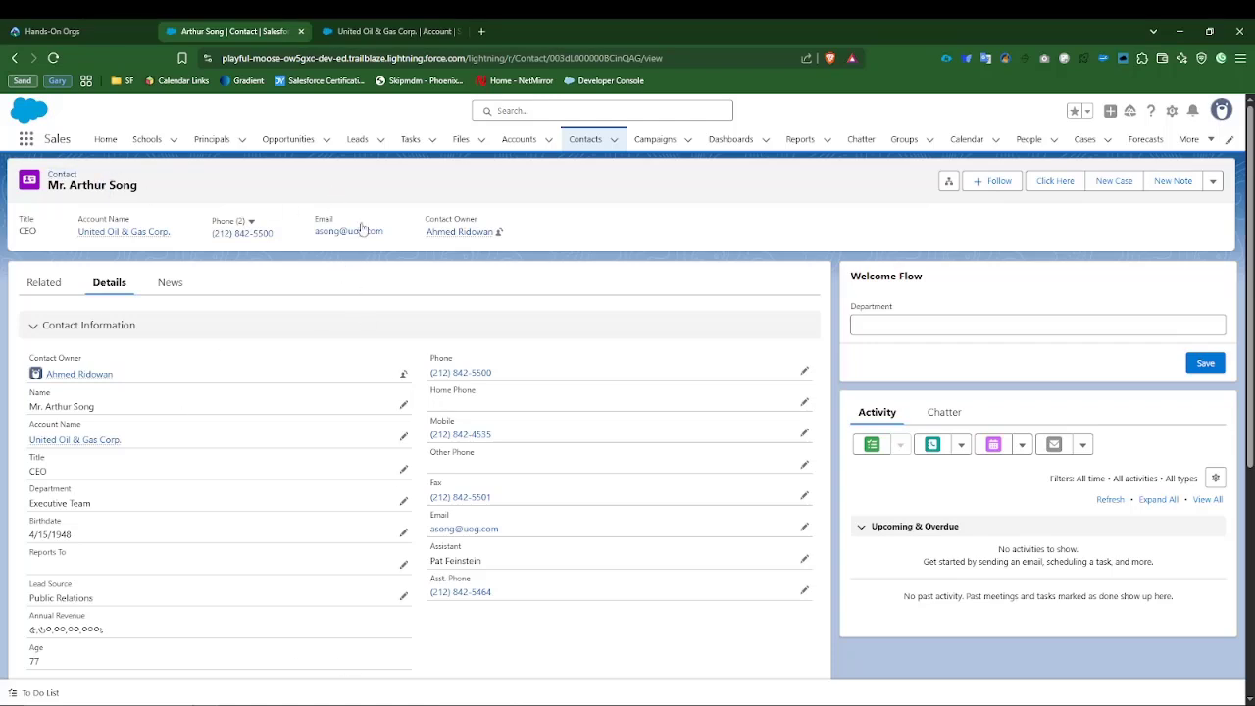
Examine the United Oil & Gas Corp. account record, including its name, employee count, address and additional information.
{"action": "left_click", "coordinate": [408, 24]}
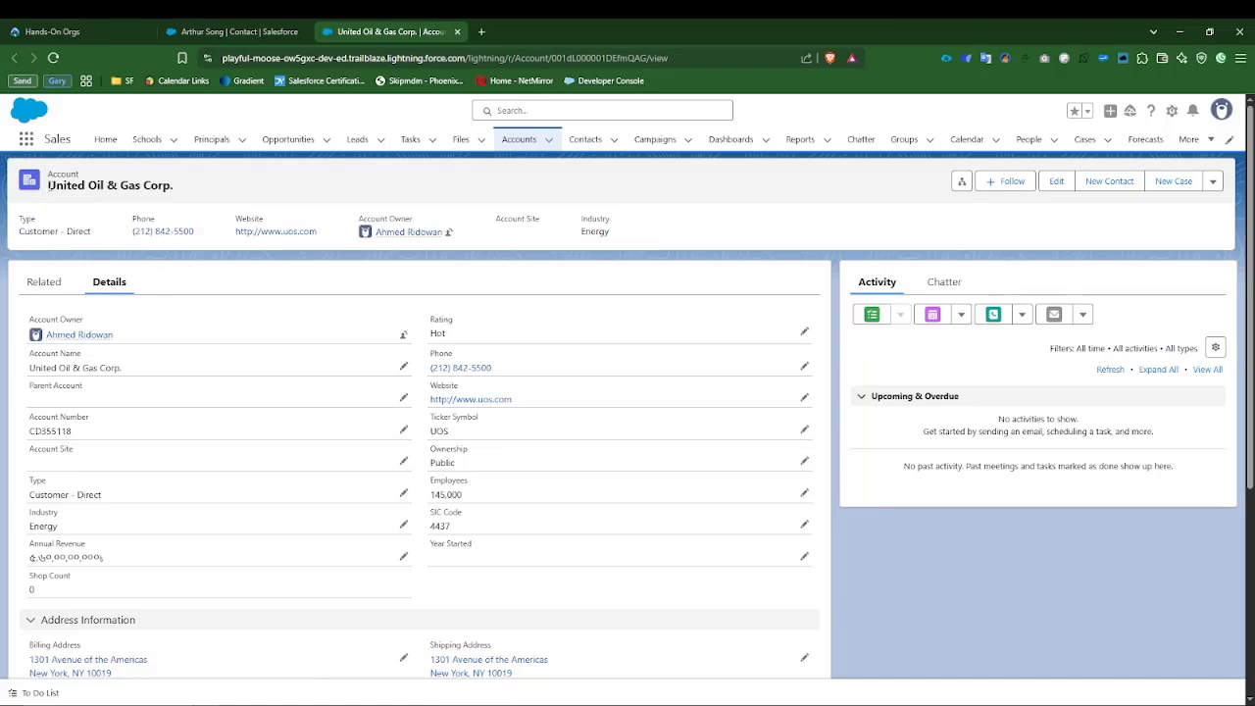
{"action": "left_click_drag", "start_coordinate": [48, 187], "coordinate": [902, 636]}
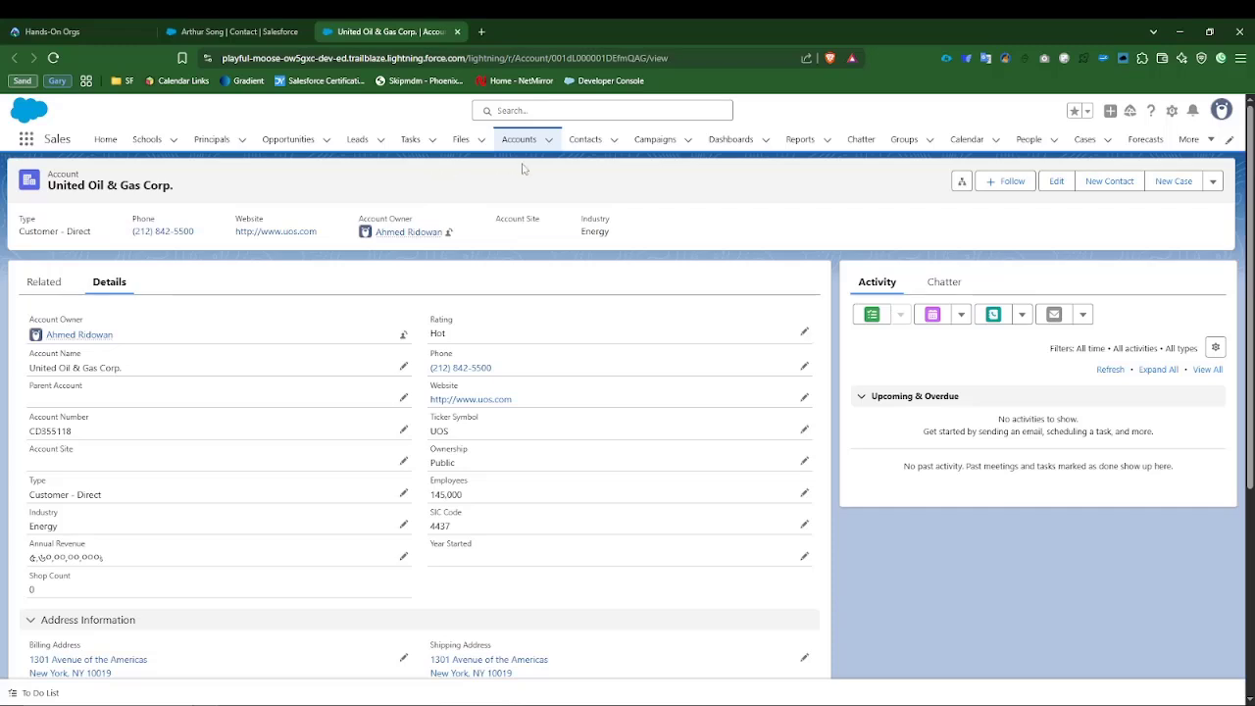
{"action": "left_click", "coordinate": [238, 30]}
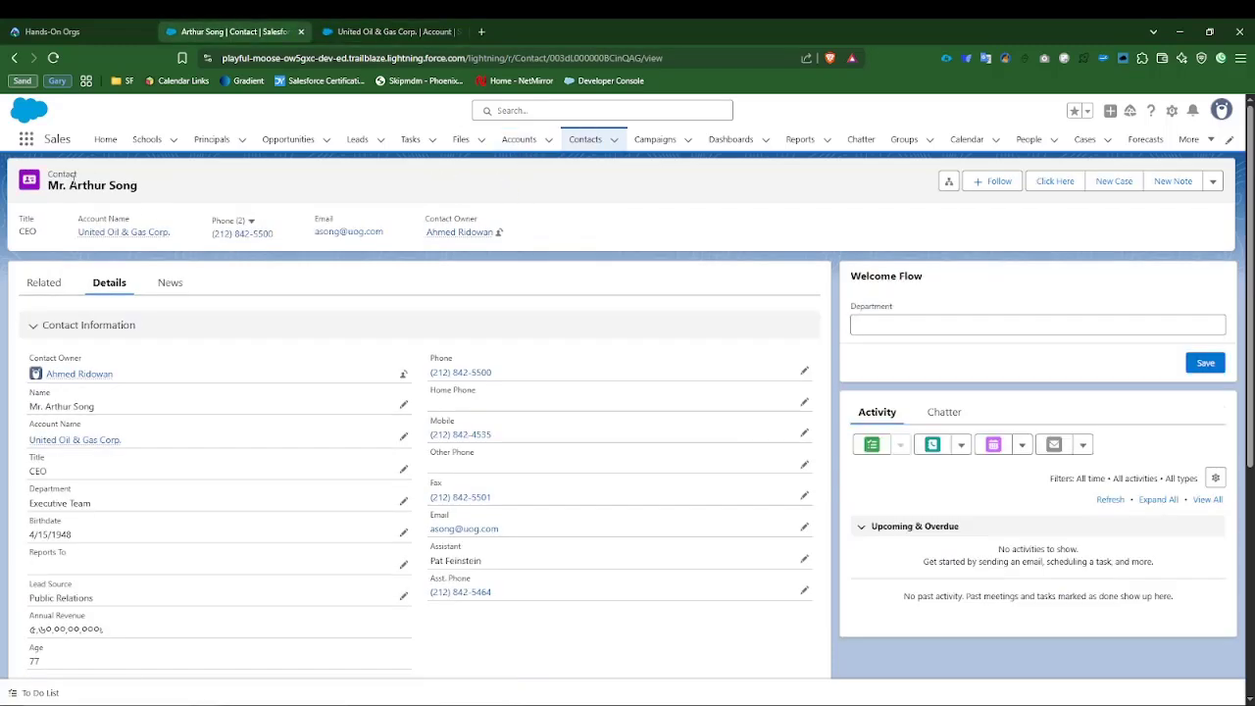
{"action": "left_click", "coordinate": [395, 26]}
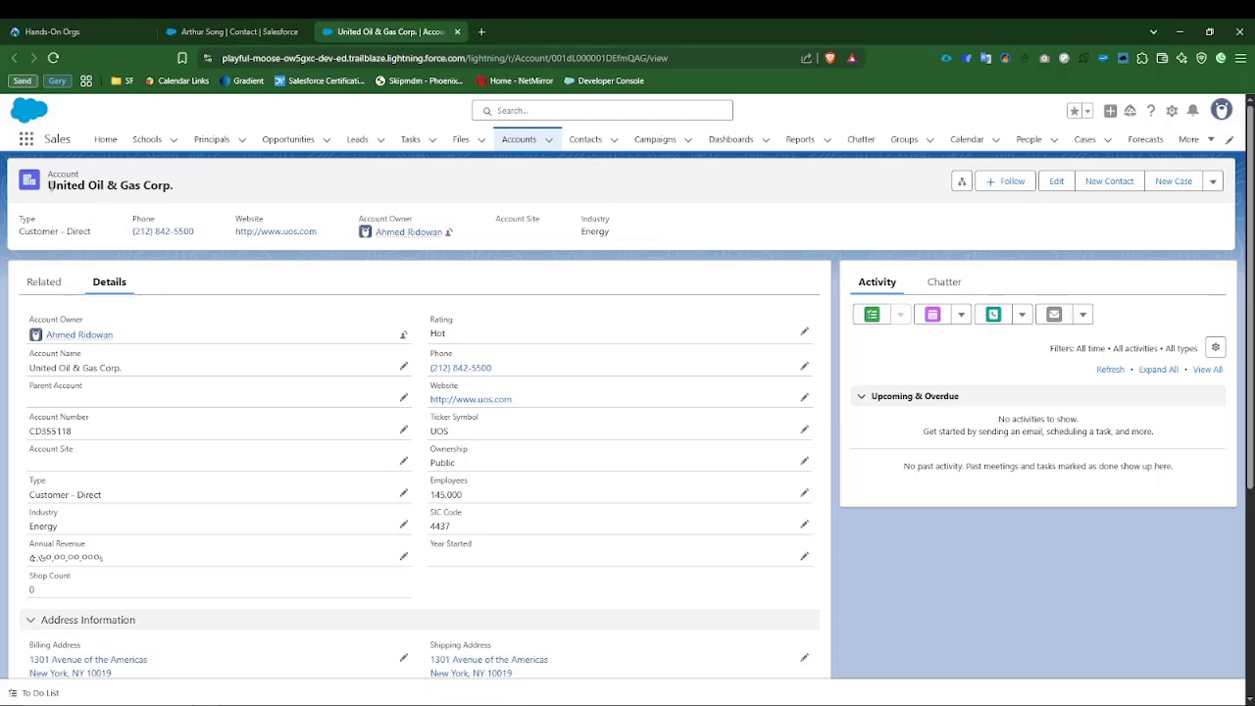
{"action": "left_click_drag", "start_coordinate": [49, 185], "coordinate": [206, 186]}
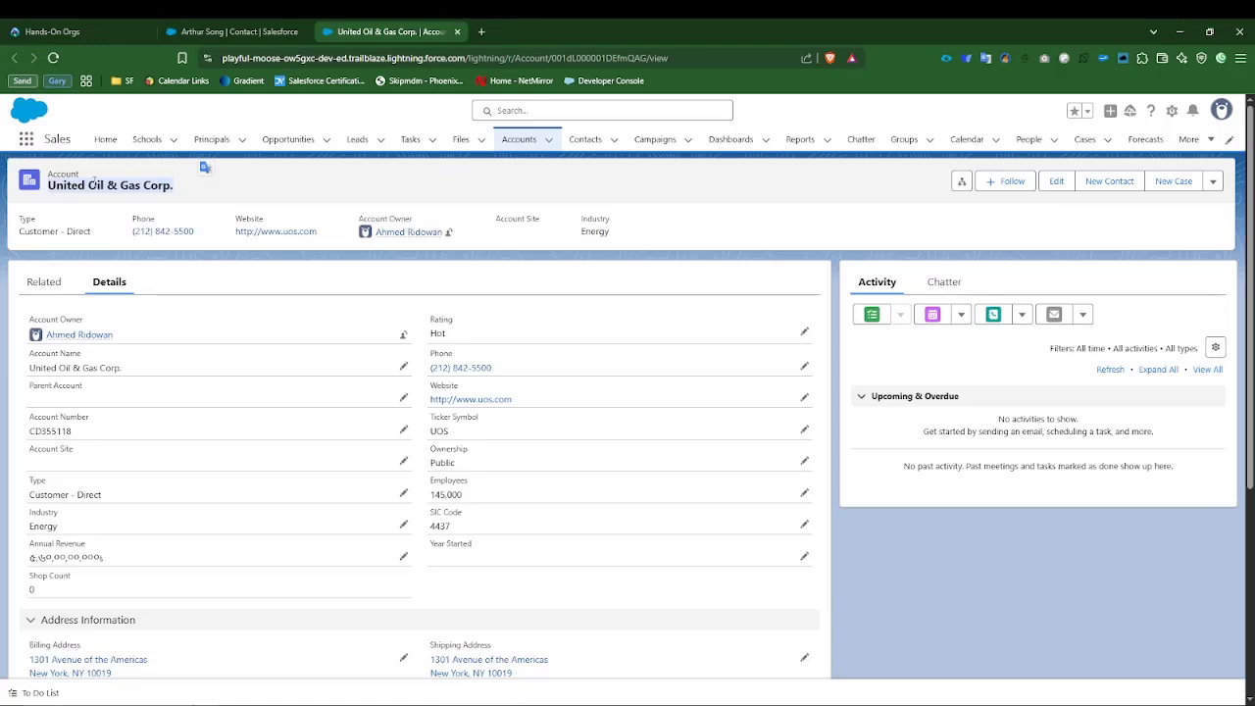
{"action": "left_click", "coordinate": [204, 187]}
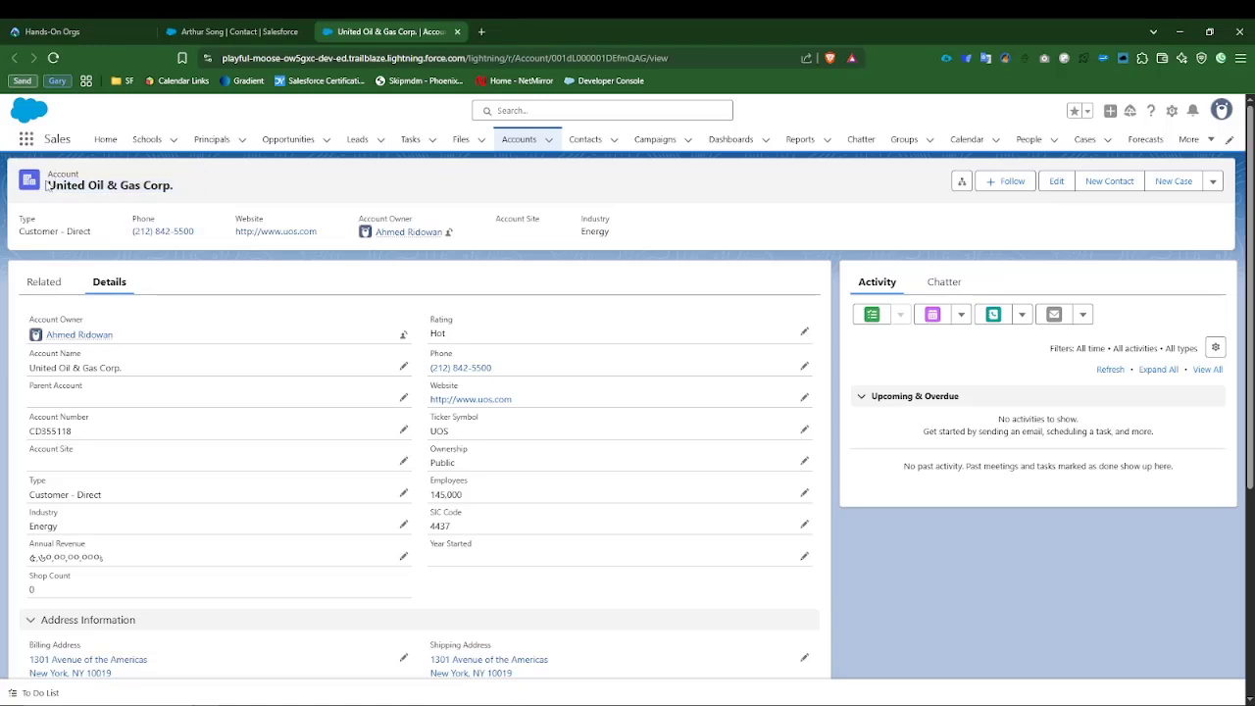
{"action": "left_click_drag", "start_coordinate": [47, 184], "coordinate": [266, 187]}
{"action": "left_click", "coordinate": [217, 192]}
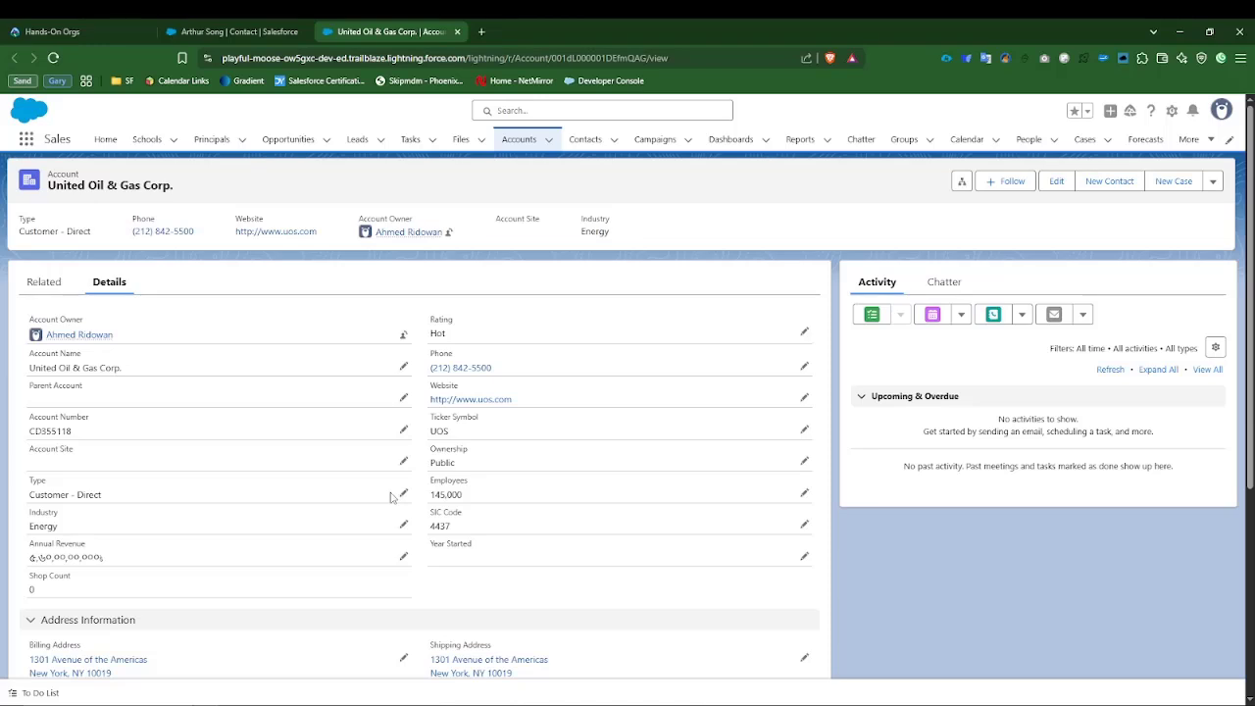
{"action": "scroll", "coordinate": [390, 497], "scroll_direction": "down", "scroll_amount": 1}
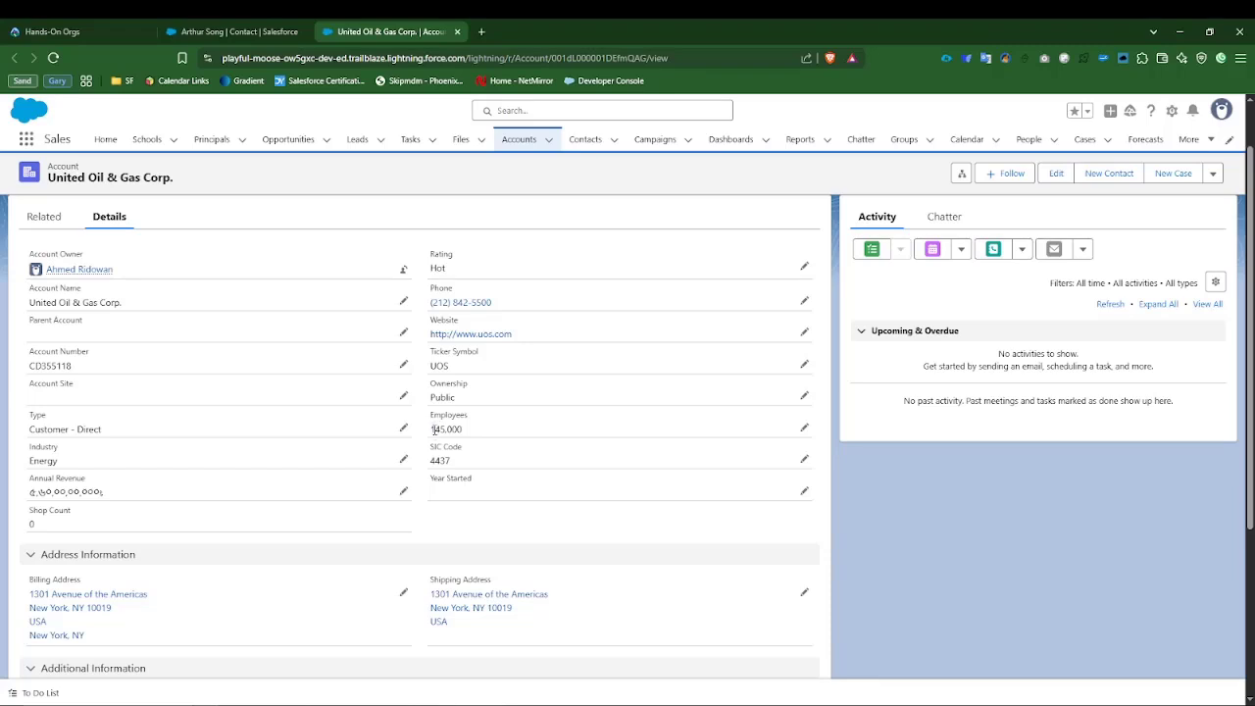
{"action": "left_click_drag", "start_coordinate": [431, 432], "coordinate": [491, 435]}
{"action": "scroll", "coordinate": [962, 497], "scroll_direction": "down", "scroll_amount": 3}
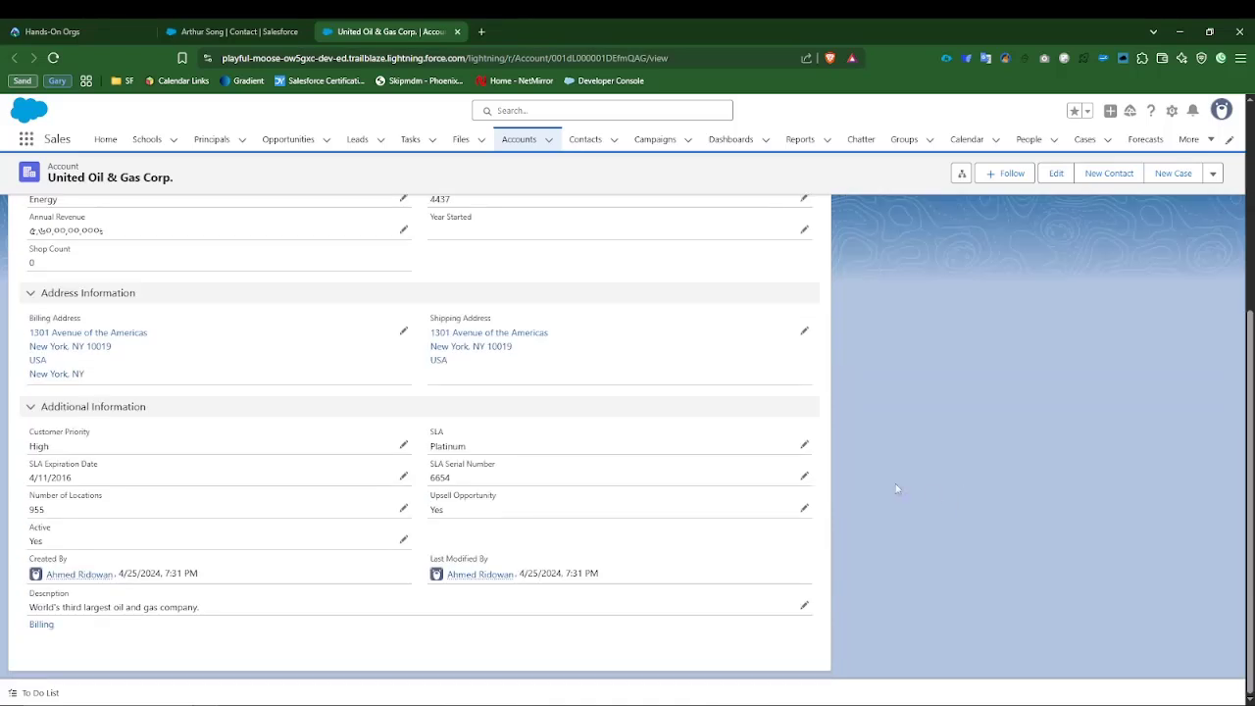
{"action": "scroll", "coordinate": [880, 477], "scroll_direction": "up", "scroll_amount": 4}
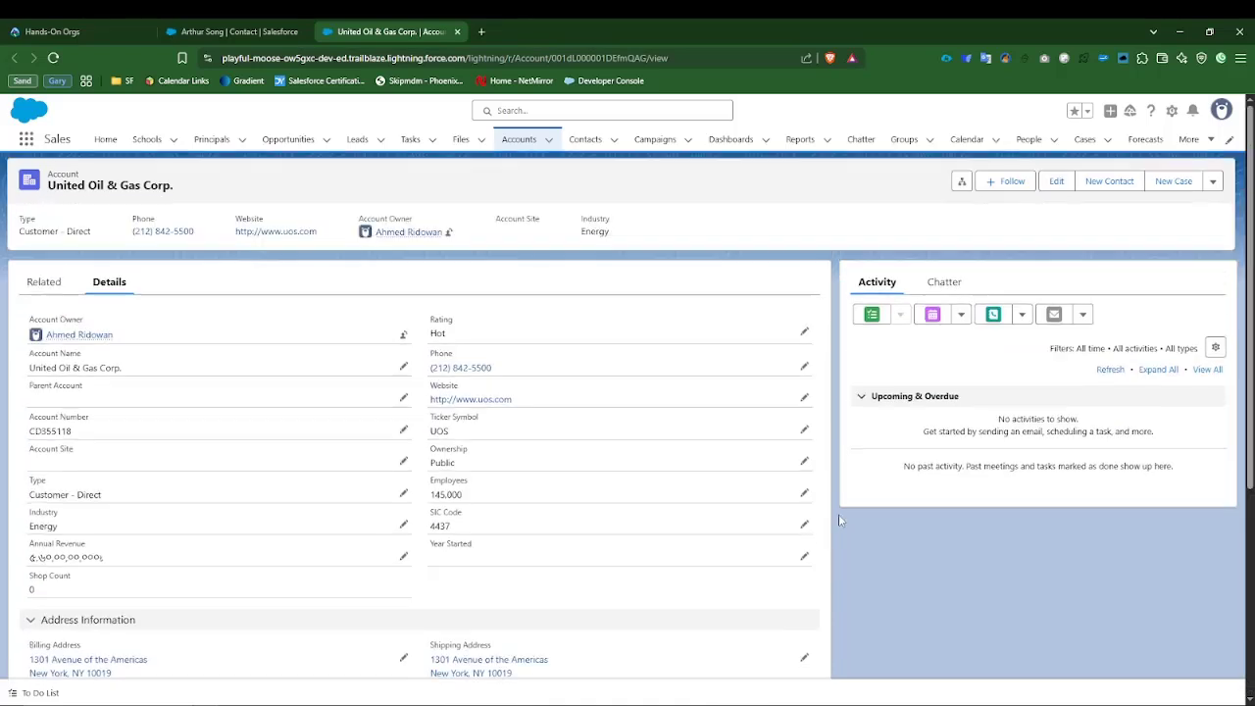
Examine the contact record's details, including the birthdate, age, assistant and address sections.
{"action": "left_click", "coordinate": [236, 30]}
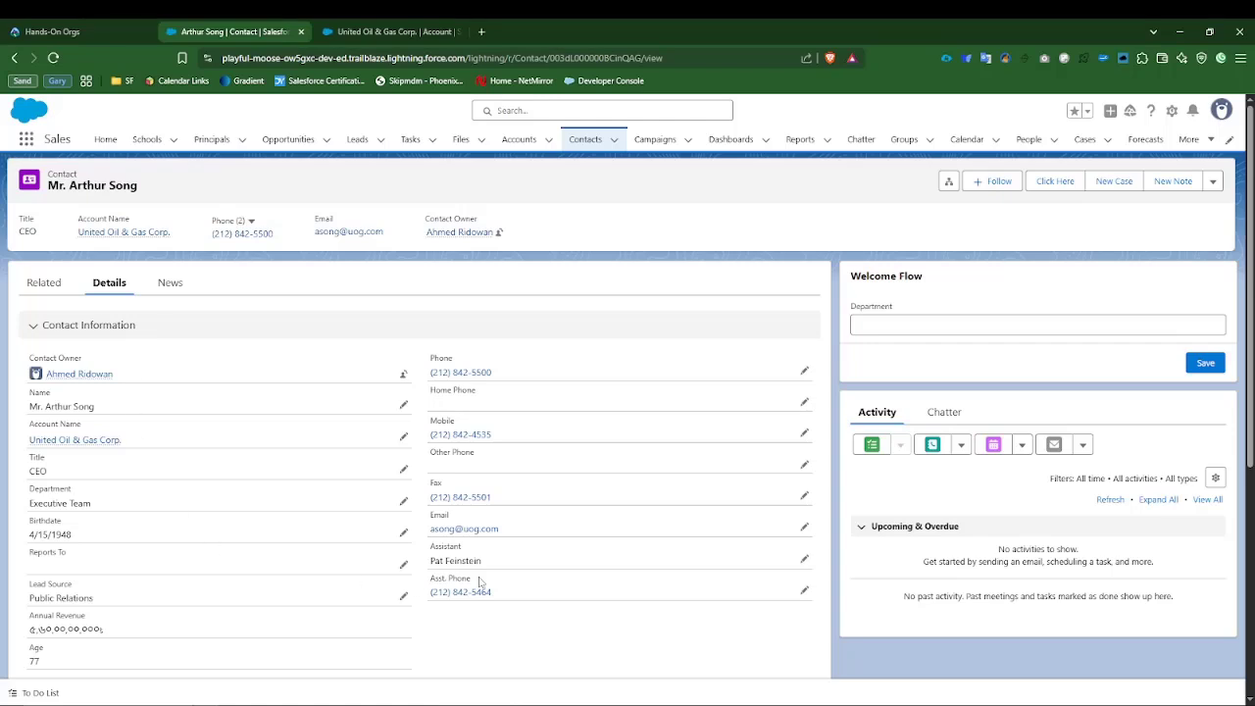
{"action": "scroll", "coordinate": [182, 529], "scroll_direction": "down", "scroll_amount": 1}
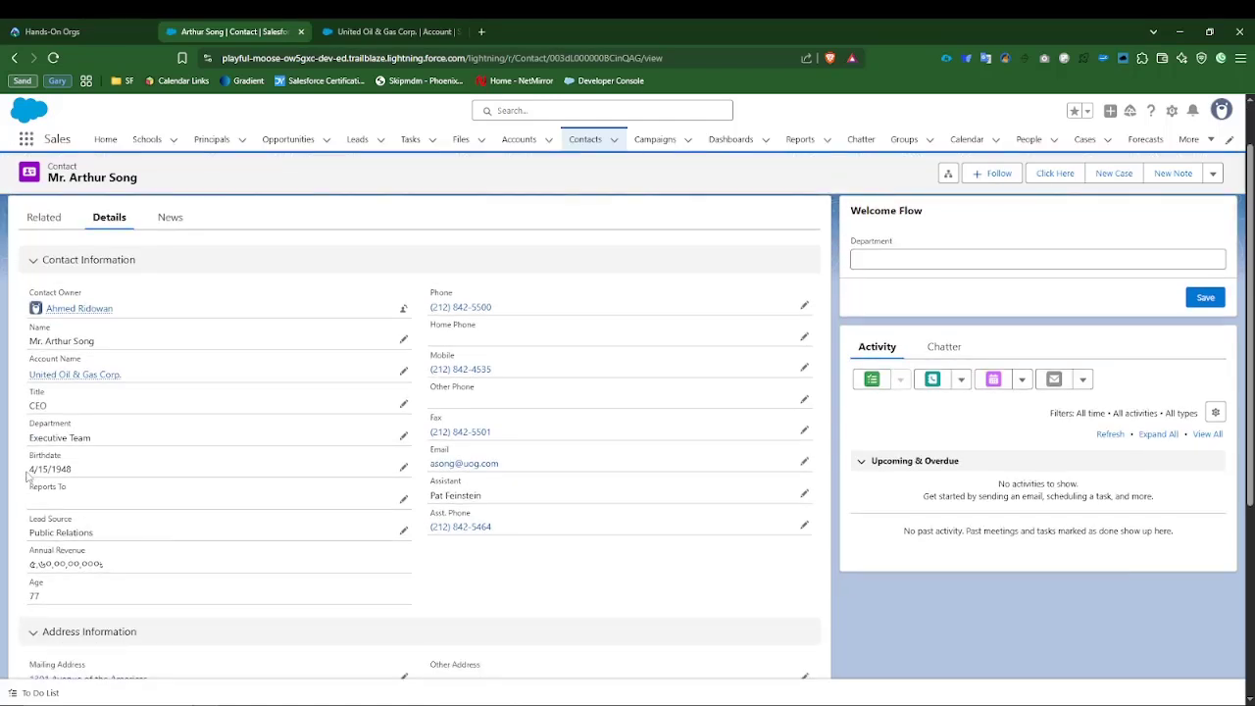
{"action": "left_click_drag", "start_coordinate": [29, 470], "coordinate": [90, 471]}
{"action": "left_click_drag", "start_coordinate": [29, 597], "coordinate": [135, 578]}
{"action": "left_click", "coordinate": [471, 602]}
{"action": "left_click_drag", "start_coordinate": [432, 494], "coordinate": [483, 495]}
{"action": "left_click", "coordinate": [536, 558]}
{"action": "scroll", "coordinate": [496, 500], "scroll_direction": "down", "scroll_amount": 3}
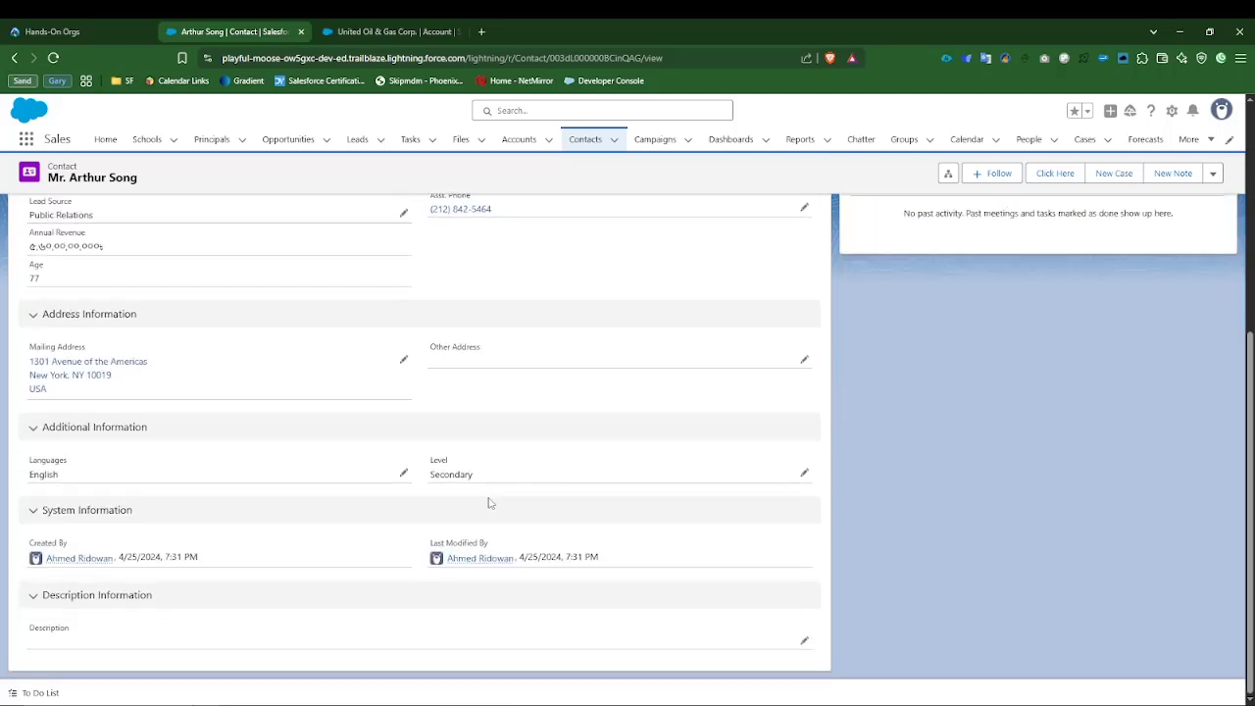
{"action": "scroll", "coordinate": [490, 503], "scroll_direction": "up", "scroll_amount": 3}
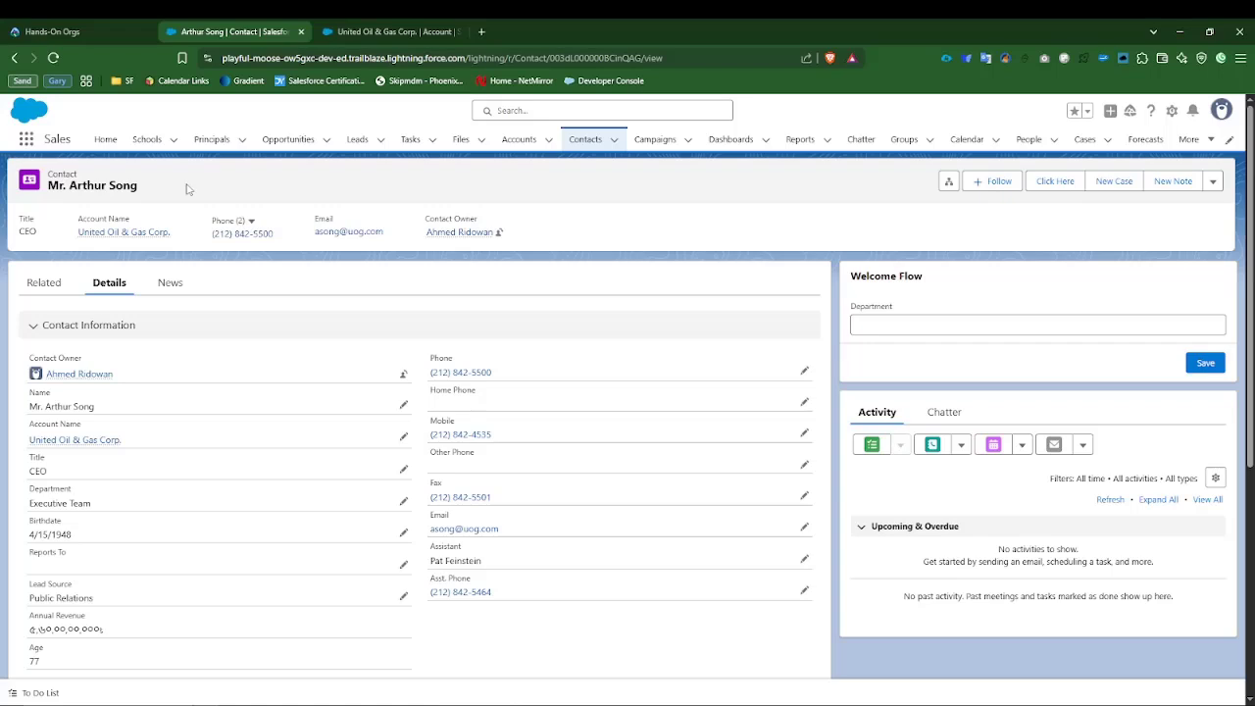
Compare the contact's Account Name field with the name on the United Oil & Gas Corp. account record.
{"action": "left_click", "coordinate": [398, 32]}
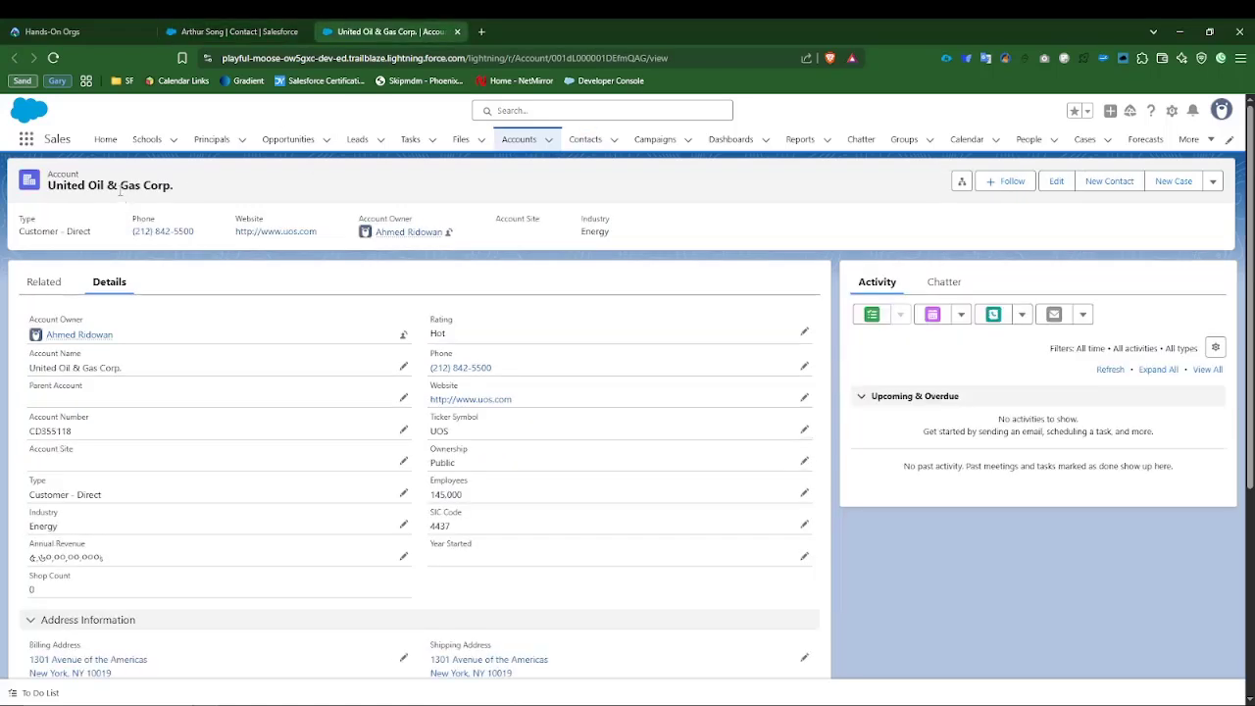
{"action": "left_click", "coordinate": [239, 24]}
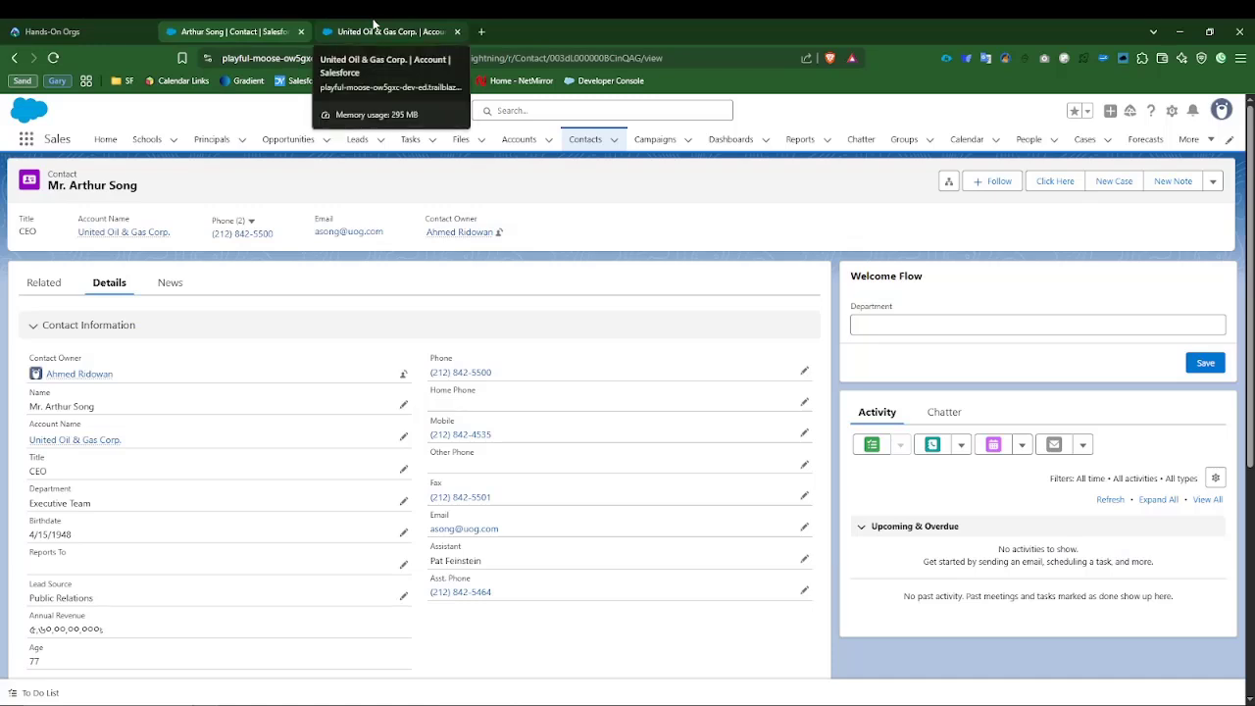
{"action": "left_click", "coordinate": [375, 26]}
{"action": "left_click", "coordinate": [282, 25]}
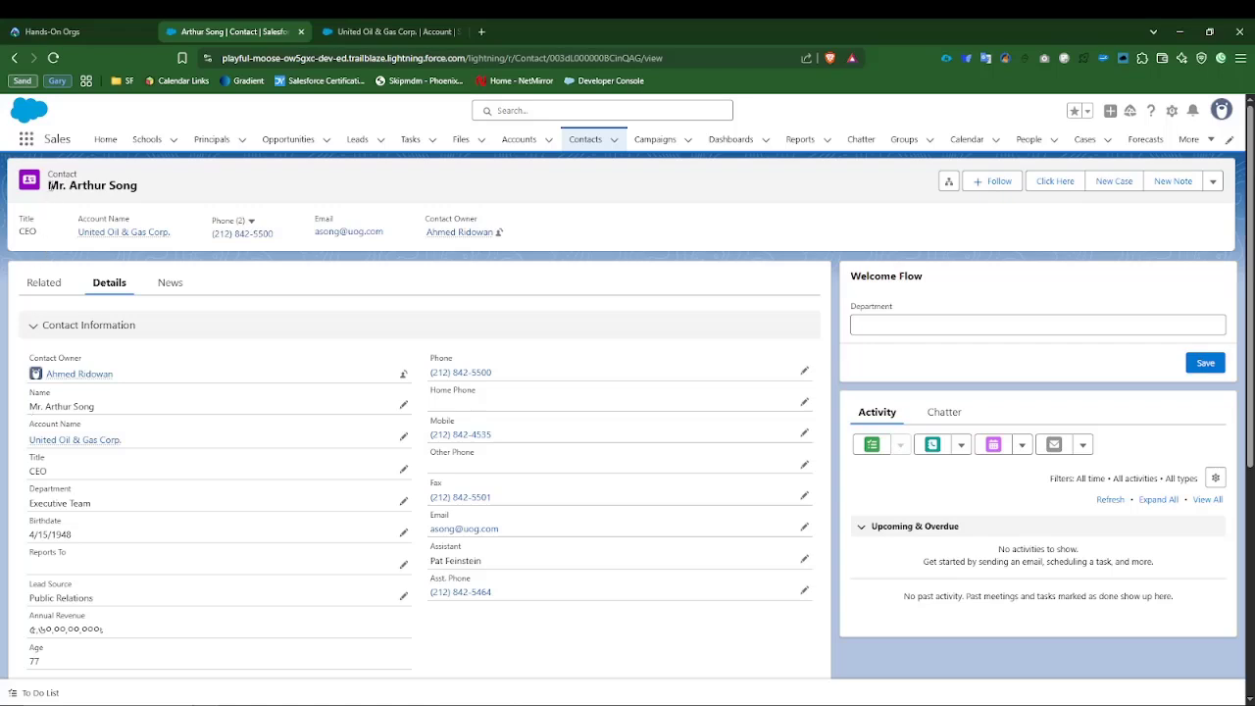
{"action": "left_click_drag", "start_coordinate": [48, 175], "coordinate": [84, 179]}
{"action": "left_click", "coordinate": [257, 179]}
{"action": "left_click_drag", "start_coordinate": [30, 427], "coordinate": [130, 424]}
{"action": "left_click", "coordinate": [394, 284]}
{"action": "left_click", "coordinate": [378, 31]}
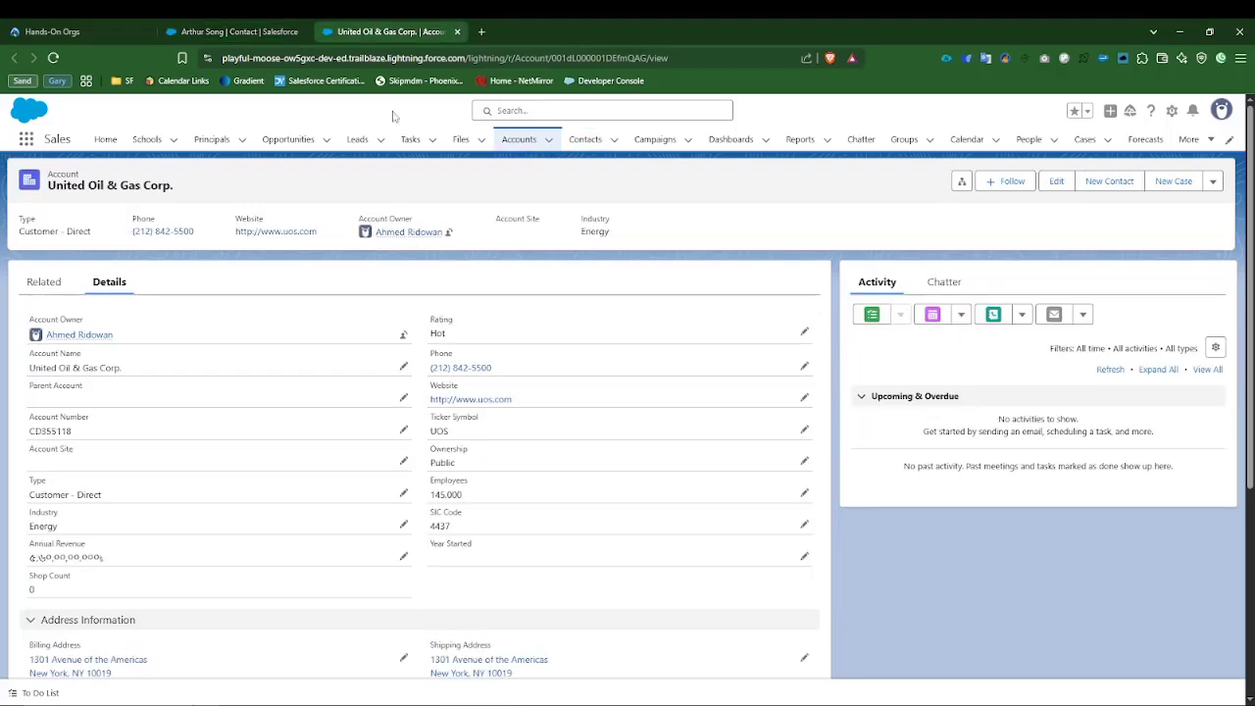
{"action": "left_click_drag", "start_coordinate": [49, 185], "coordinate": [167, 186]}
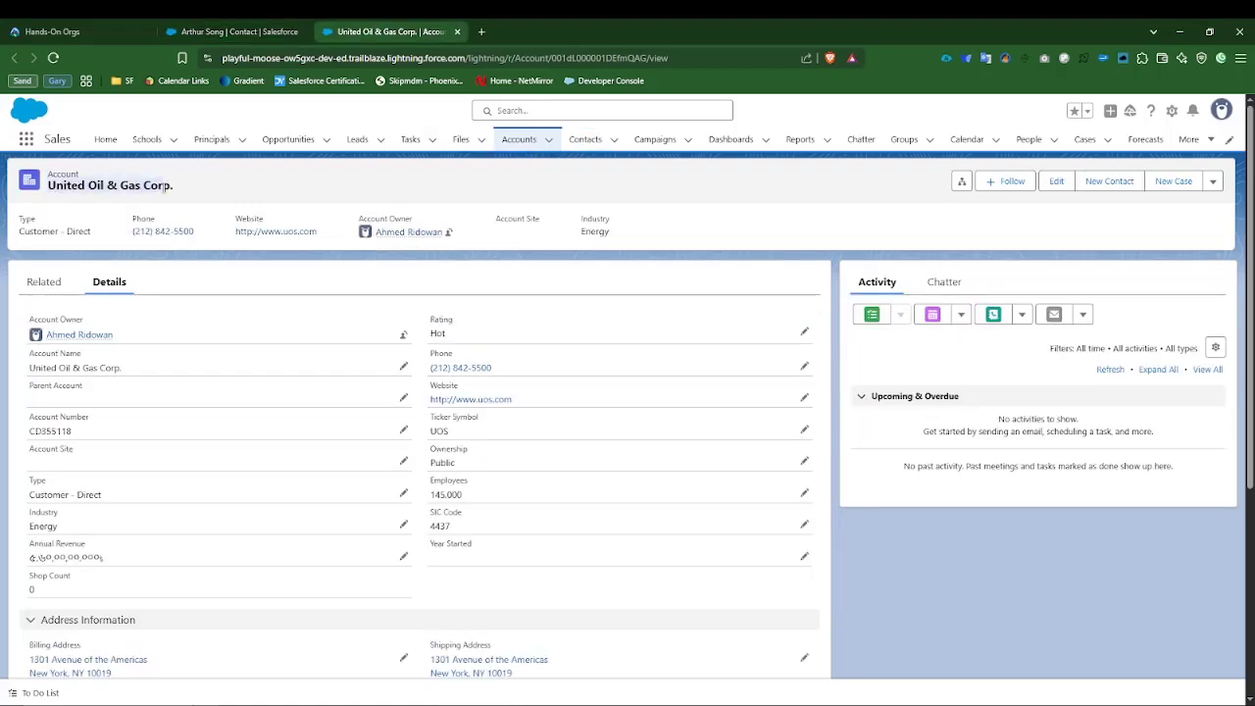
Return to the contact record and clear its Account Name lookup in edit mode.
{"action": "left_click", "coordinate": [245, 32]}
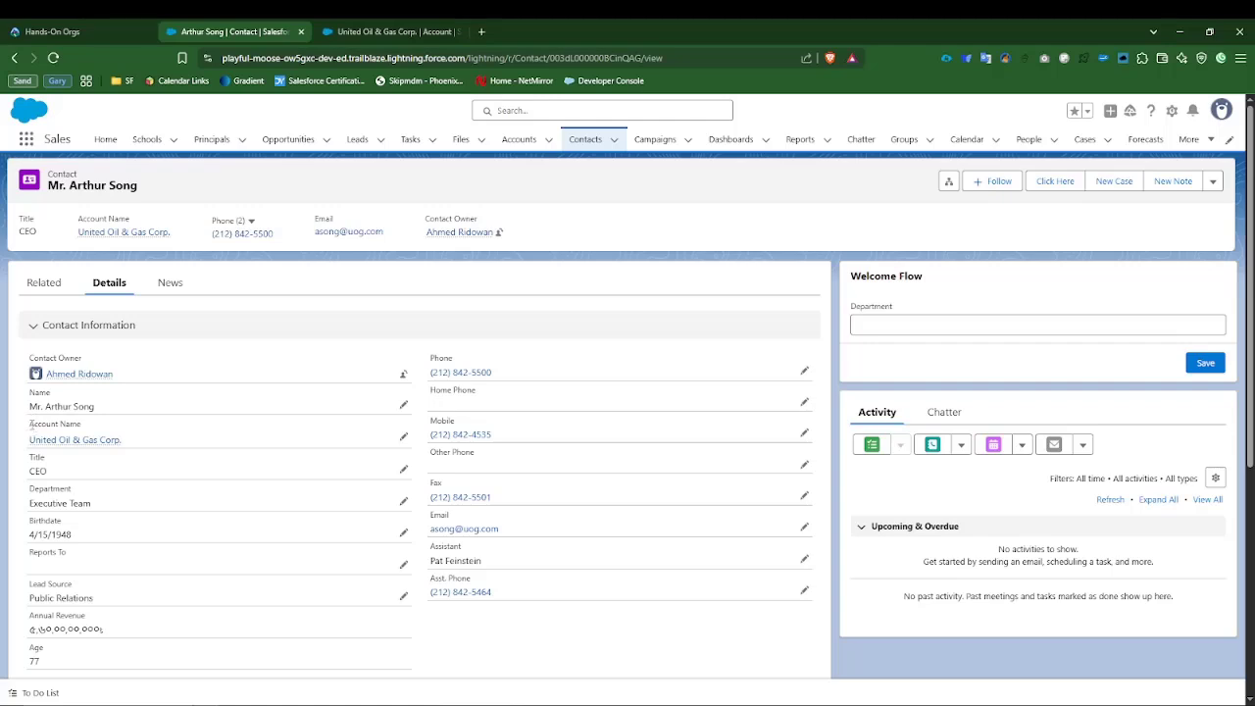
{"action": "mouse_move", "coordinate": [31, 424]}
{"action": "left_mouse_down"}
{"action": "mouse_move", "coordinate": [83, 424]}
{"action": "mouse_move", "coordinate": [79, 439]}
{"action": "mouse_move", "coordinate": [379, 462]}
{"action": "mouse_move", "coordinate": [409, 444]}
{"action": "left_mouse_up"}
{"action": "left_click", "coordinate": [404, 438]}
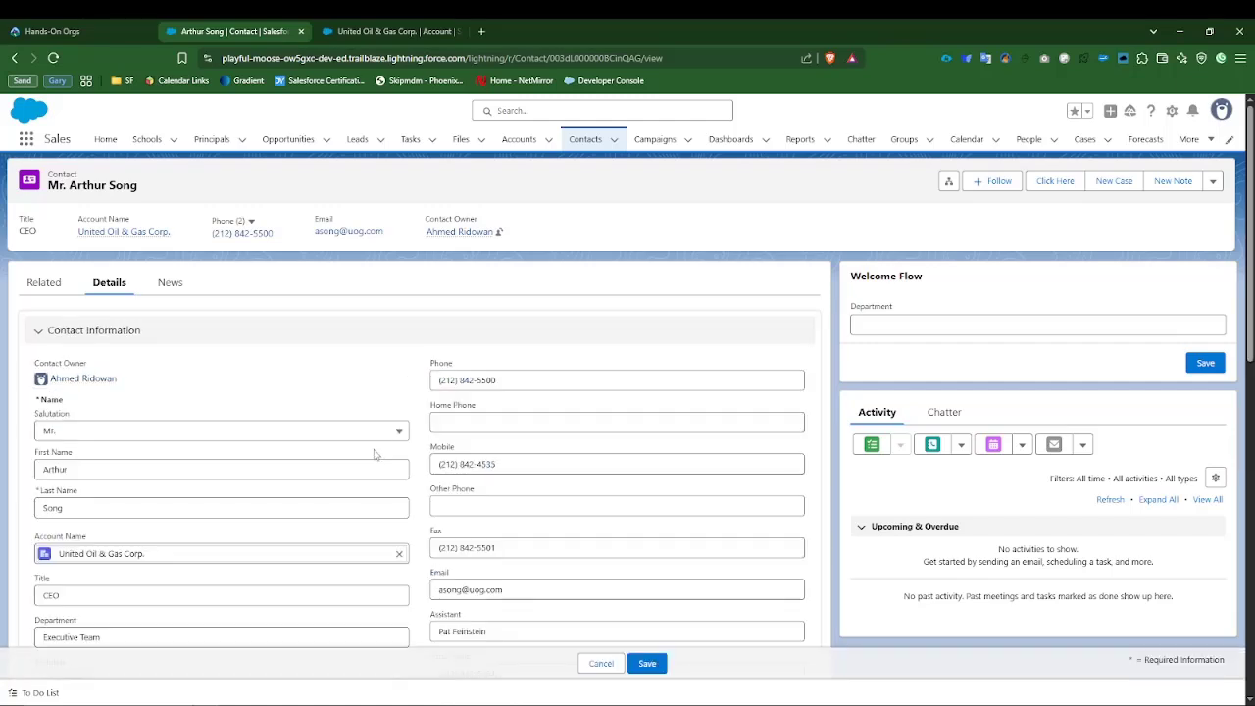
{"action": "left_click", "coordinate": [399, 555]}
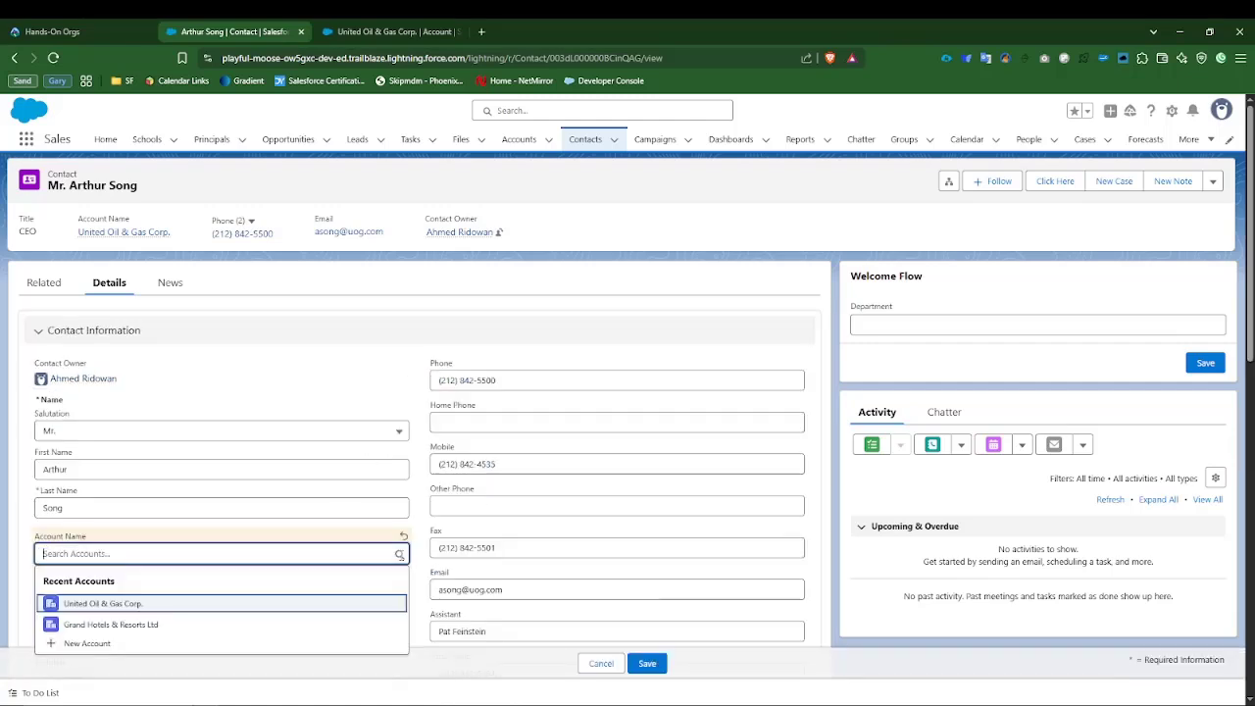
{"action": "left_click", "coordinate": [466, 314]}
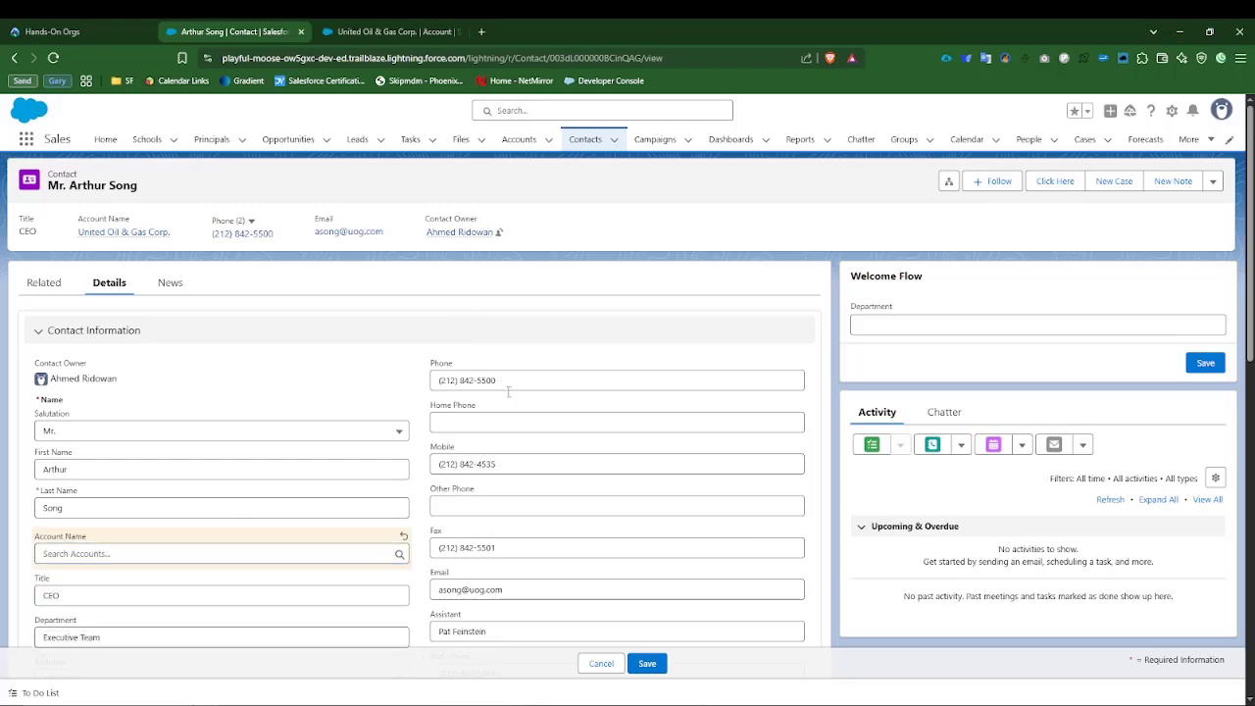
Fill in the contact's home phone number and set the salutation to Prof.
{"action": "left_click", "coordinate": [475, 424]}
{"action": "left_click", "coordinate": [500, 443]}
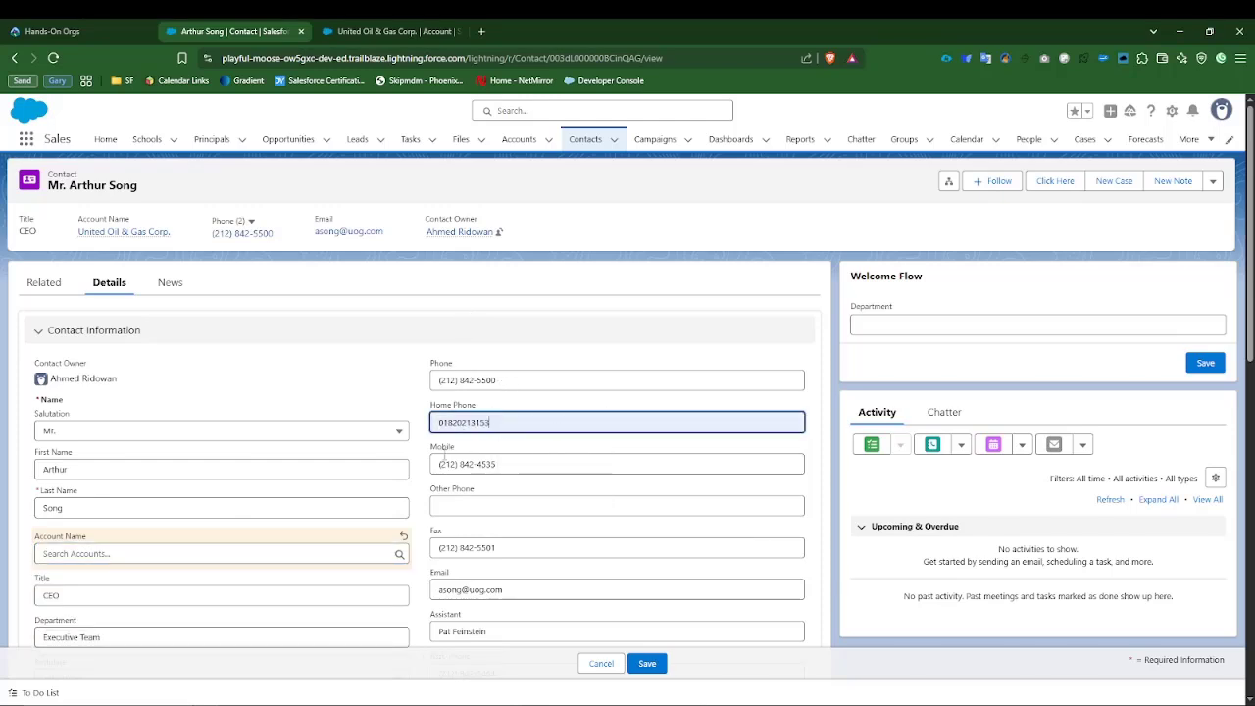
{"action": "left_click", "coordinate": [75, 437]}
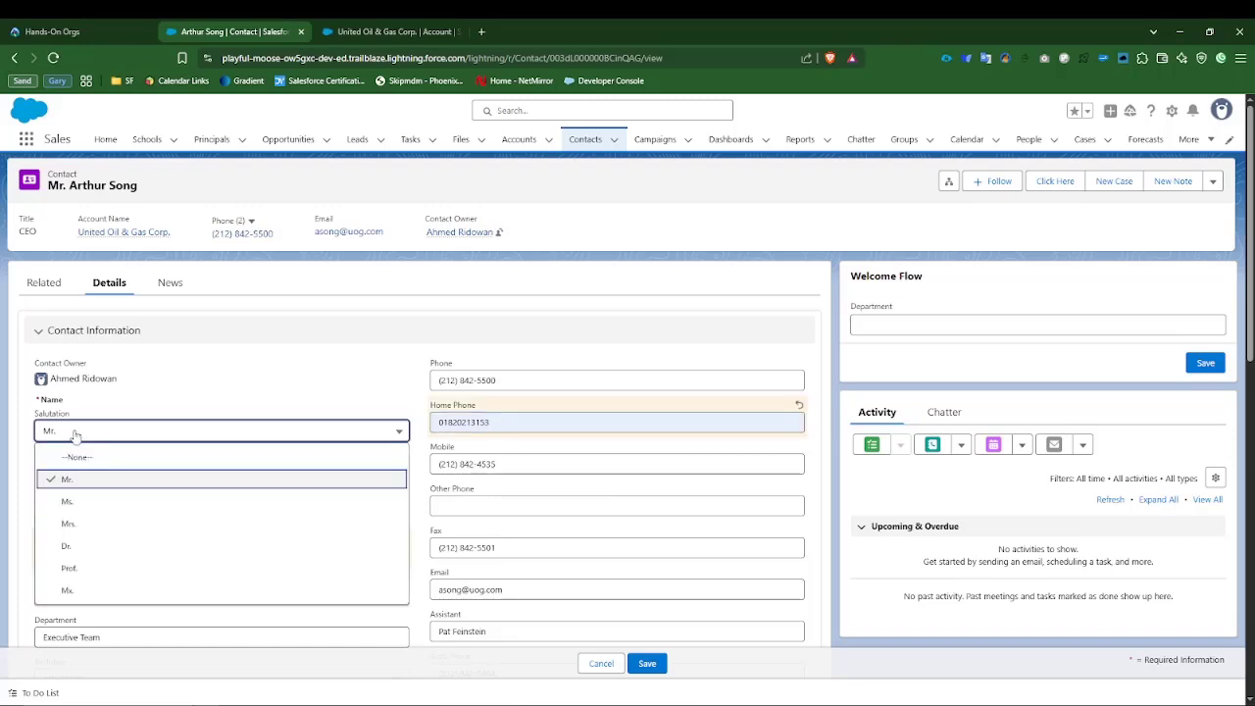
{"action": "left_click", "coordinate": [86, 572]}
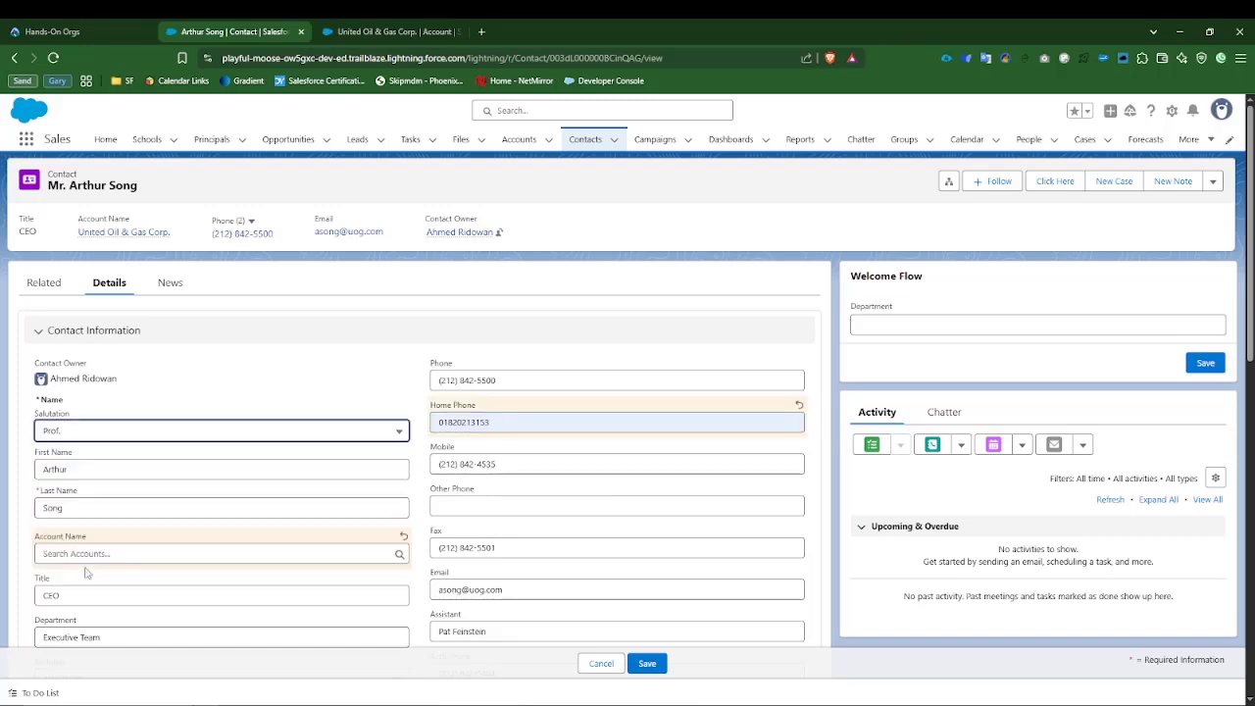
{"action": "left_click", "coordinate": [235, 371]}
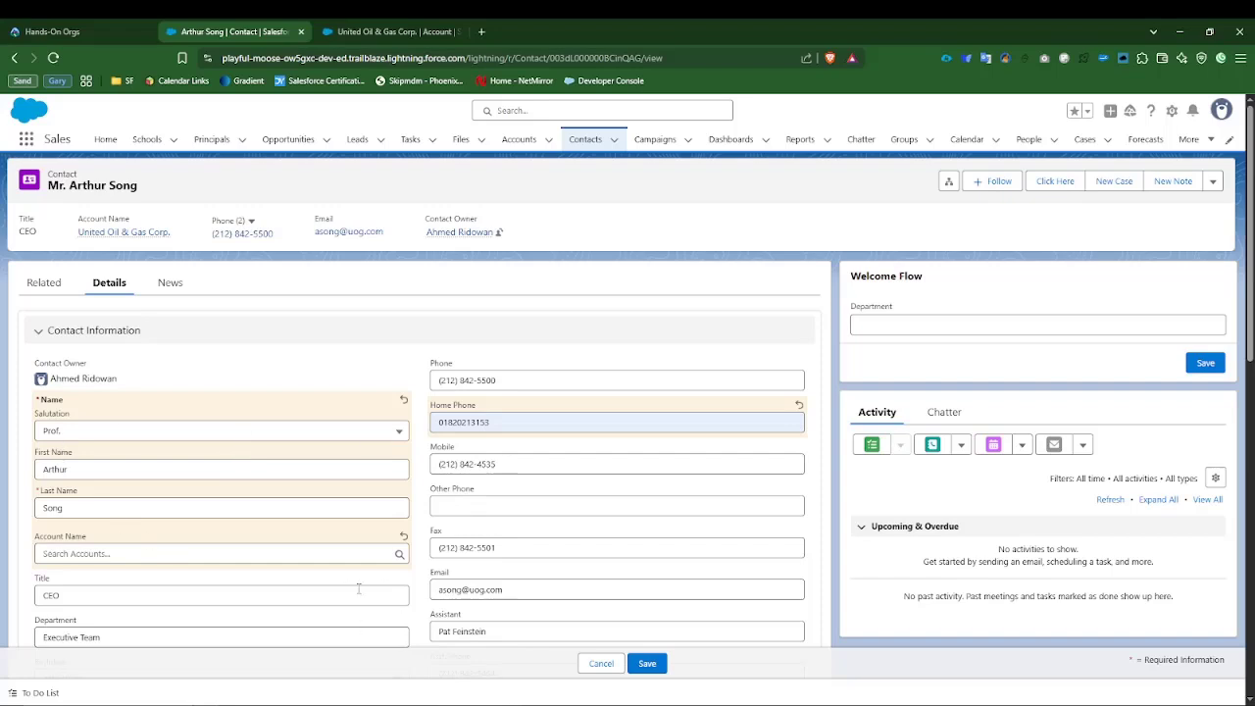
Enter the text "United Oil fsdfjslf" in the contact's Other Phone field.
{"action": "scroll", "coordinate": [359, 588], "scroll_direction": "down", "scroll_amount": 1}
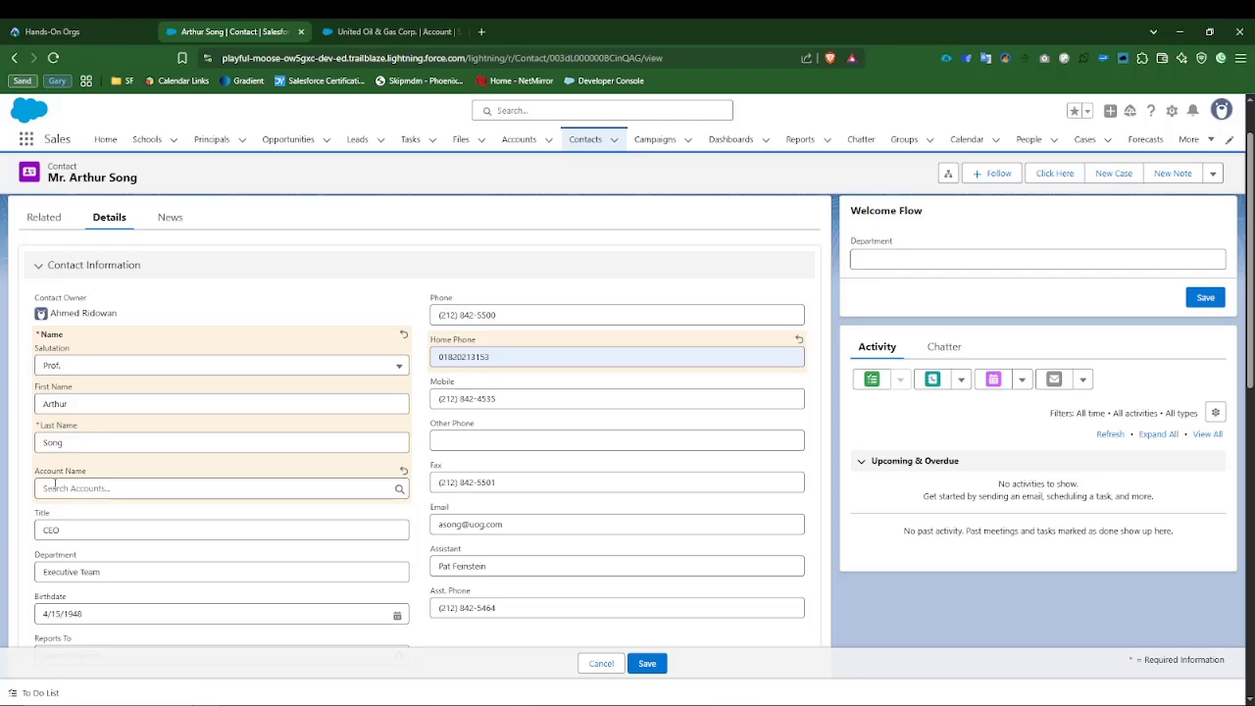
{"action": "left_click", "coordinate": [446, 439]}
{"action": "type", "text": "sfs"}
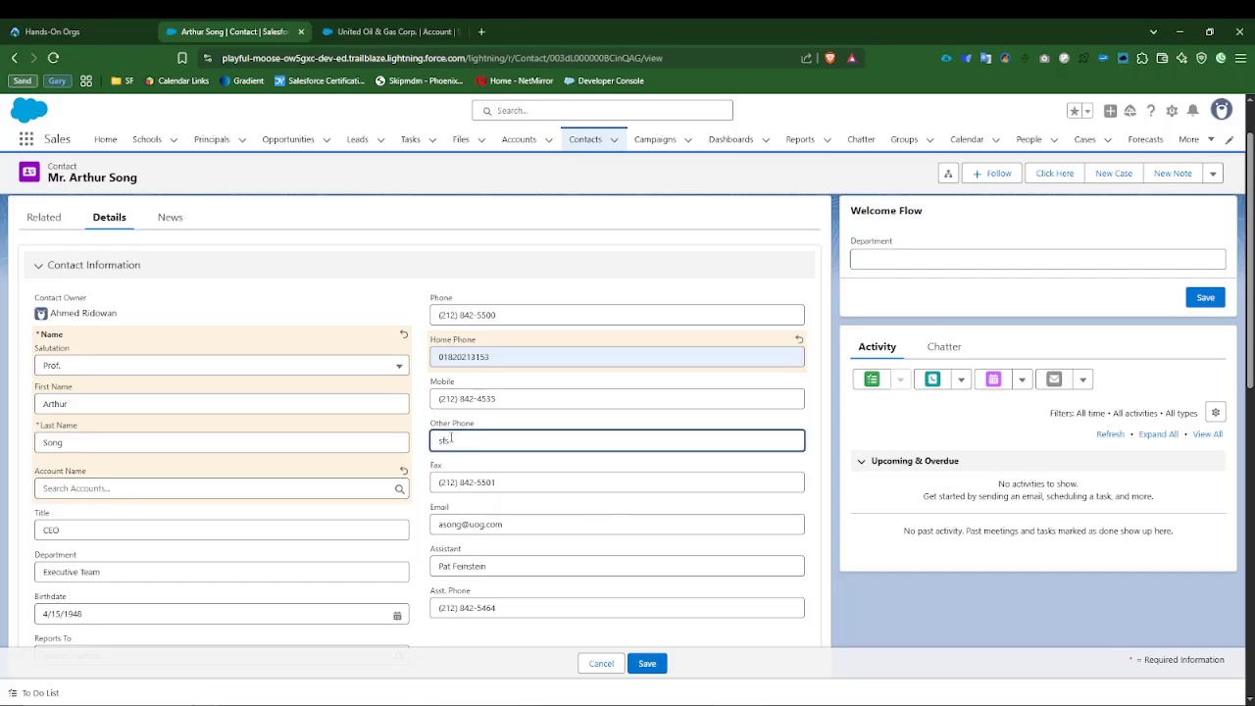
{"action": "left_click_drag", "start_coordinate": [451, 440], "coordinate": [395, 440]}
{"action": "type", "text": "United Oil fsdfsf"}
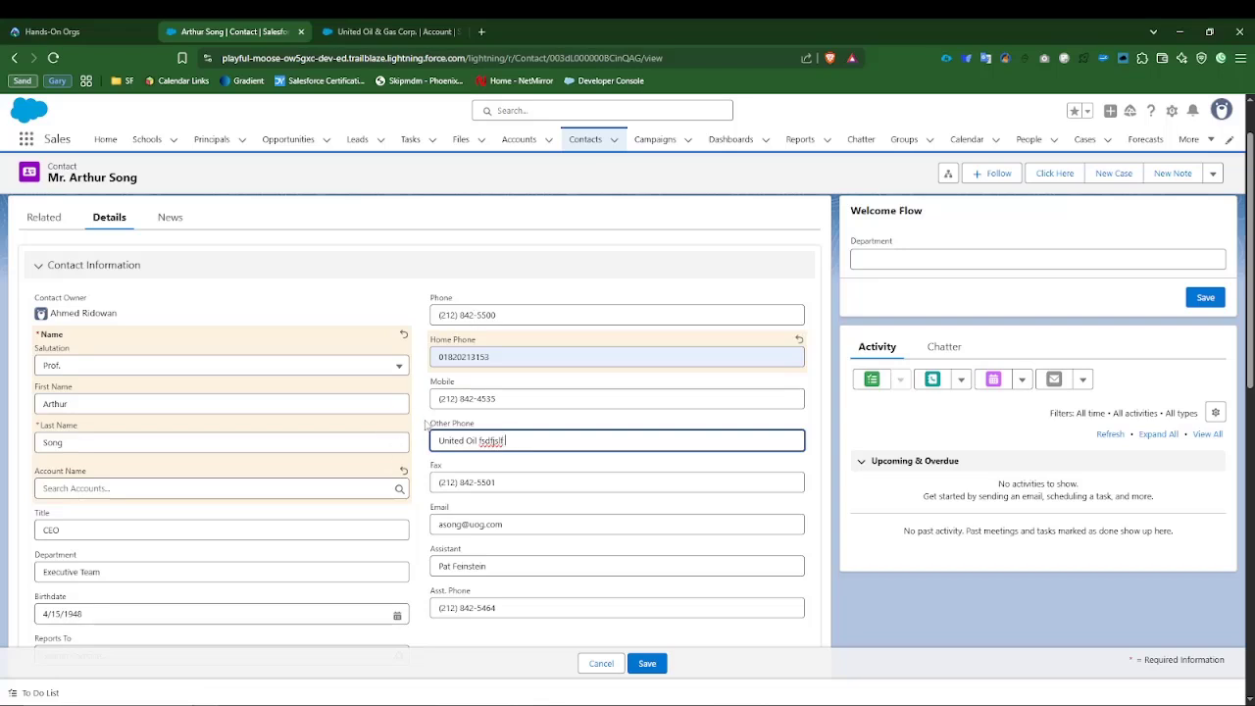
Correct the end of the Other Phone text so that it reads "United Oil & Gas Corp".
{"action": "left_click_drag", "start_coordinate": [429, 423], "coordinate": [481, 427]}
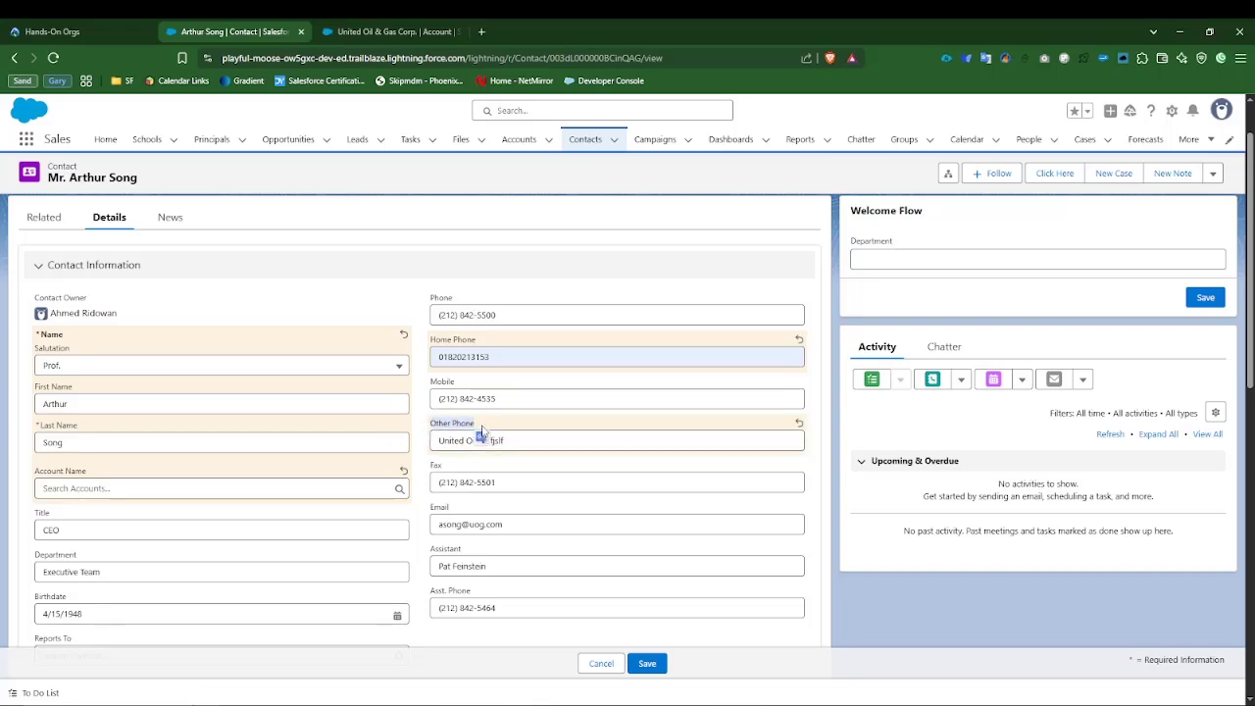
{"action": "left_click", "coordinate": [447, 442]}
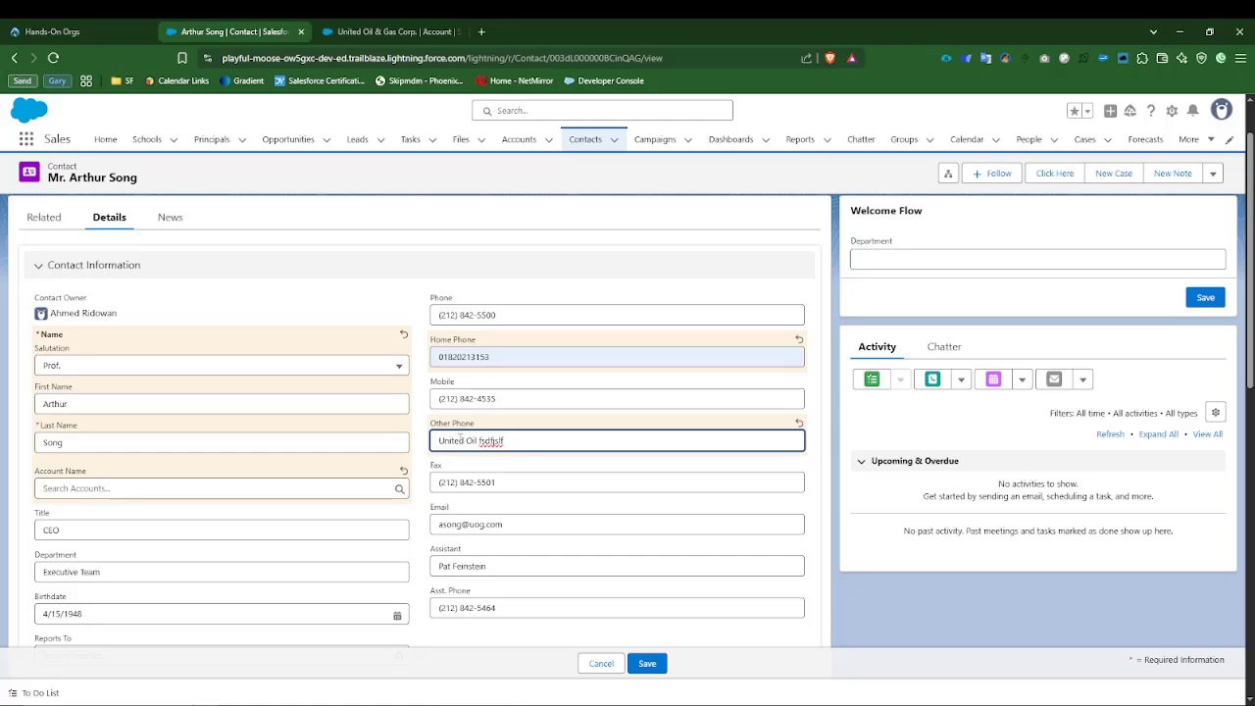
{"action": "left_click_drag", "start_coordinate": [438, 443], "coordinate": [474, 442]}
{"action": "double_click", "coordinate": [483, 442]}
{"action": "type", "text": "%"}
{"action": "type", "text": " Ga"}
{"action": "type", "text": "s Cor"}
{"action": "type", "text": "p"}
{"action": "left_click_drag", "start_coordinate": [521, 442], "coordinate": [473, 424]}
{"action": "left_click", "coordinate": [879, 584]}
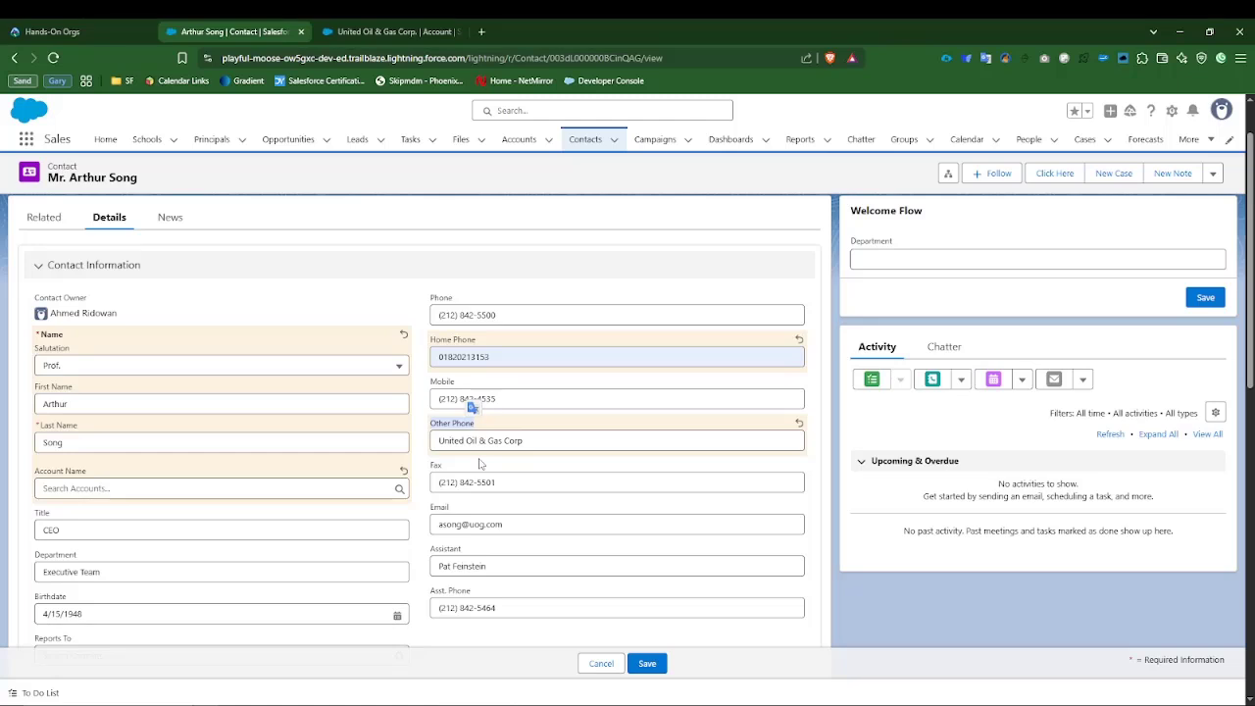
{"action": "mouse_move", "coordinate": [569, 444]}
{"action": "left_mouse_down"}
{"action": "mouse_move", "coordinate": [431, 443]}
{"action": "mouse_move", "coordinate": [554, 448]}
{"action": "left_mouse_up"}
{"action": "left_click", "coordinate": [439, 441]}
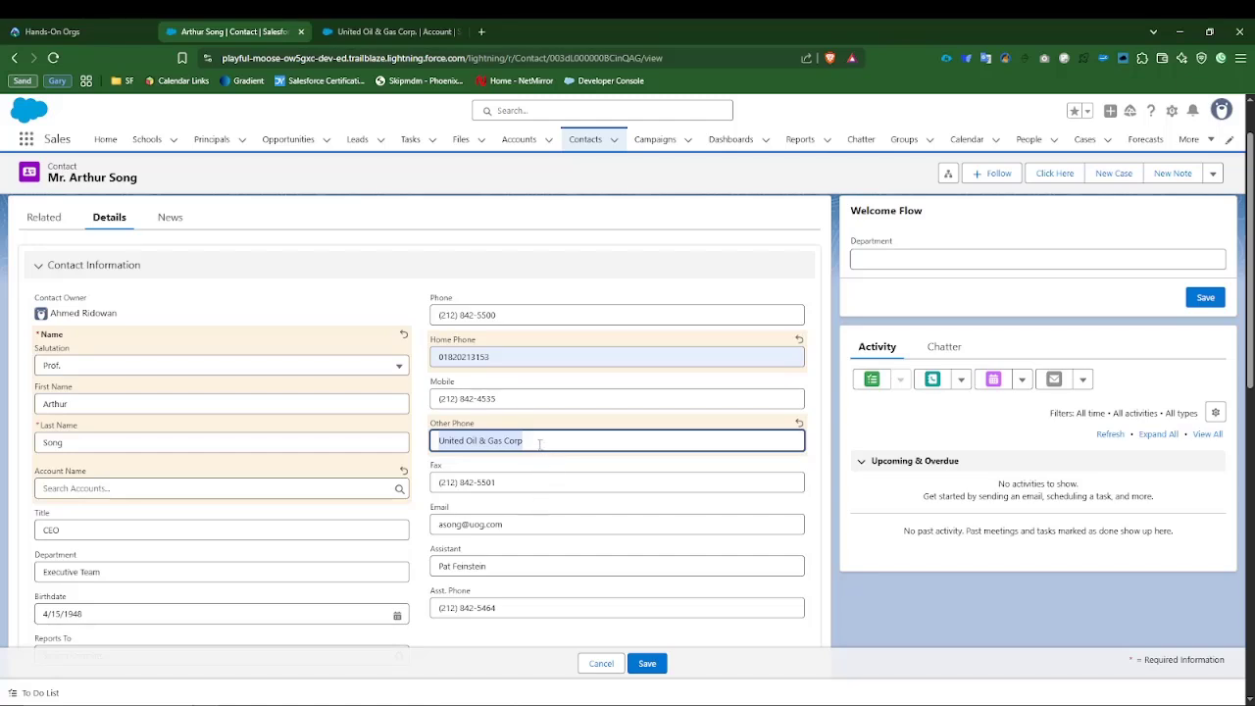
{"action": "left_click", "coordinate": [447, 441]}
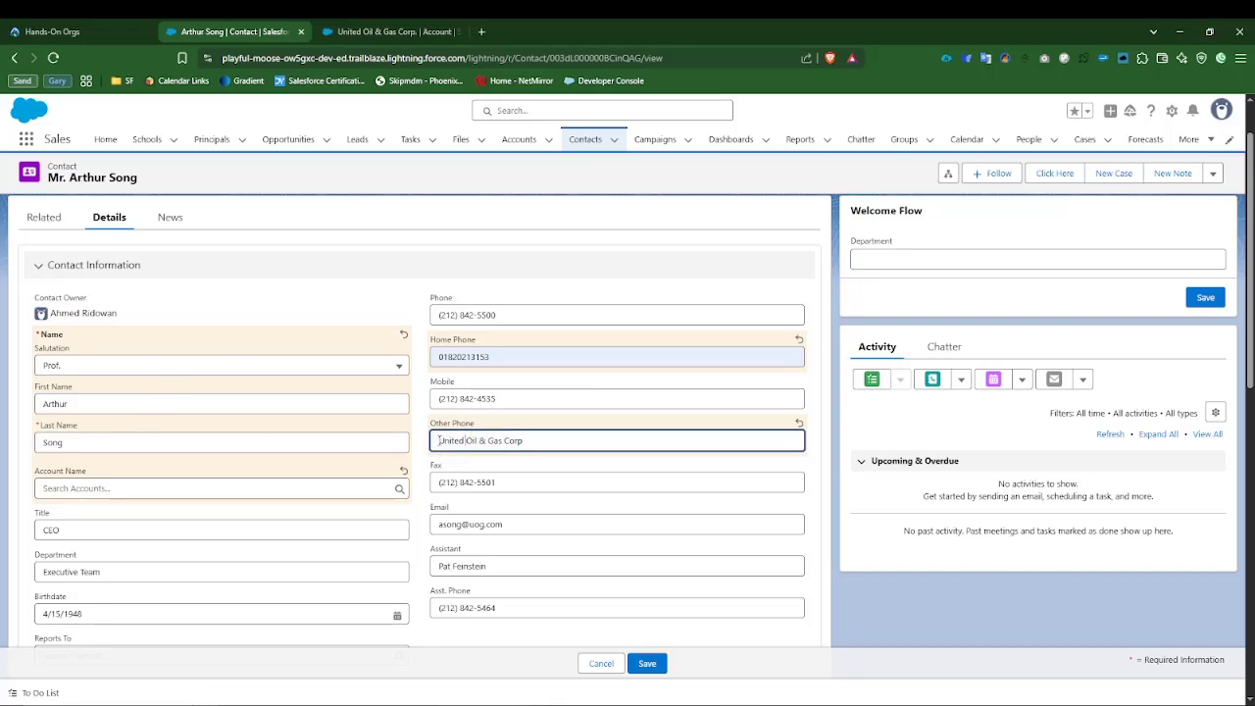
Compare the plain-text account name in the contact's Other Phone field with the neighbouring Mobile, Fax and Email text fields.
{"action": "left_click_drag", "start_coordinate": [439, 441], "coordinate": [555, 433]}
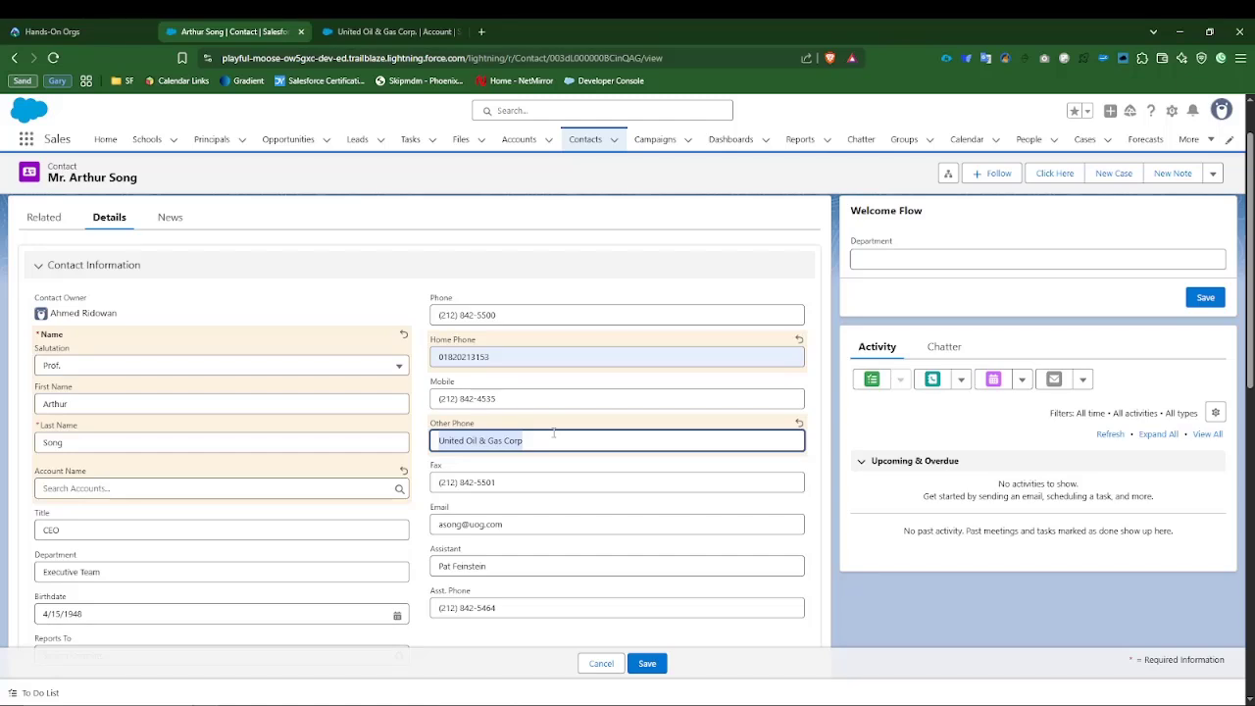
{"action": "left_click", "coordinate": [439, 440]}
{"action": "left_click_drag", "start_coordinate": [448, 438], "coordinate": [569, 438]}
{"action": "left_click_drag", "start_coordinate": [441, 483], "coordinate": [495, 483]}
{"action": "left_click_drag", "start_coordinate": [439, 523], "coordinate": [503, 524]}
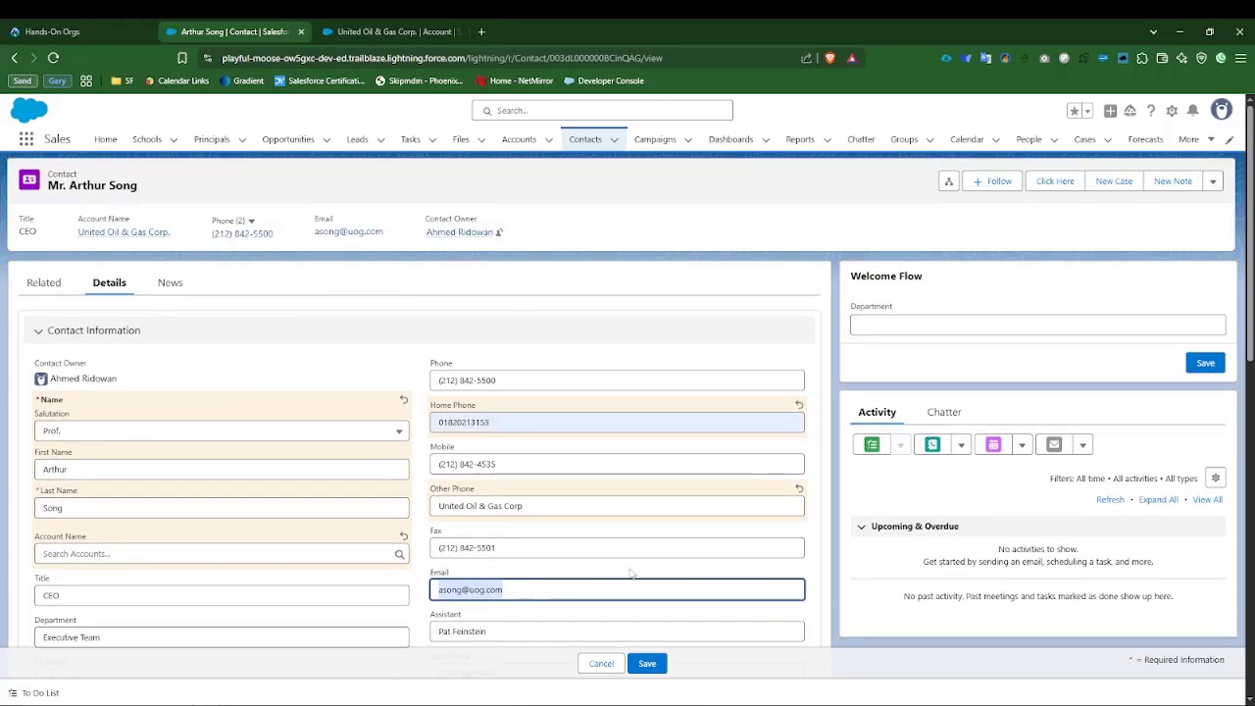
{"action": "scroll", "coordinate": [619, 582], "scroll_direction": "down", "scroll_amount": 2}
{"action": "scroll", "coordinate": [619, 582], "scroll_direction": "up", "scroll_amount": 1}
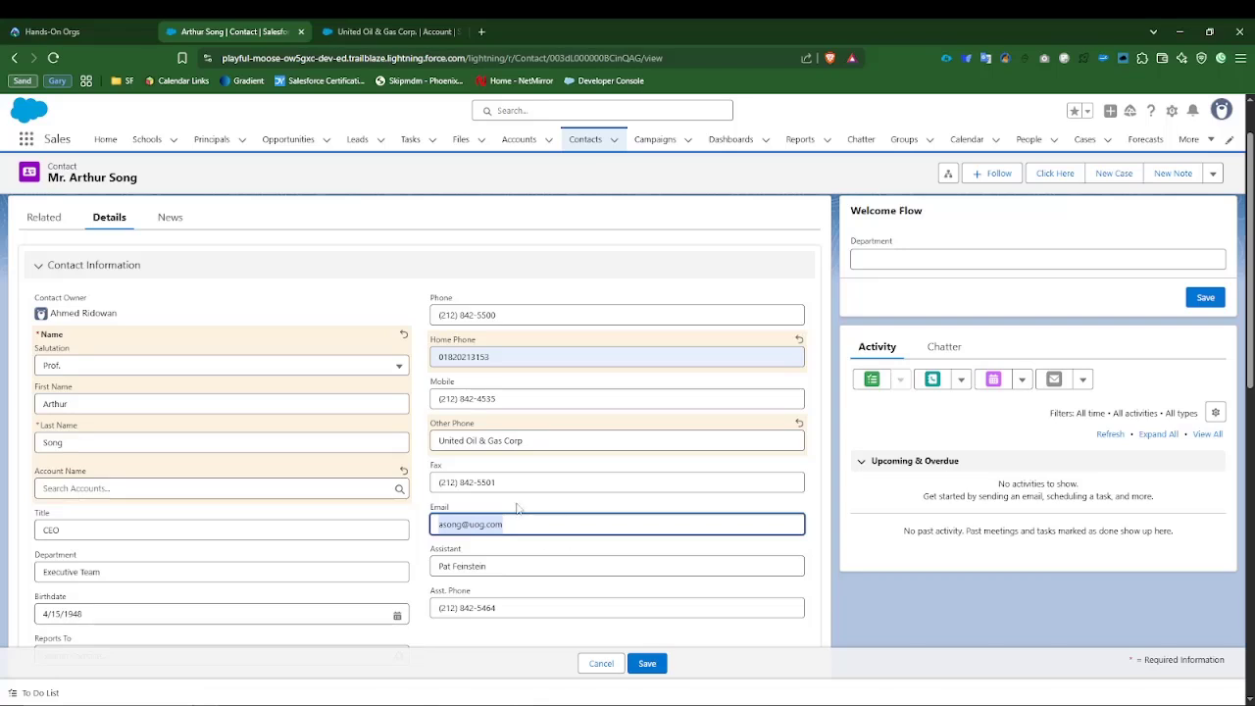
{"action": "scroll", "coordinate": [381, 316], "scroll_direction": "up", "scroll_amount": 1}
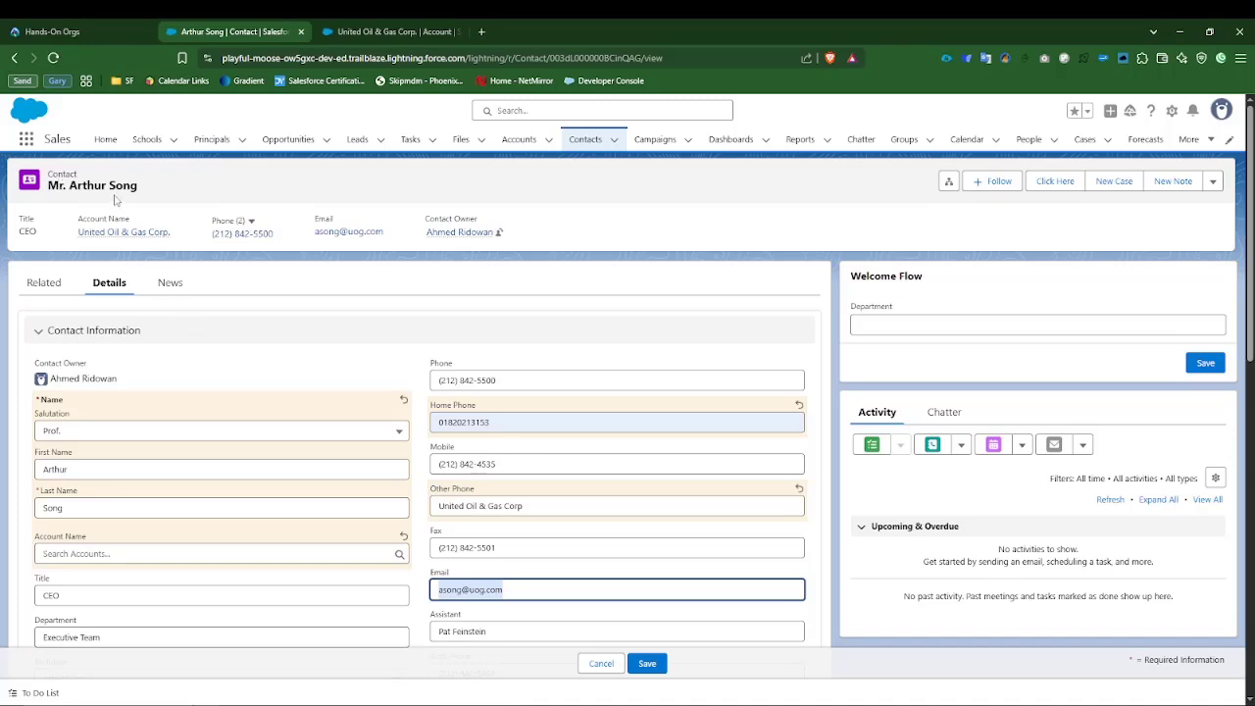
{"action": "left_click_drag", "start_coordinate": [546, 508], "coordinate": [402, 502]}
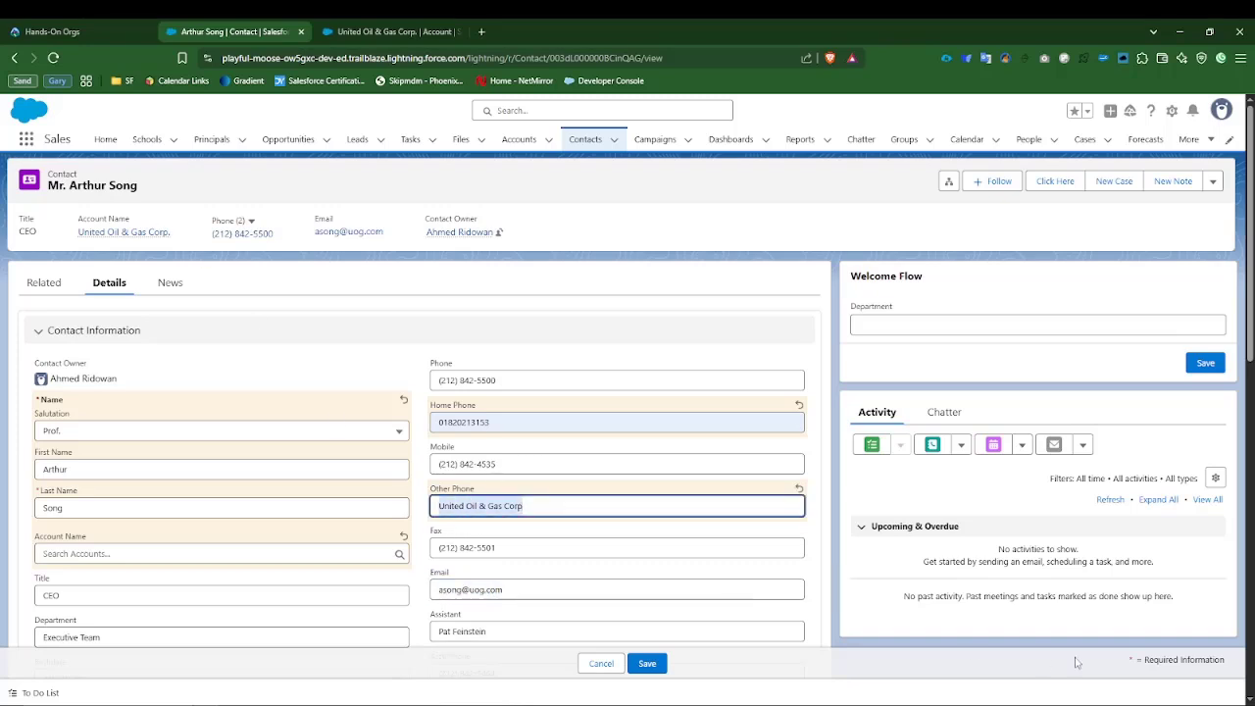
{"action": "left_click", "coordinate": [760, 205]}
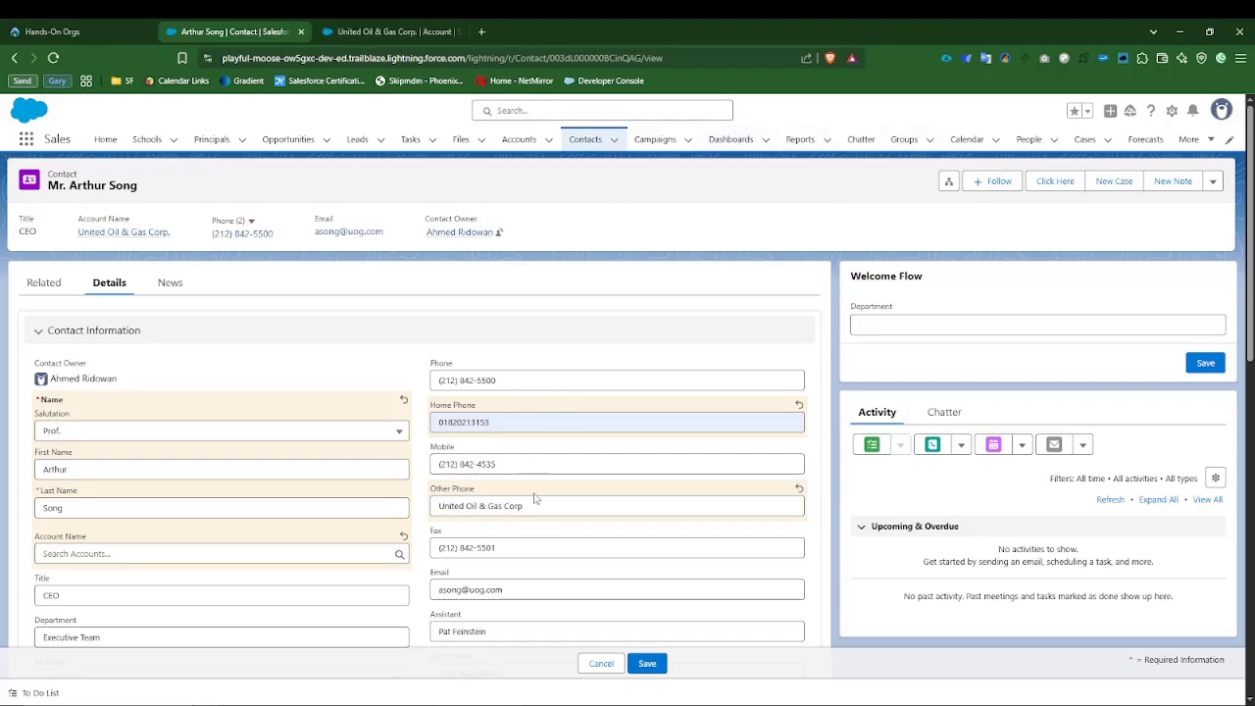
{"action": "left_click_drag", "start_coordinate": [534, 499], "coordinate": [416, 509]}
{"action": "key", "text": "Tab"}
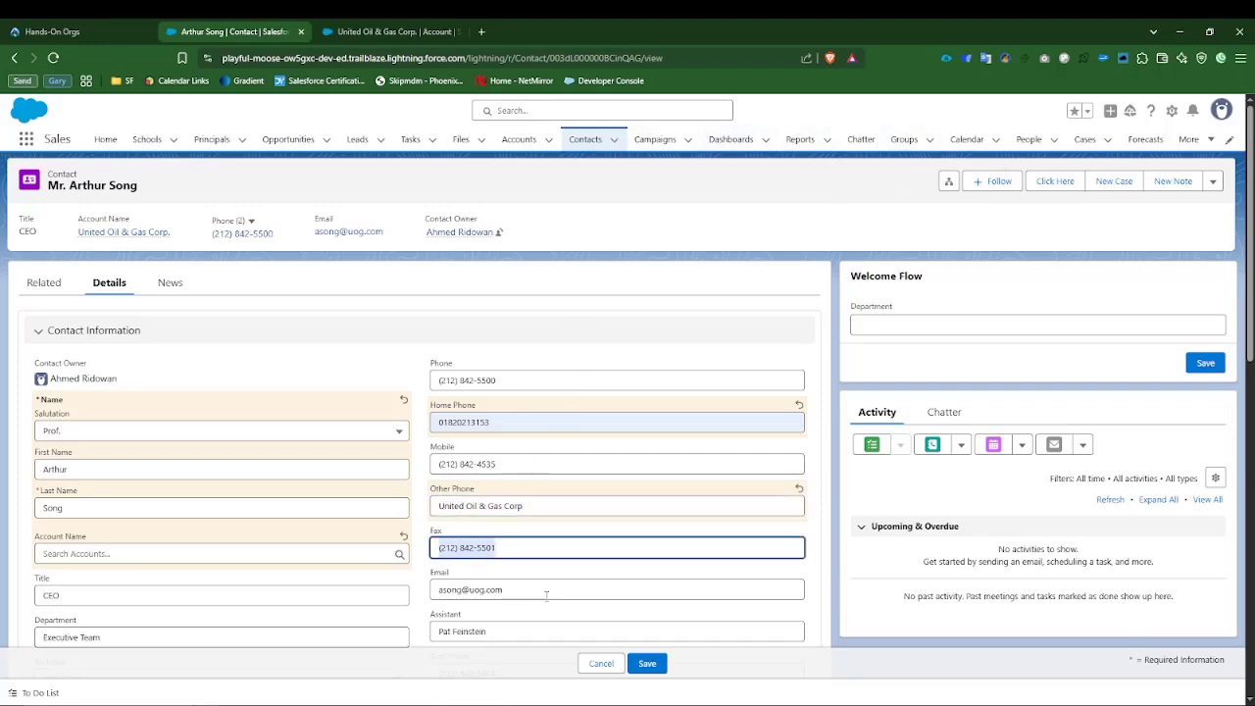
{"action": "key", "text": "Tab"}
{"action": "key", "text": "Tab"}
{"action": "key", "text": "shift+Tab"}
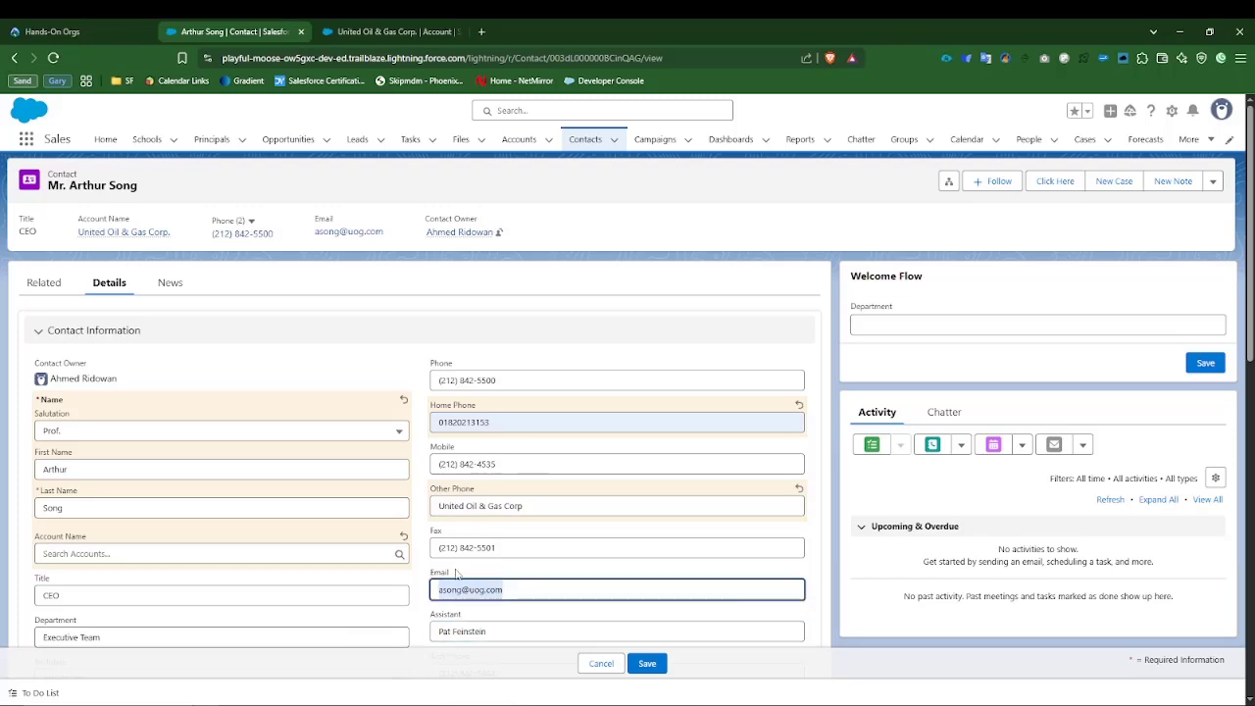
{"action": "key", "text": "shift+Tab"}
{"action": "key", "text": "shift+Tab"}
{"action": "left_click", "coordinate": [523, 465]}
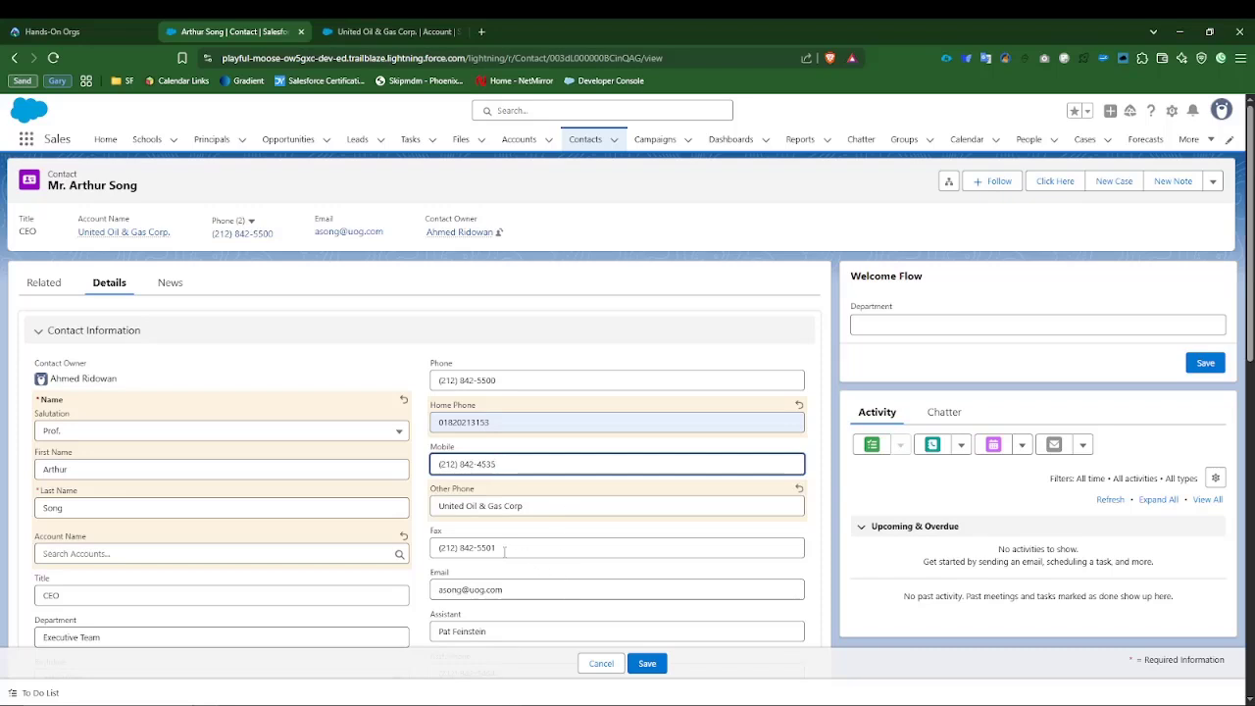
{"action": "double_click", "coordinate": [54, 174]}
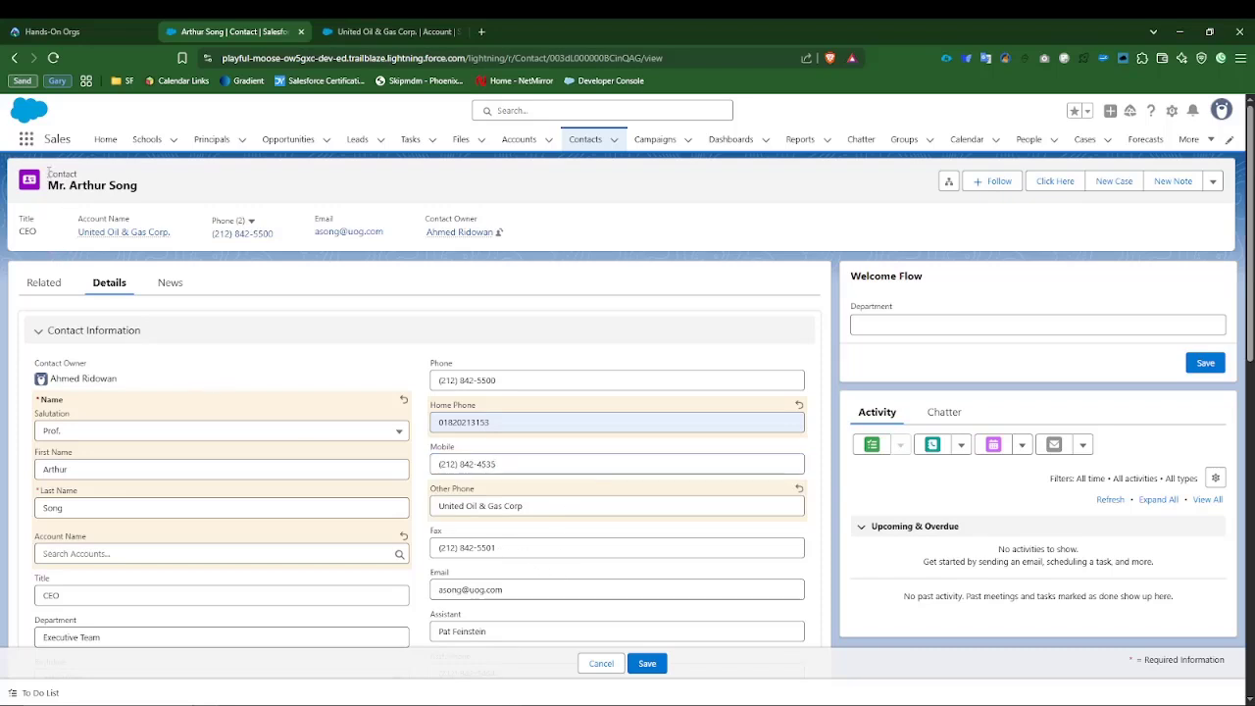
{"action": "left_click", "coordinate": [518, 598]}
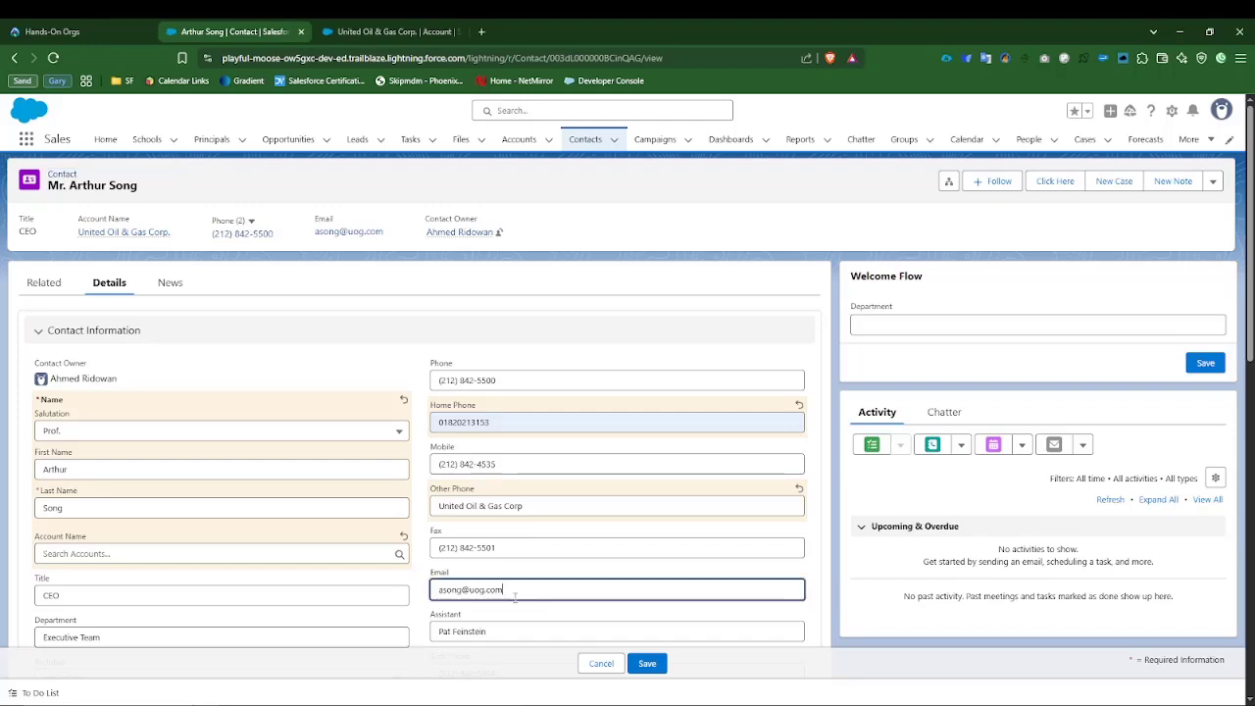
{"action": "key", "text": "shift+Tab"}
{"action": "key", "text": "shift+Tab"}
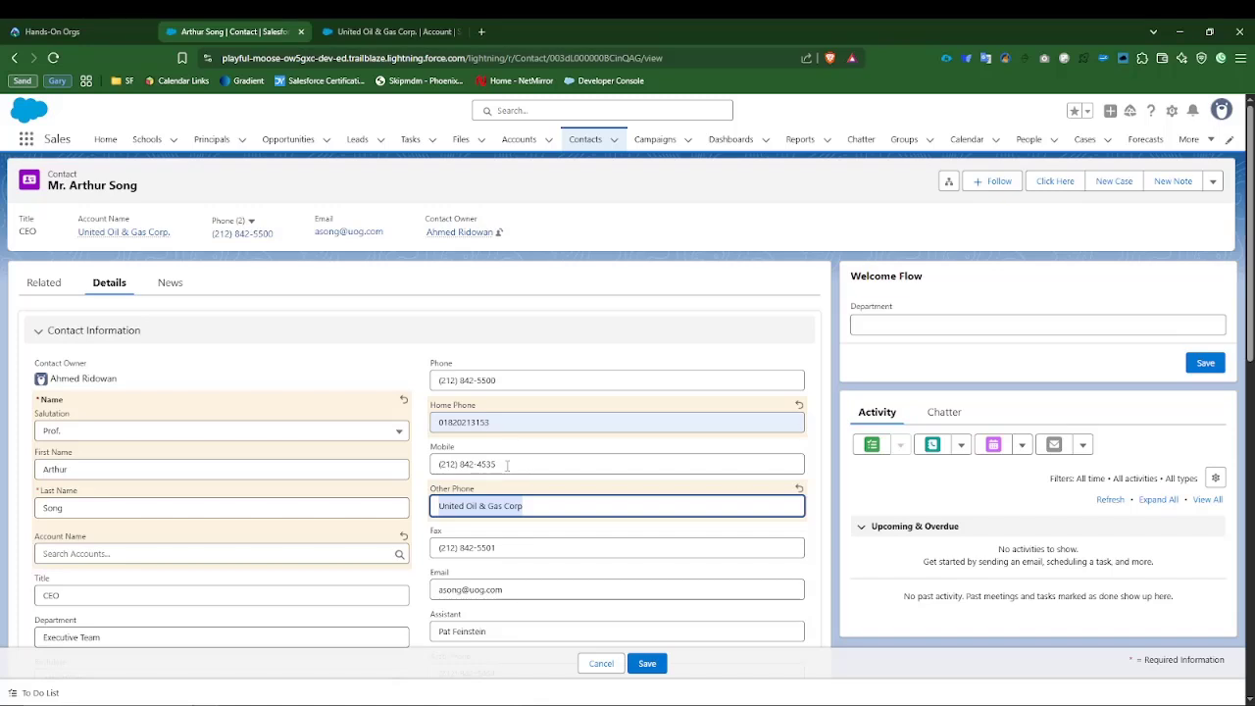
{"action": "left_click_drag", "start_coordinate": [525, 506], "coordinate": [424, 508]}
Review the field details of the United Oil & Gas Corp. account record, then return to the contact being edited.
{"action": "left_click", "coordinate": [398, 28]}
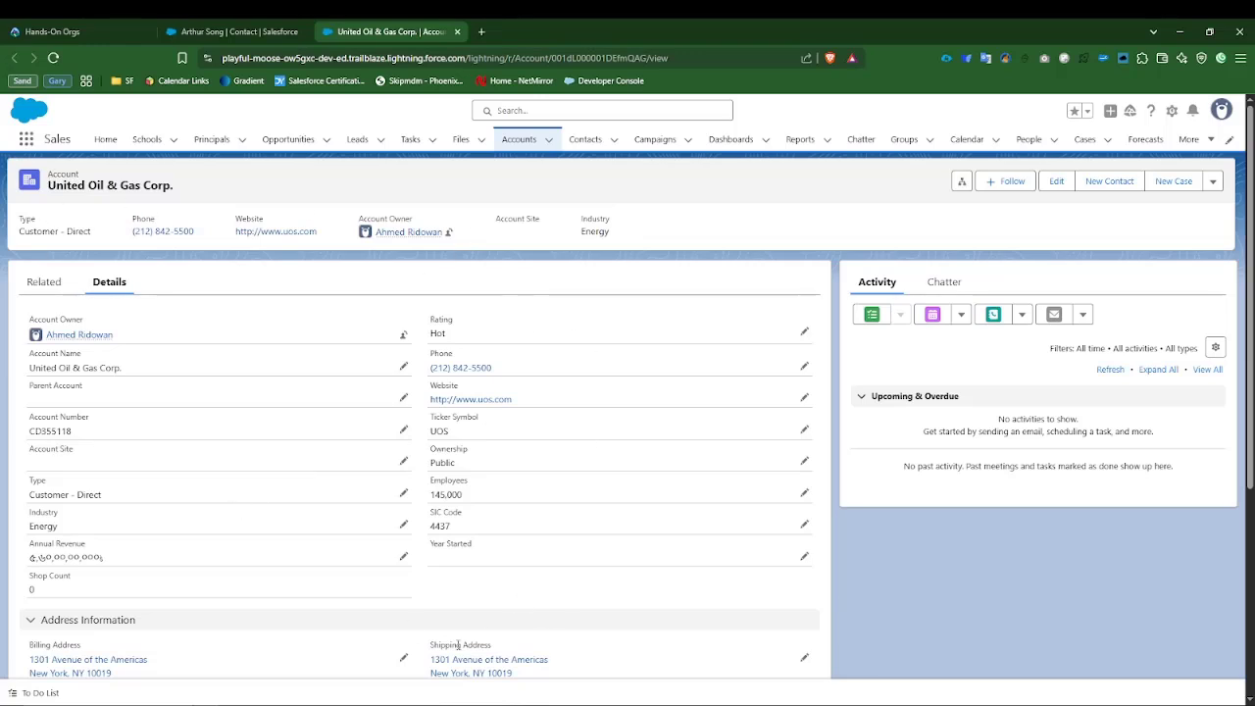
{"action": "scroll", "coordinate": [441, 540], "scroll_direction": "down", "scroll_amount": 2}
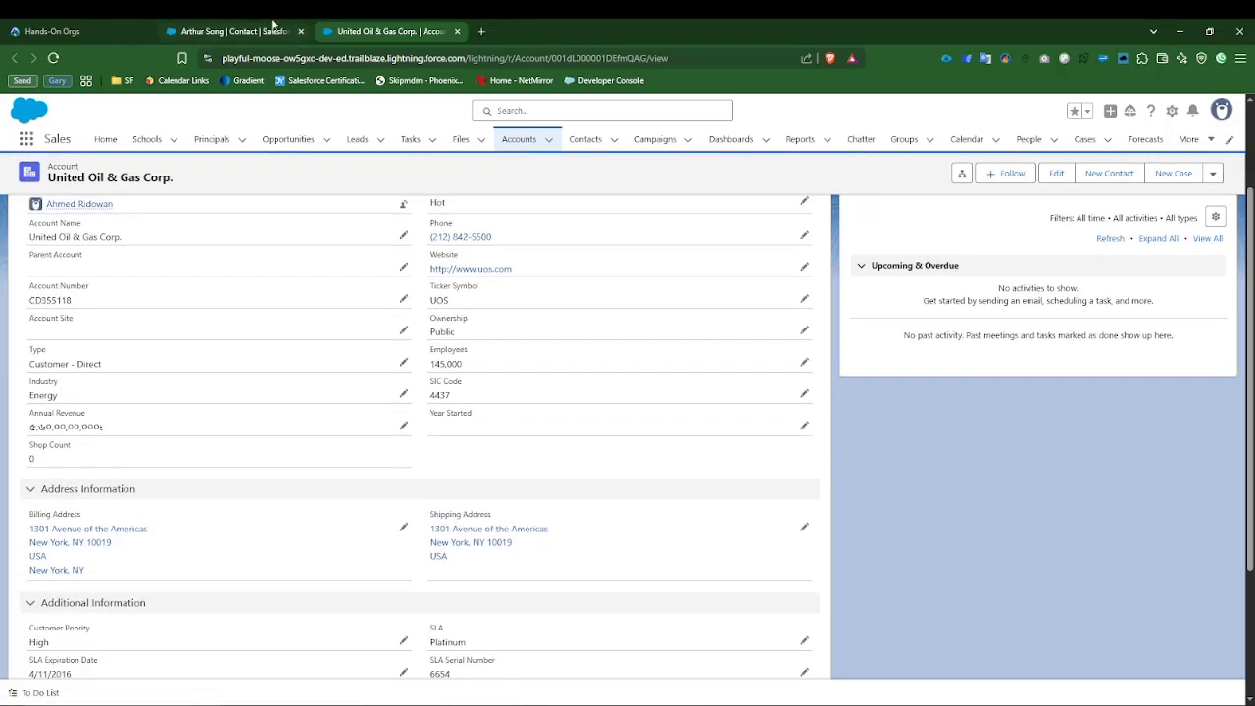
{"action": "left_click", "coordinate": [275, 24]}
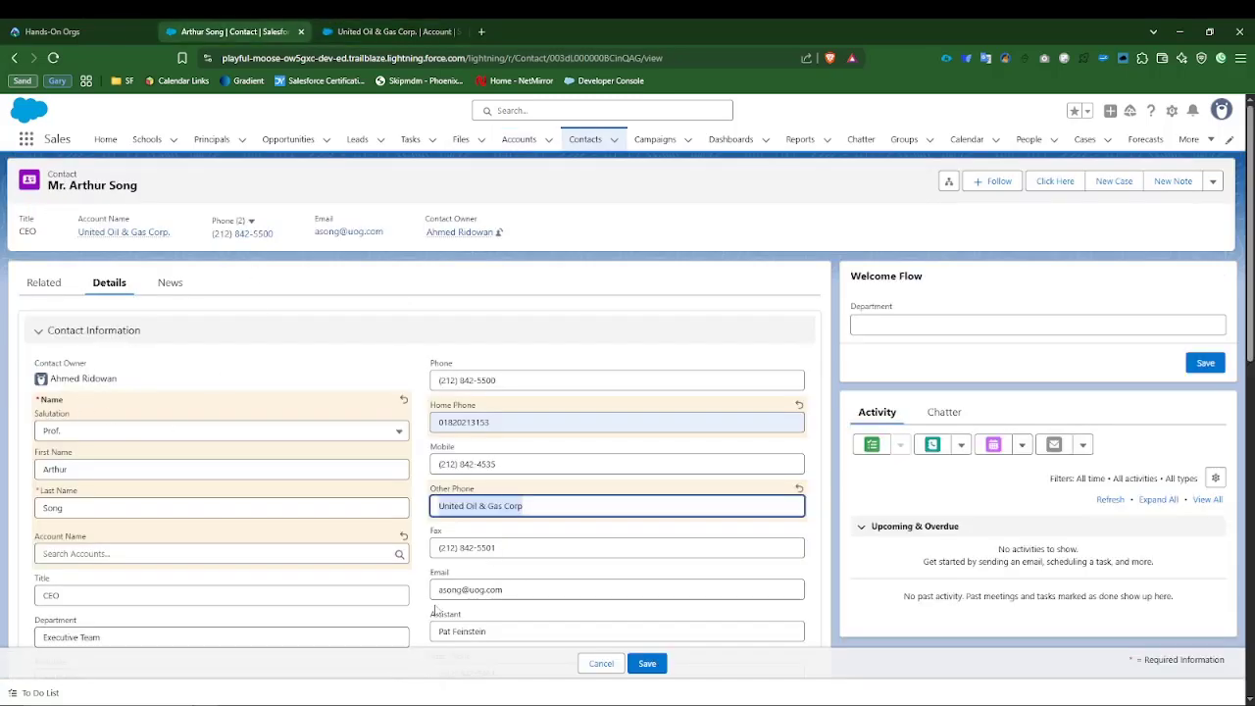
Clear the contact's Other Phone text and set the Account Name lookup to United Oil & Gas Corp.
{"action": "left_click", "coordinate": [550, 509]}
{"action": "left_click_drag", "start_coordinate": [551, 509], "coordinate": [302, 497]}
{"action": "key", "text": "BackSpace"}
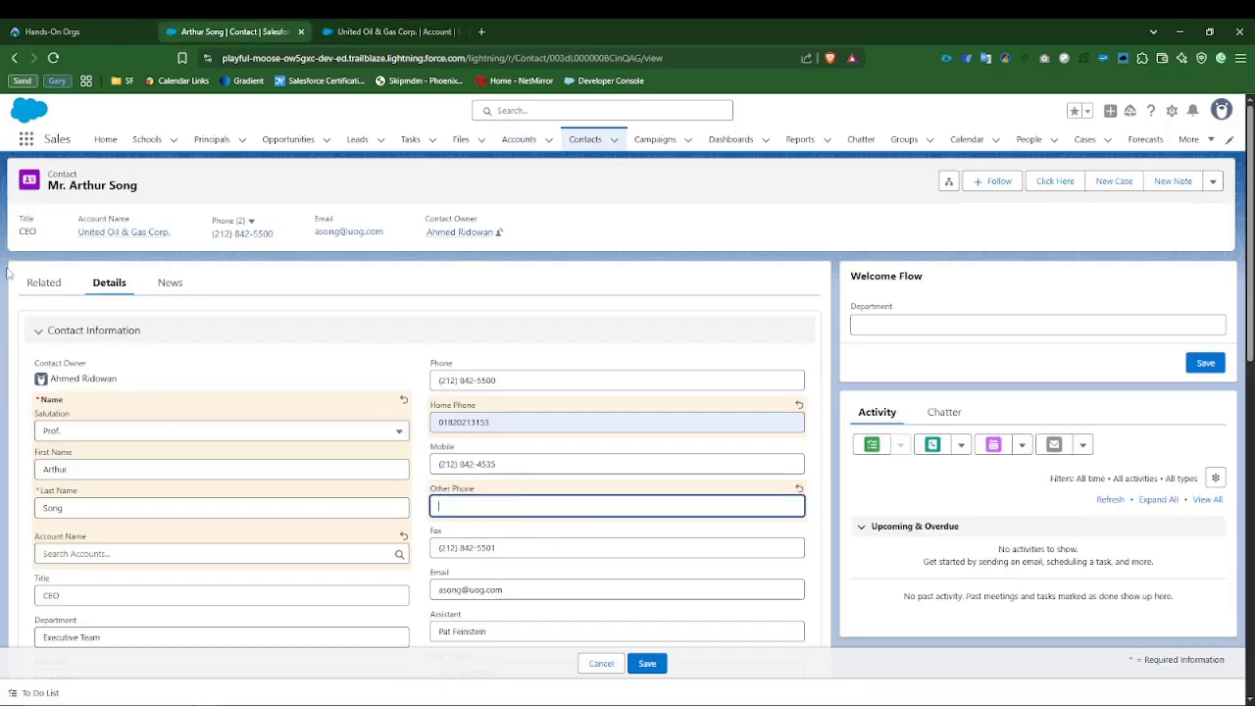
{"action": "left_click", "coordinate": [109, 552]}
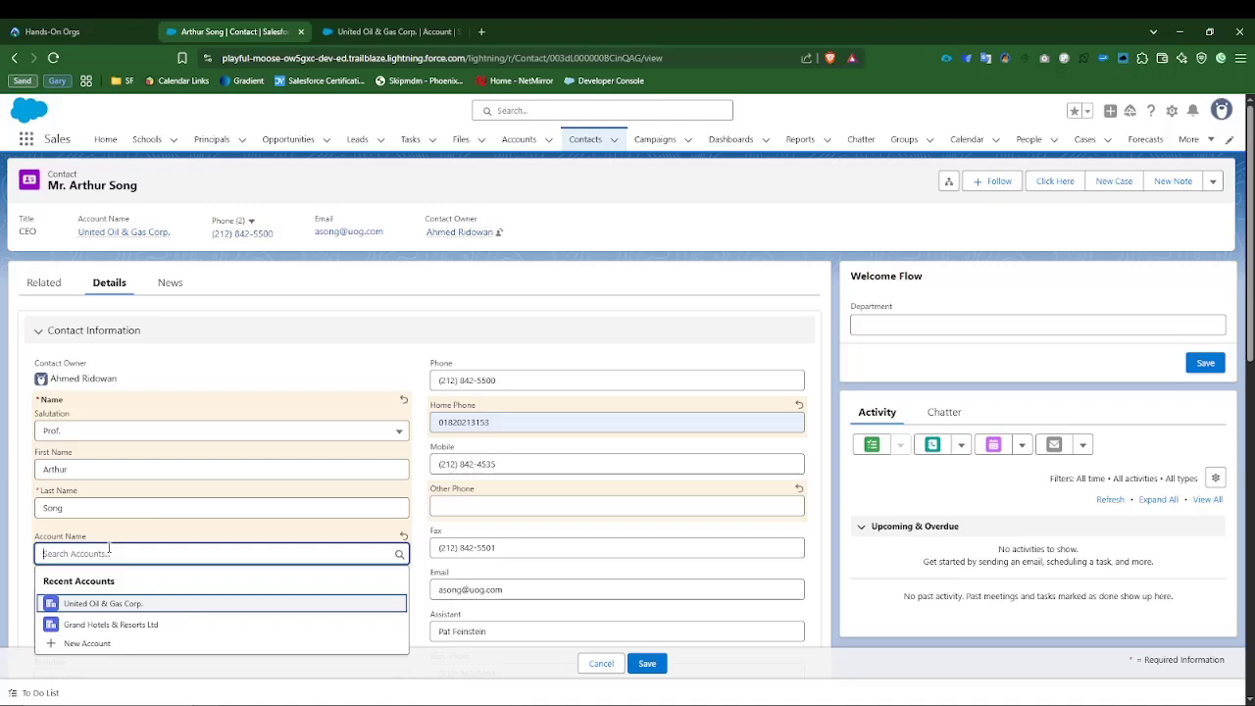
{"action": "left_click", "coordinate": [105, 608]}
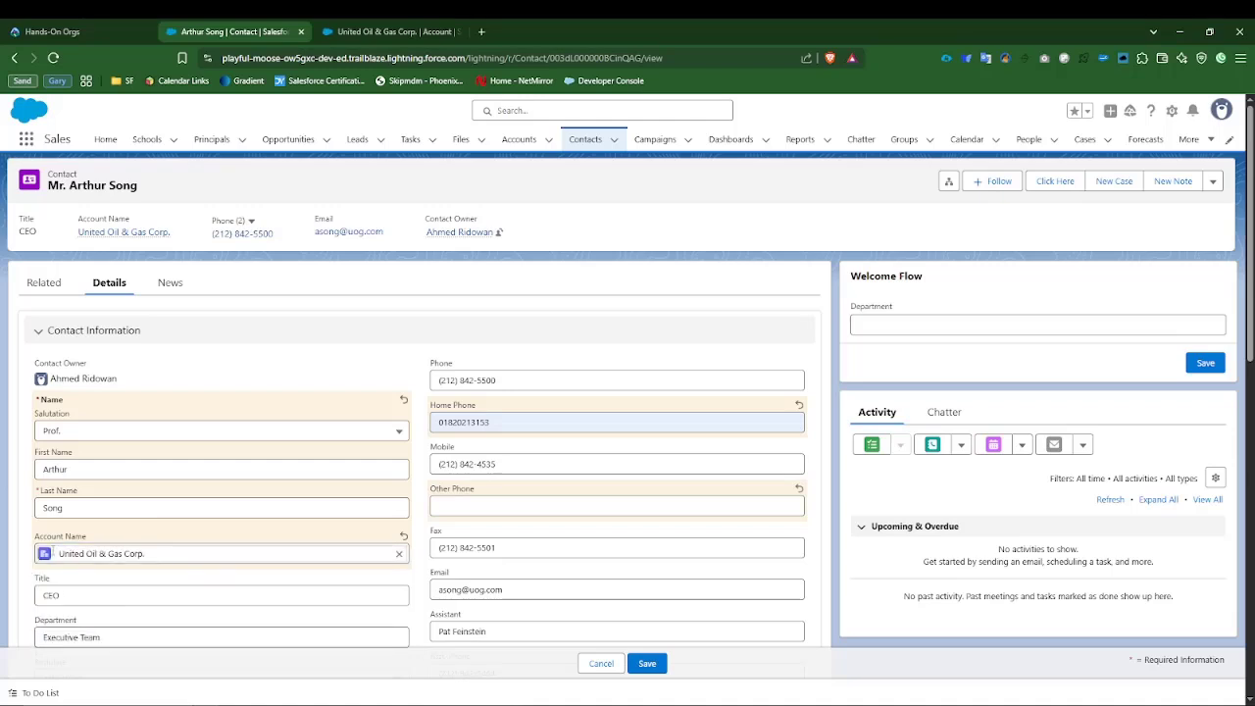
{"action": "scroll", "coordinate": [125, 553], "scroll_direction": "down", "scroll_amount": 1}
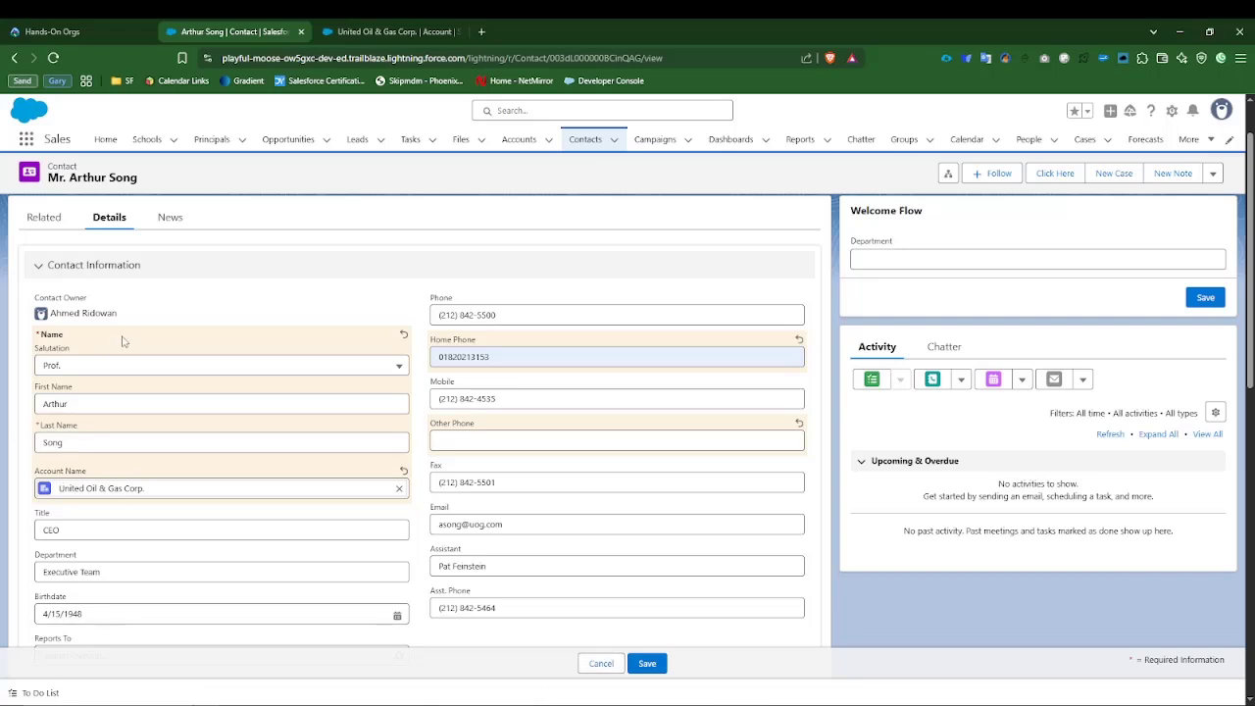
Replace the contact's Phone value with an 11-digit number and save the record.
{"action": "left_click", "coordinate": [646, 664]}
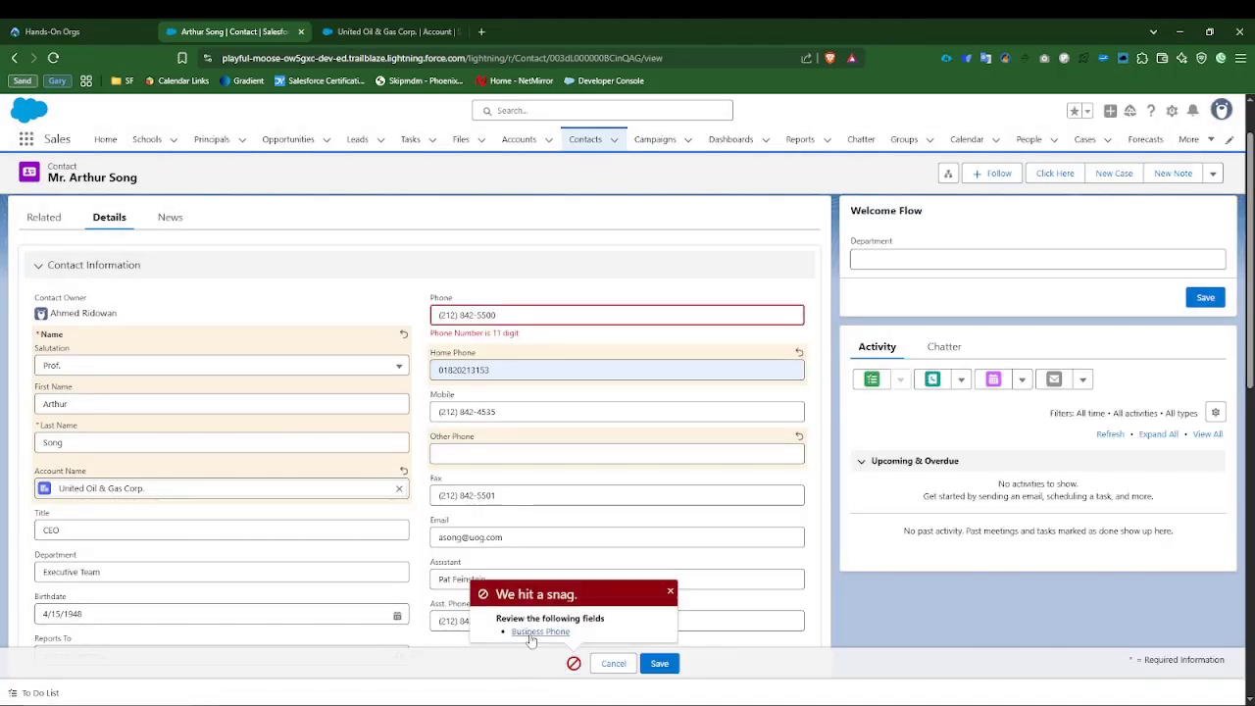
{"action": "key", "text": "BackSpace"}
{"action": "left_click", "coordinate": [667, 671]}
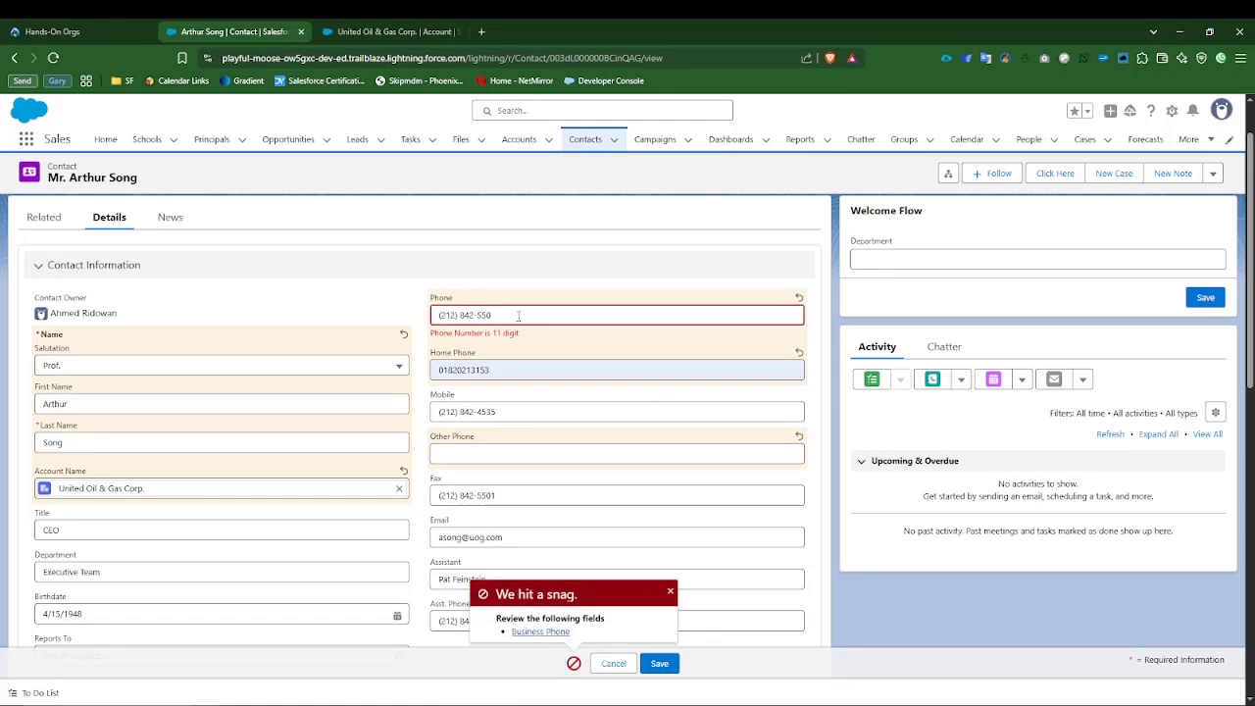
{"action": "left_click_drag", "start_coordinate": [518, 315], "coordinate": [348, 308]}
{"action": "type", "text": "1234"}
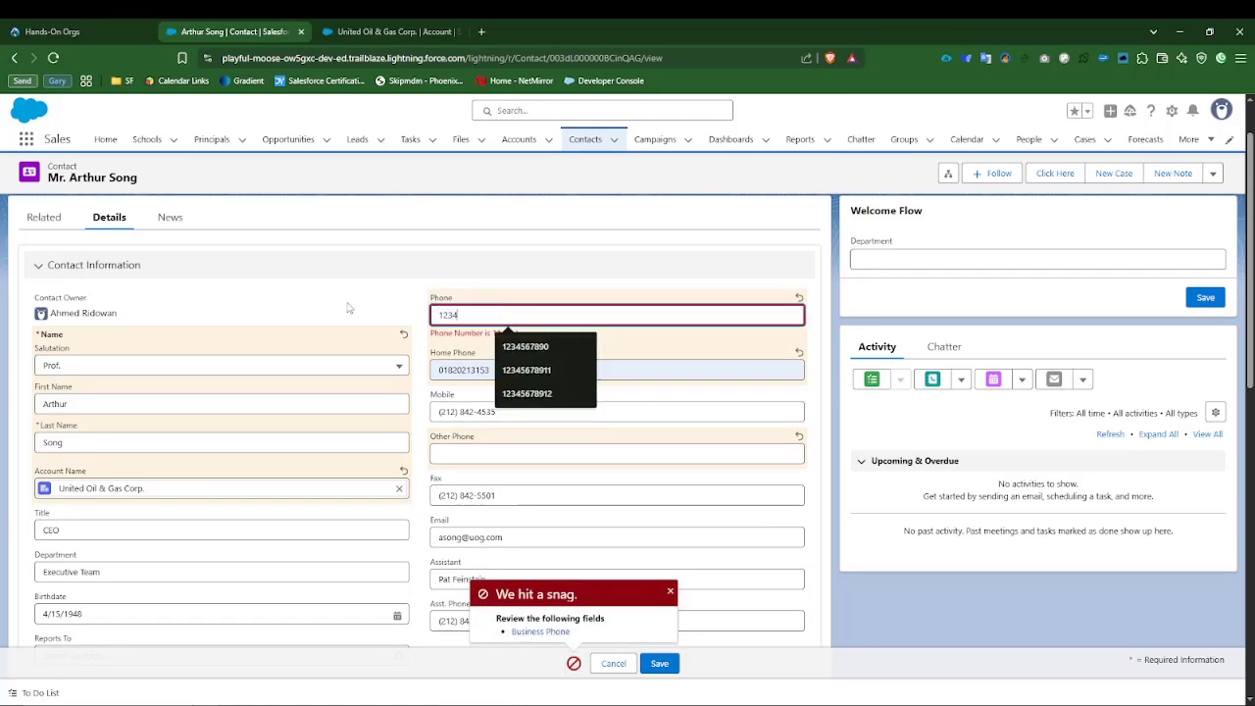
{"action": "type", "text": "5678910"}
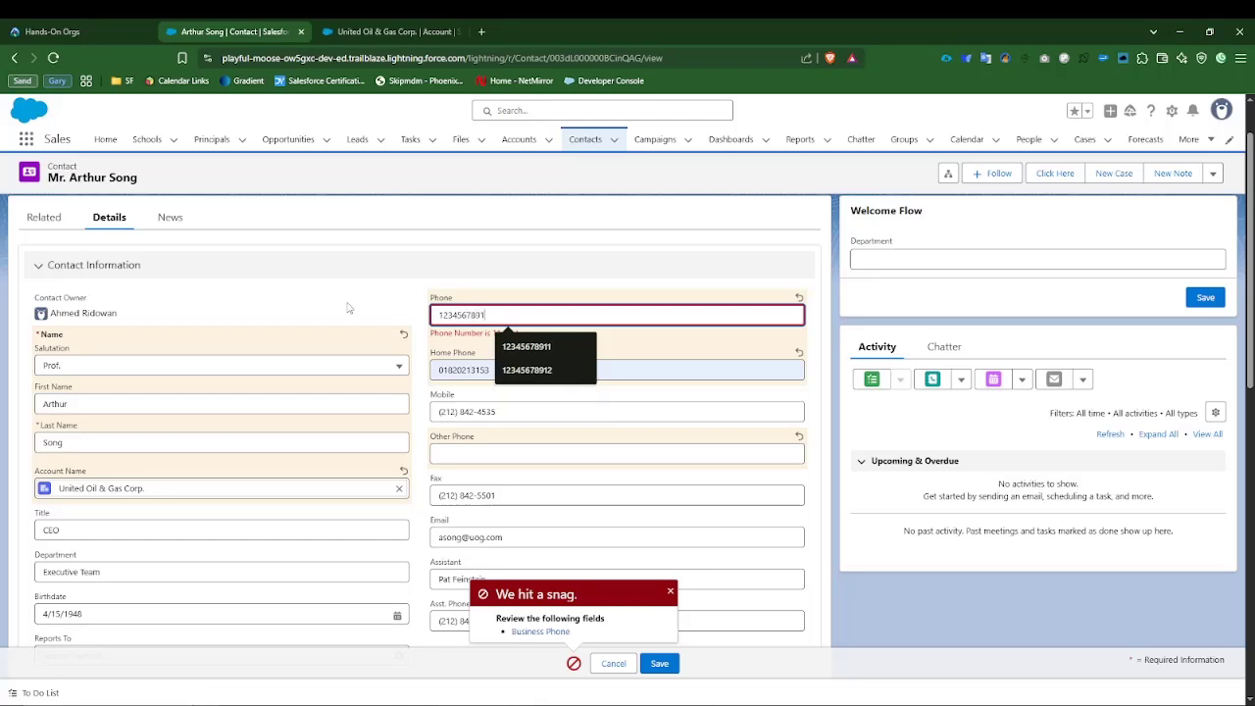
{"action": "left_click", "coordinate": [659, 664]}
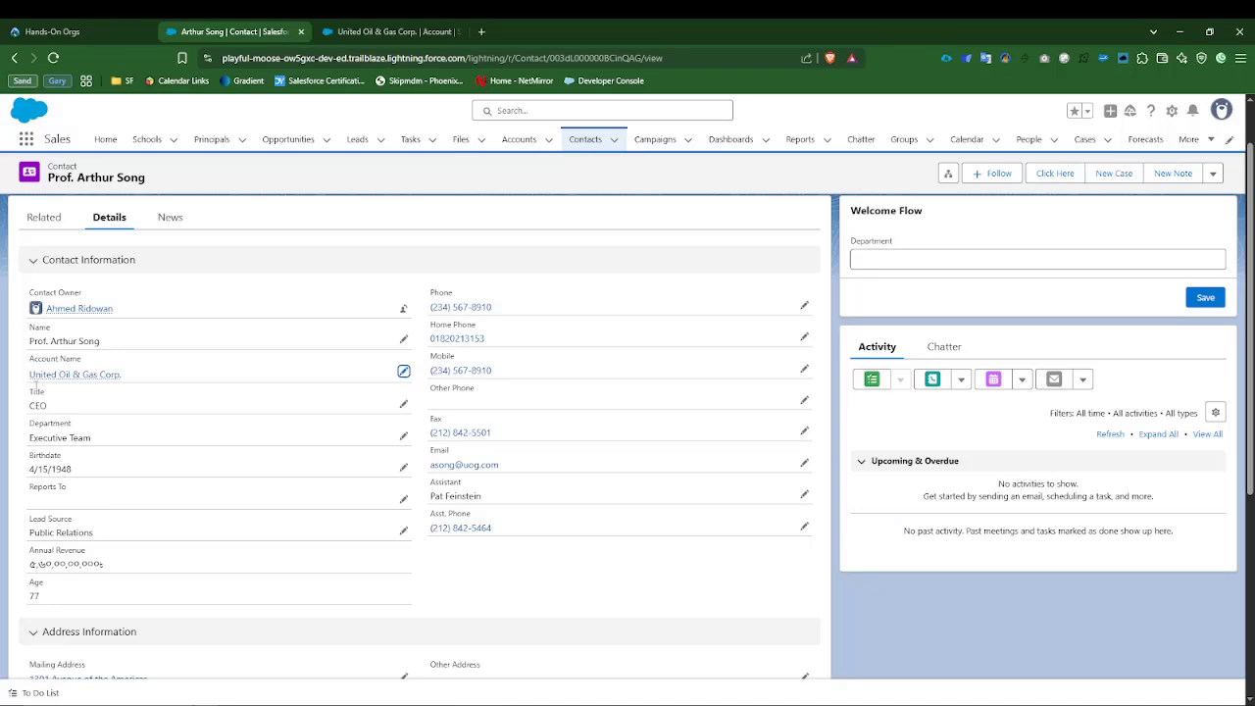
Preview the account linked in the contact's Account Name, then check that account's own record and return to the contact.
{"action": "mouse_move", "coordinate": [71, 377]}
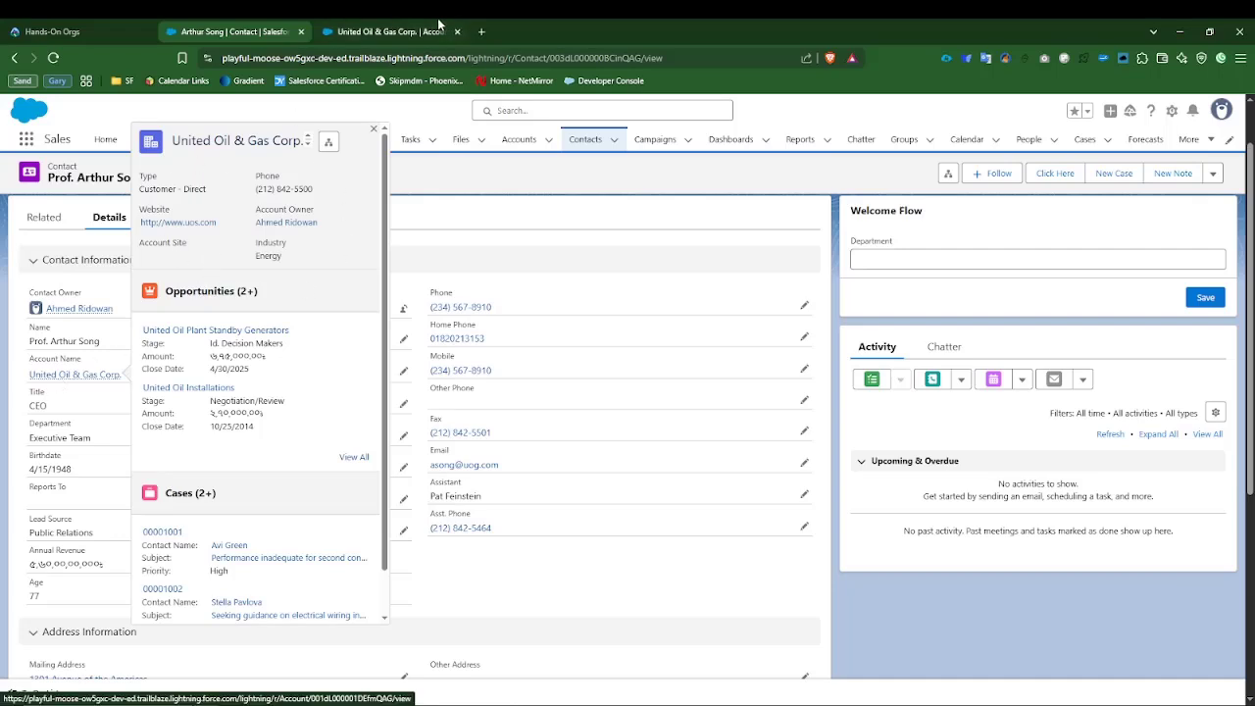
{"action": "key", "text": "ctrl+Tab"}
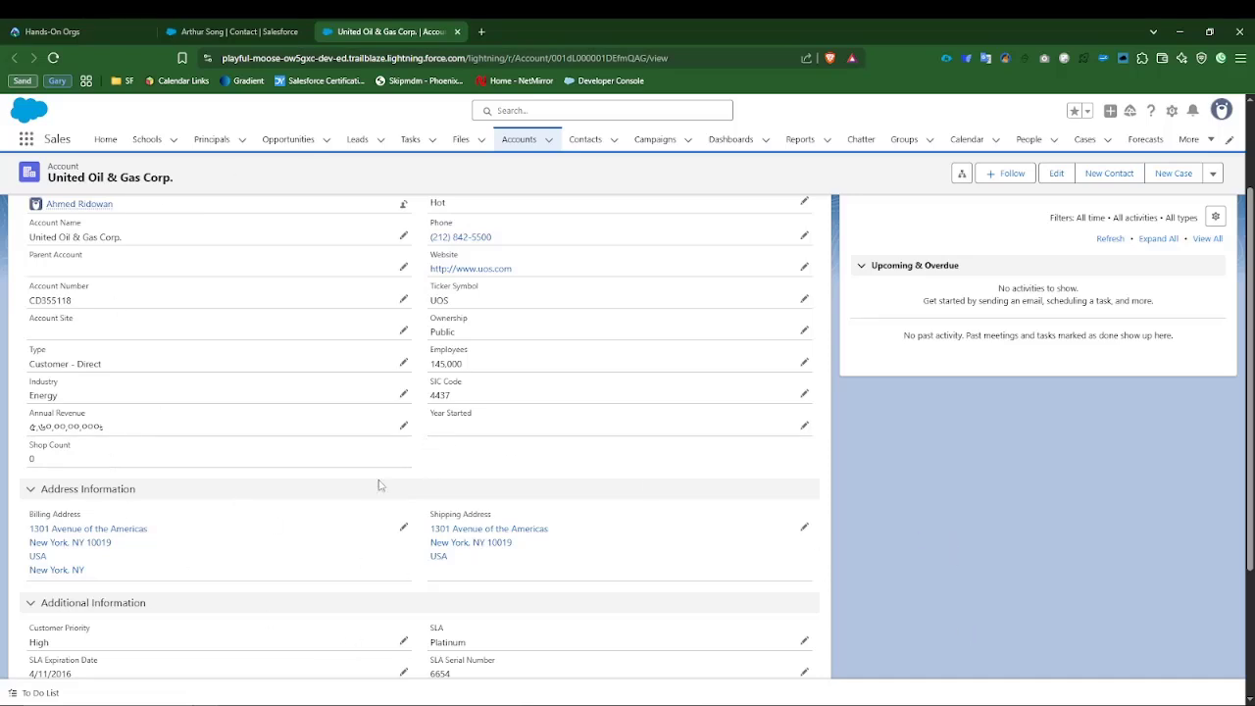
{"action": "scroll", "coordinate": [384, 289], "scroll_direction": "up", "scroll_amount": 2}
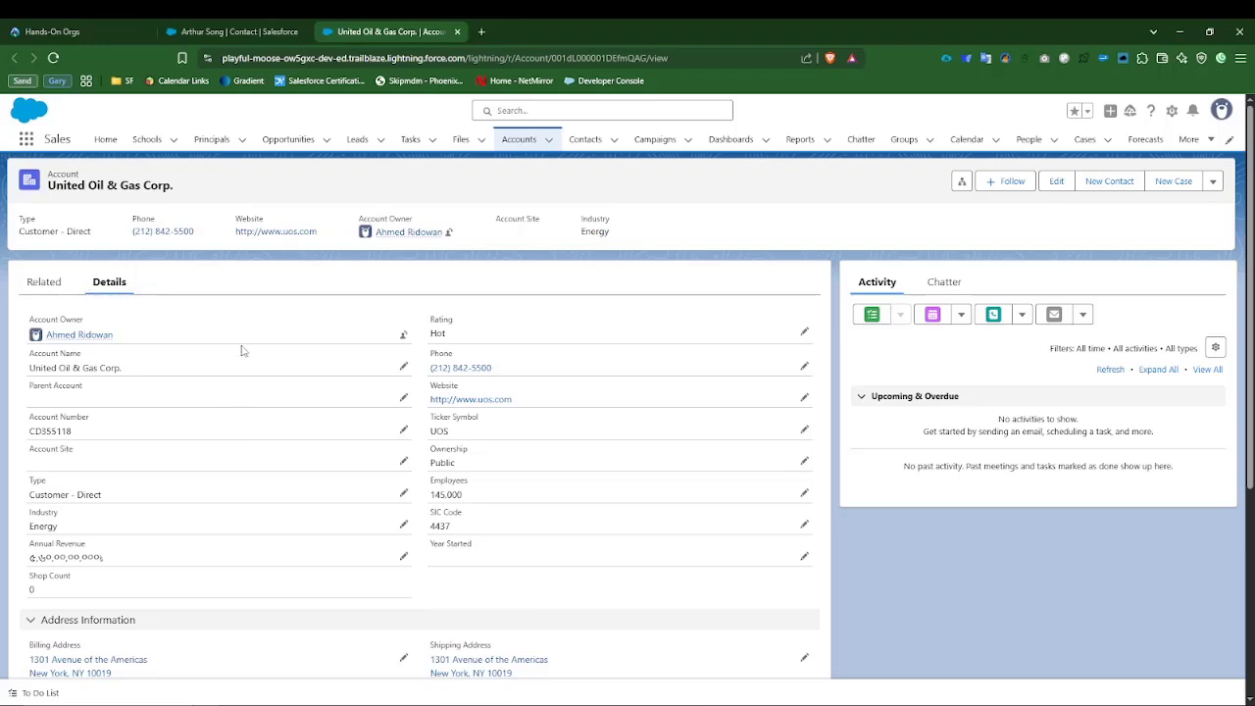
{"action": "left_click", "coordinate": [228, 29]}
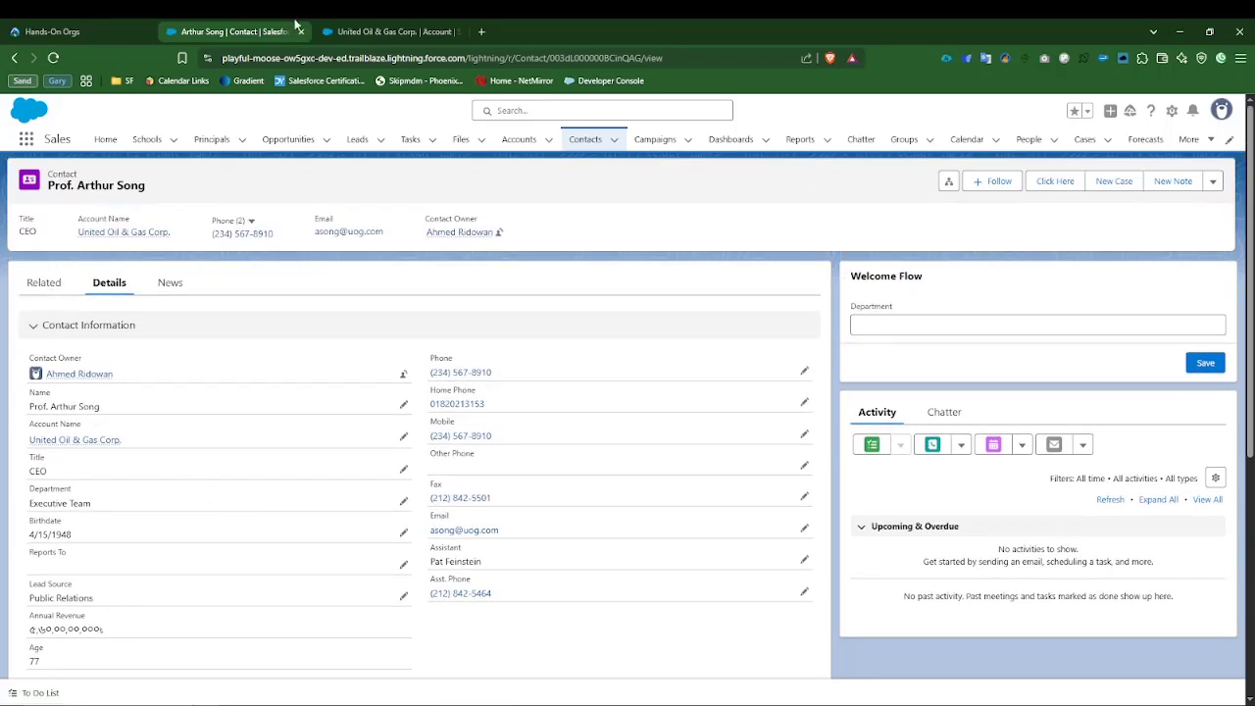
Open United Oil & Gas Corp. through the contact's Account Name link and view the account's details and related records.
{"action": "left_click", "coordinate": [89, 441]}
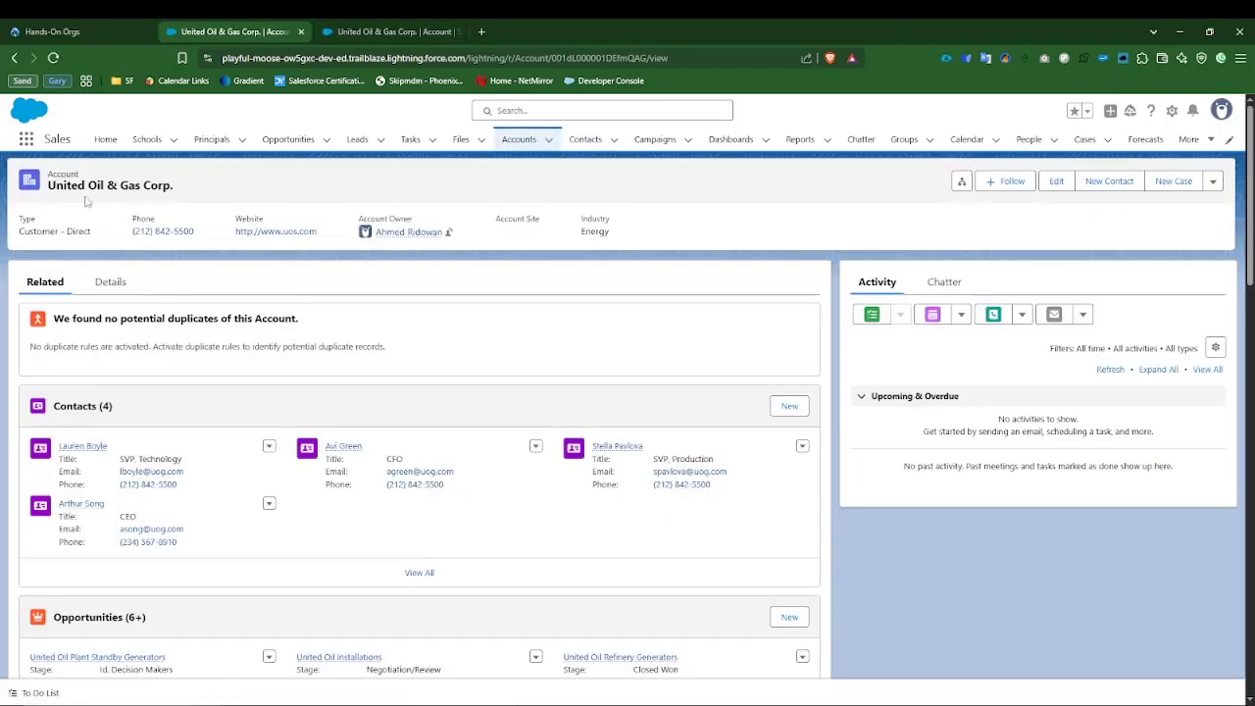
{"action": "left_click", "coordinate": [110, 283]}
{"action": "left_click", "coordinate": [45, 282]}
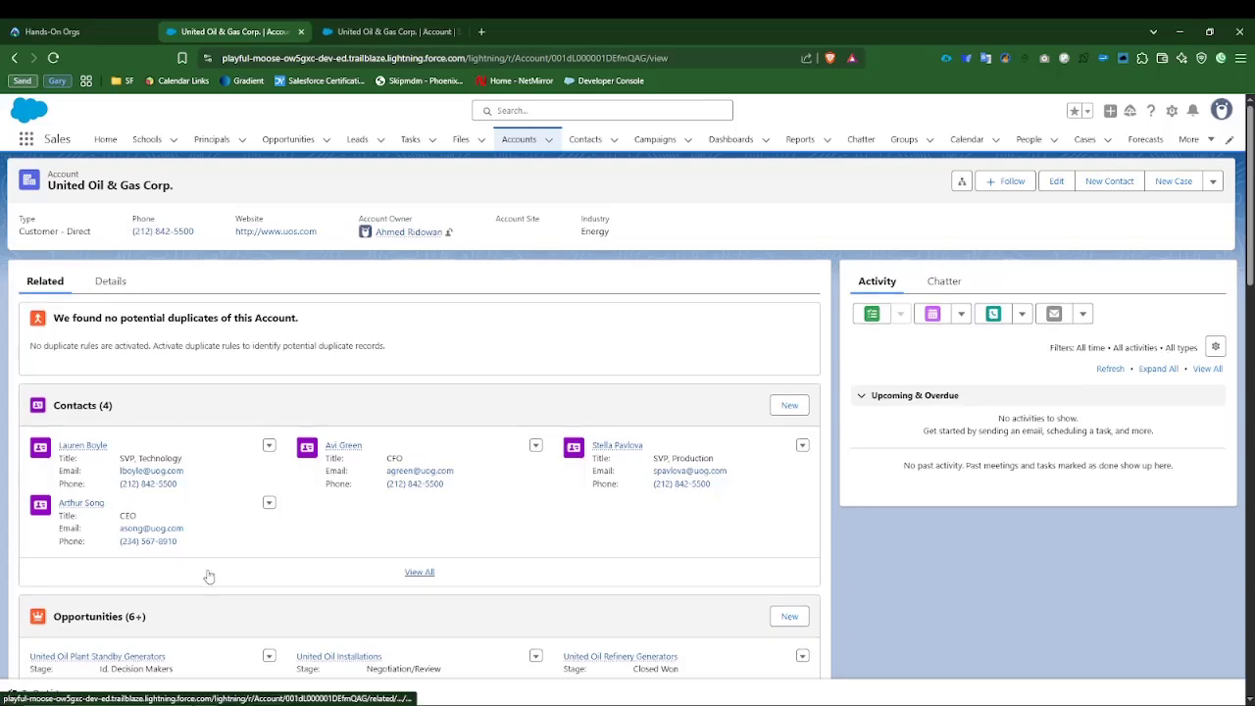
Open the related opportunity United Oil Plant Standby Generators and view its details.
{"action": "scroll", "coordinate": [147, 392], "scroll_direction": "down", "scroll_amount": 2}
{"action": "left_click", "coordinate": [103, 461]}
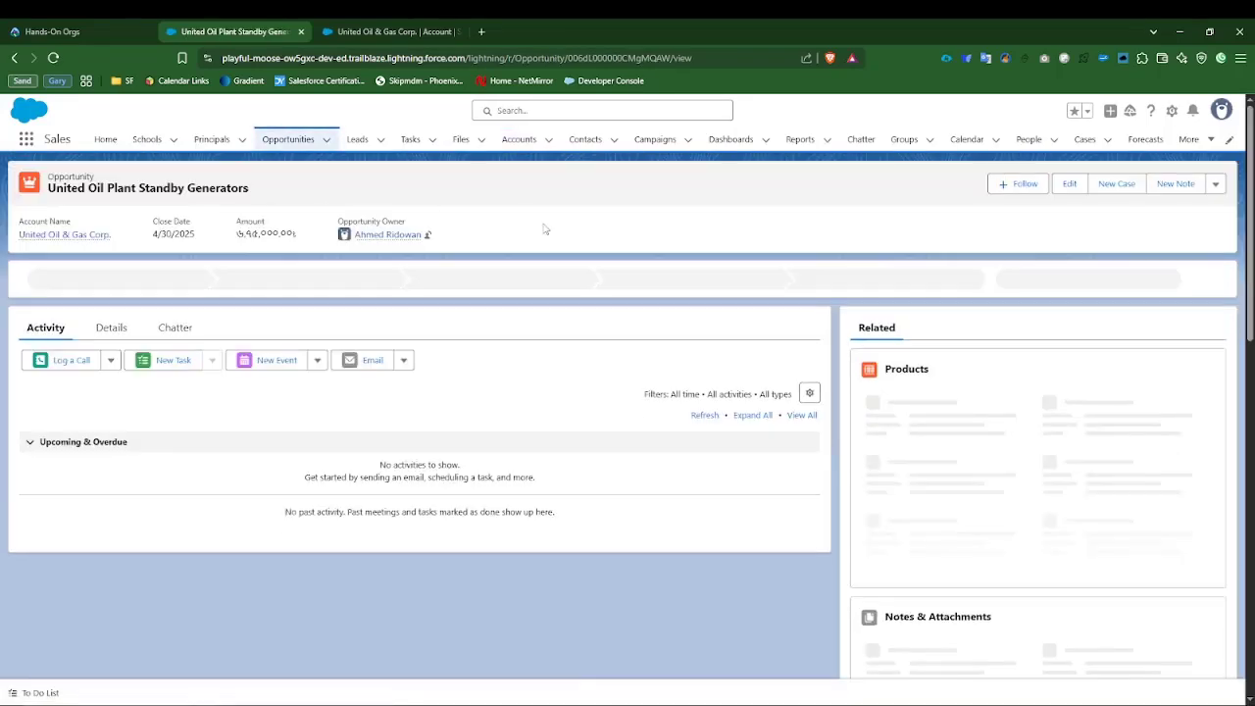
{"action": "left_click", "coordinate": [102, 328]}
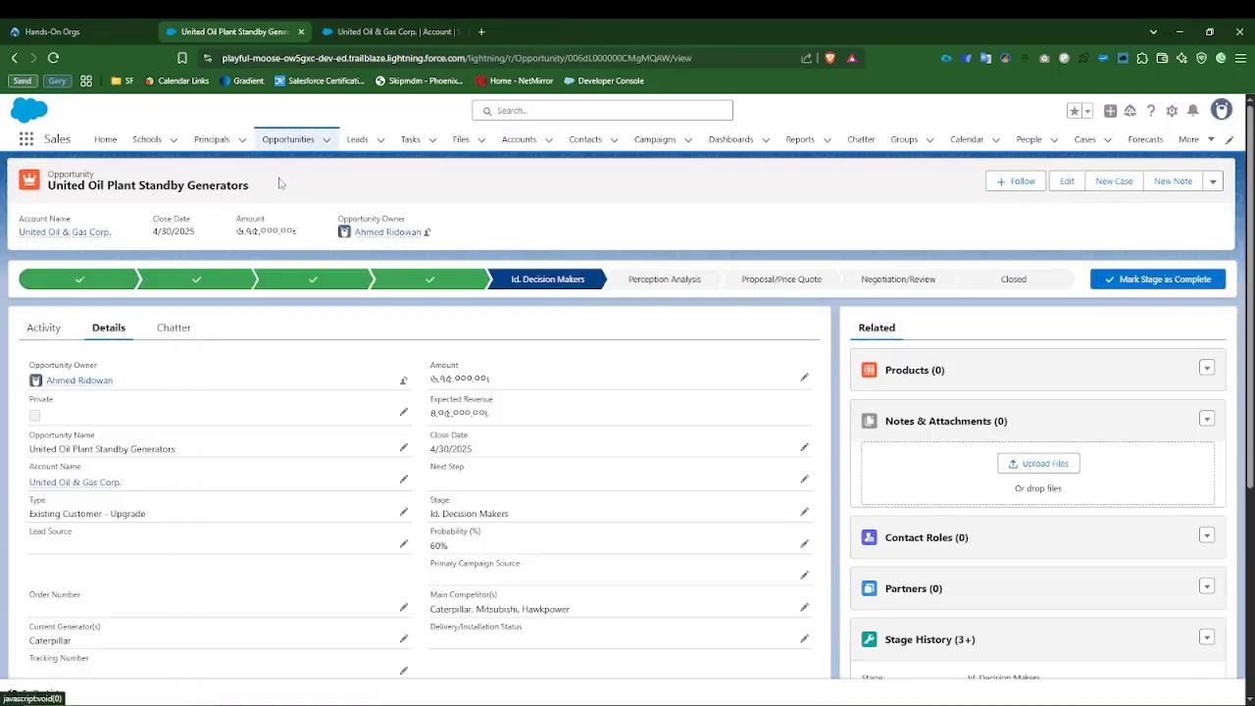
Go back to the contact record and review its details through the address, additional and system information sections.
{"action": "key", "text": "alt+Left"}
{"action": "left_click", "coordinate": [328, 253]}
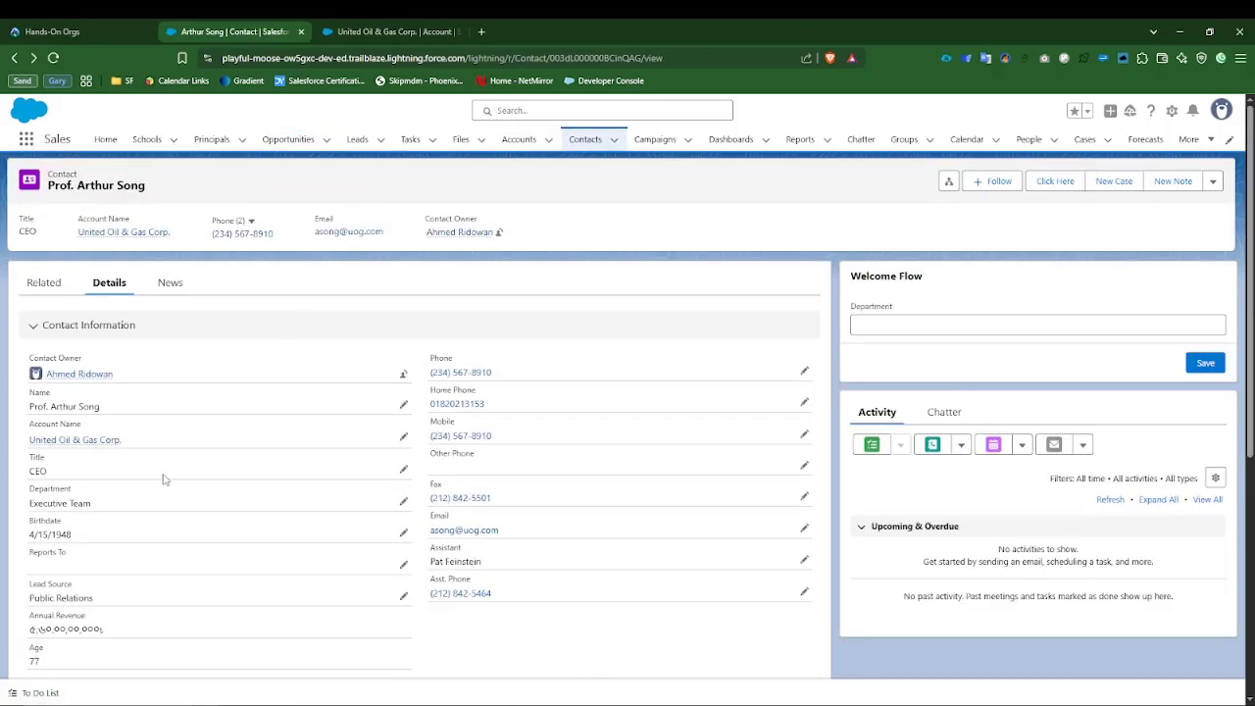
{"action": "scroll", "coordinate": [295, 540], "scroll_direction": "down", "scroll_amount": 3}
{"action": "scroll", "coordinate": [379, 658], "scroll_direction": "up", "scroll_amount": 3}
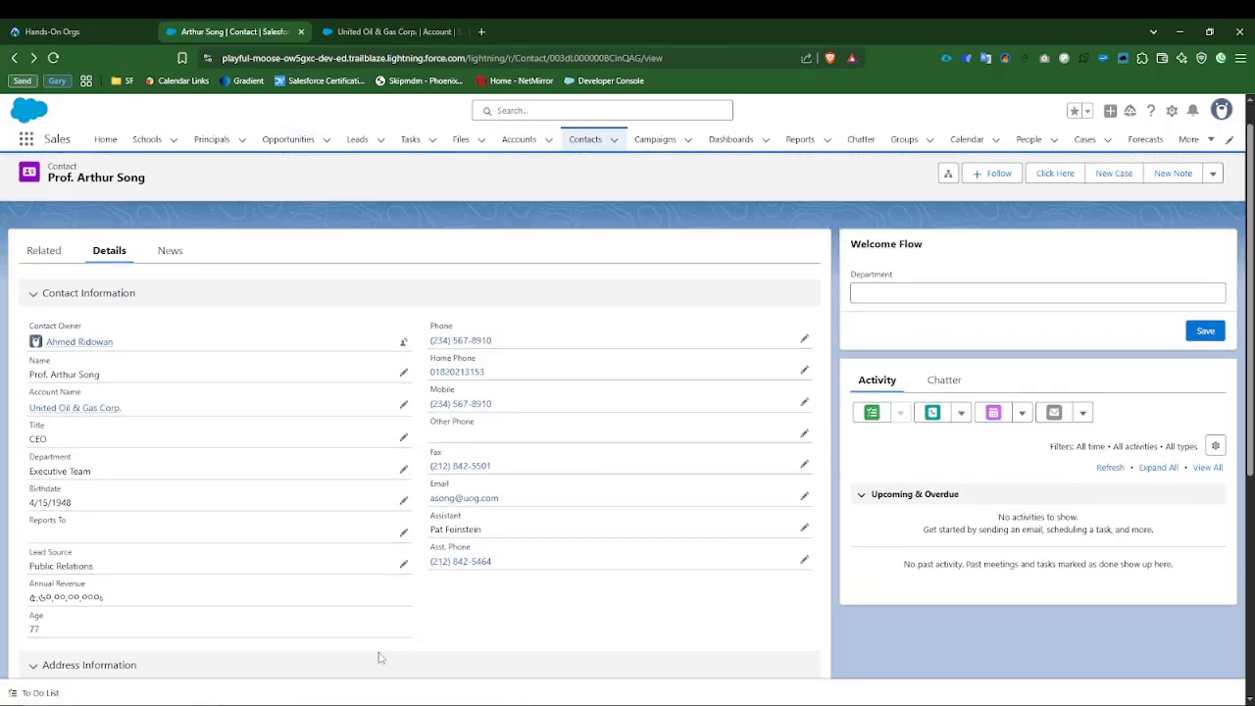
{"action": "scroll", "coordinate": [490, 377], "scroll_direction": "down", "scroll_amount": 3}
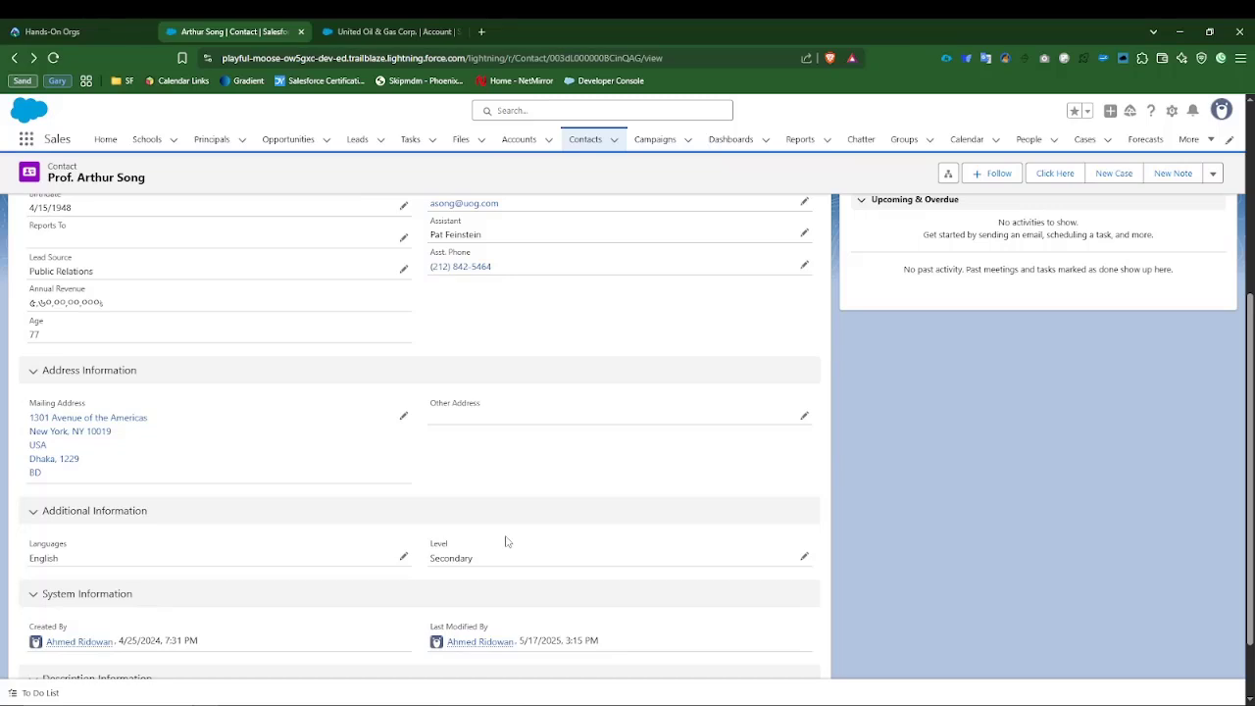
Collapse the Address Information and Additional Information sections on the contact record and review the remaining details.
{"action": "scroll", "coordinate": [506, 541], "scroll_direction": "up", "scroll_amount": 3}
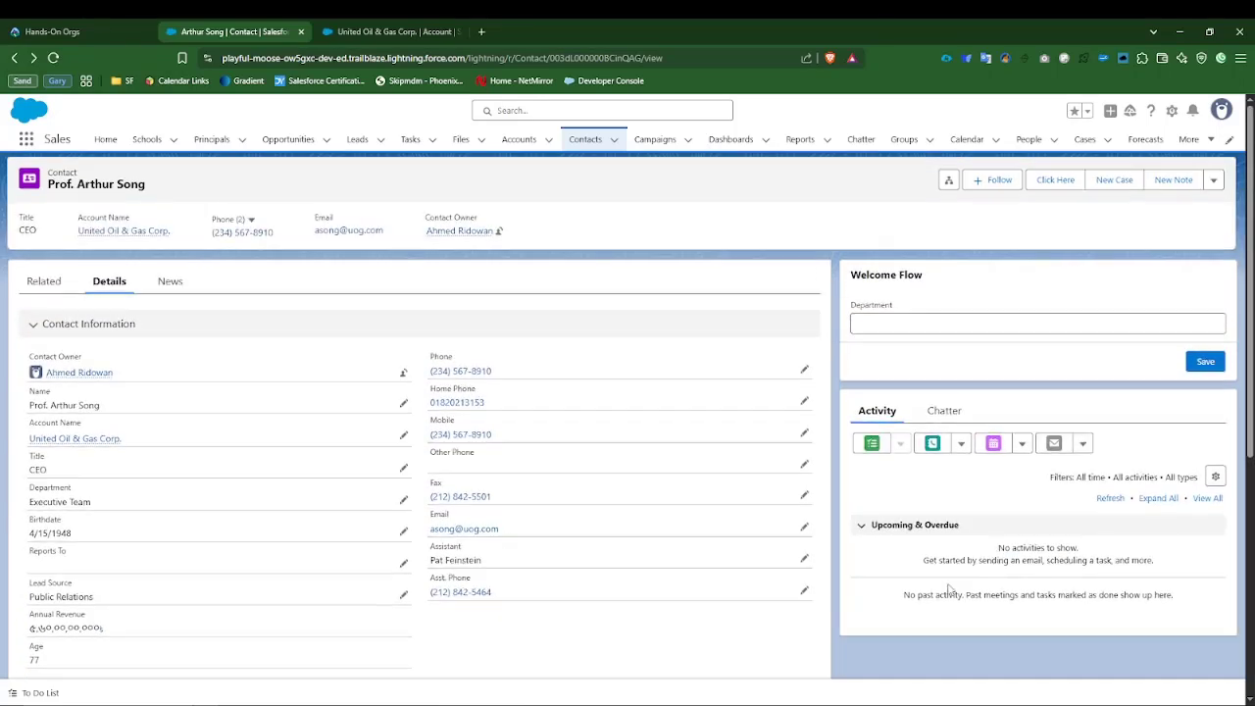
{"action": "scroll", "coordinate": [981, 549], "scroll_direction": "down", "scroll_amount": 3}
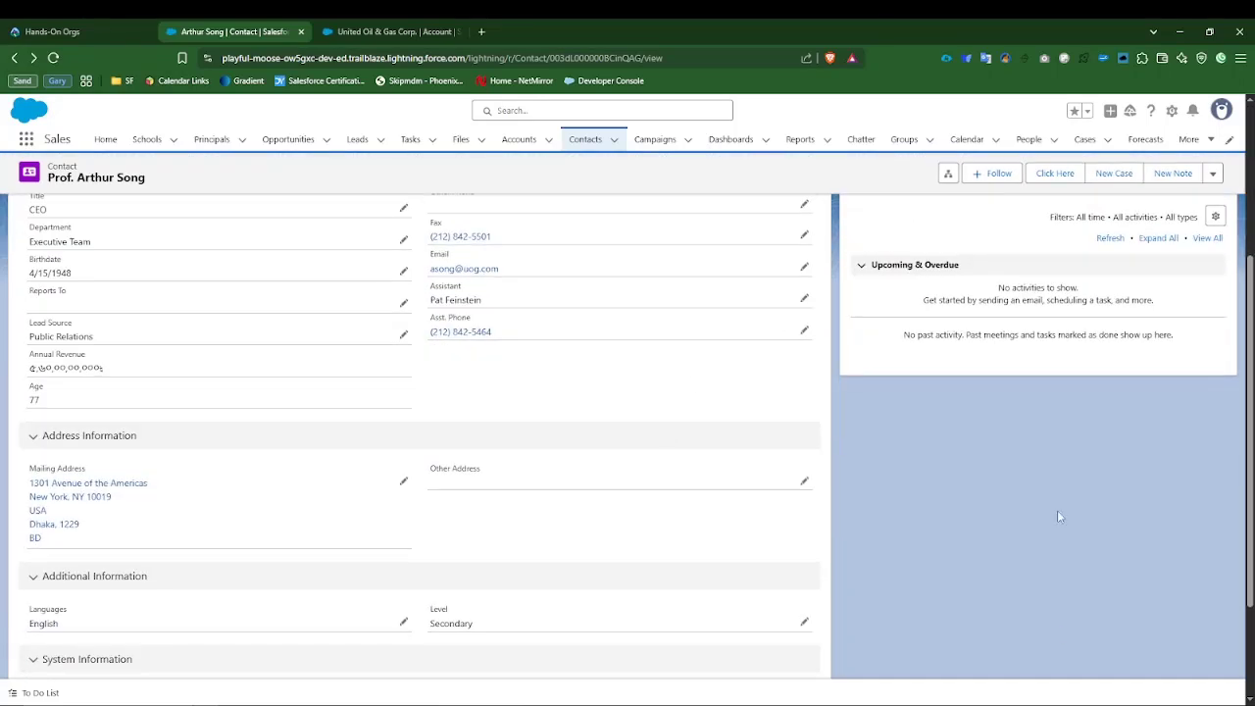
{"action": "left_click", "coordinate": [33, 441]}
{"action": "left_click", "coordinate": [34, 471]}
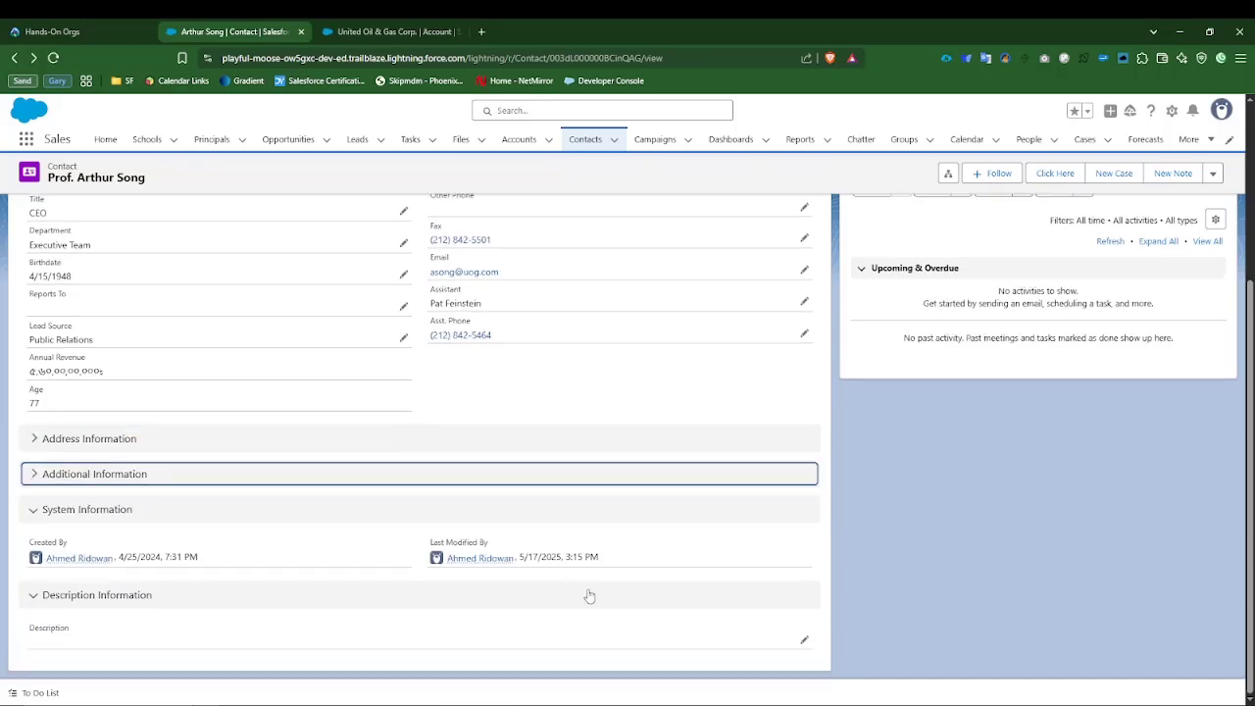
{"action": "scroll", "coordinate": [588, 594], "scroll_direction": "up", "scroll_amount": 3}
{"action": "scroll", "coordinate": [589, 594], "scroll_direction": "down", "scroll_amount": 2}
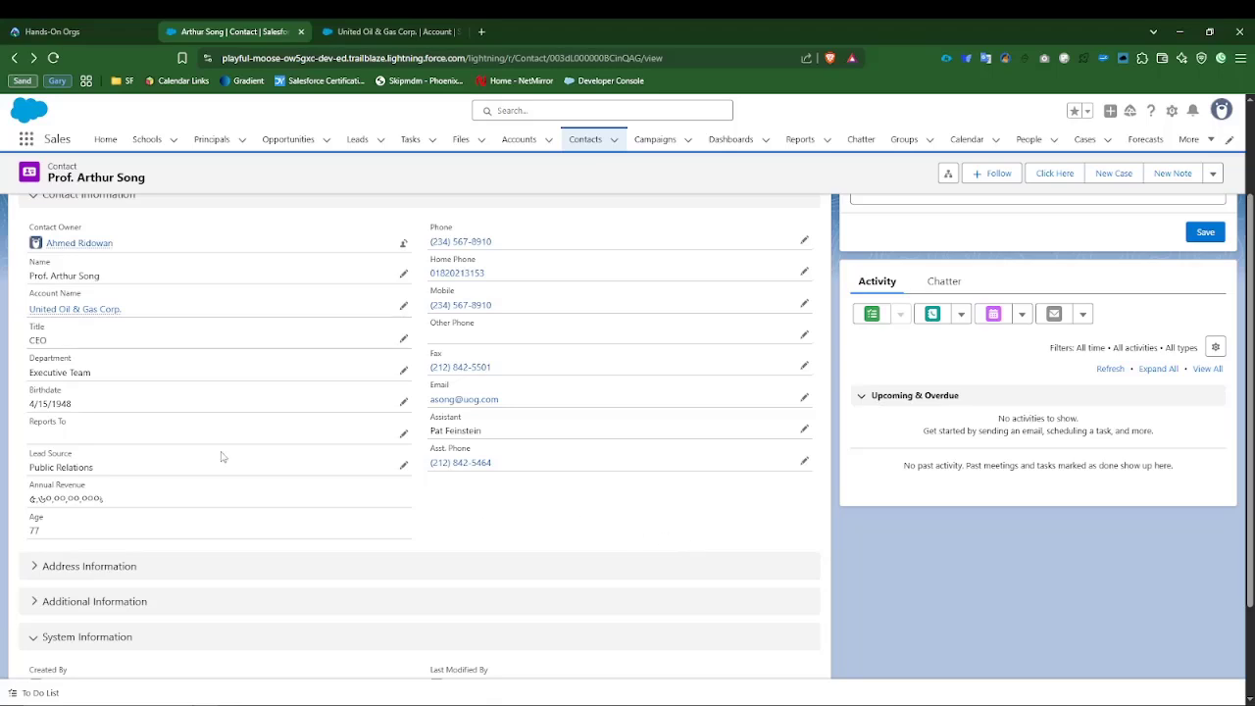
Check the United Oil & Gas Corp. account record, return to the contact and review its Contact Information section.
{"action": "left_click", "coordinate": [365, 31]}
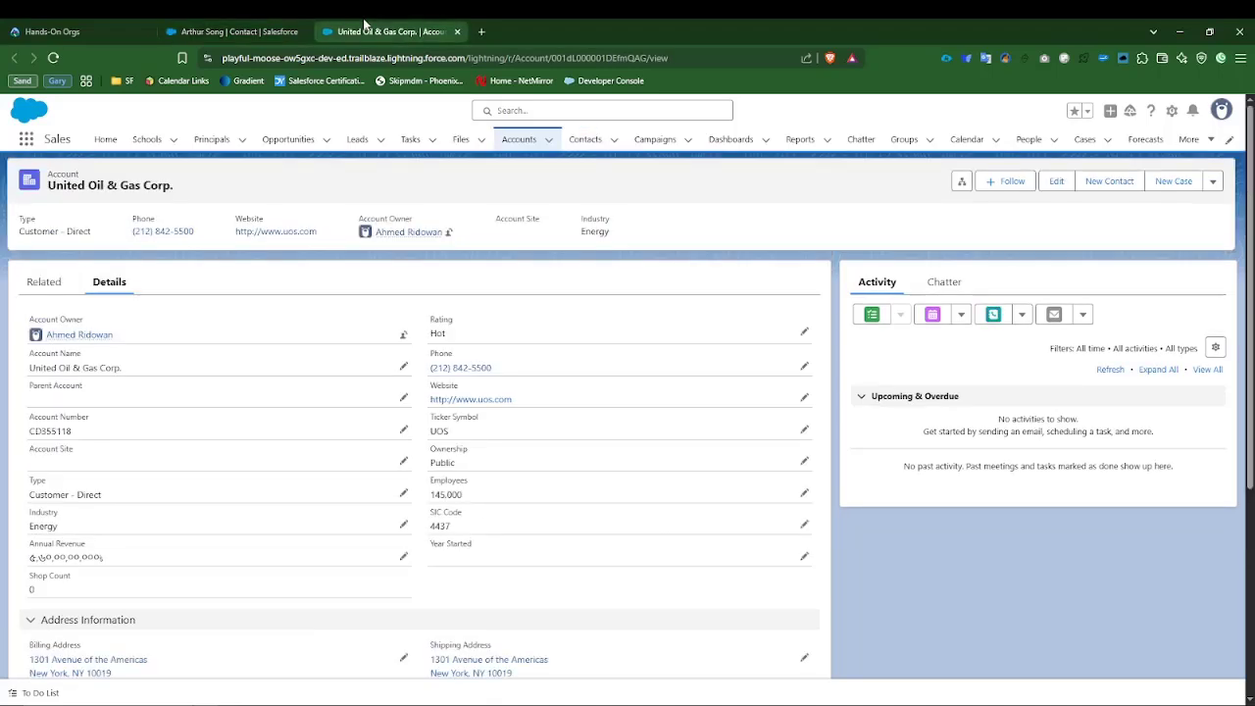
{"action": "left_click", "coordinate": [241, 28]}
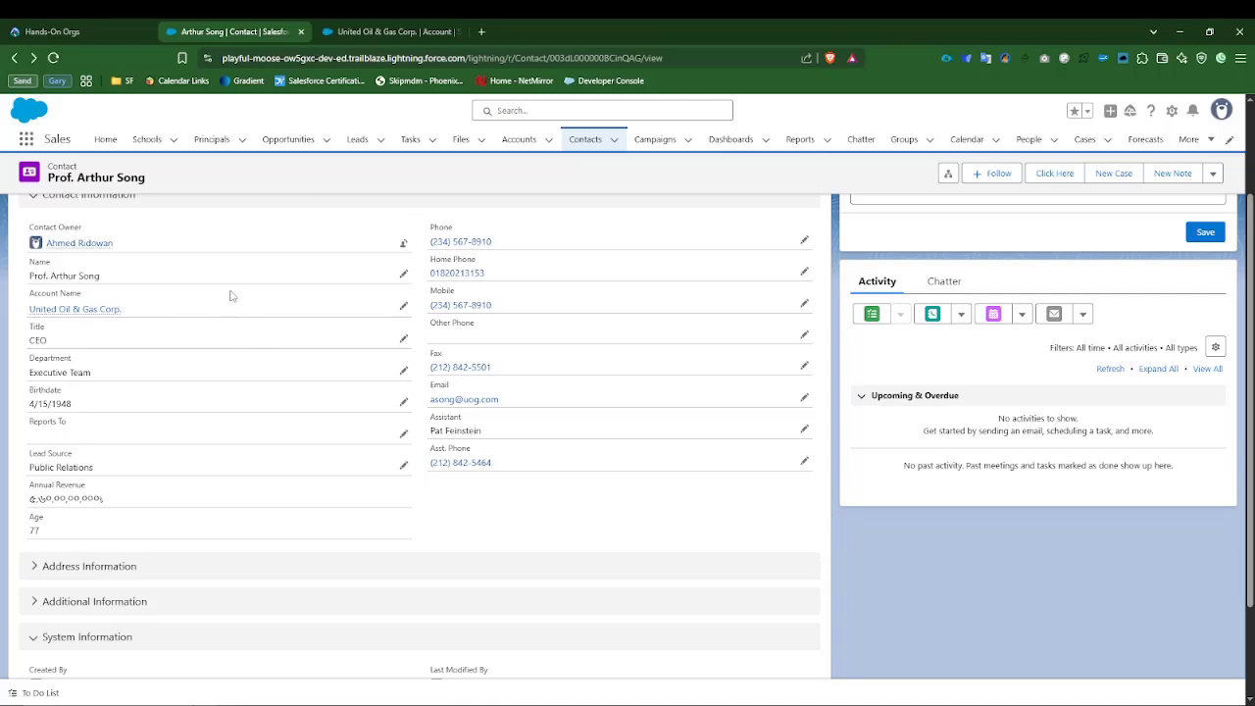
{"action": "scroll", "coordinate": [244, 301], "scroll_direction": "up", "scroll_amount": 1}
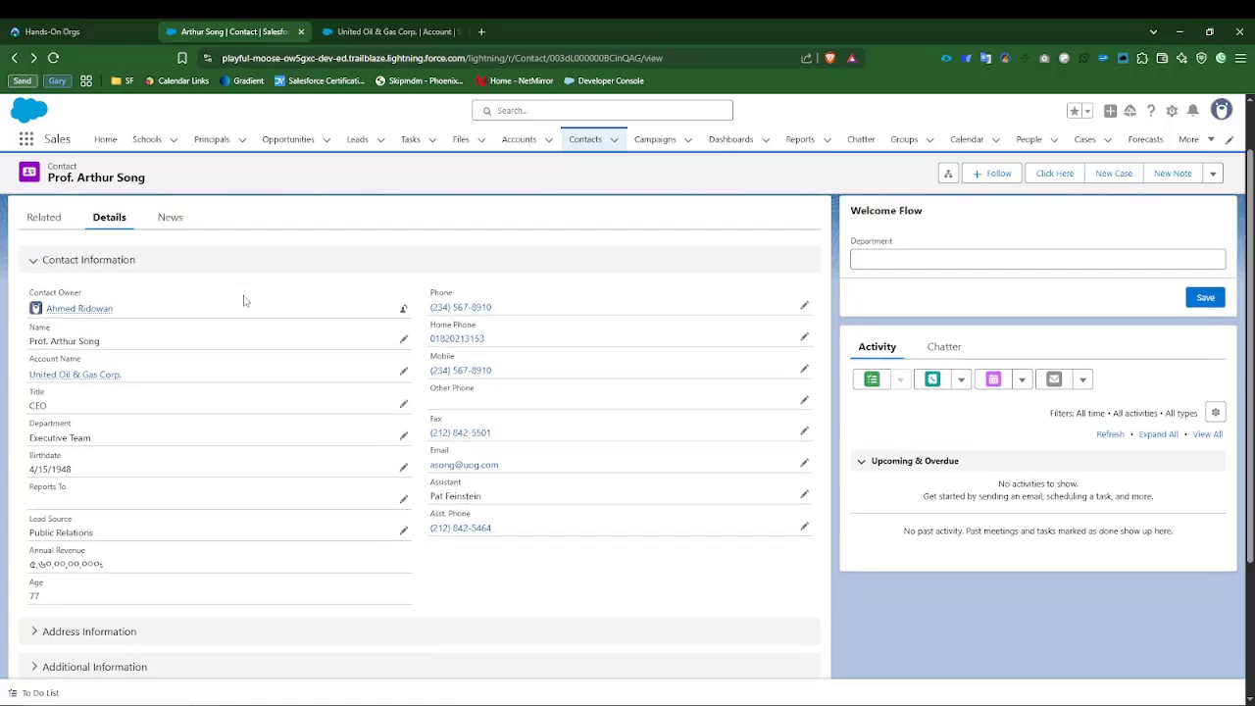
{"action": "scroll", "coordinate": [244, 301], "scroll_direction": "down", "scroll_amount": 1}
{"action": "scroll", "coordinate": [227, 359], "scroll_direction": "up", "scroll_amount": 2}
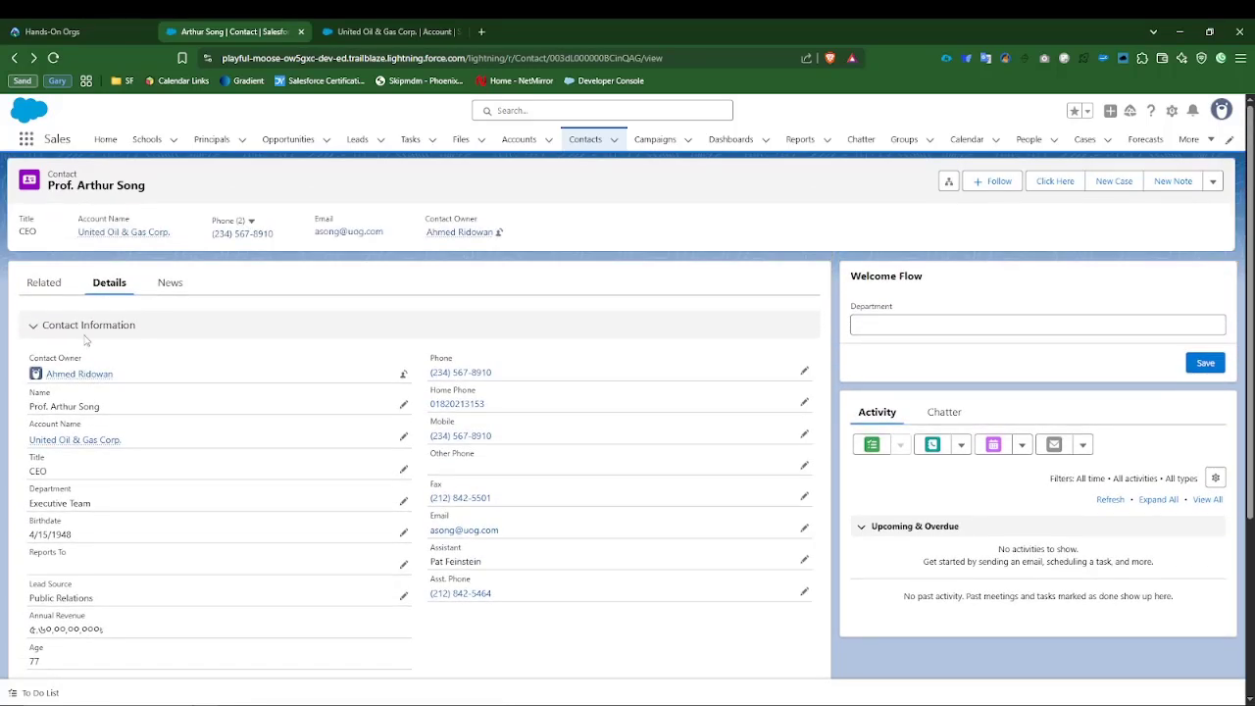
{"action": "scroll", "coordinate": [269, 524], "scroll_direction": "down", "scroll_amount": 1}
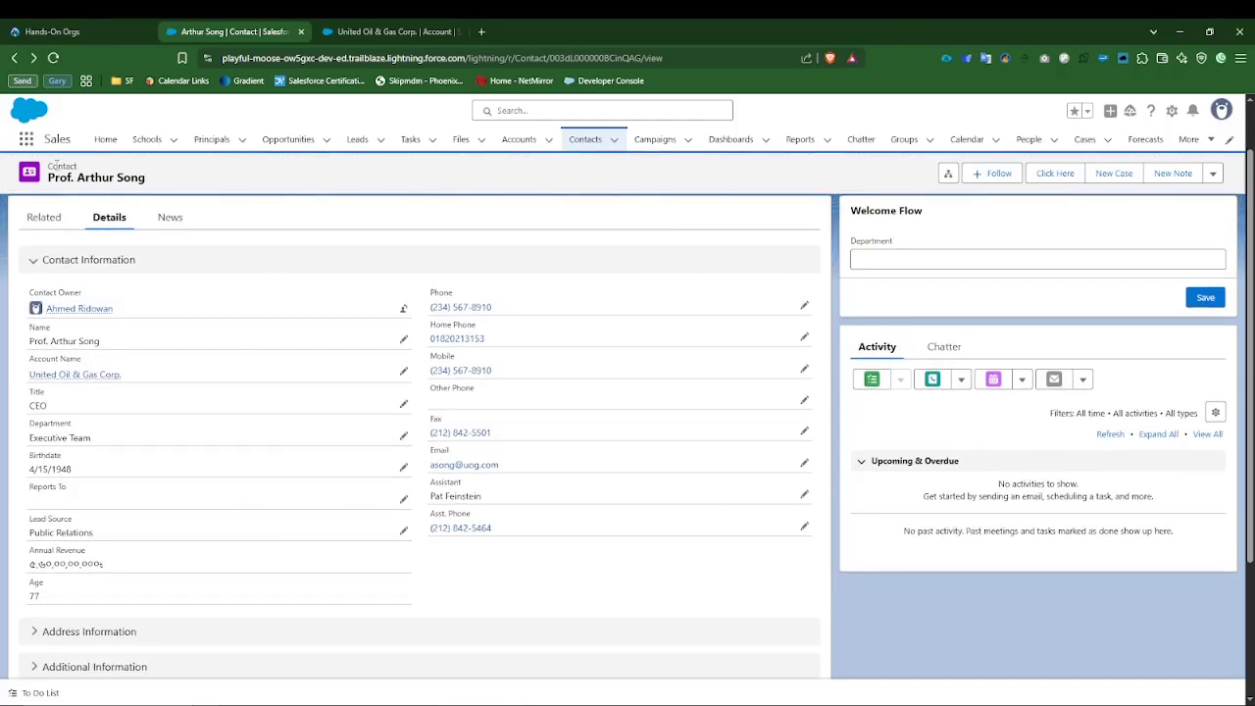
Try appending "fsf" to the contact's Asst. Phone and discard it, and also open and cancel editing of the Assistant field.
{"action": "left_click", "coordinate": [804, 527]}
{"action": "type", "text": "fsf"}
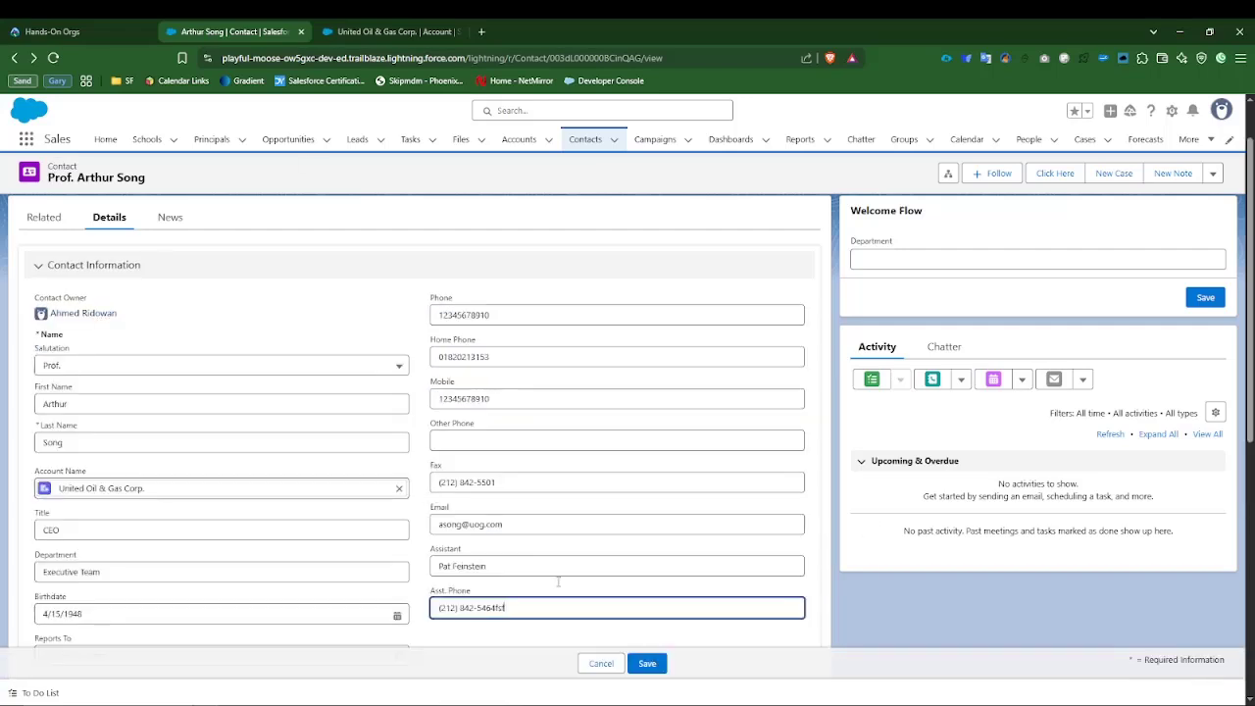
{"action": "left_click", "coordinate": [600, 664]}
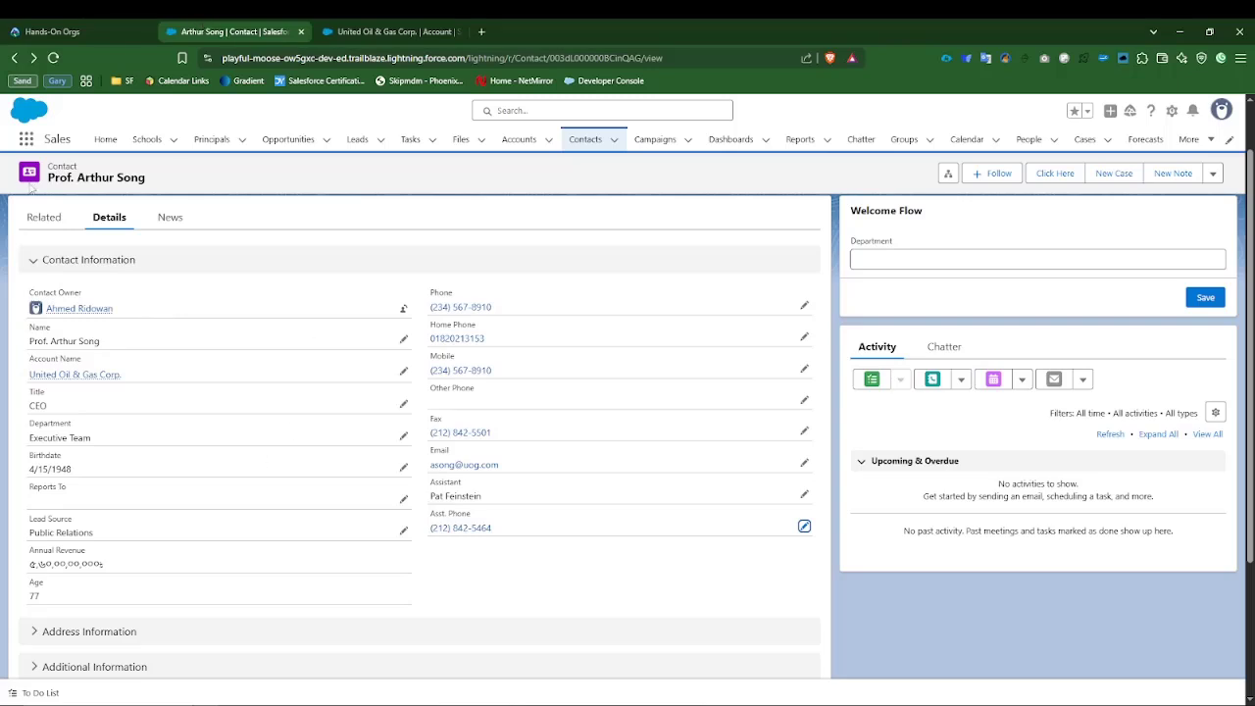
{"action": "left_click", "coordinate": [804, 495]}
{"action": "left_click", "coordinate": [599, 665]}
Preview the user linked in the contact's Contact Owner field, open that user's profile to view it, and return to the contact.
{"action": "left_click_drag", "start_coordinate": [30, 292], "coordinate": [98, 293]}
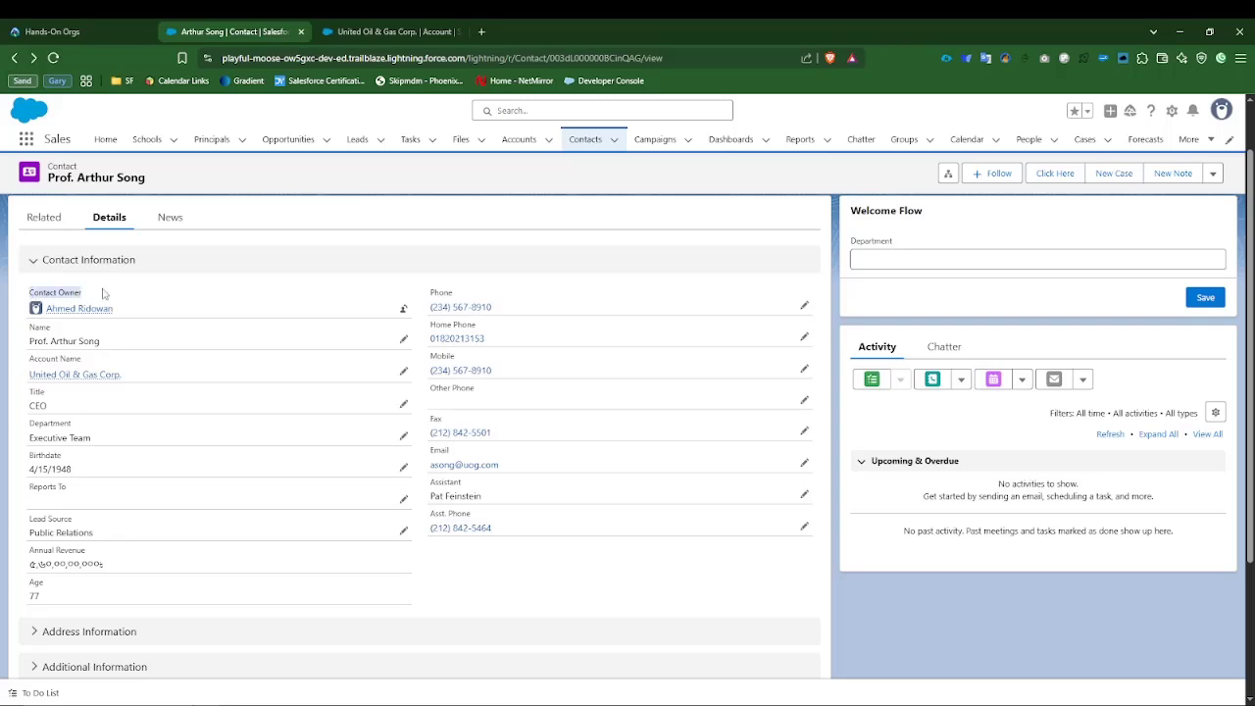
{"action": "left_click", "coordinate": [39, 290]}
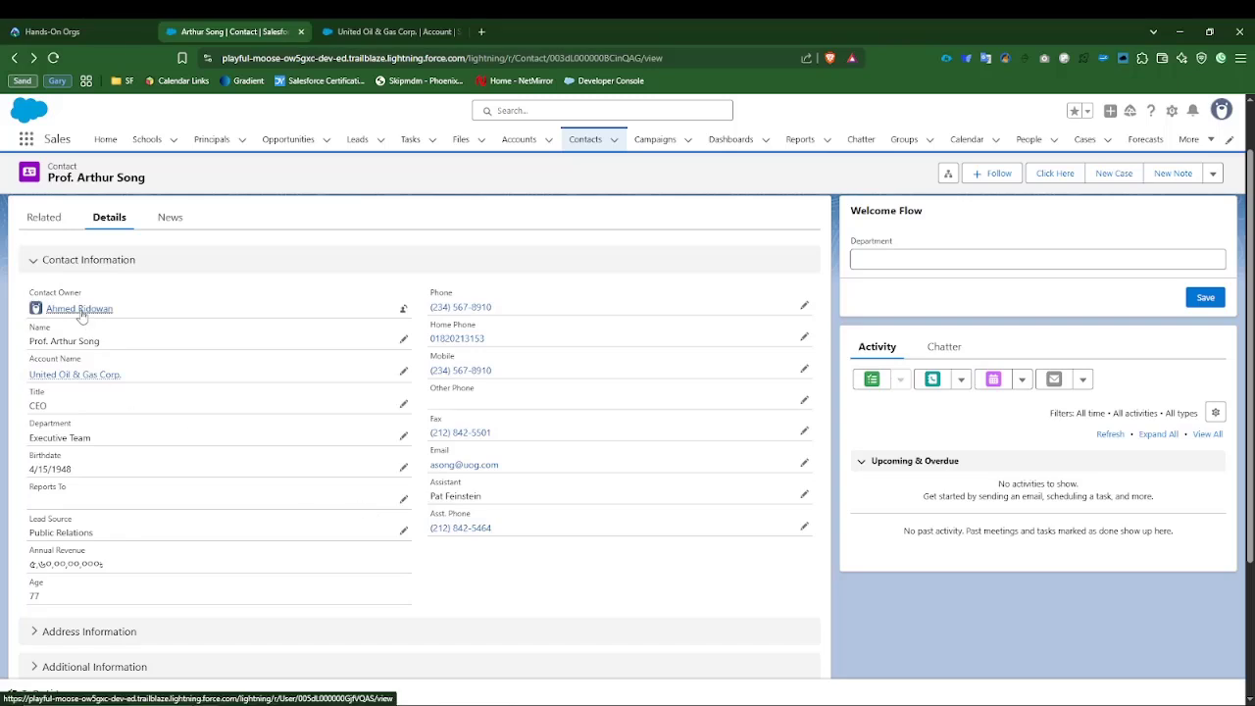
{"action": "mouse_move", "coordinate": [81, 313]}
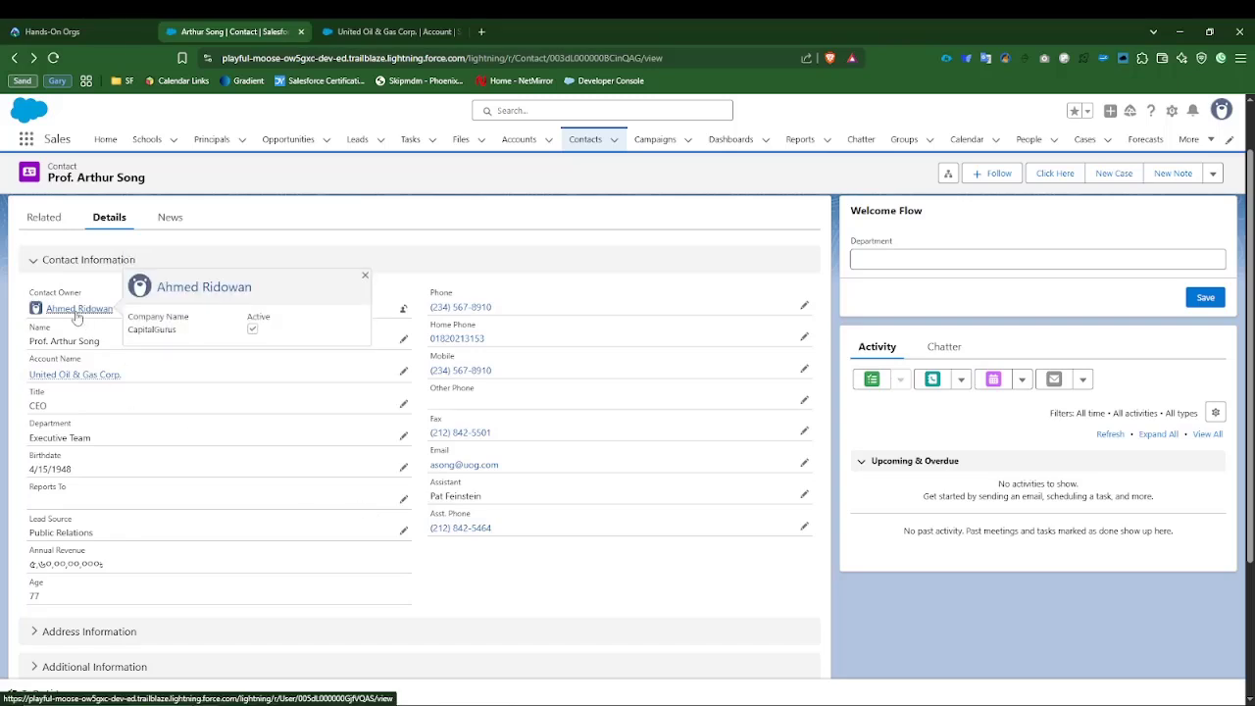
{"action": "left_click", "coordinate": [76, 312]}
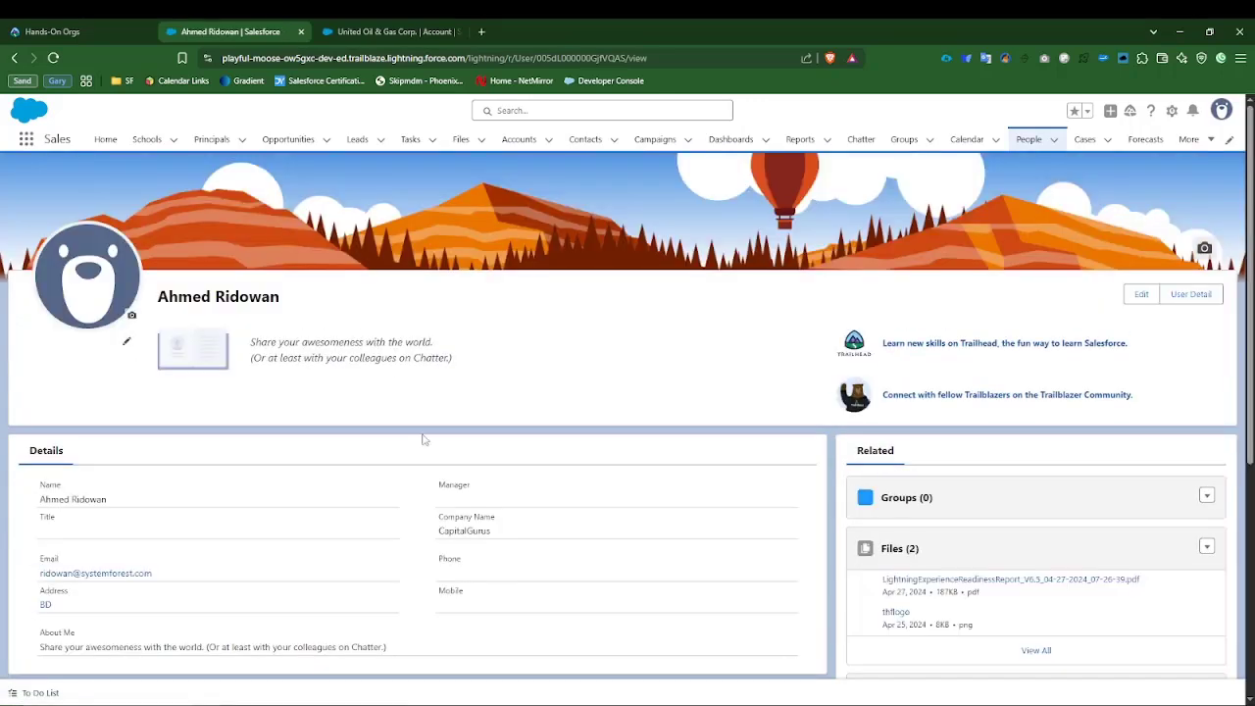
{"action": "scroll", "coordinate": [190, 423], "scroll_direction": "down", "scroll_amount": 3}
{"action": "scroll", "coordinate": [159, 440], "scroll_direction": "up", "scroll_amount": 3}
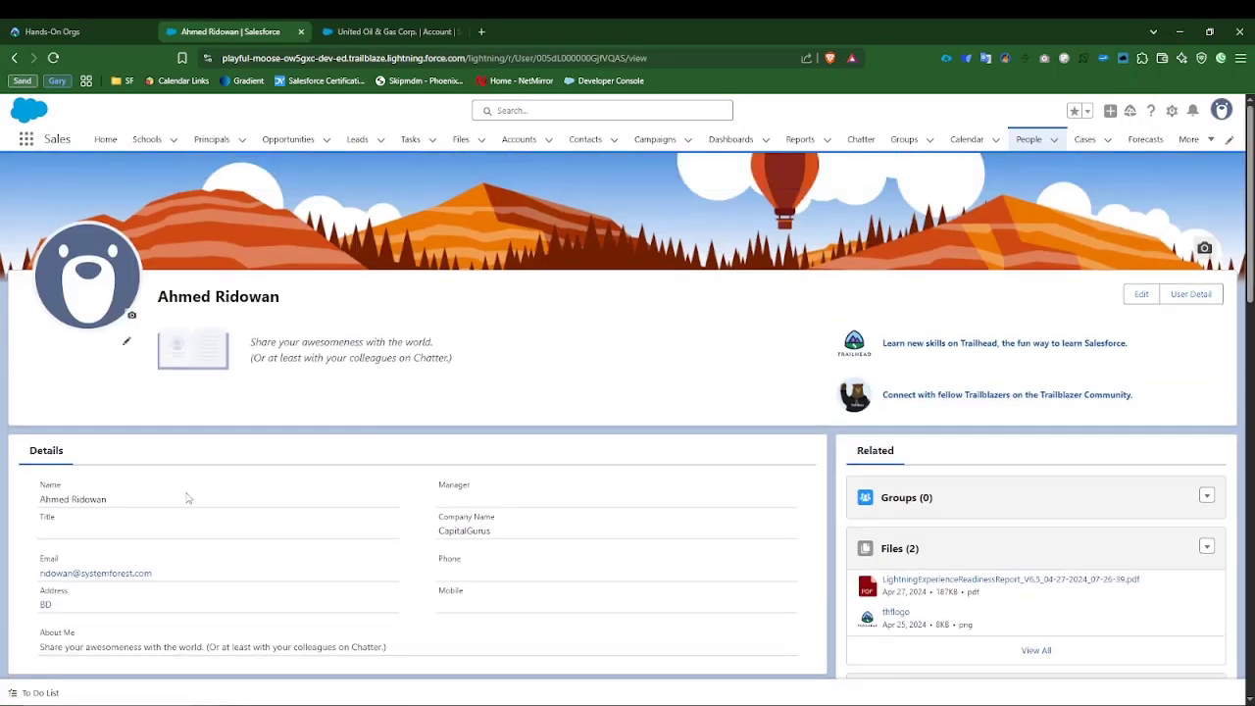
{"action": "key", "text": "alt+Left"}
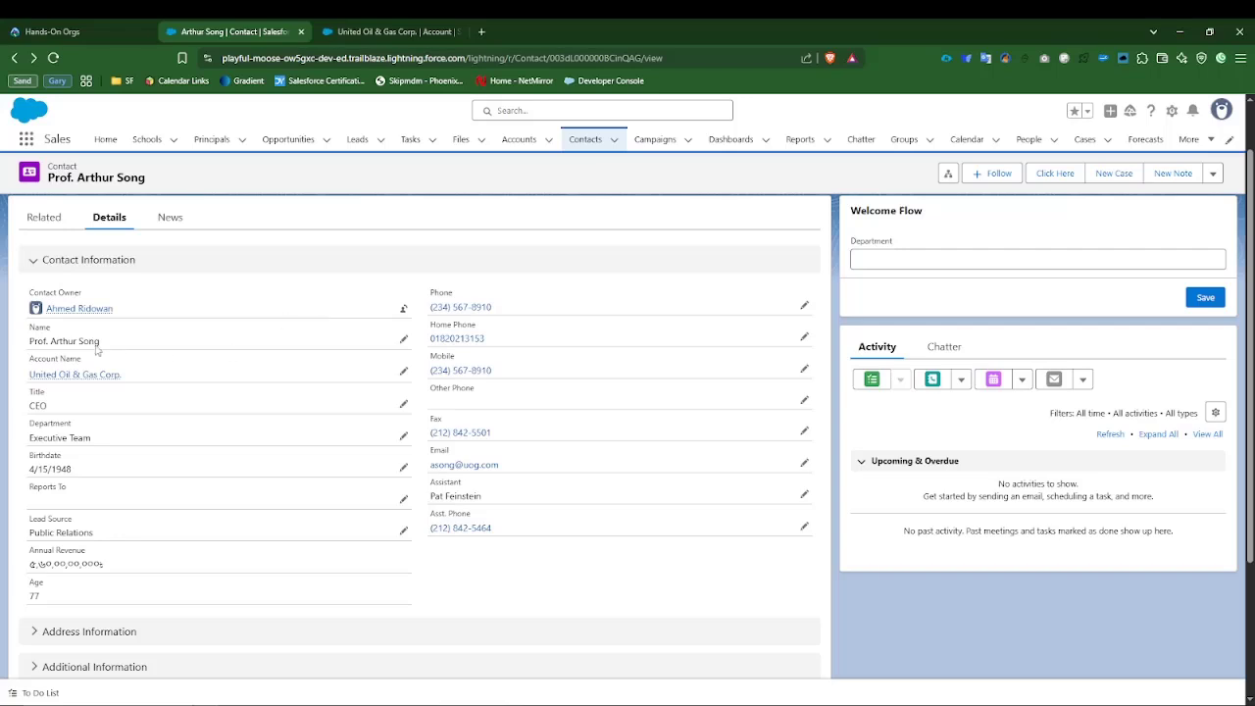
{"action": "left_click_drag", "start_coordinate": [30, 359], "coordinate": [94, 362]}
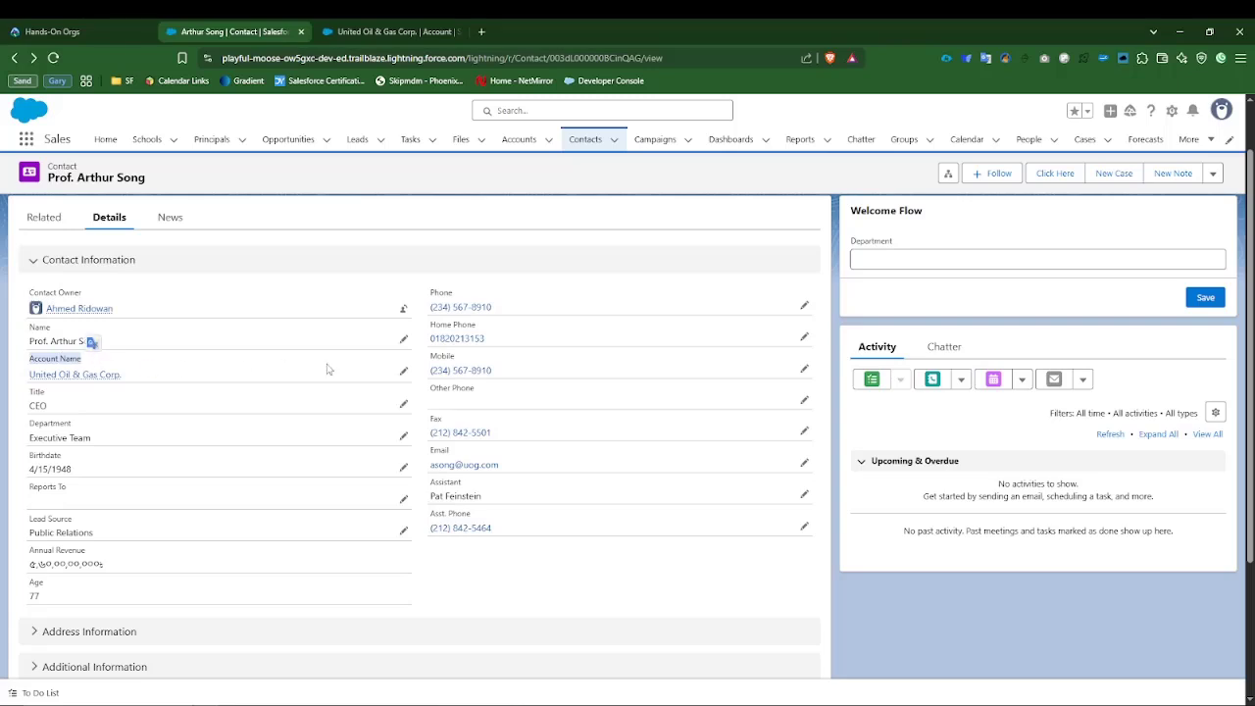
{"action": "left_click", "coordinate": [527, 566]}
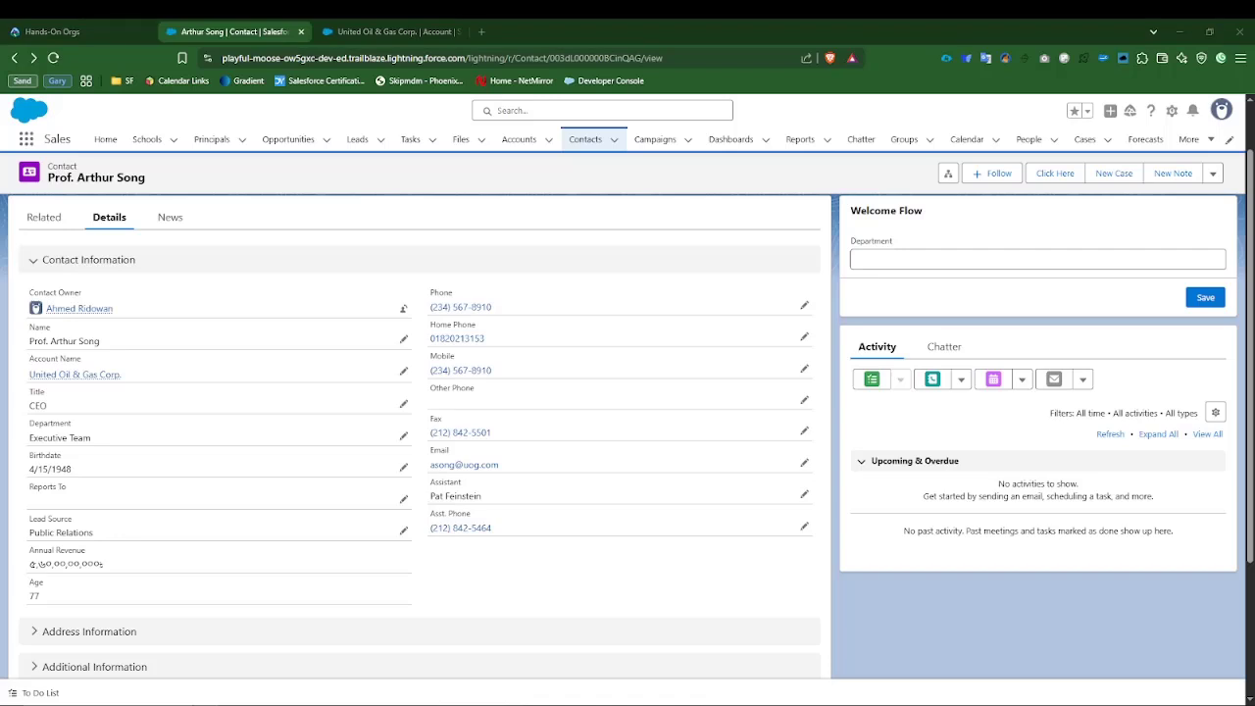
{"action": "left_click", "coordinate": [675, 632]}
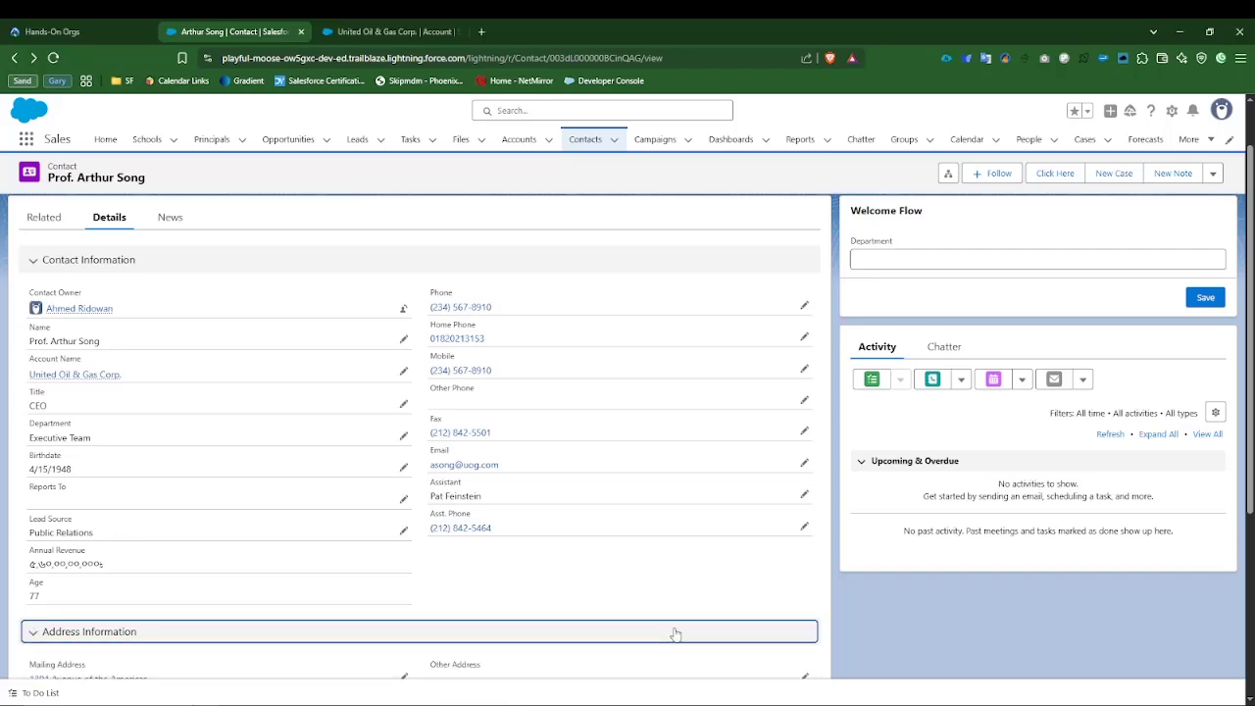
{"action": "left_click", "coordinate": [675, 632]}
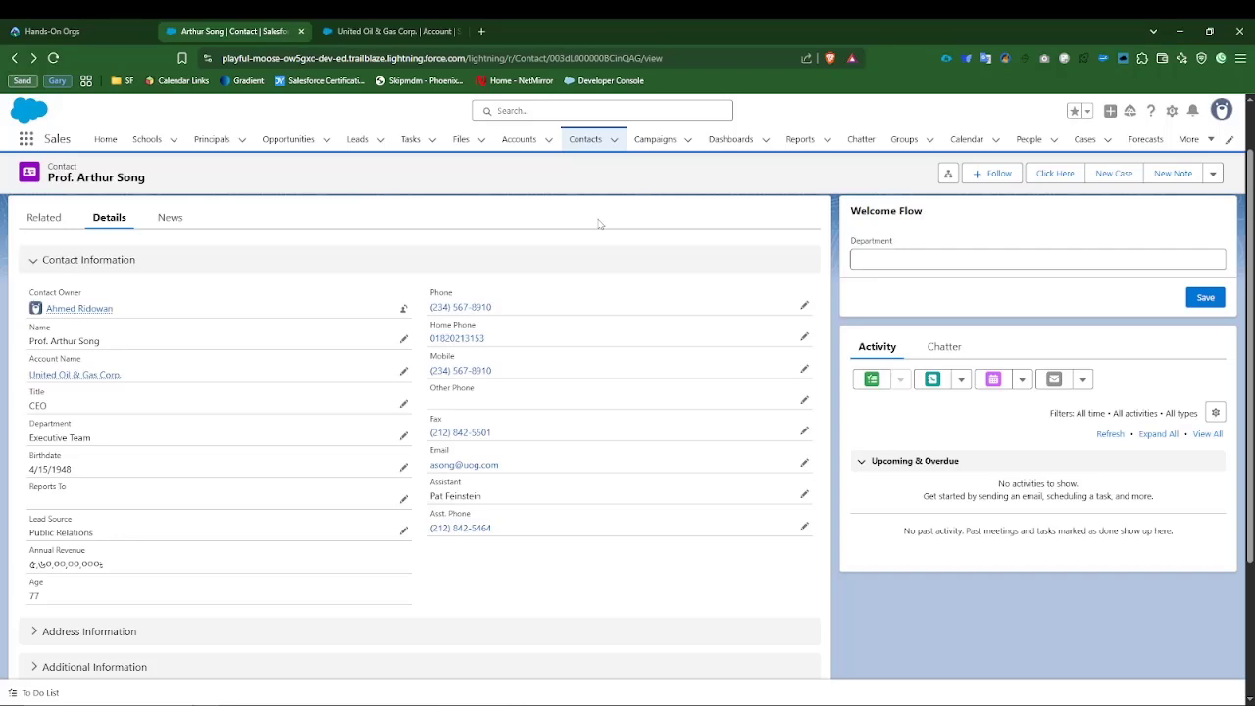
Open the Contact object's Fields & Relationships in Setup and view the data types offered for a new custom field.
{"action": "left_click", "coordinate": [1172, 110]}
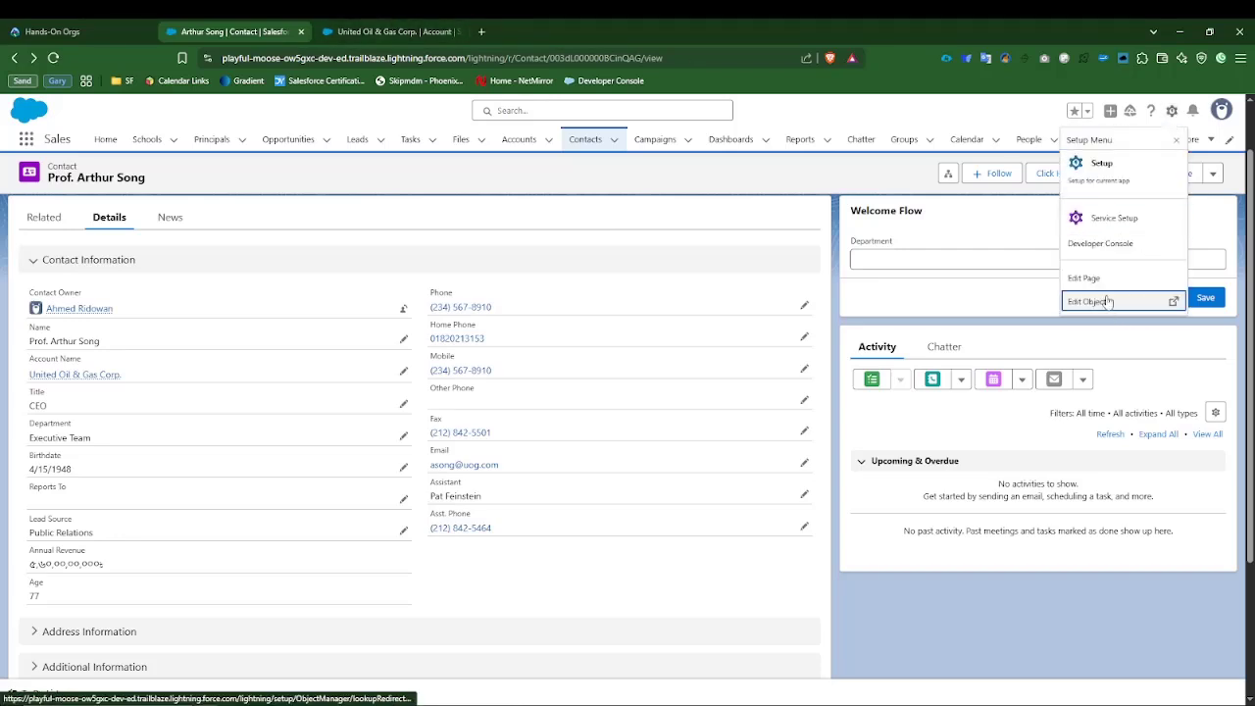
{"action": "left_click", "coordinate": [1106, 301]}
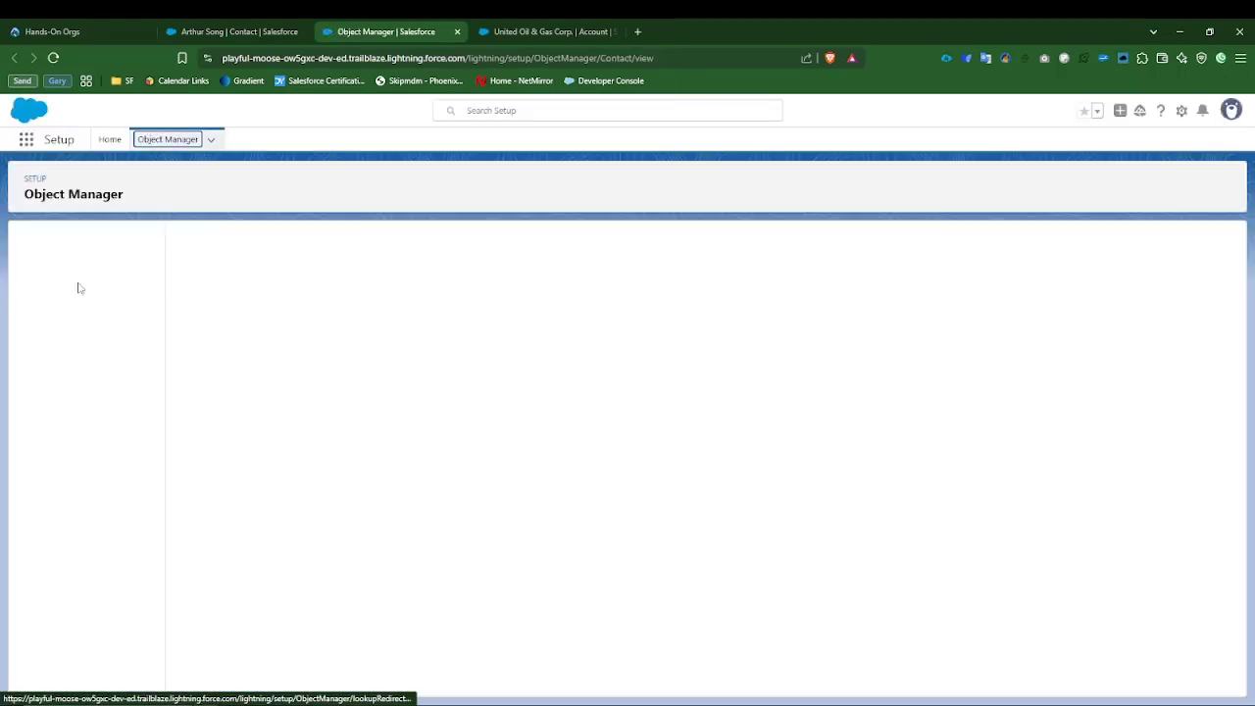
{"action": "left_click", "coordinate": [75, 269]}
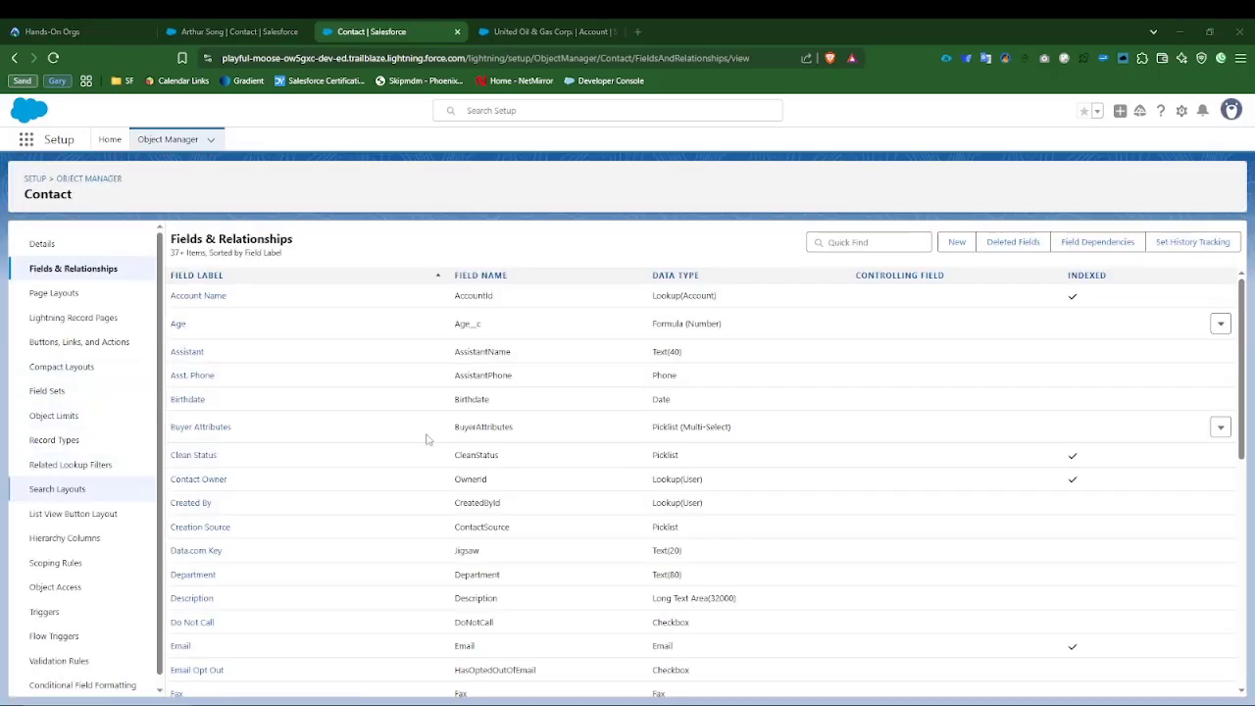
{"action": "left_click", "coordinate": [958, 244]}
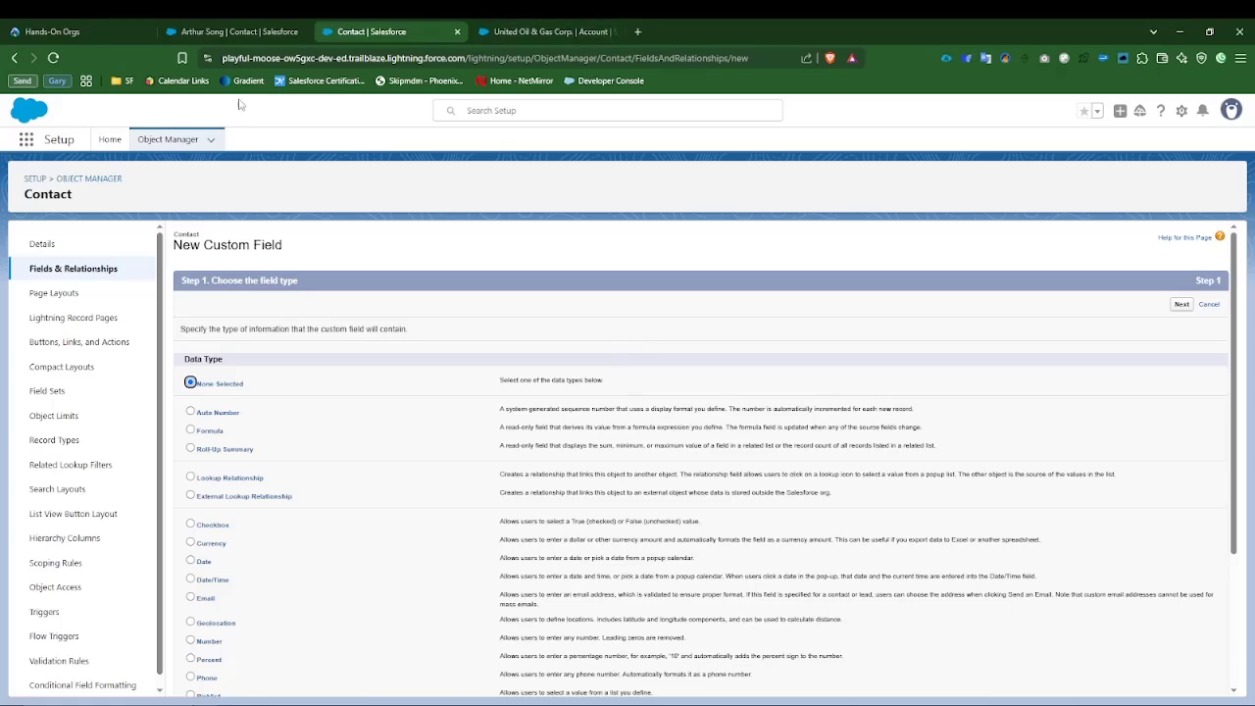
Find the custom School object in Object Manager by searching for "sch" and open its Fields & Relationships.
{"action": "left_click", "coordinate": [165, 140]}
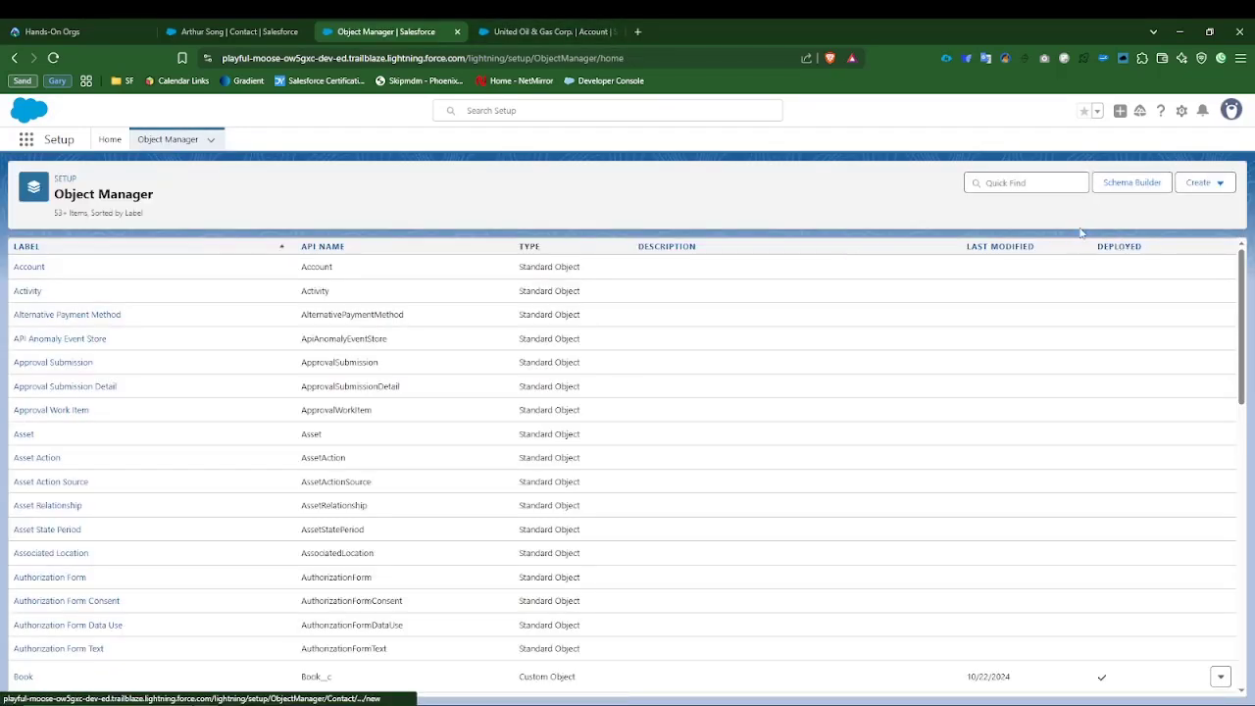
{"action": "scroll", "coordinate": [348, 535], "scroll_direction": "down", "scroll_amount": 10}
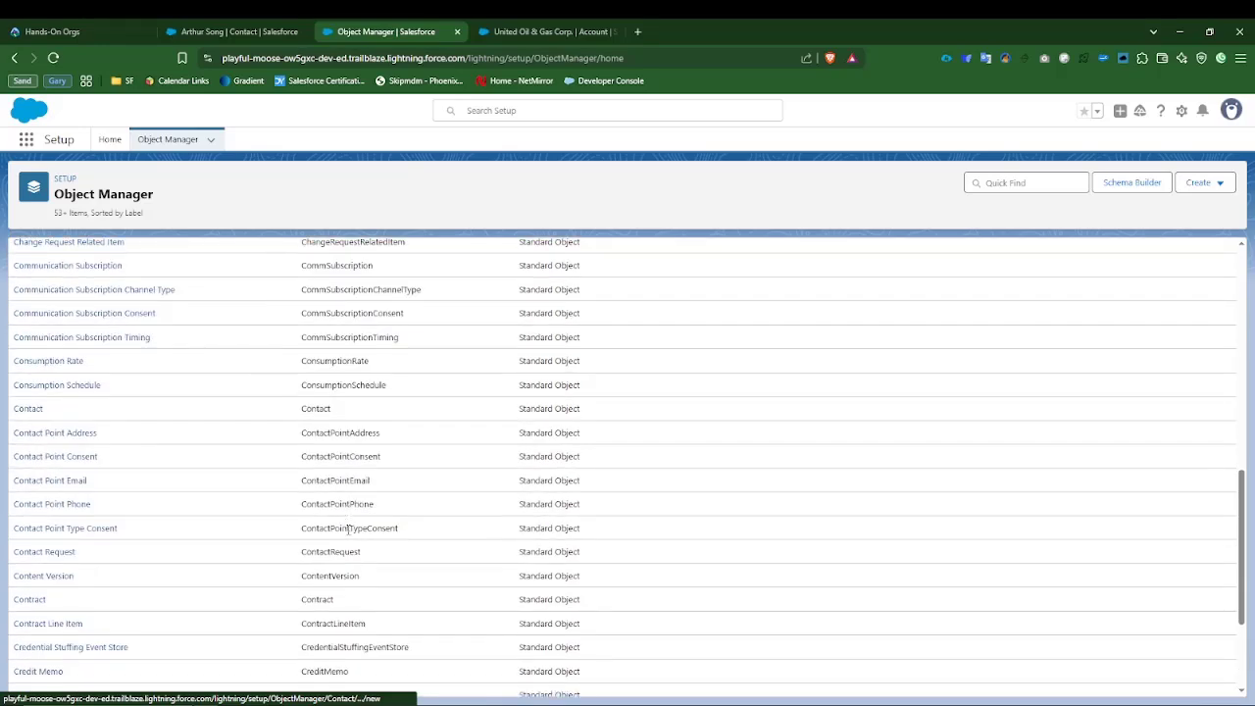
{"action": "scroll", "coordinate": [349, 535], "scroll_direction": "down", "scroll_amount": 3}
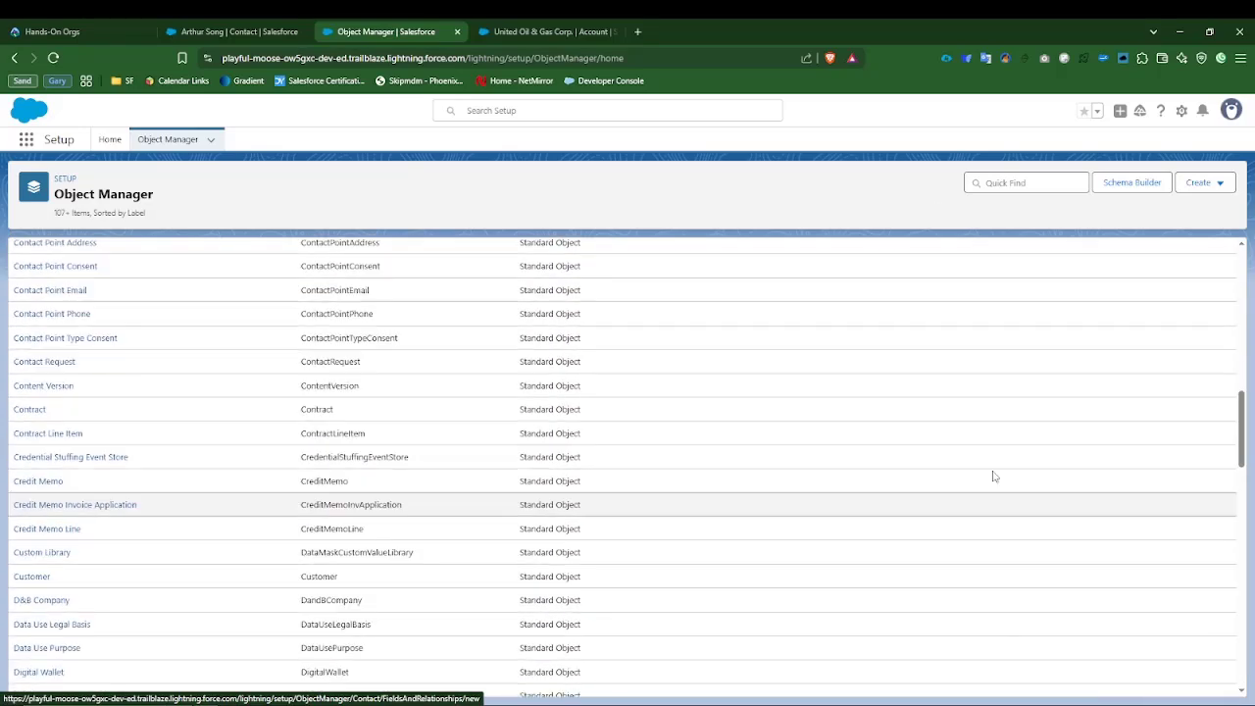
{"action": "left_click", "coordinate": [1031, 183]}
{"action": "type", "text": "sch"}
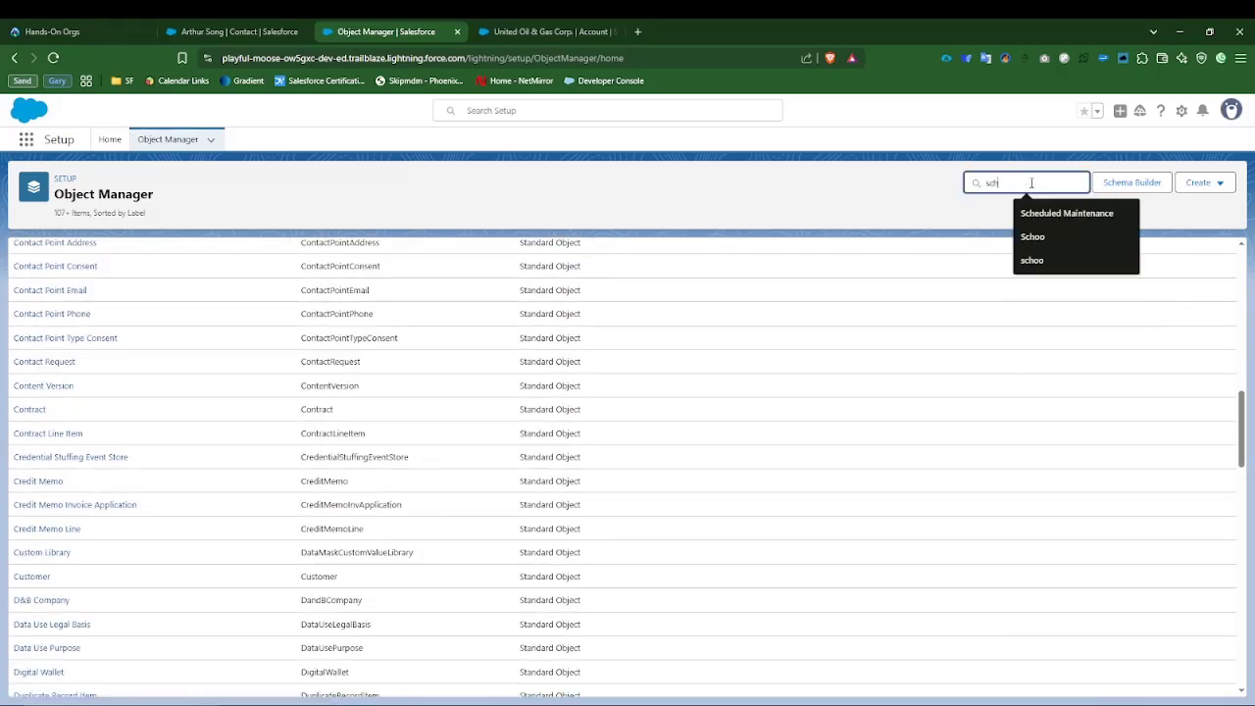
{"action": "left_click", "coordinate": [24, 324]}
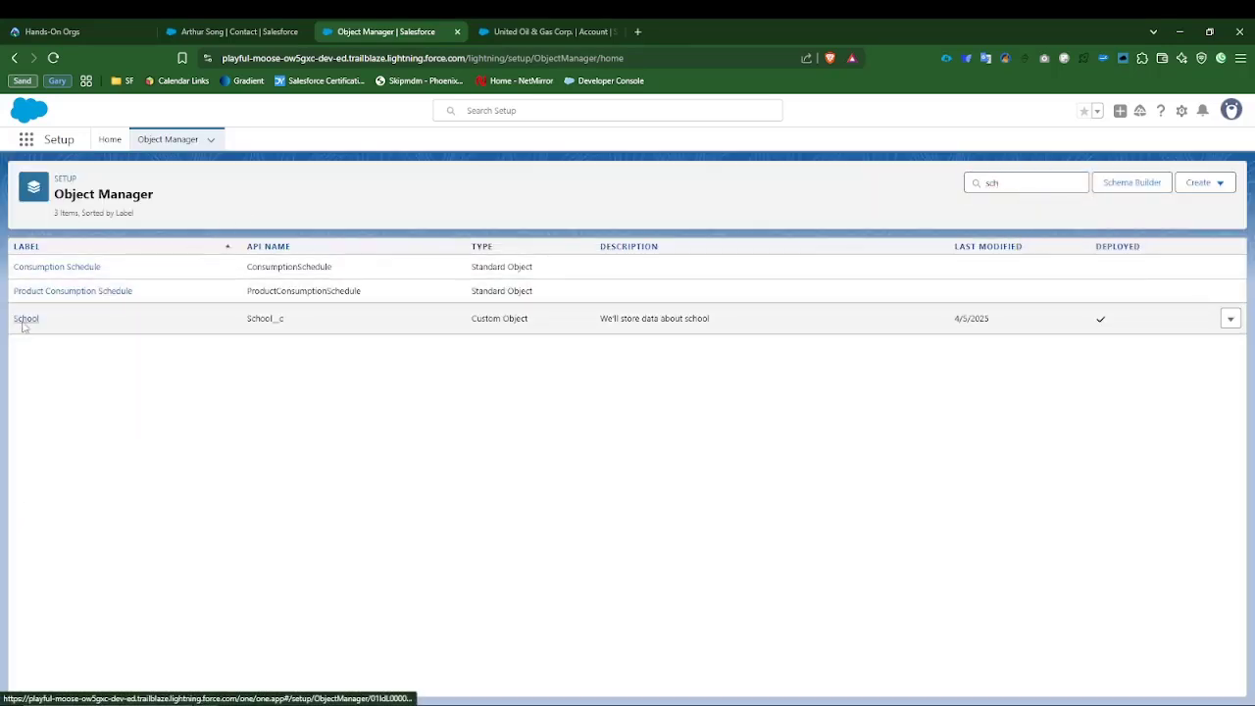
{"action": "left_click", "coordinate": [67, 272]}
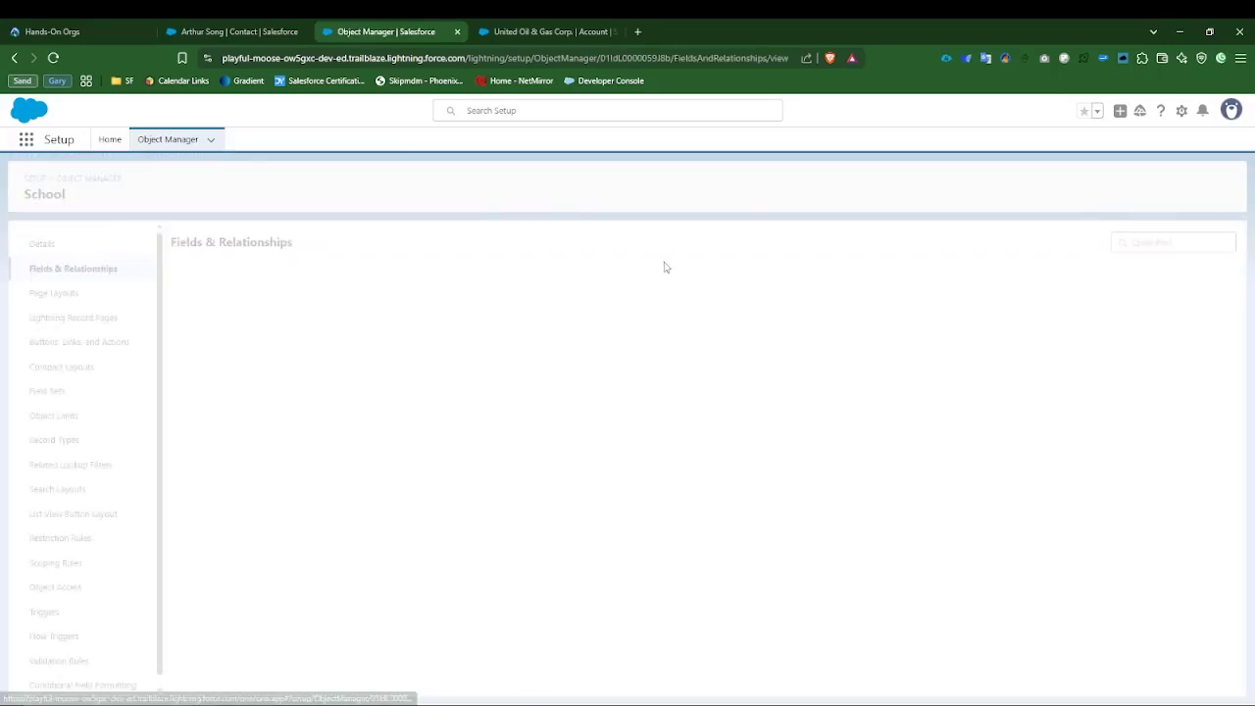
Start a new Master-Detail Relationship field on School, view the objects offered as Related To, and cancel the new field.
{"action": "left_click", "coordinate": [956, 242]}
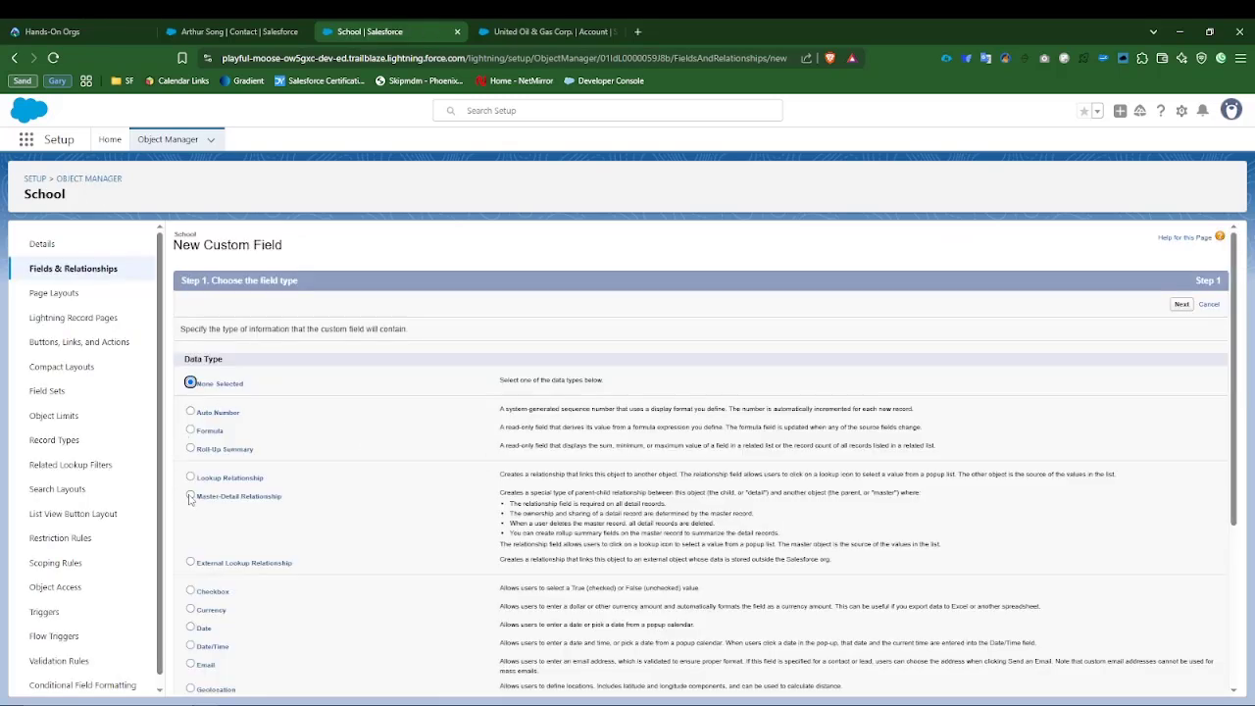
{"action": "left_click", "coordinate": [190, 495]}
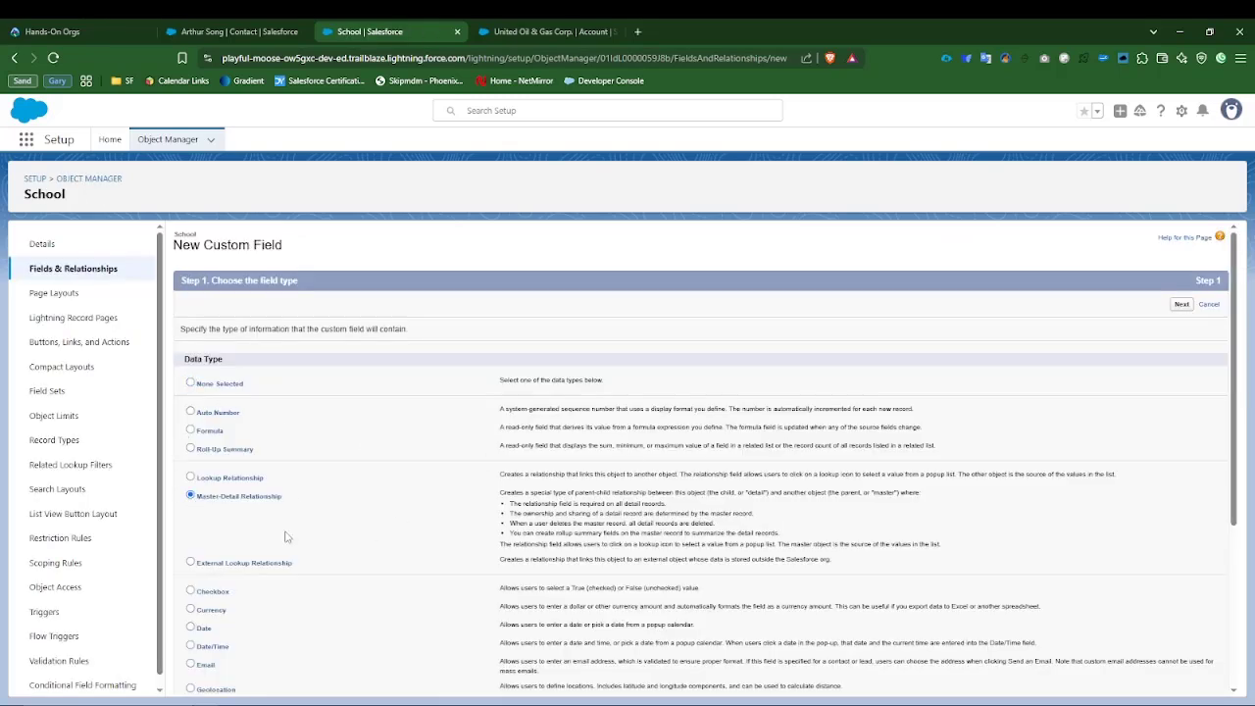
{"action": "left_click", "coordinate": [1182, 305]}
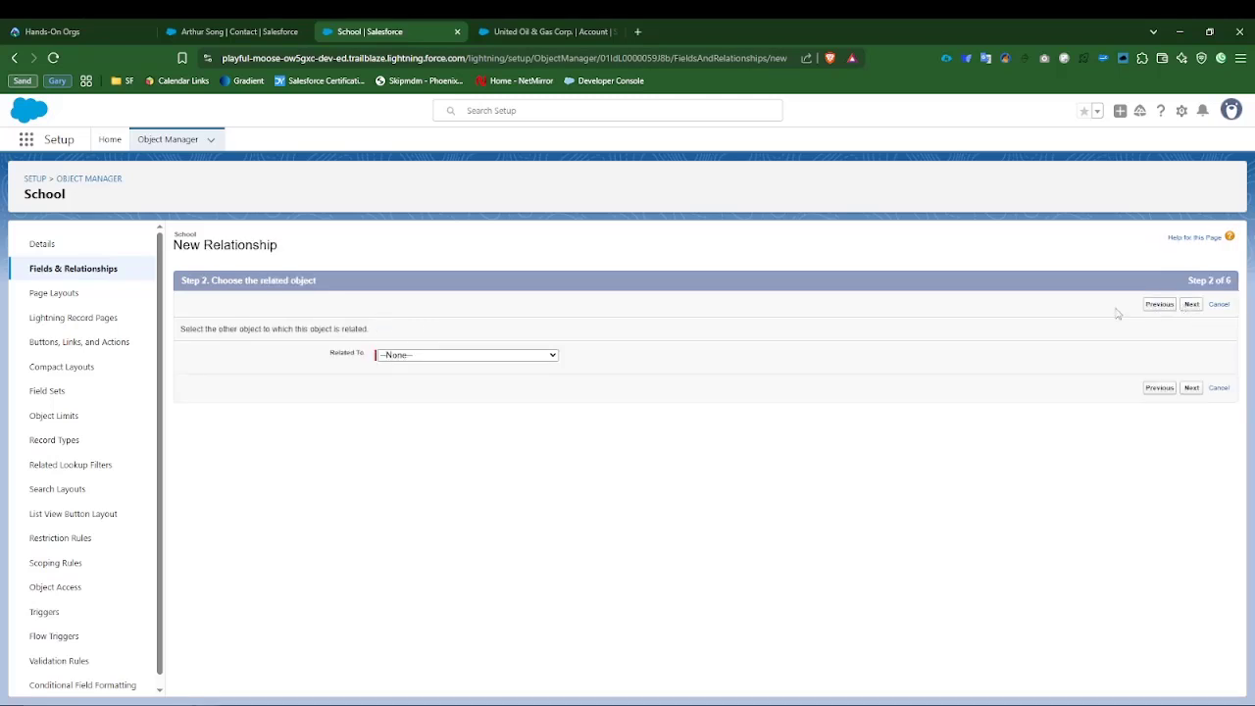
{"action": "left_click", "coordinate": [423, 356]}
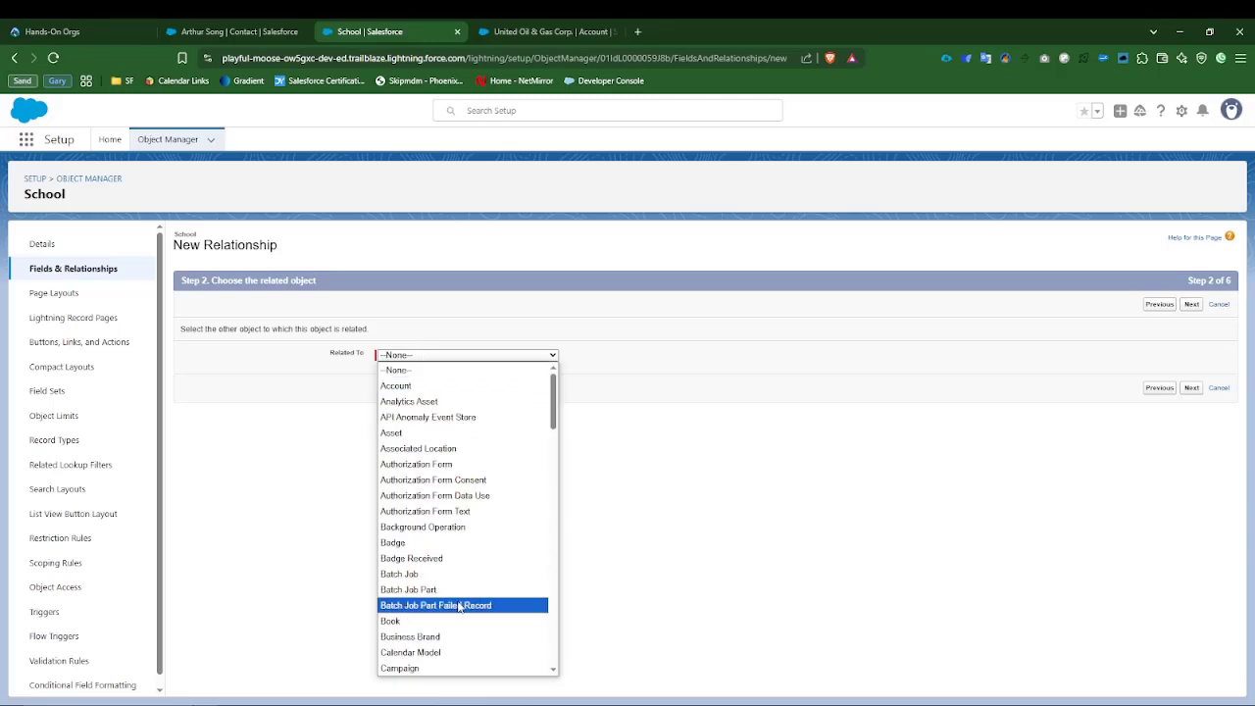
{"action": "scroll", "coordinate": [444, 618], "scroll_direction": "down", "scroll_amount": 5}
{"action": "scroll", "coordinate": [504, 591], "scroll_direction": "up", "scroll_amount": 5}
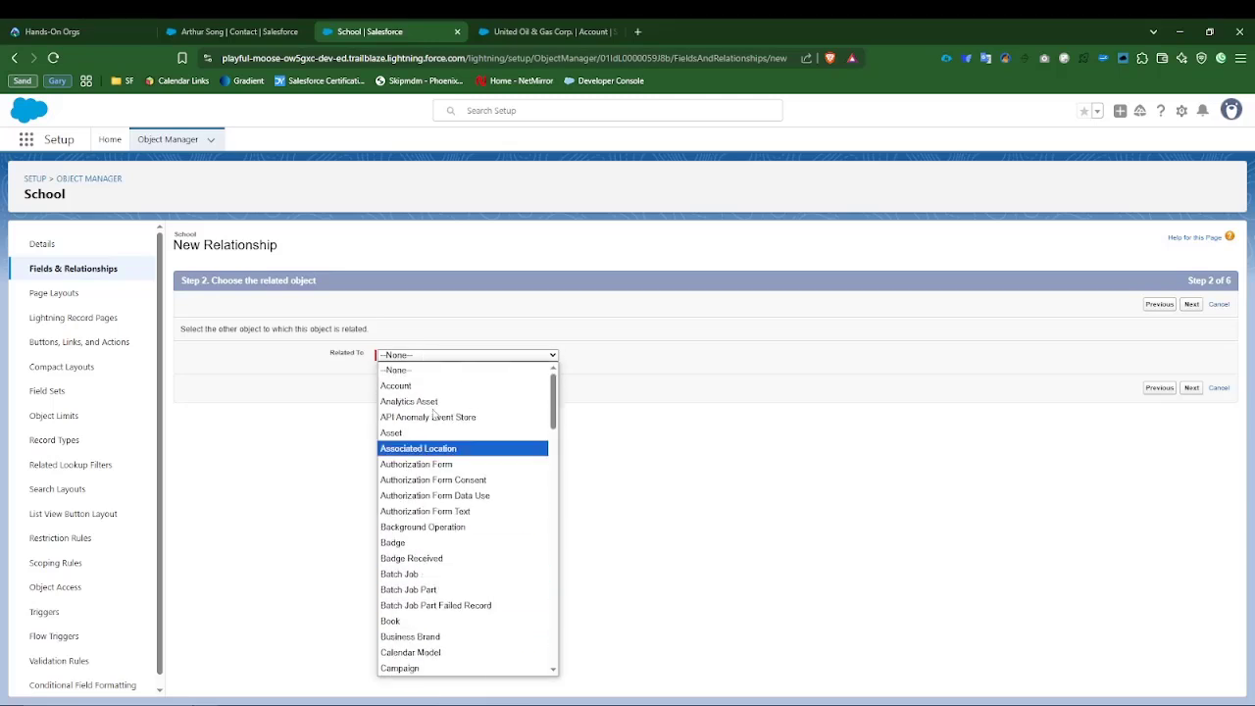
{"action": "left_click", "coordinate": [1162, 447]}
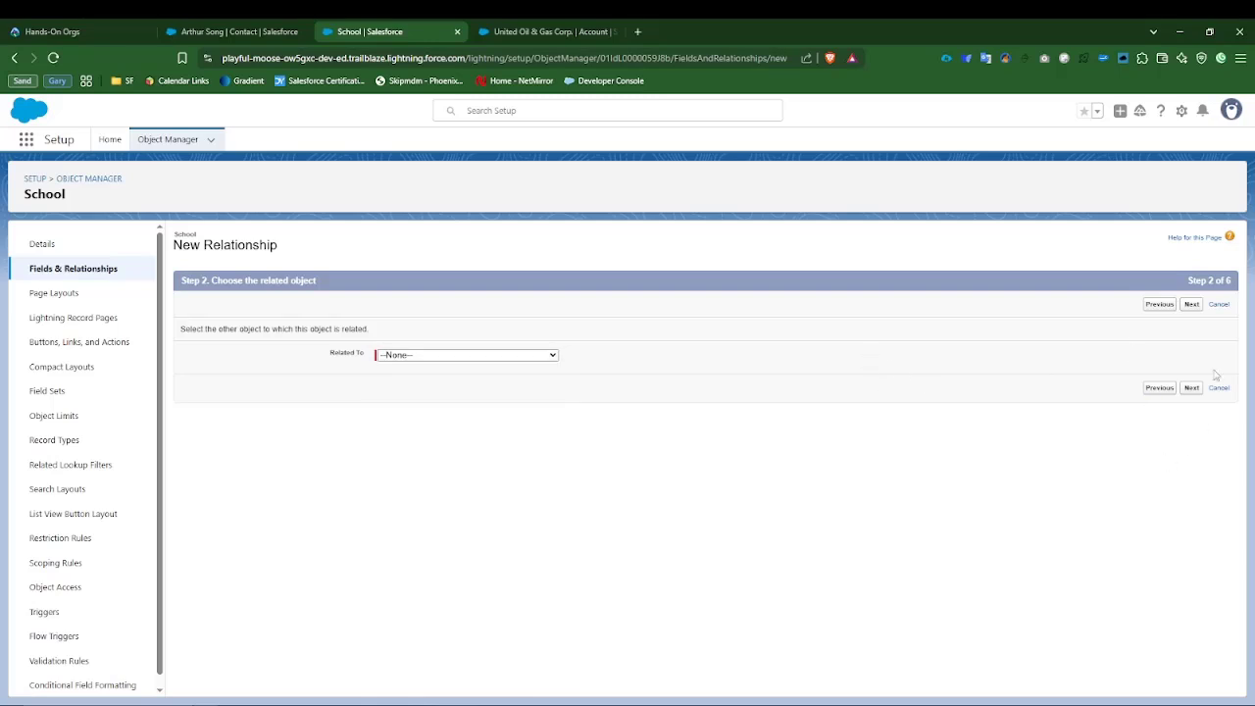
{"action": "left_click", "coordinate": [1219, 304]}
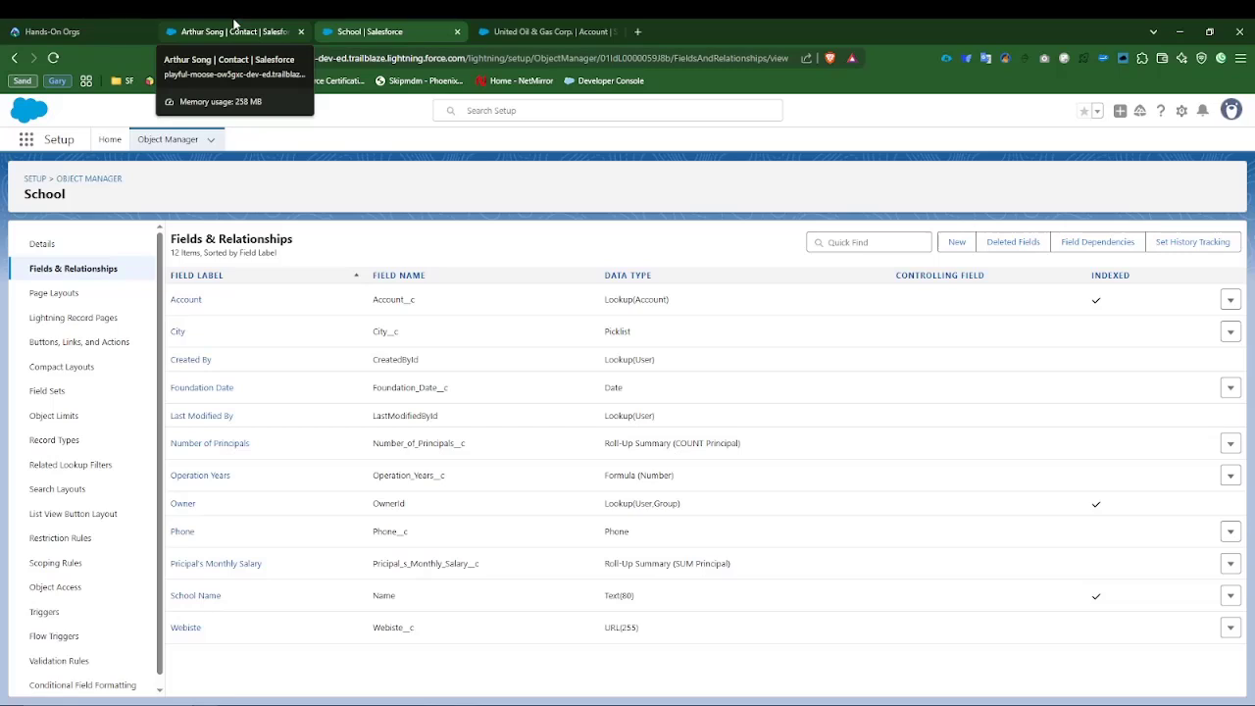
View the School object's Details page and return to its Fields & Relationships.
{"action": "left_click", "coordinate": [51, 275]}
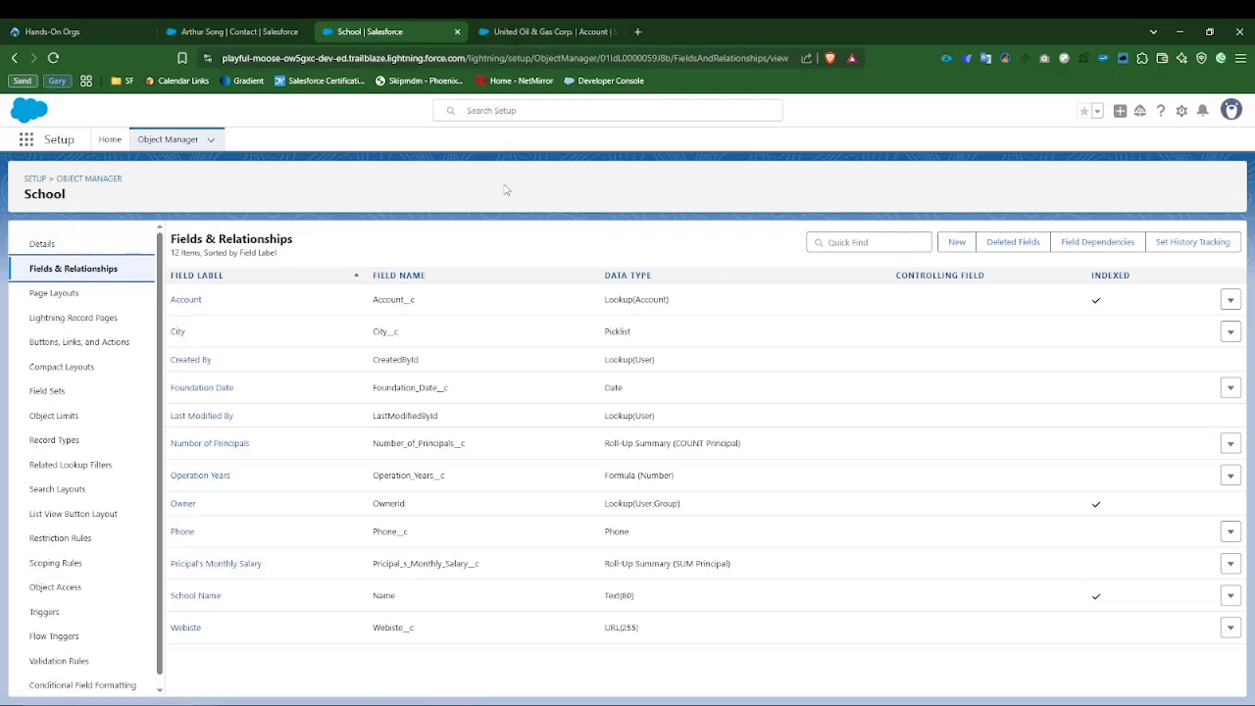
{"action": "left_click", "coordinate": [44, 243]}
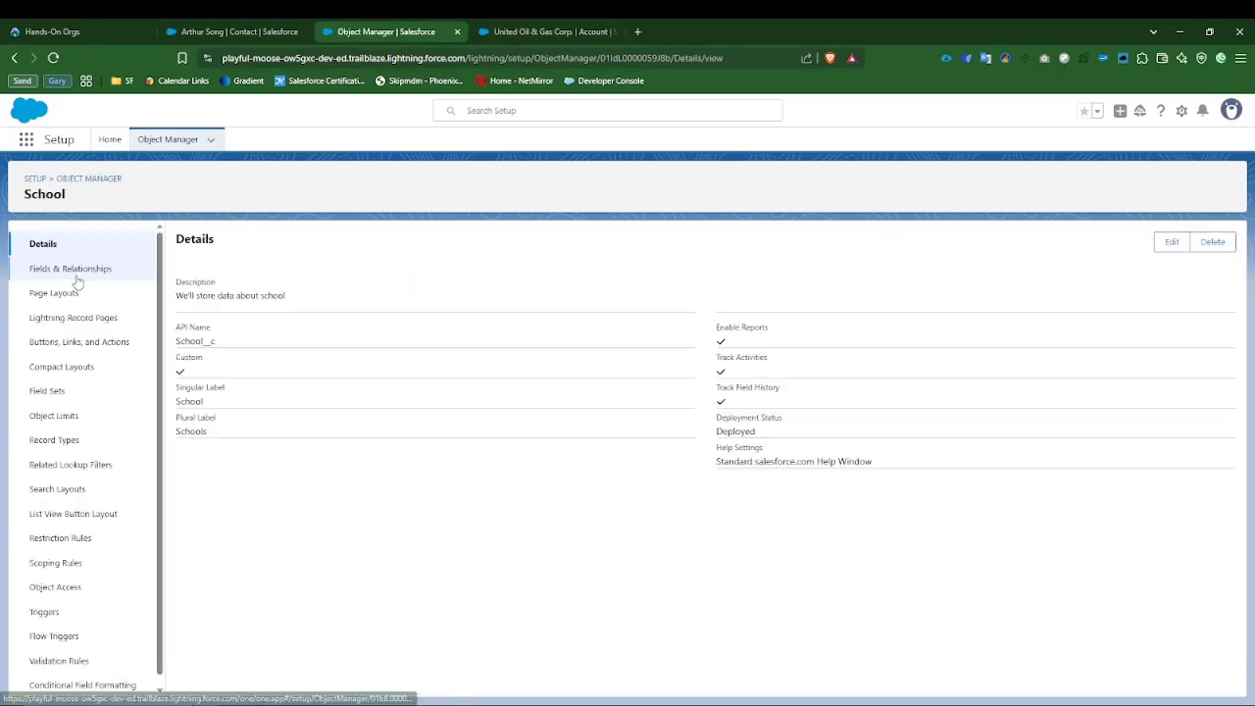
{"action": "left_click", "coordinate": [77, 275]}
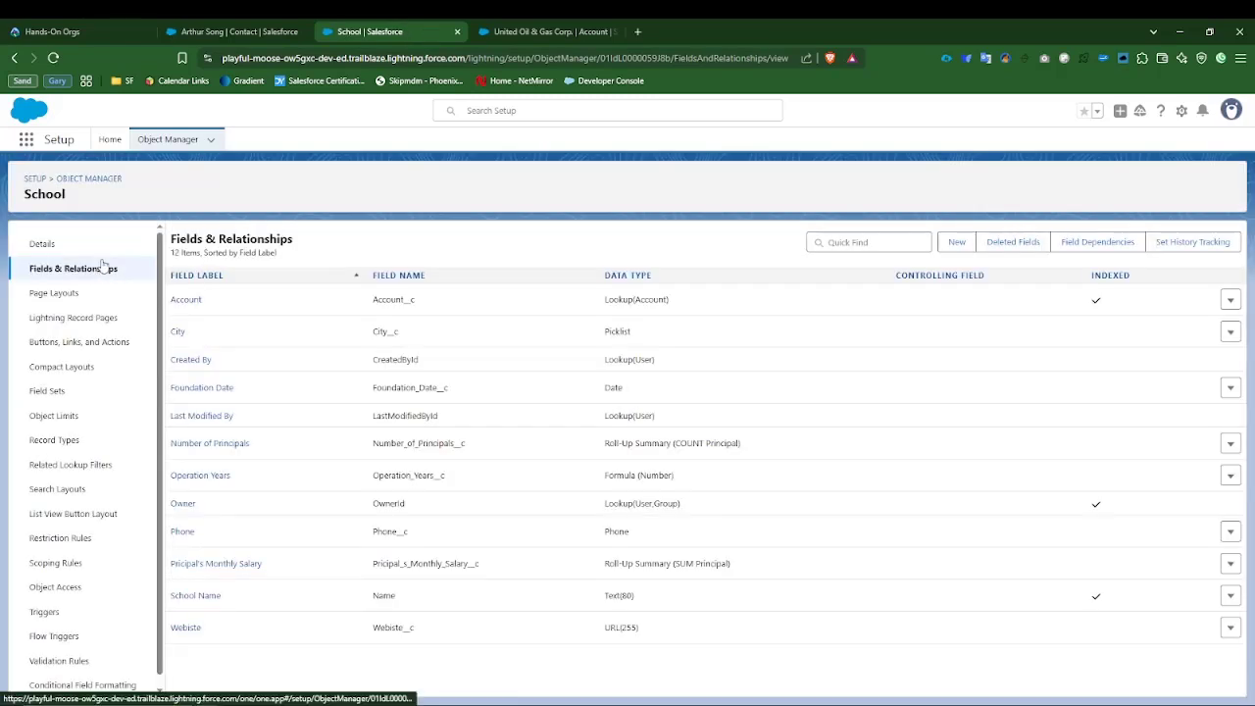
Switch to the Sales app and view the recently viewed Schools and Principals records.
{"action": "left_click", "coordinate": [235, 31]}
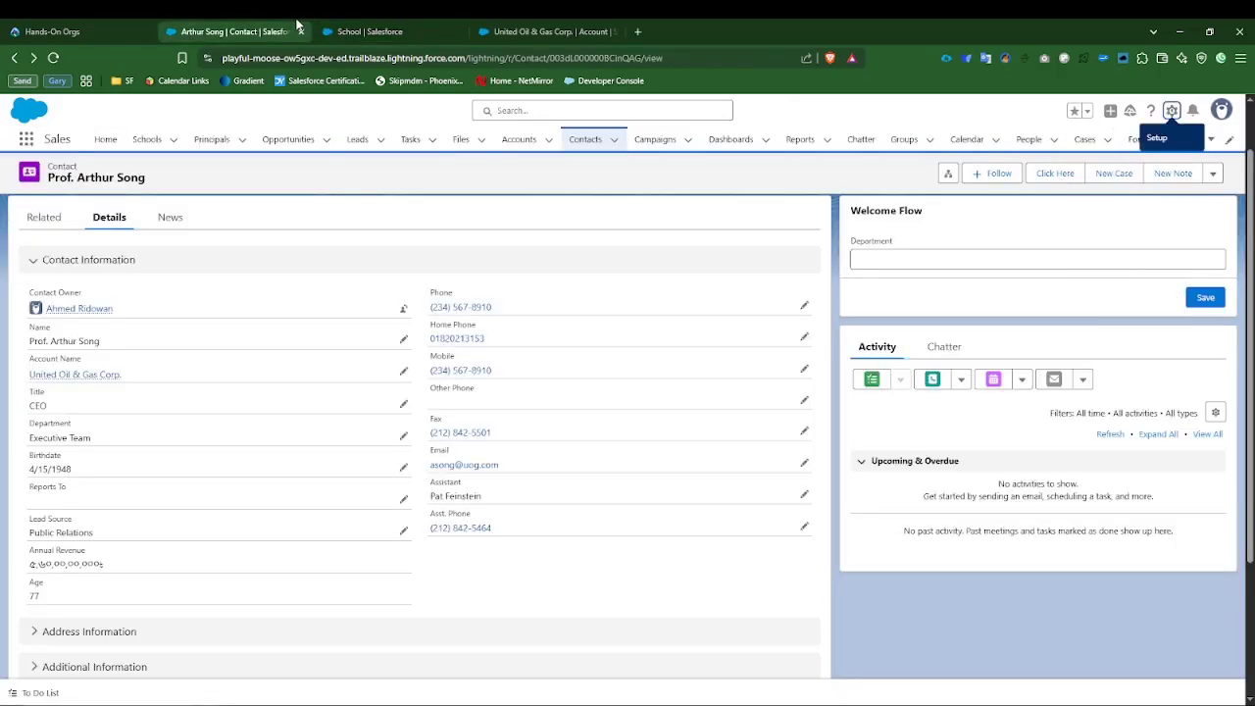
{"action": "left_click", "coordinate": [147, 139]}
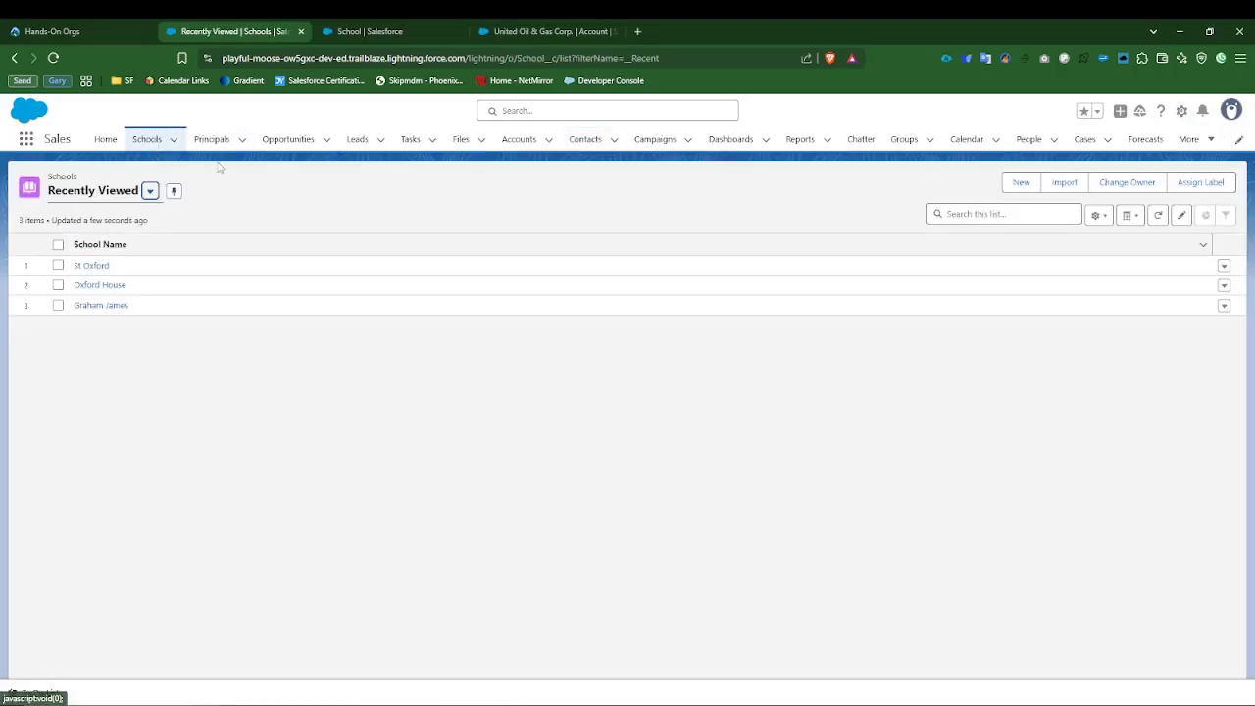
{"action": "left_click", "coordinate": [210, 141]}
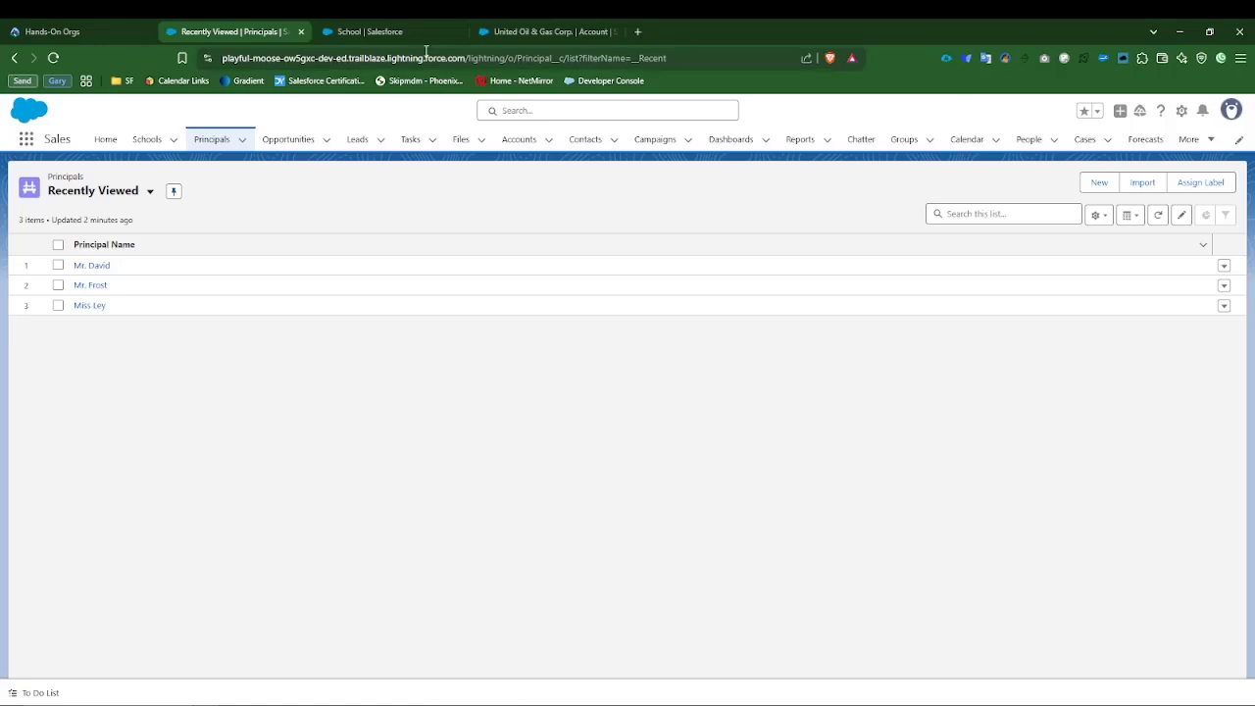
Start a new Lookup Relationship field on School, view the objects offered as Related To, and return to Fields & Relationships without saving.
{"action": "left_click", "coordinate": [410, 25]}
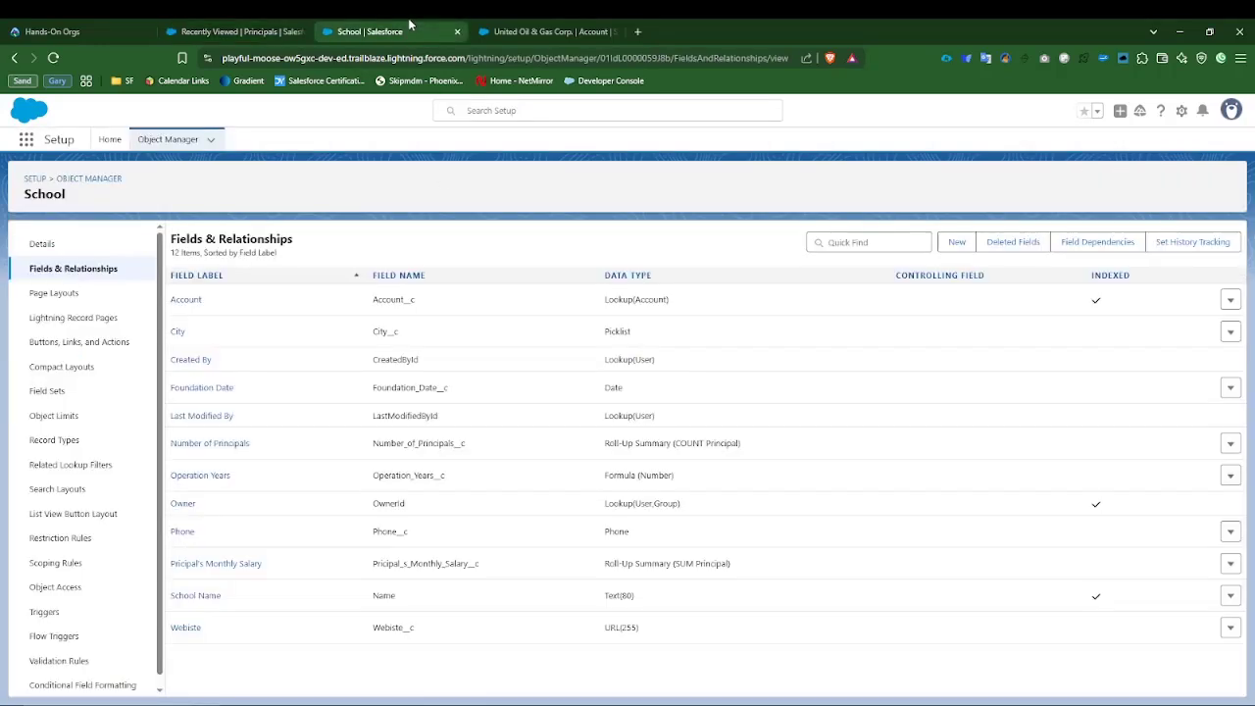
{"action": "left_click", "coordinate": [958, 243]}
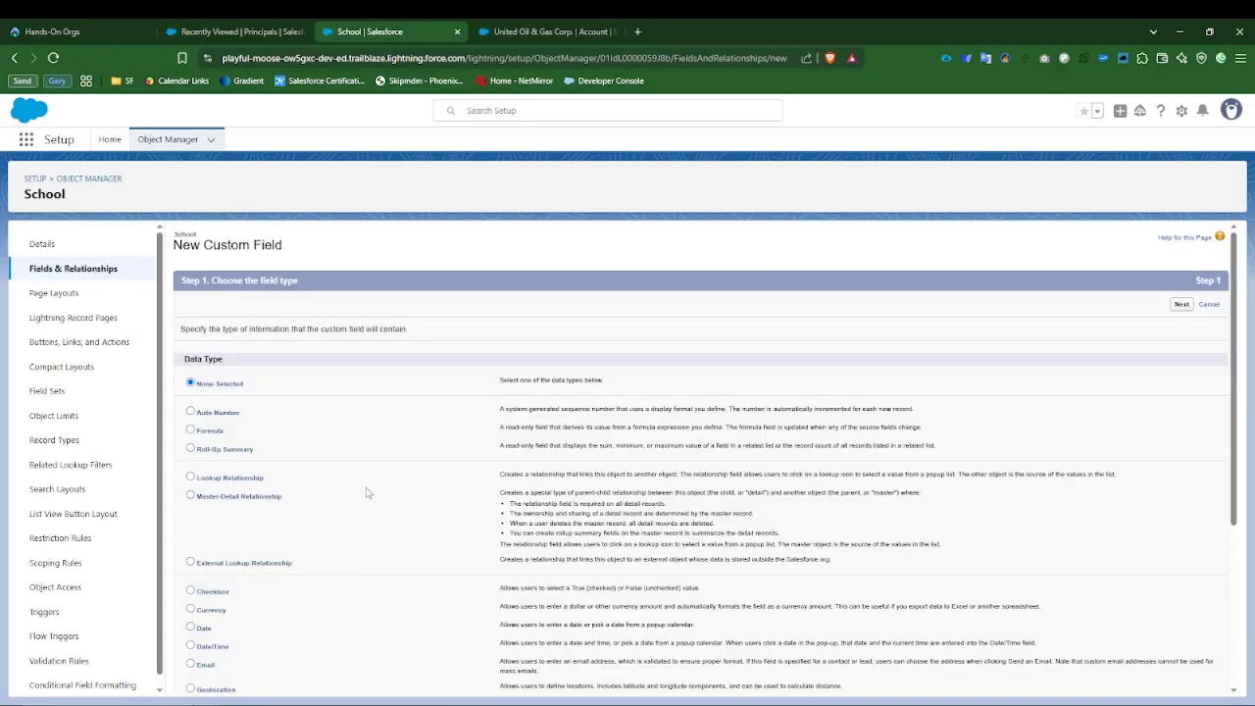
{"action": "left_click", "coordinate": [192, 449]}
{"action": "left_click", "coordinate": [191, 478]}
{"action": "left_click", "coordinate": [1182, 304]}
{"action": "left_click", "coordinate": [408, 355]}
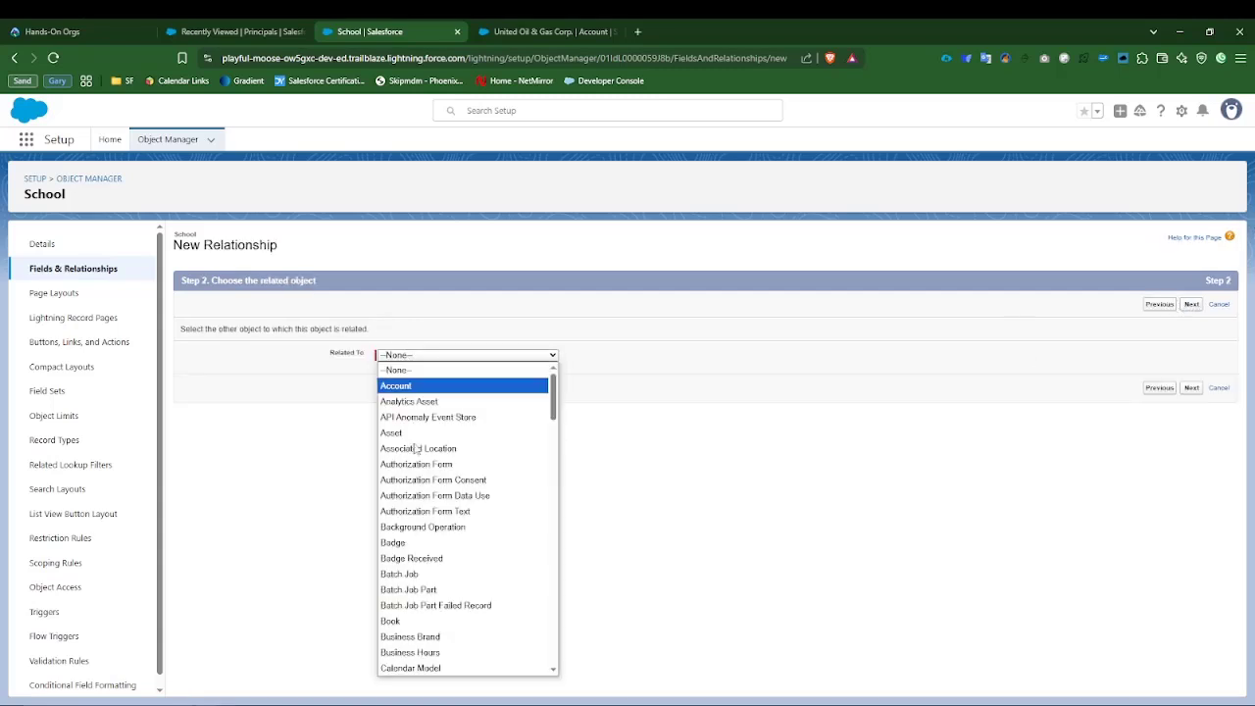
{"action": "left_click", "coordinate": [721, 486]}
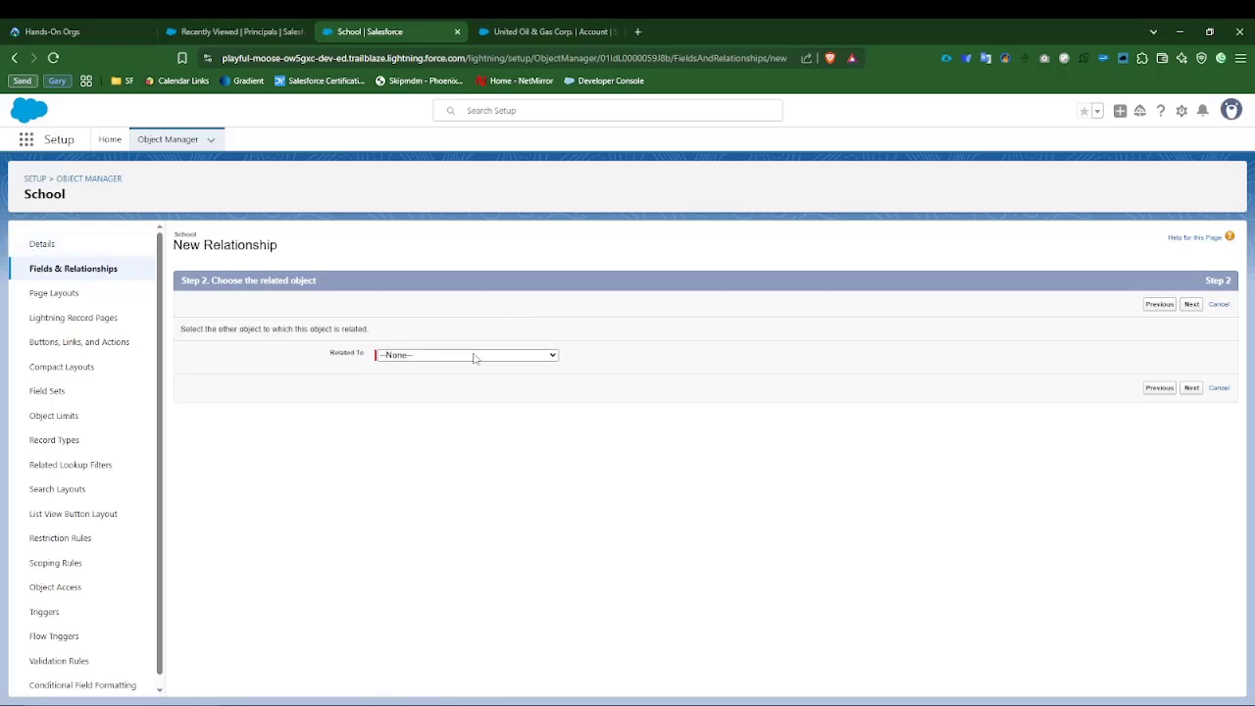
{"action": "left_click", "coordinate": [60, 269]}
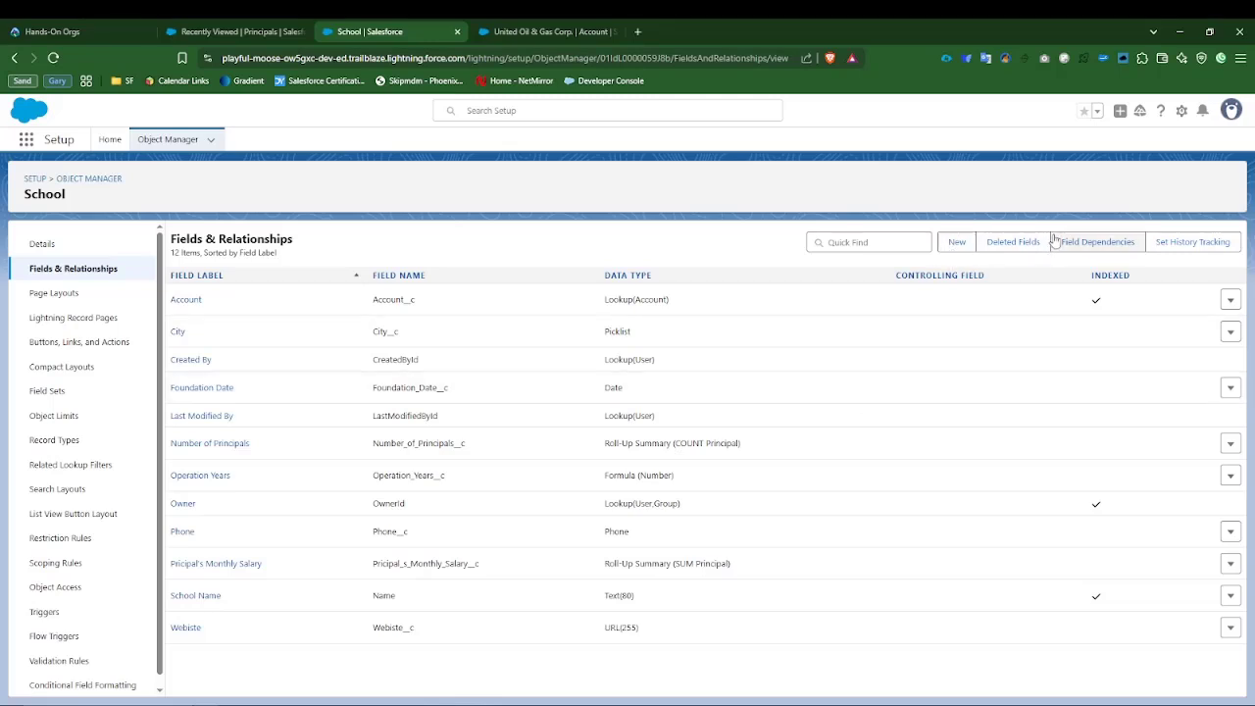
Start a new Roll-Up Summary field on School, view its details form, and cancel the new field.
{"action": "left_click", "coordinate": [964, 242]}
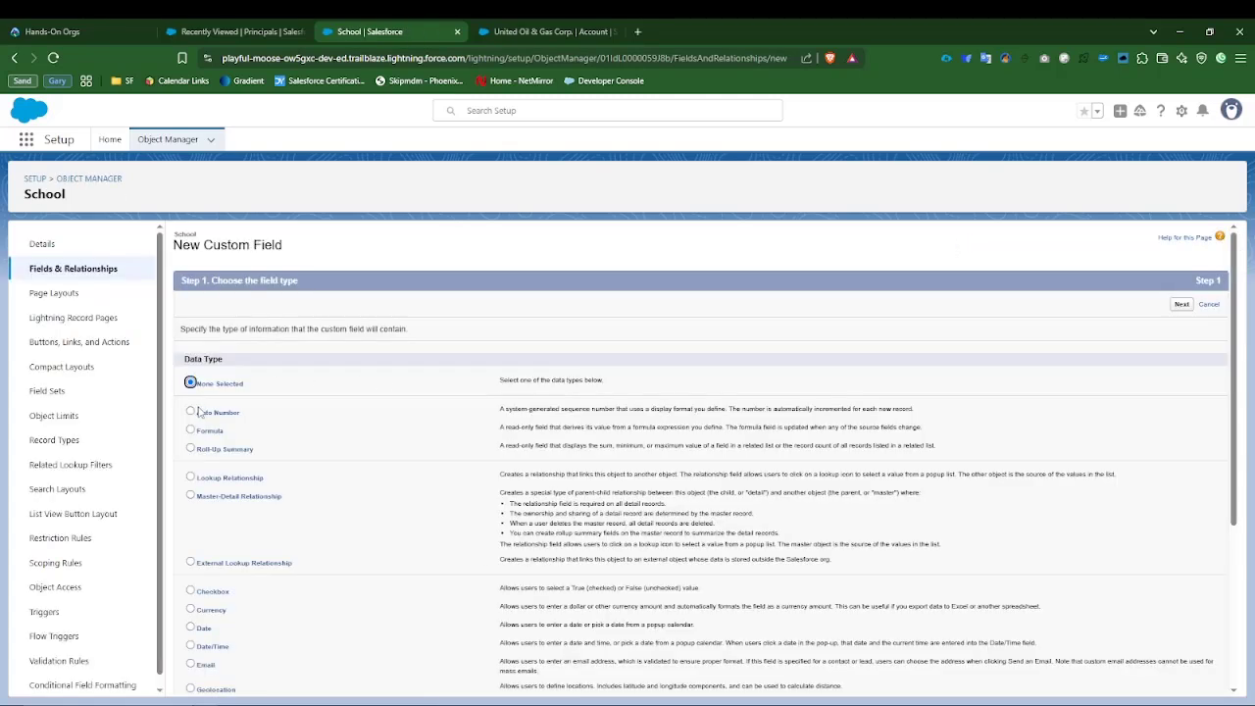
{"action": "left_click", "coordinate": [191, 450]}
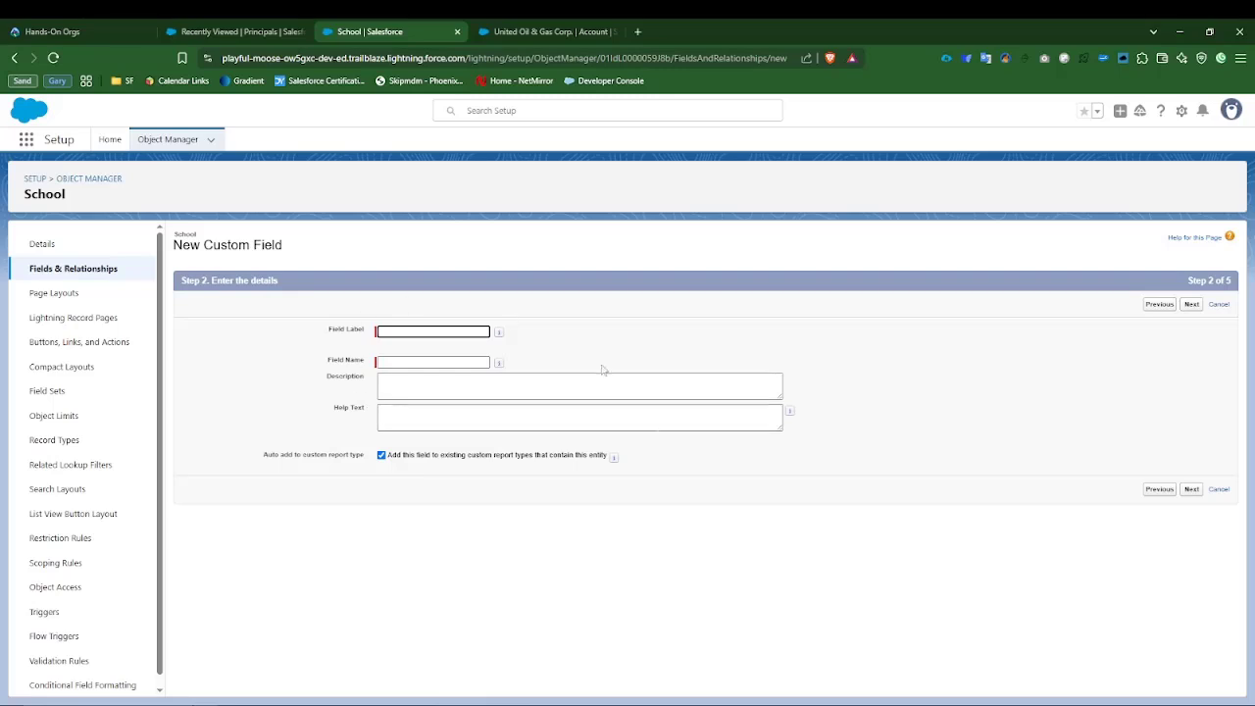
{"action": "left_click", "coordinate": [390, 331]}
{"action": "left_click", "coordinate": [874, 553]}
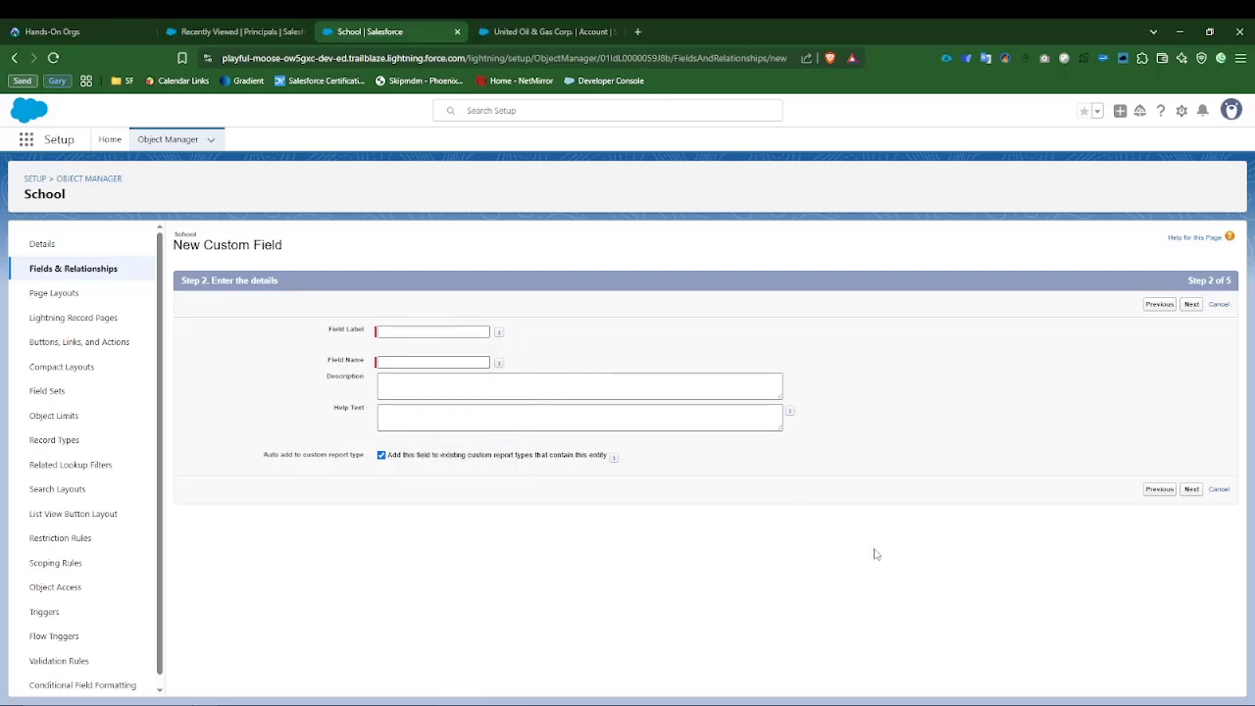
{"action": "left_click", "coordinate": [1221, 306]}
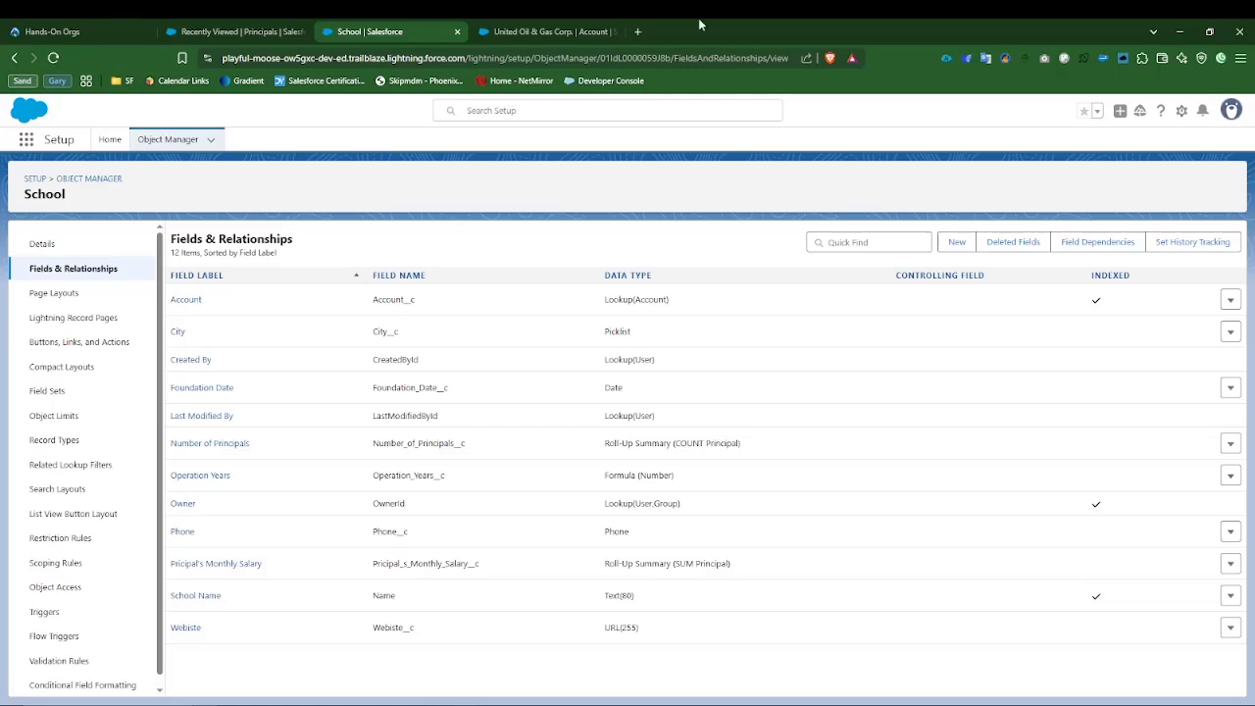
Return to the Sales app and open the contact linked to United Oil & Gas Corp. from the Contacts list.
{"action": "left_click", "coordinate": [233, 30]}
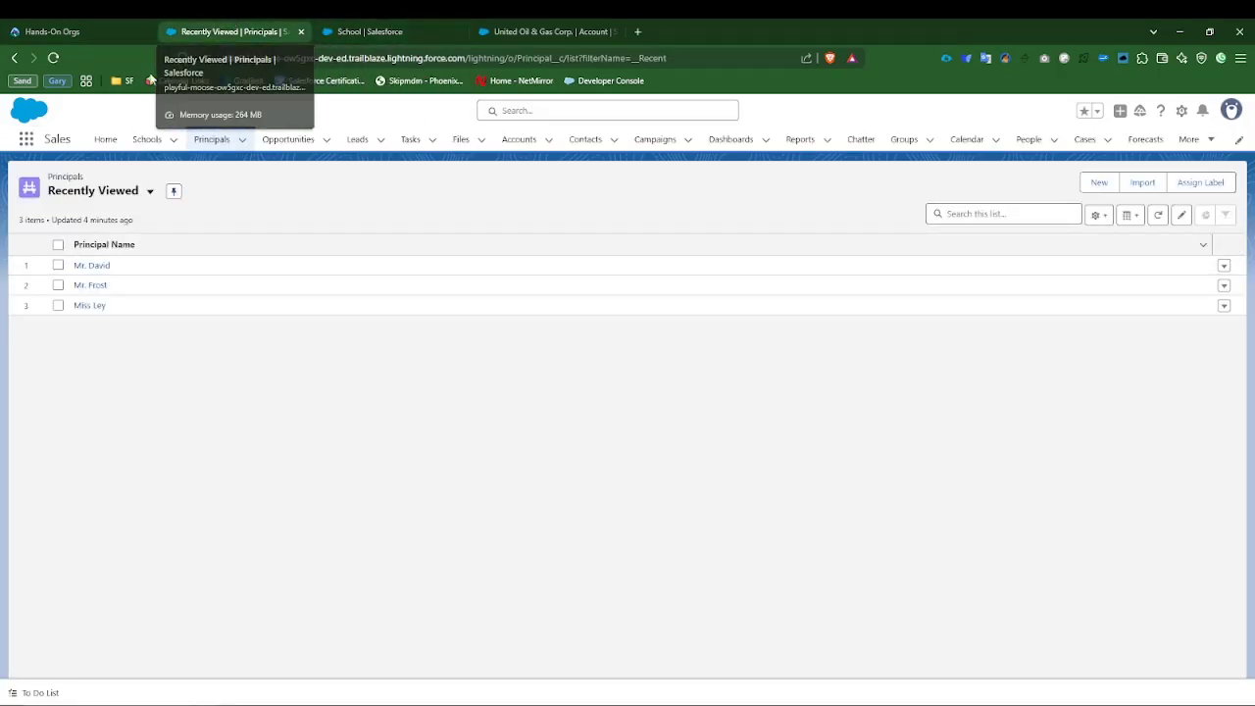
{"action": "left_click", "coordinate": [442, 25]}
{"action": "left_click", "coordinate": [253, 30]}
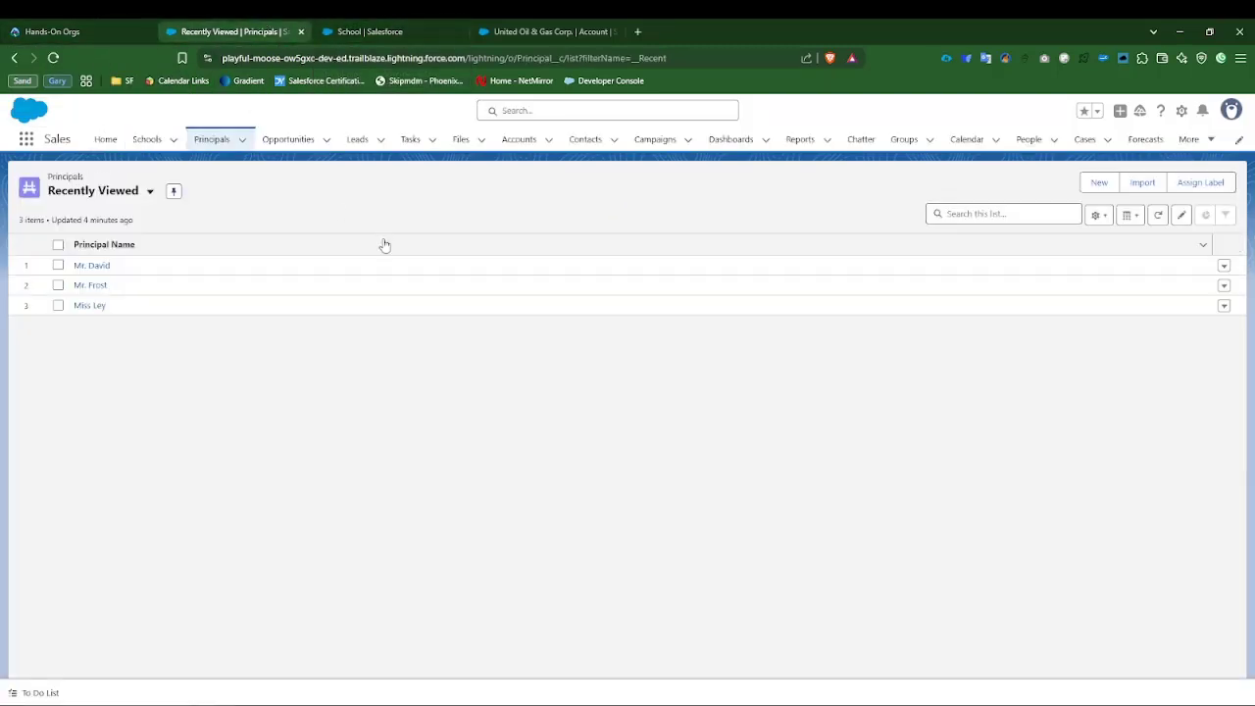
{"action": "left_click", "coordinate": [521, 138]}
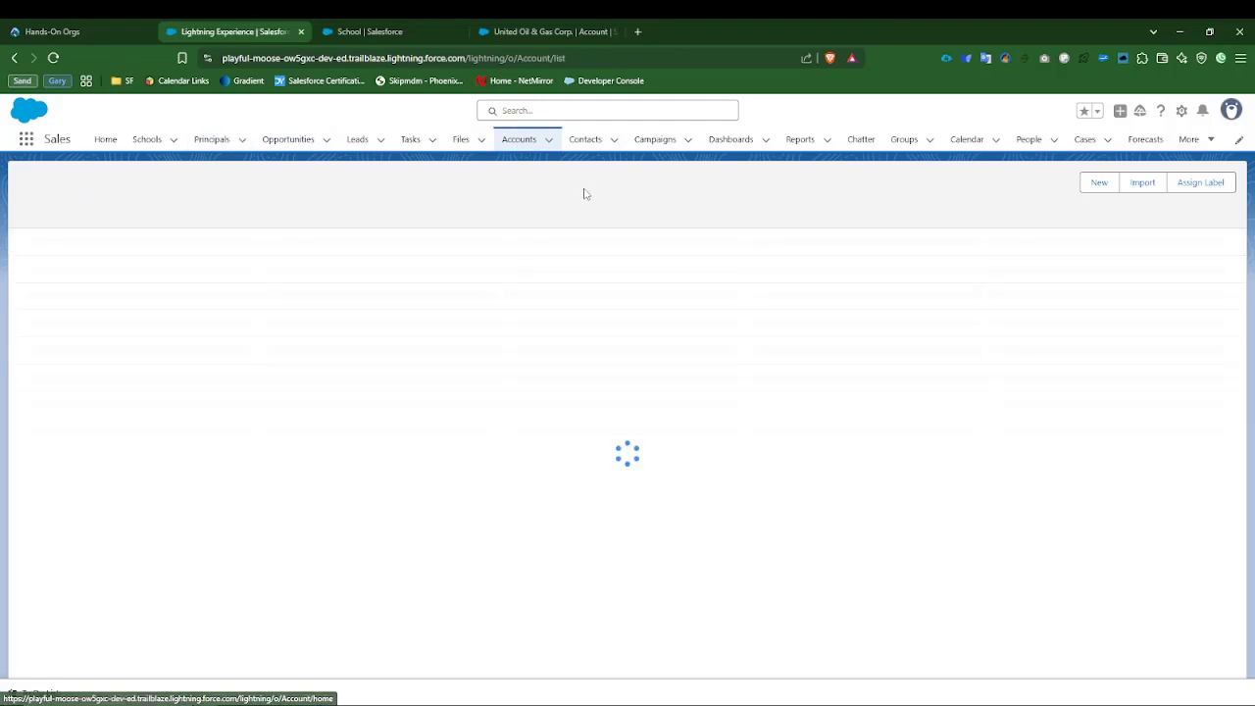
{"action": "left_click", "coordinate": [580, 140]}
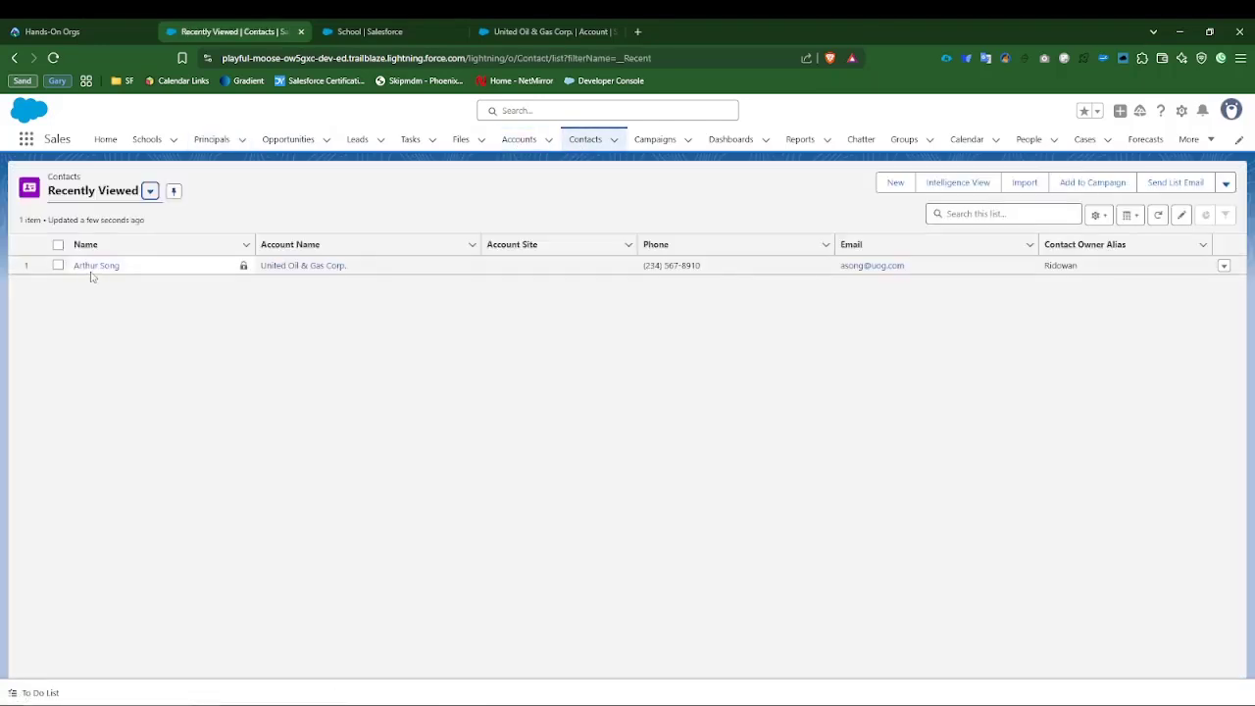
{"action": "left_click", "coordinate": [92, 269]}
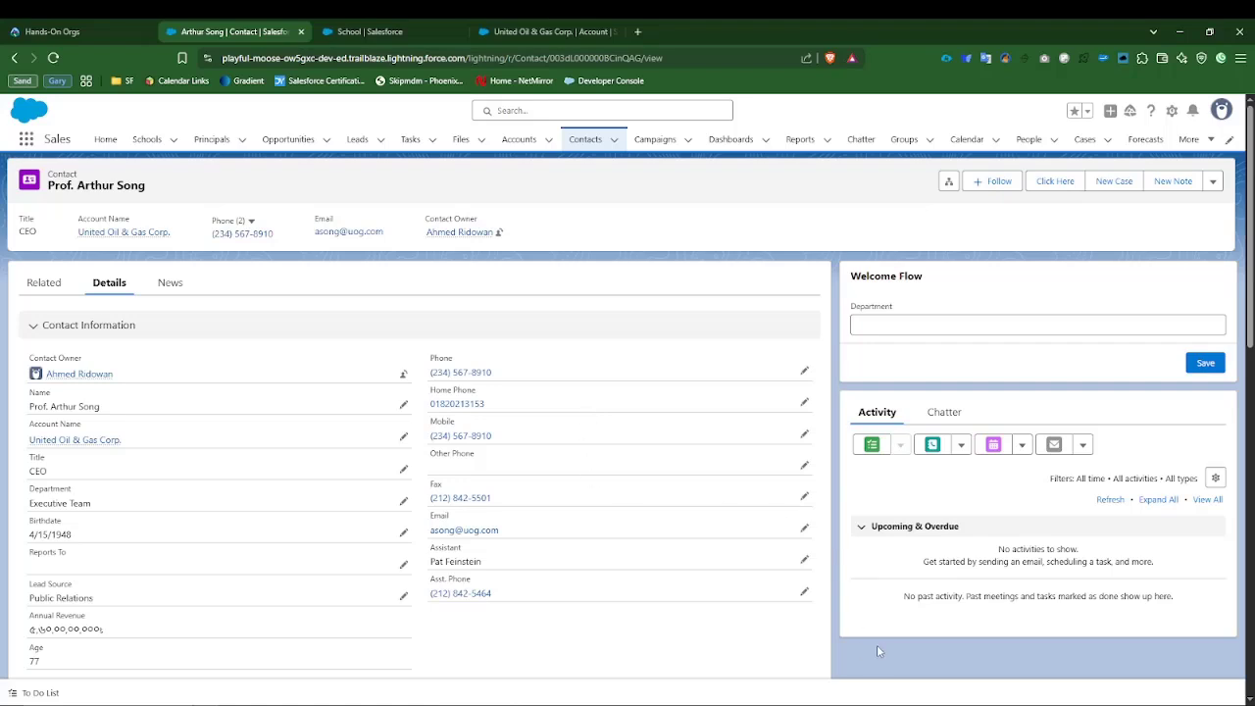
Review the contact's details, open its Phone field for editing, and cancel the edit.
{"action": "scroll", "coordinate": [205, 286], "scroll_direction": "down", "scroll_amount": 1}
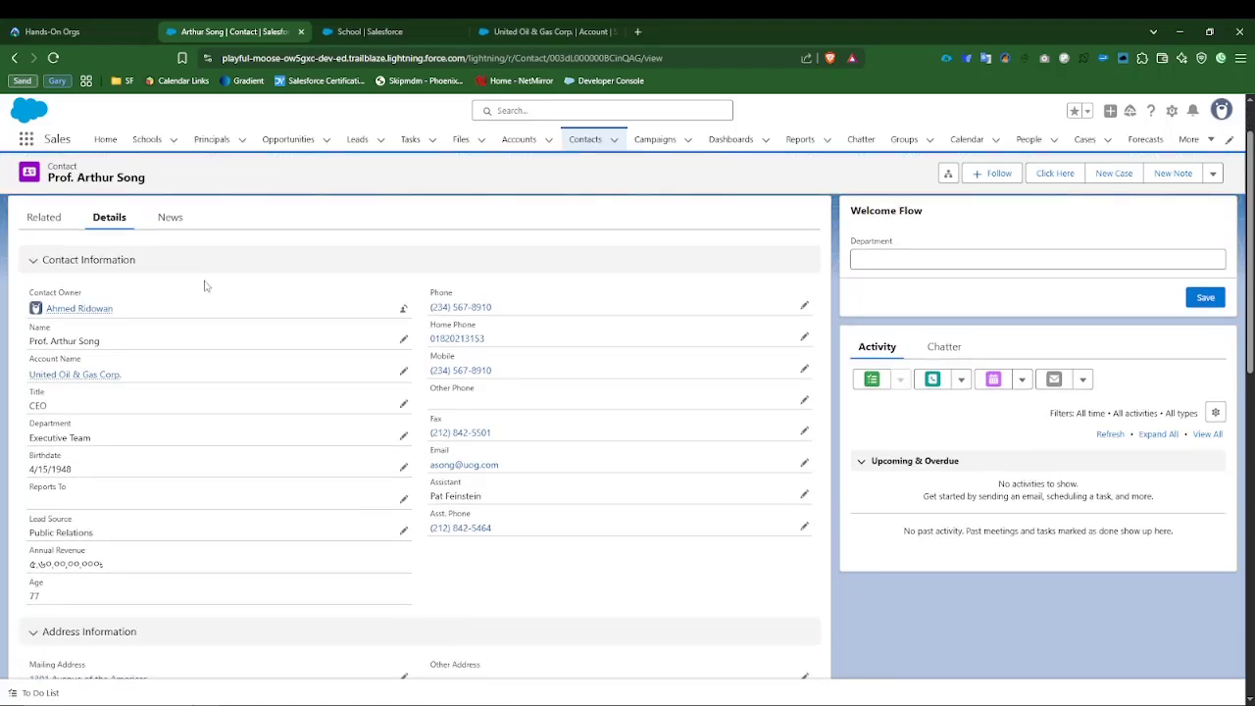
{"action": "scroll", "coordinate": [383, 294], "scroll_direction": "up", "scroll_amount": 1}
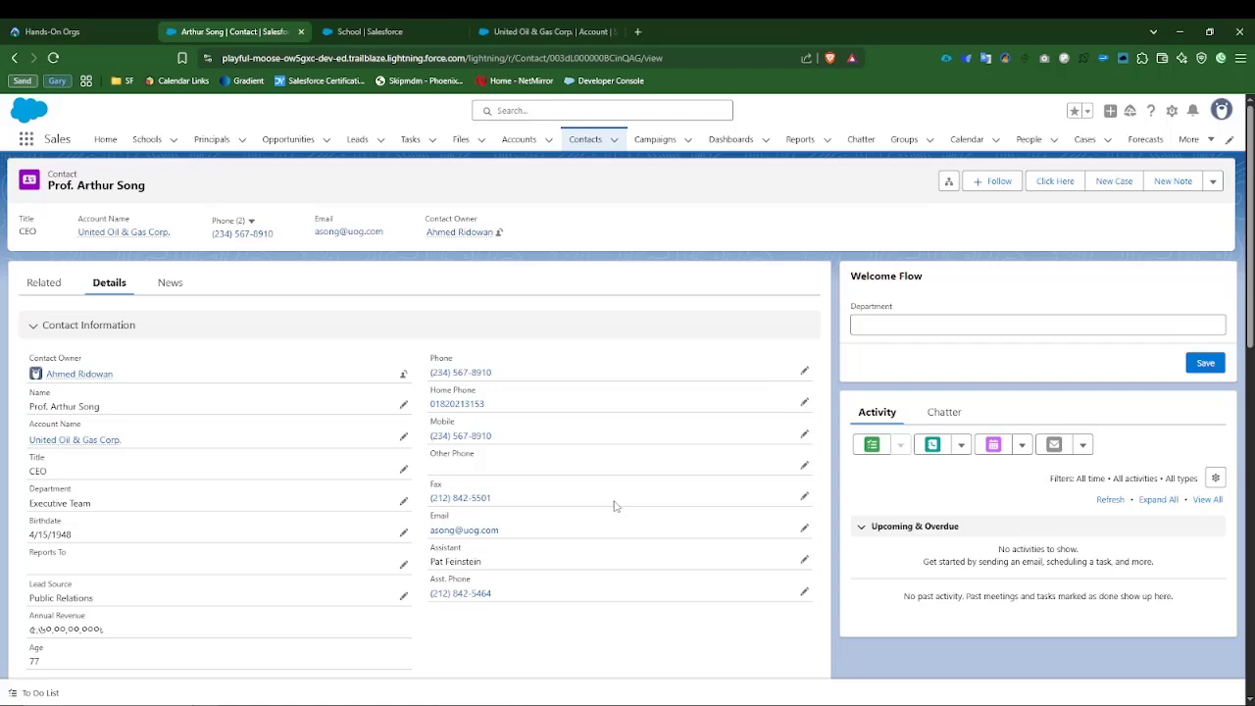
{"action": "scroll", "coordinate": [614, 506], "scroll_direction": "down", "scroll_amount": 2}
{"action": "scroll", "coordinate": [614, 506], "scroll_direction": "up", "scroll_amount": 2}
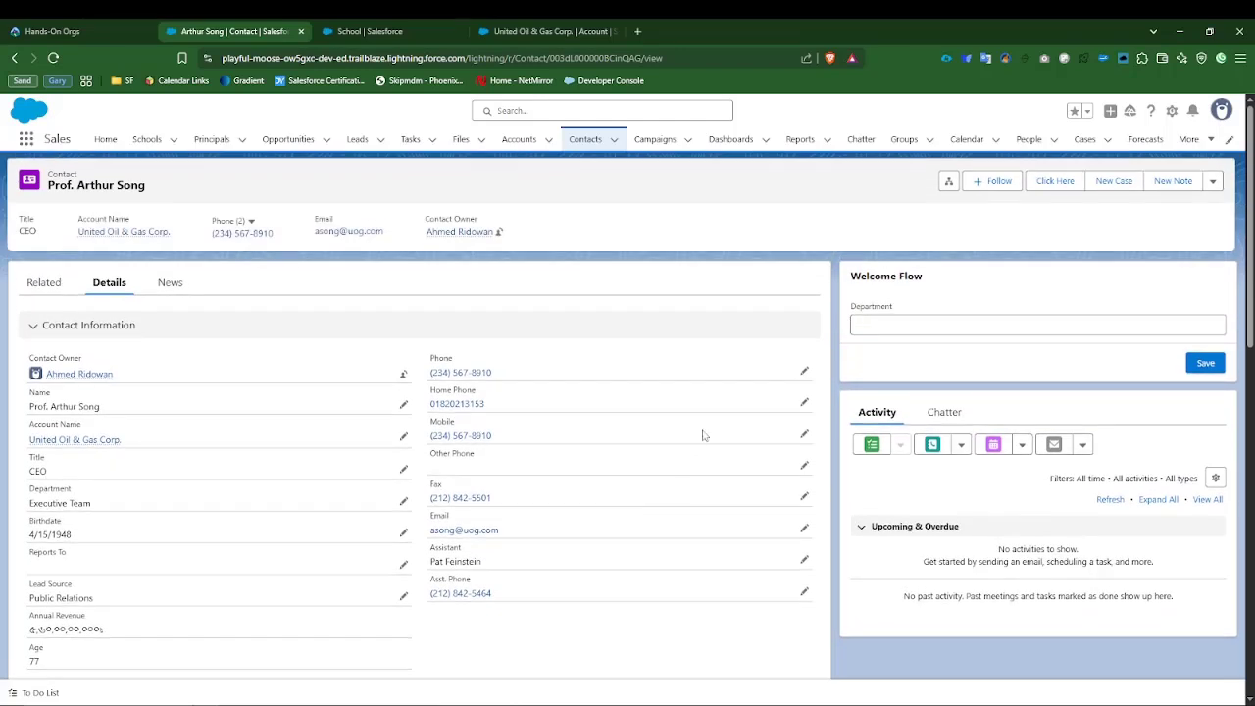
{"action": "left_click", "coordinate": [805, 373]}
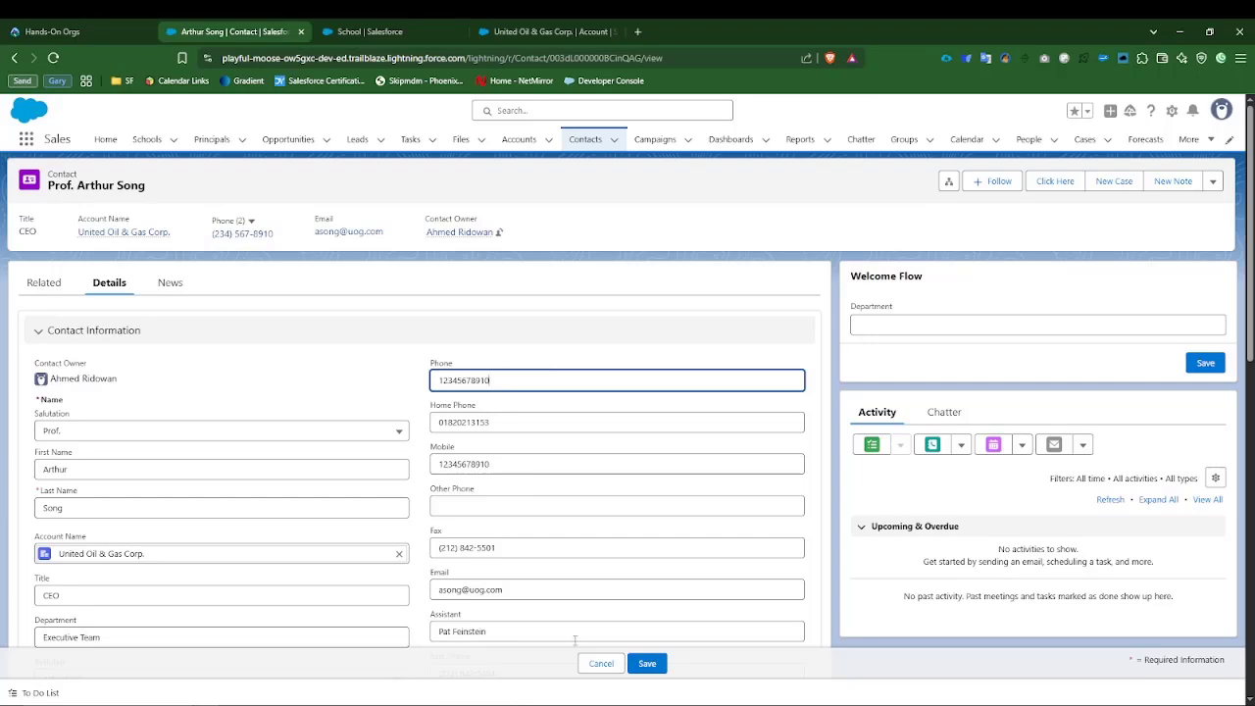
{"action": "left_click", "coordinate": [601, 665]}
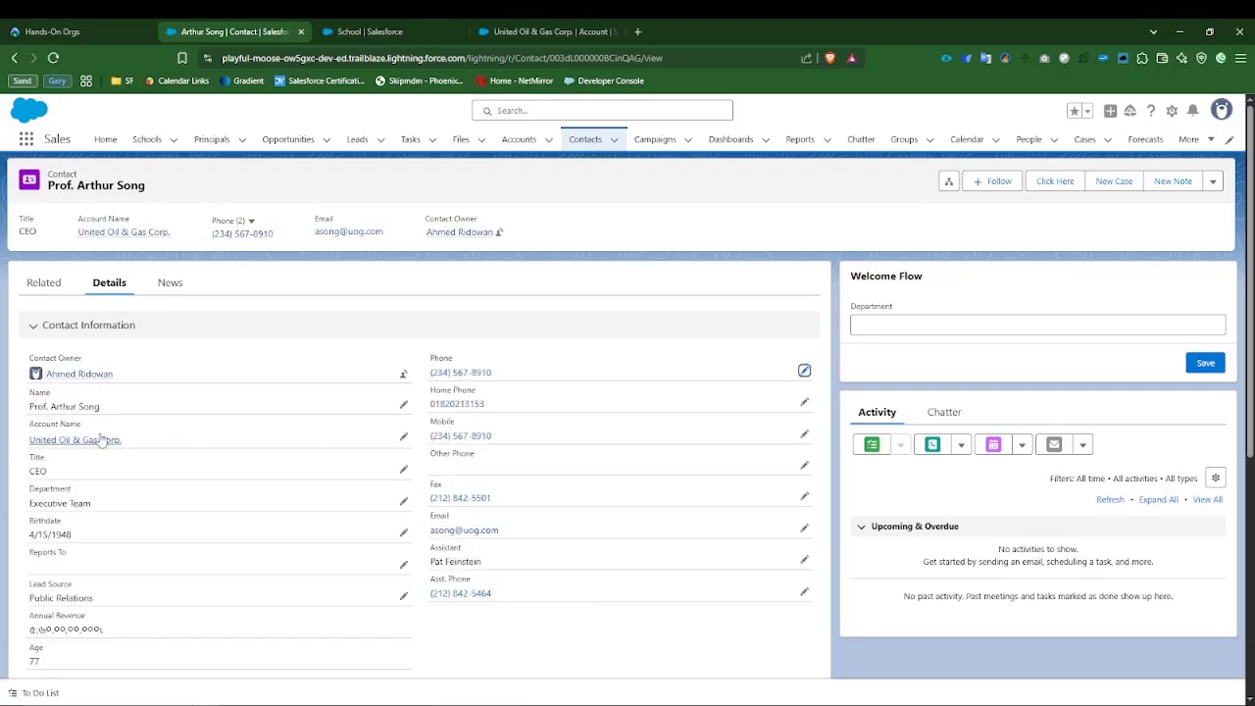
Open the account linked in the contact's Account Name field and examine the Phone in its details.
{"action": "left_click", "coordinate": [90, 442]}
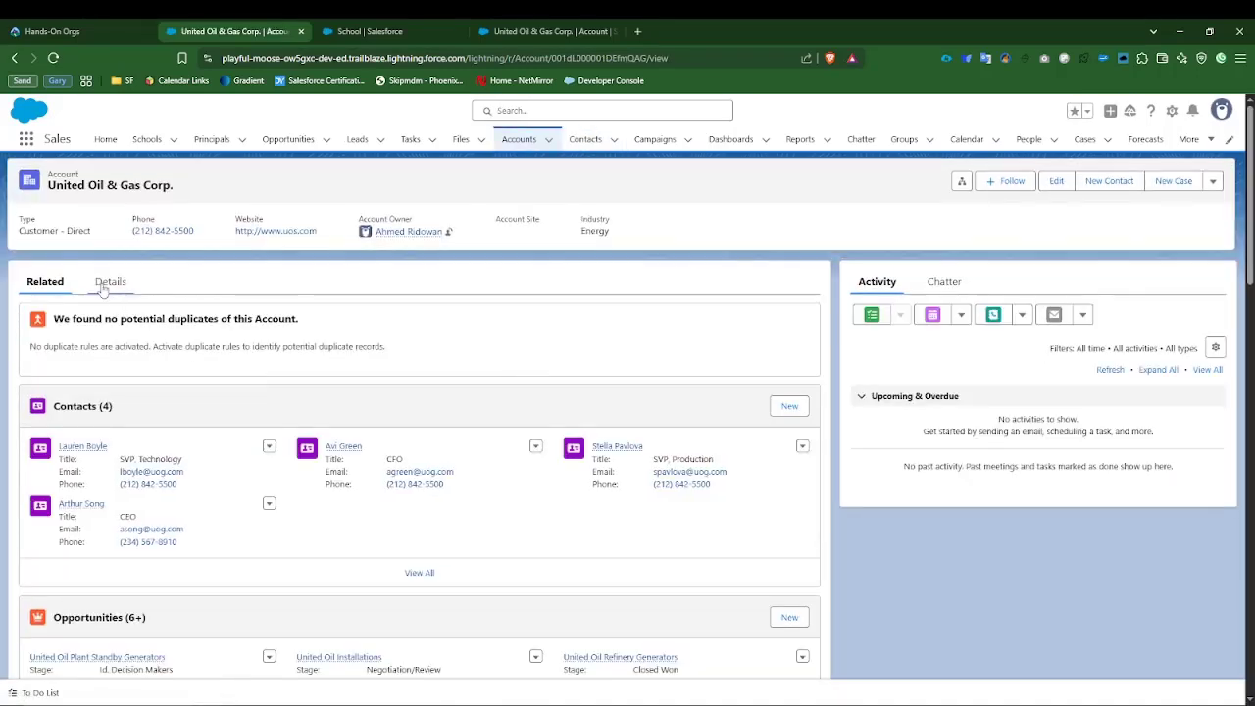
{"action": "left_click", "coordinate": [108, 283]}
{"action": "left_click_drag", "start_coordinate": [428, 373], "coordinate": [573, 375]}
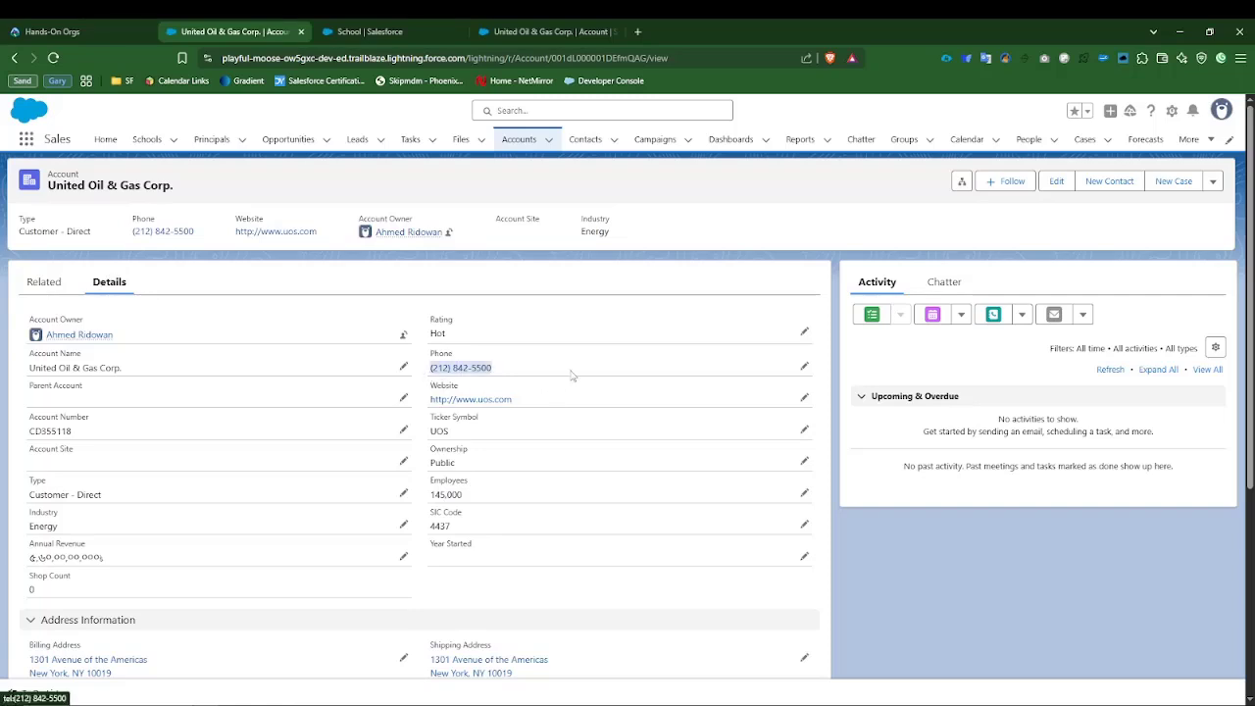
{"action": "left_click", "coordinate": [976, 645]}
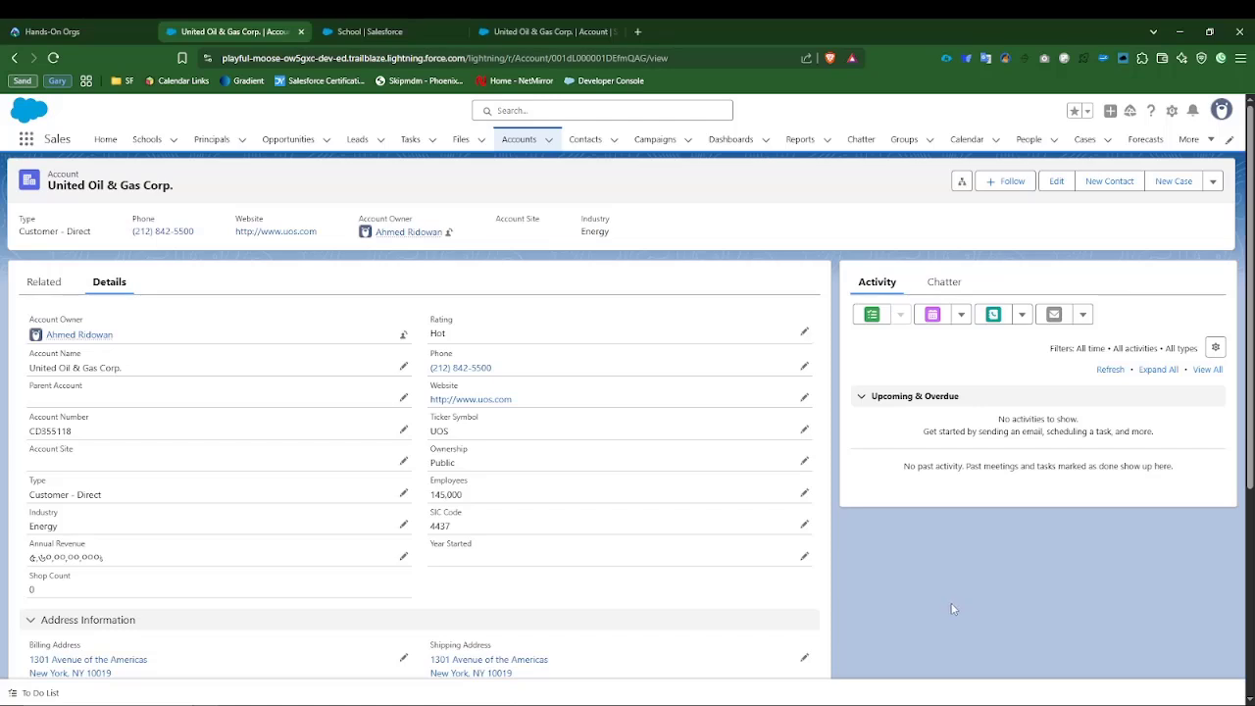
Return to the contact linked to United Oil & Gas Corp., change its Phone number's last digit to 1, and save.
{"action": "key", "text": "alt+Left"}
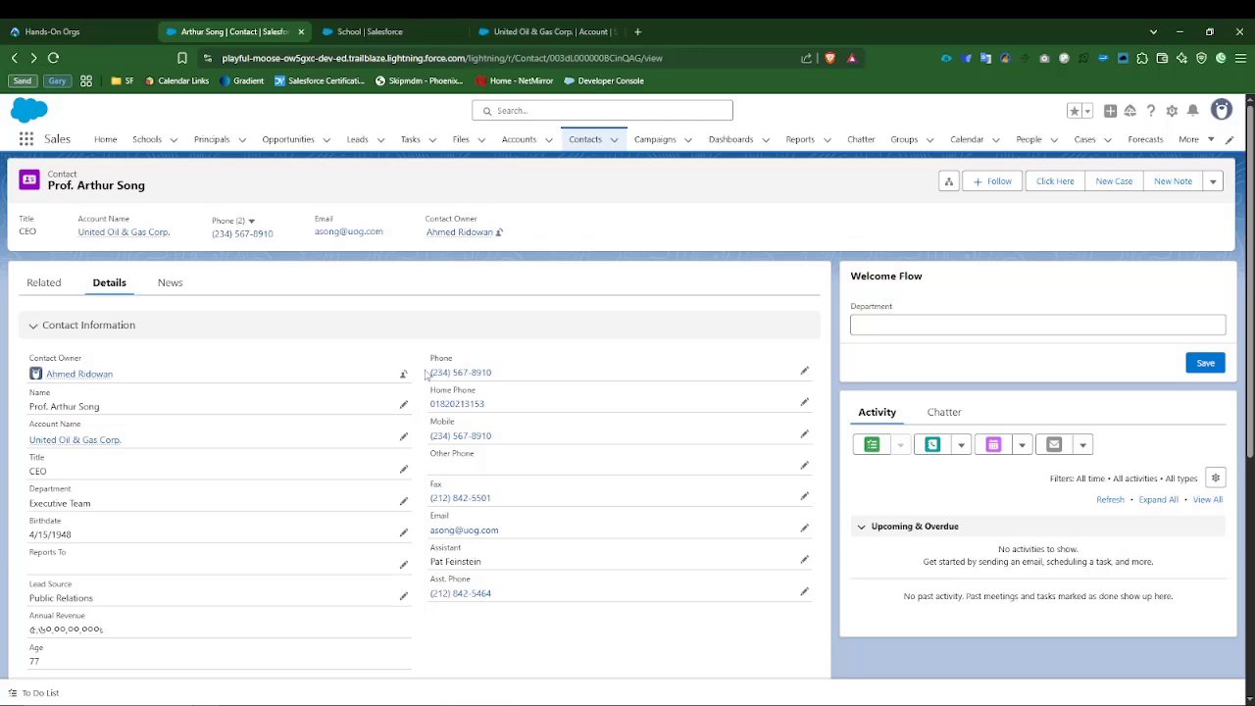
{"action": "left_click", "coordinate": [804, 371]}
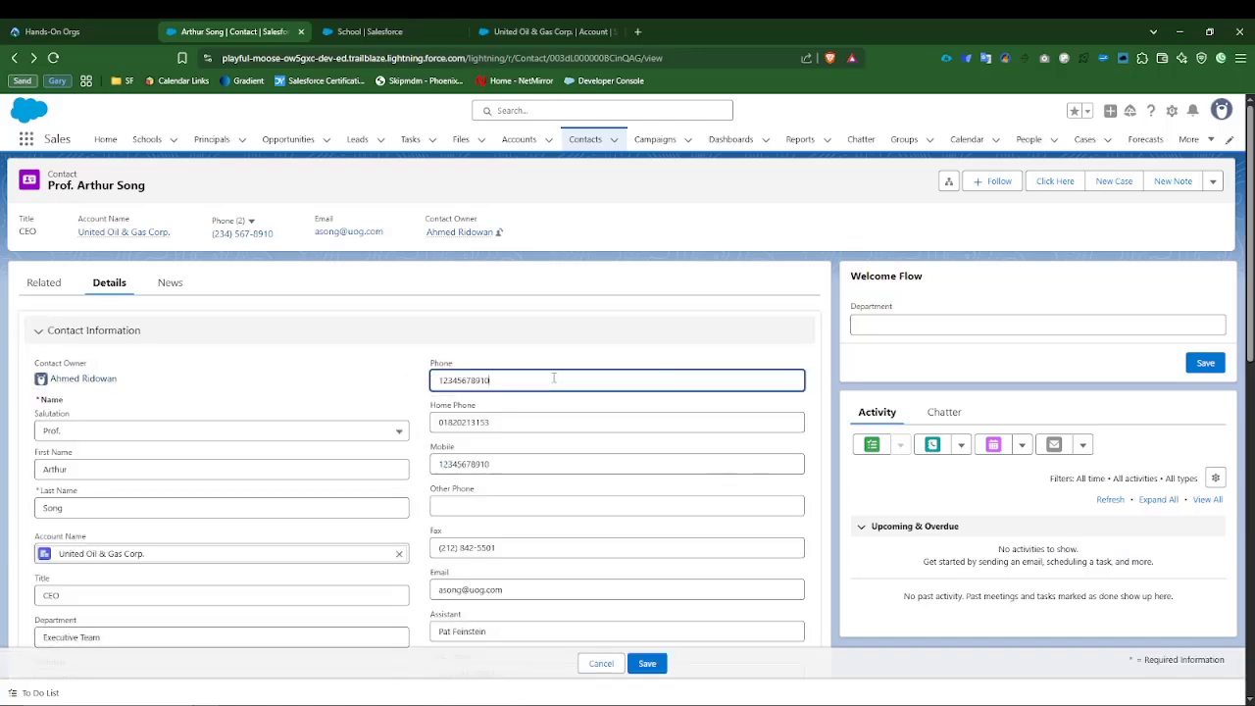
{"action": "key", "text": "BackSpace"}
{"action": "type", "text": "1"}
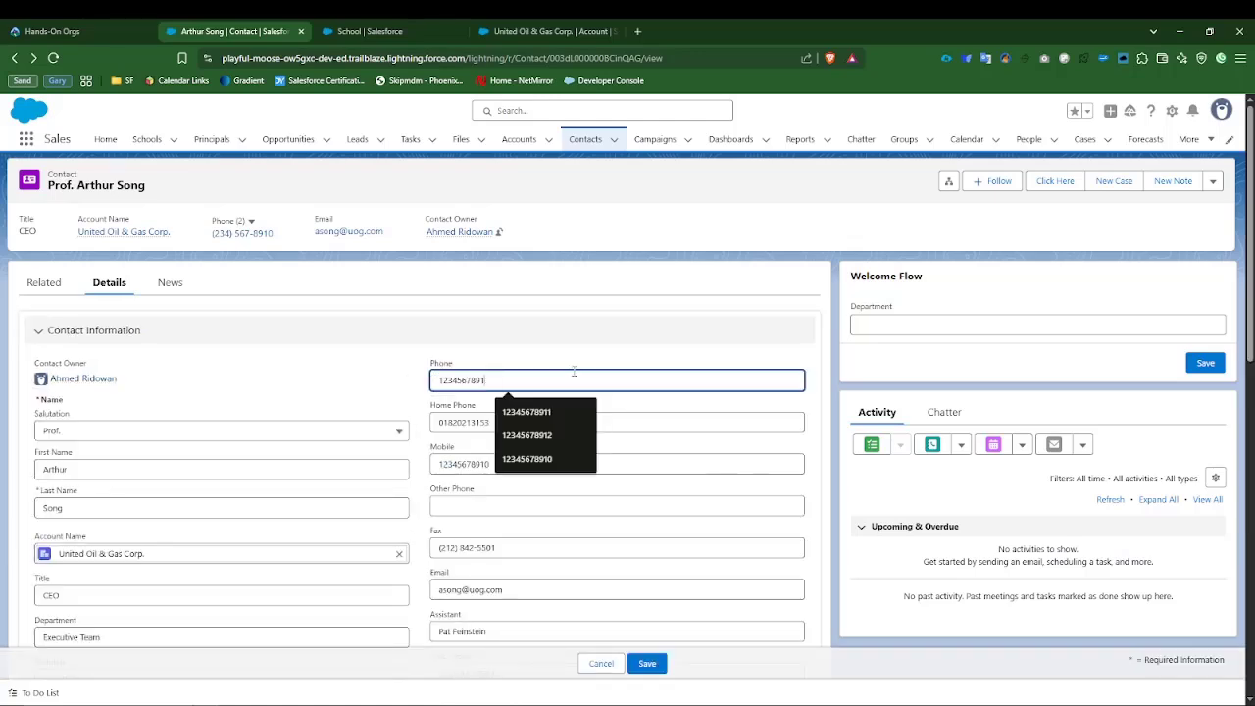
{"action": "left_click", "coordinate": [647, 663]}
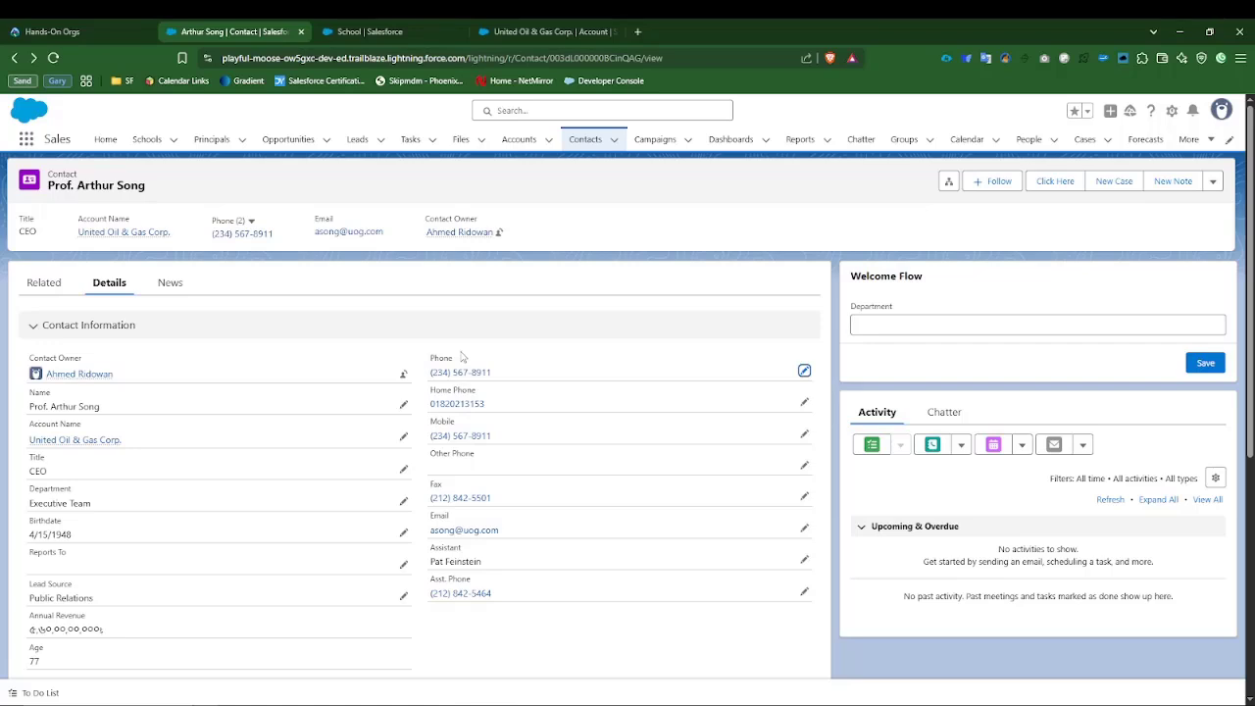
Open the linked account and compare its Phone with the phone numbers of its related contacts.
{"action": "left_click", "coordinate": [66, 442]}
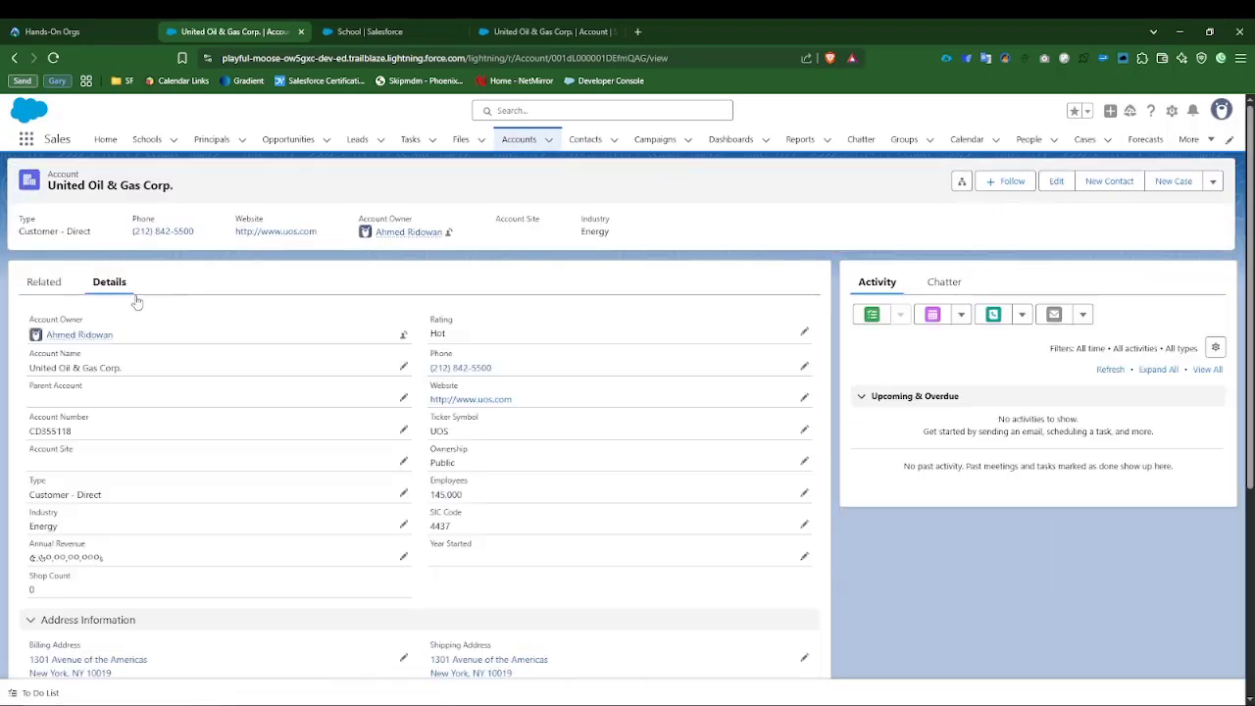
{"action": "left_click_drag", "start_coordinate": [500, 370], "coordinate": [432, 373]}
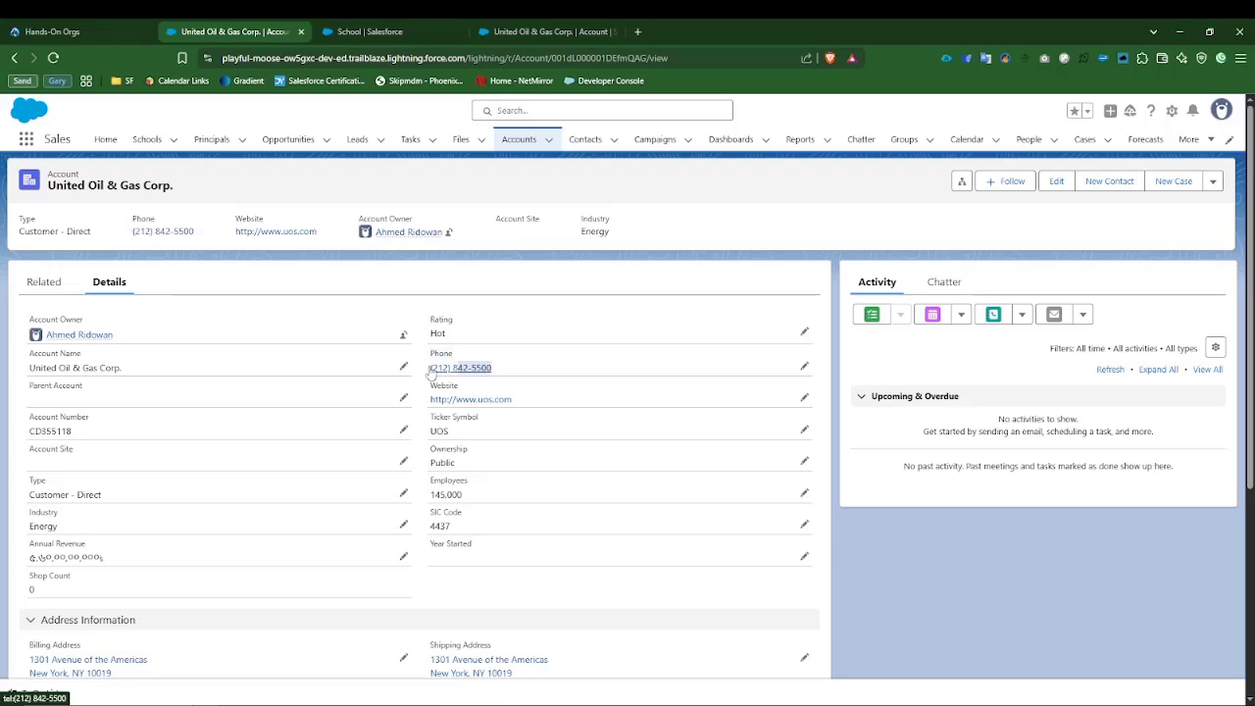
{"action": "left_click", "coordinate": [45, 282]}
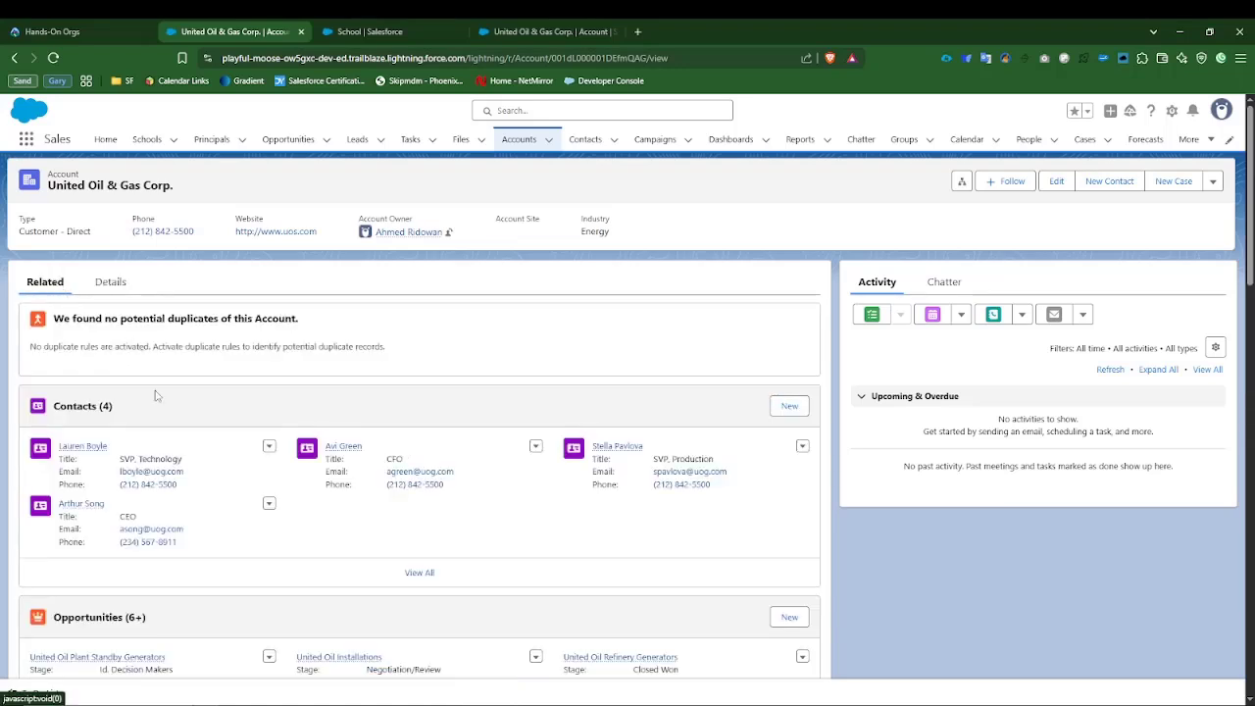
{"action": "left_click", "coordinate": [110, 293]}
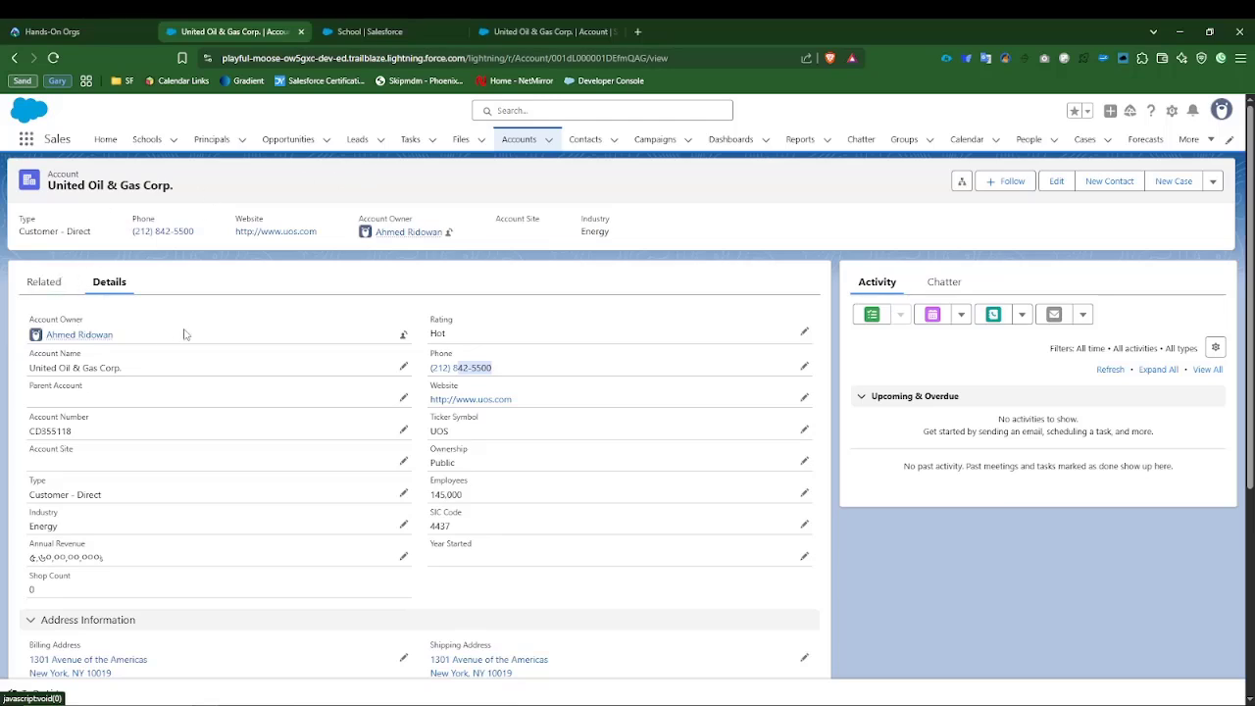
Go back to the contact record and open the Contact object's setup page for editing.
{"action": "key", "text": "alt+Left"}
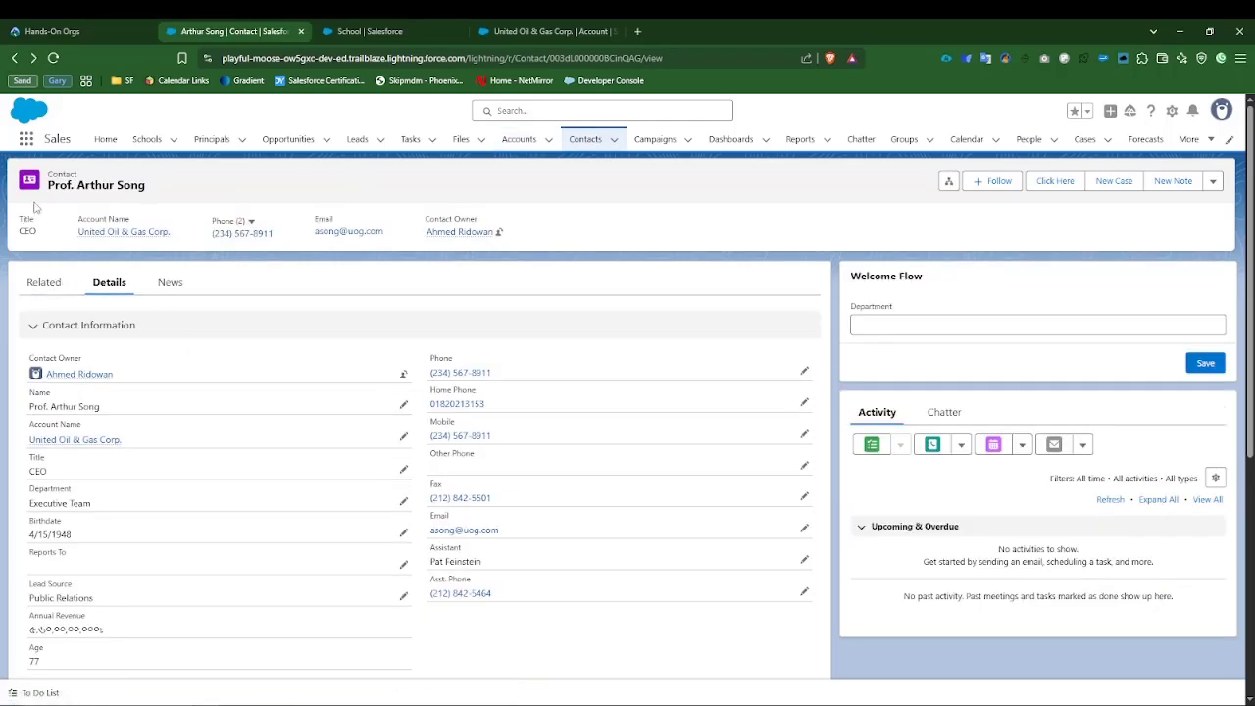
{"action": "double_click", "coordinate": [49, 175]}
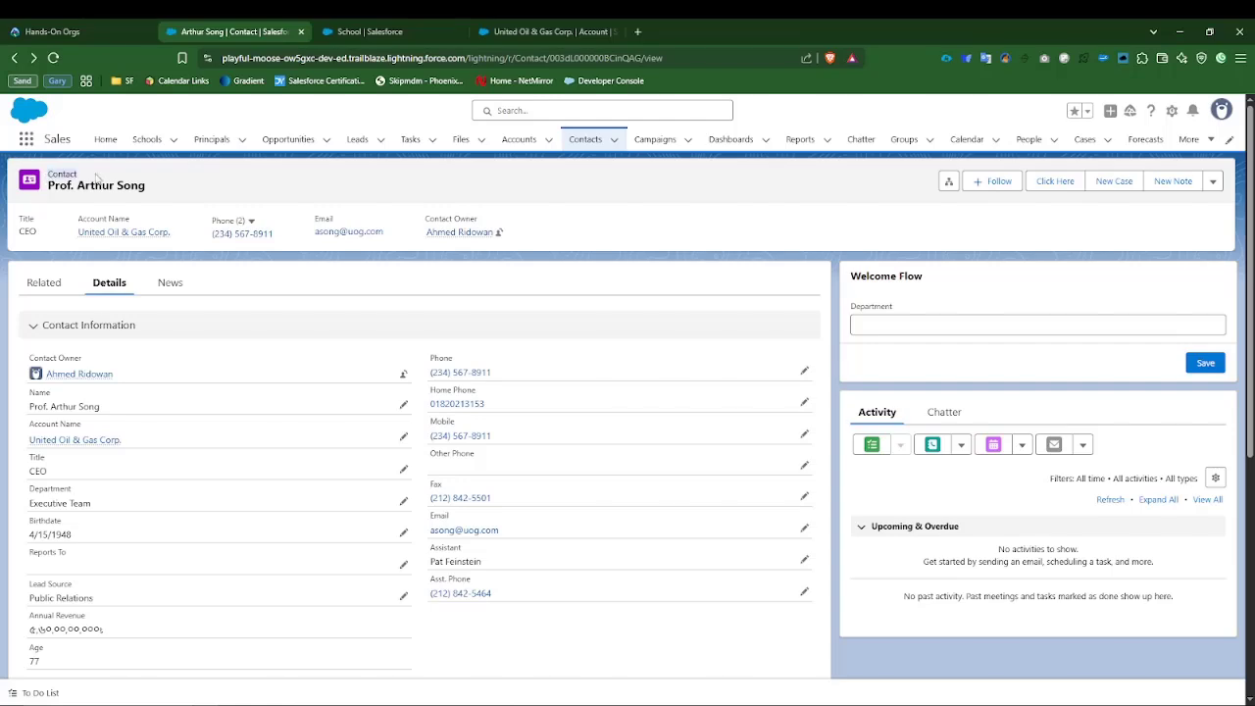
{"action": "left_click", "coordinate": [782, 232]}
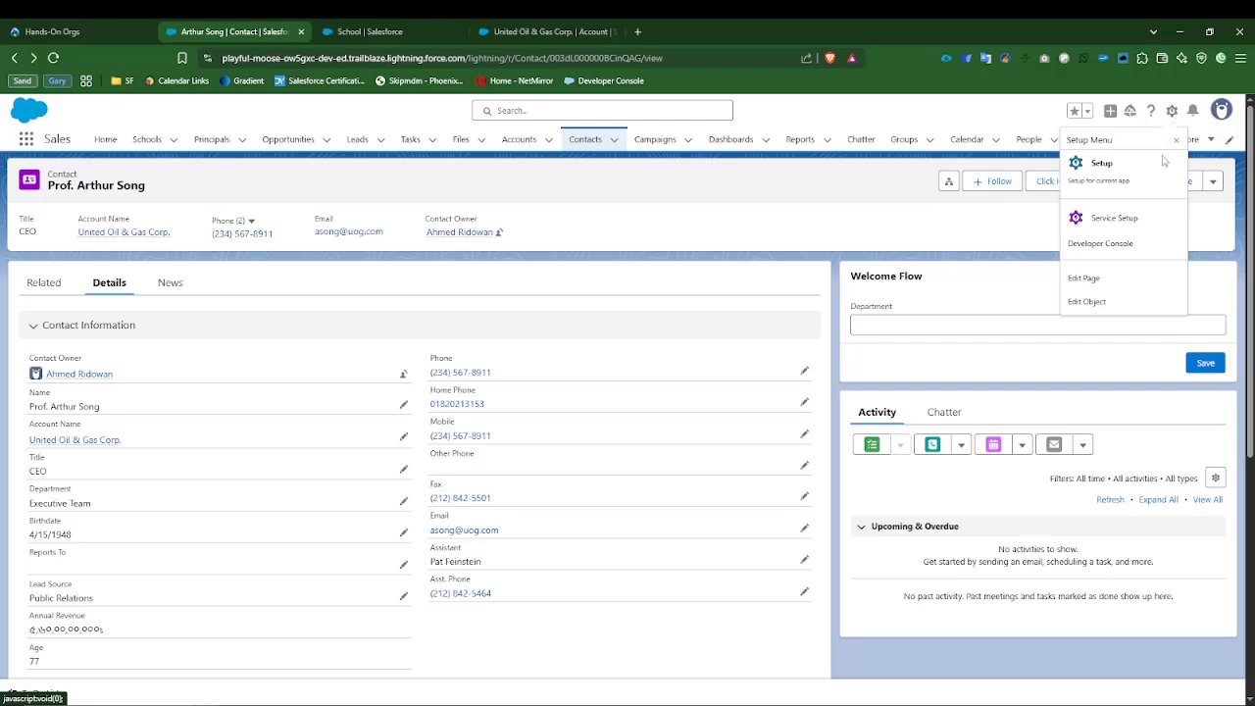
{"action": "left_click", "coordinate": [1088, 303]}
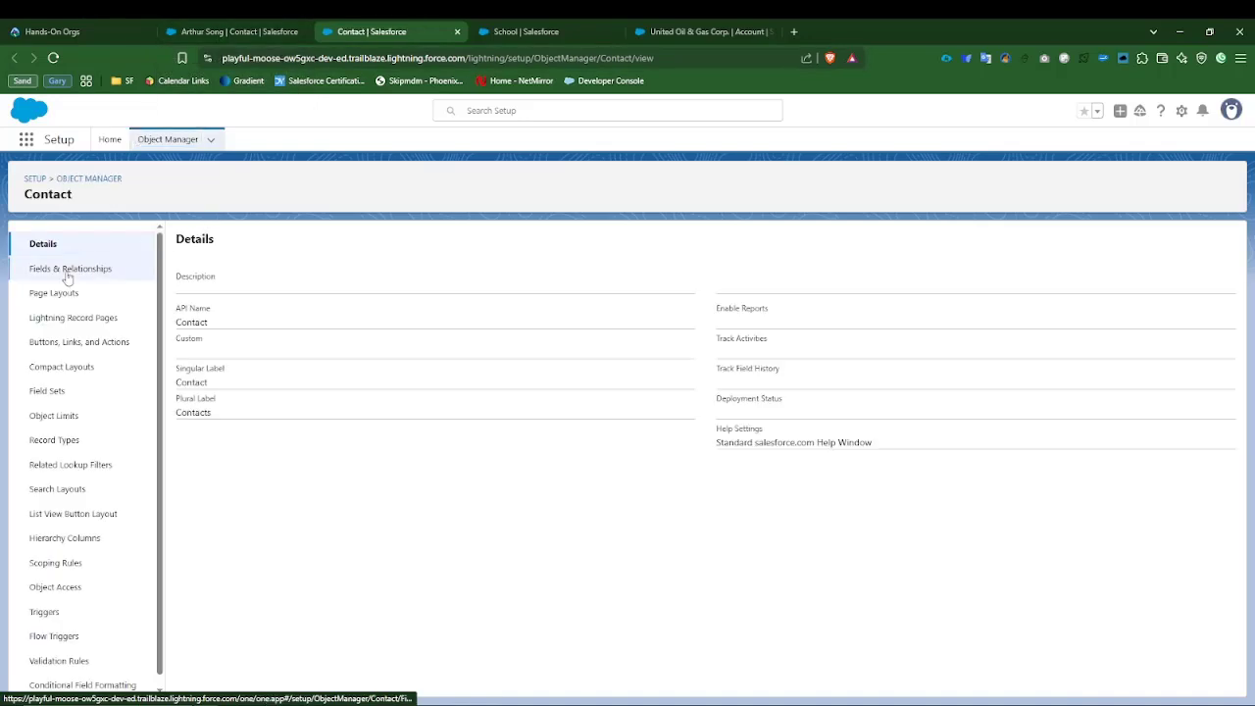
View the Contact object's flow triggers and start a new record-triggered flow for it.
{"action": "left_click", "coordinate": [66, 271]}
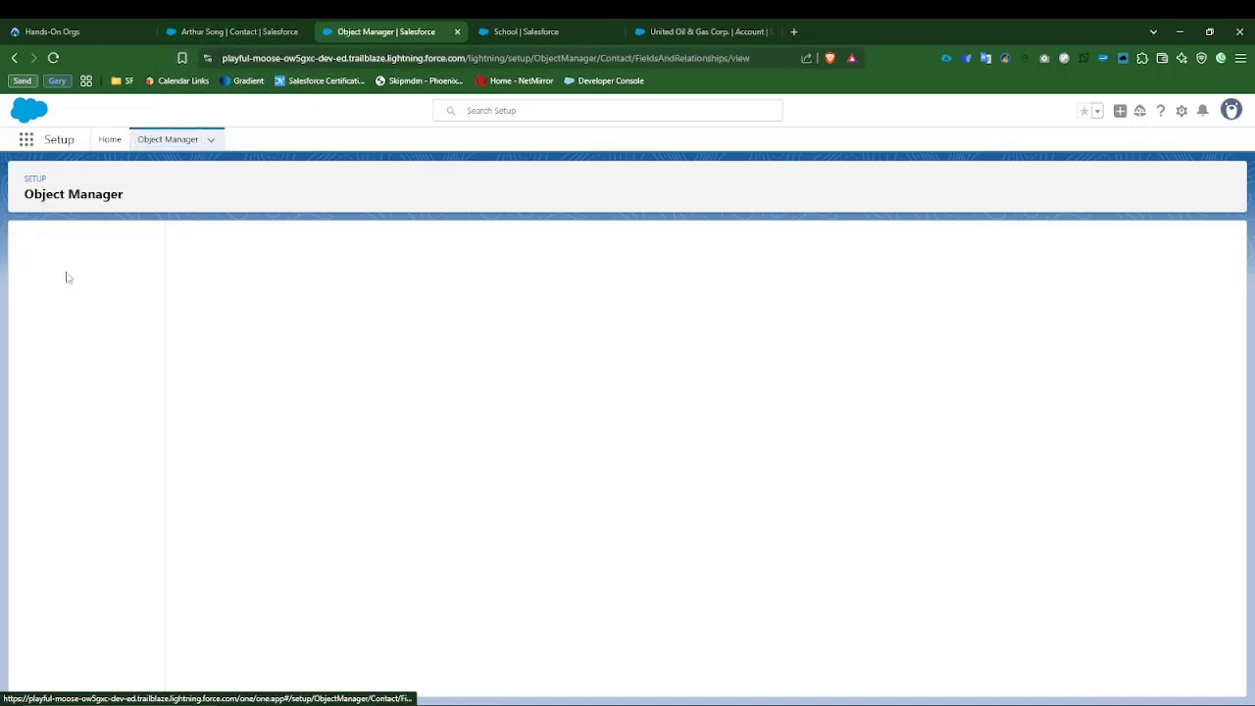
{"action": "left_click", "coordinate": [61, 624]}
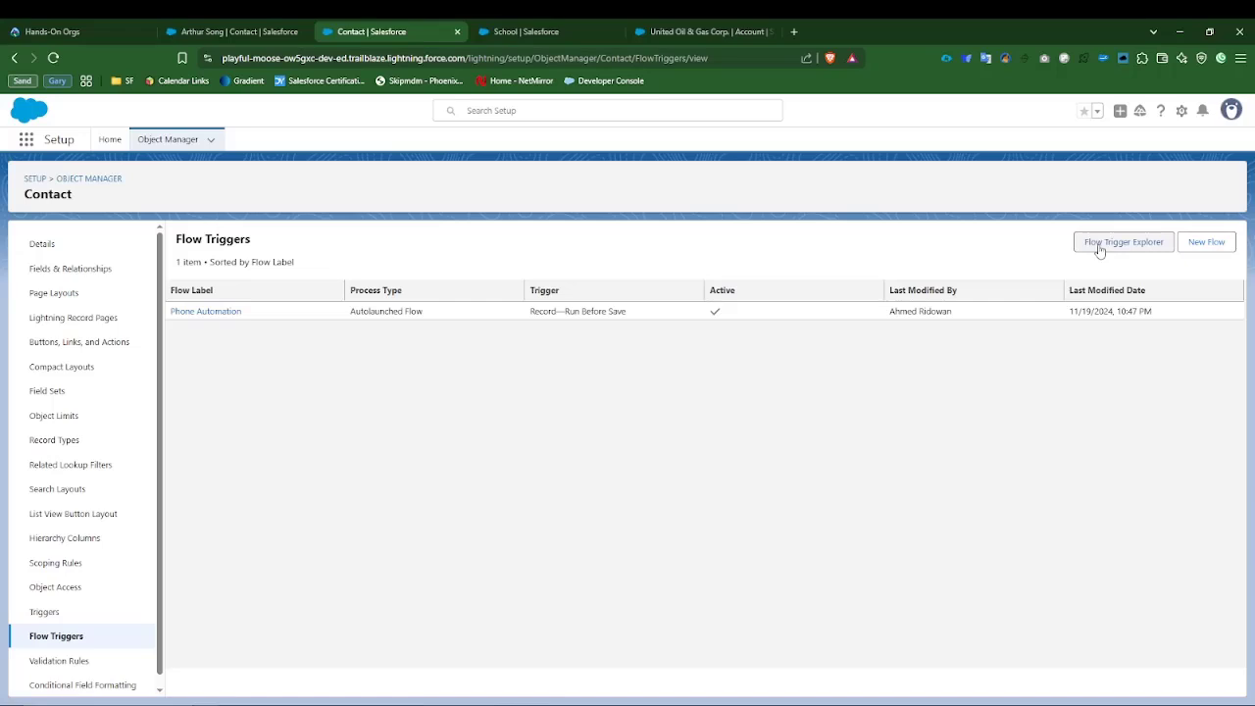
{"action": "left_click", "coordinate": [1099, 246]}
{"action": "left_click", "coordinate": [1215, 241]}
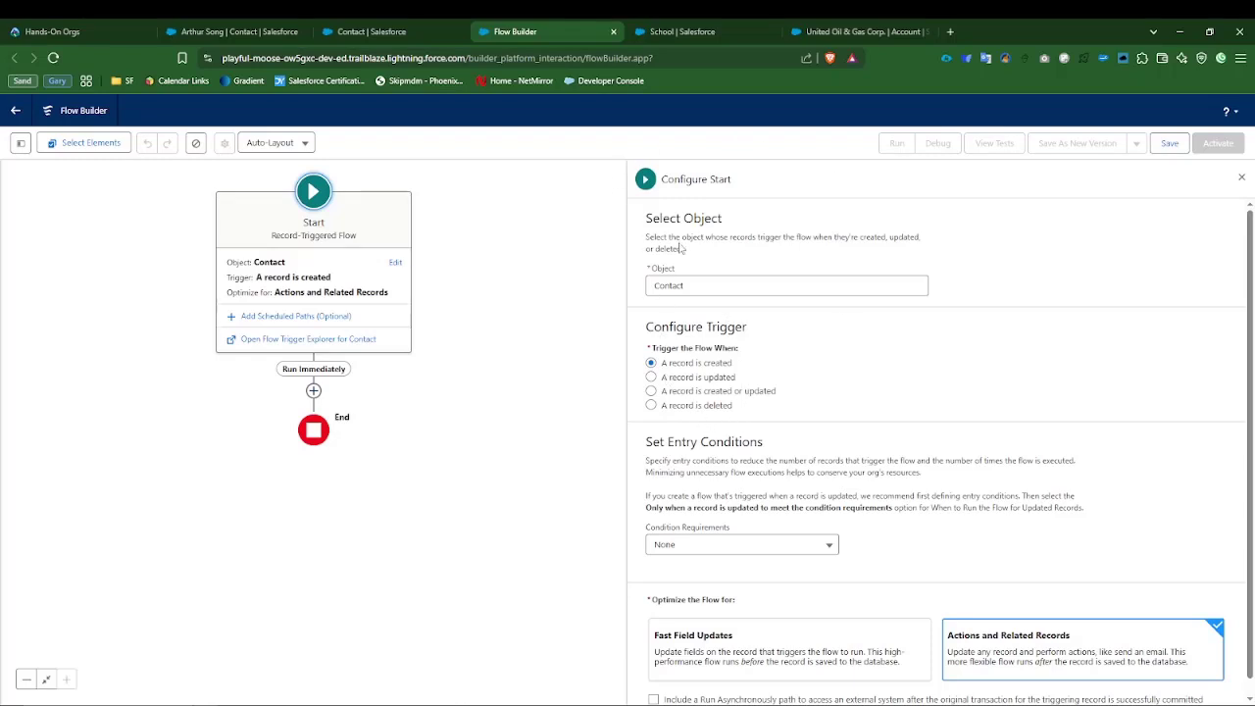
Trigger the flow when a record is updated and set its condition requirements to All Conditions Are Met (AND).
{"action": "left_click", "coordinate": [651, 377]}
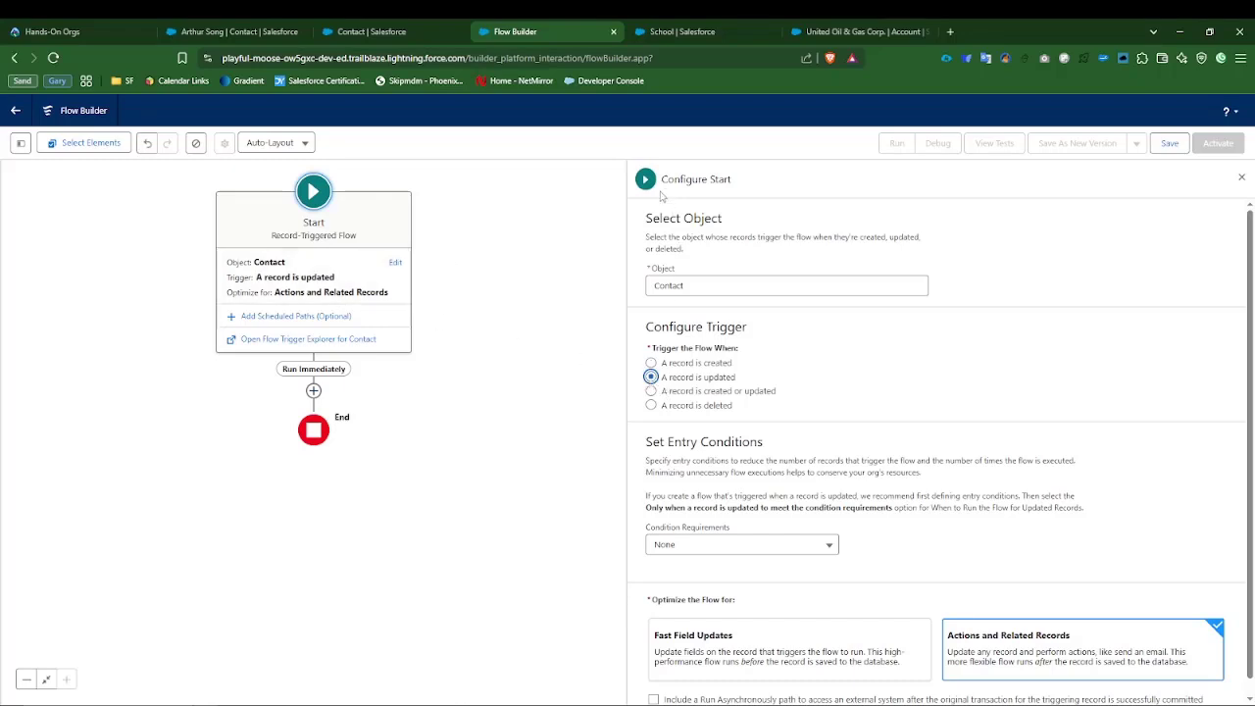
{"action": "scroll", "coordinate": [666, 390], "scroll_direction": "down", "scroll_amount": 1}
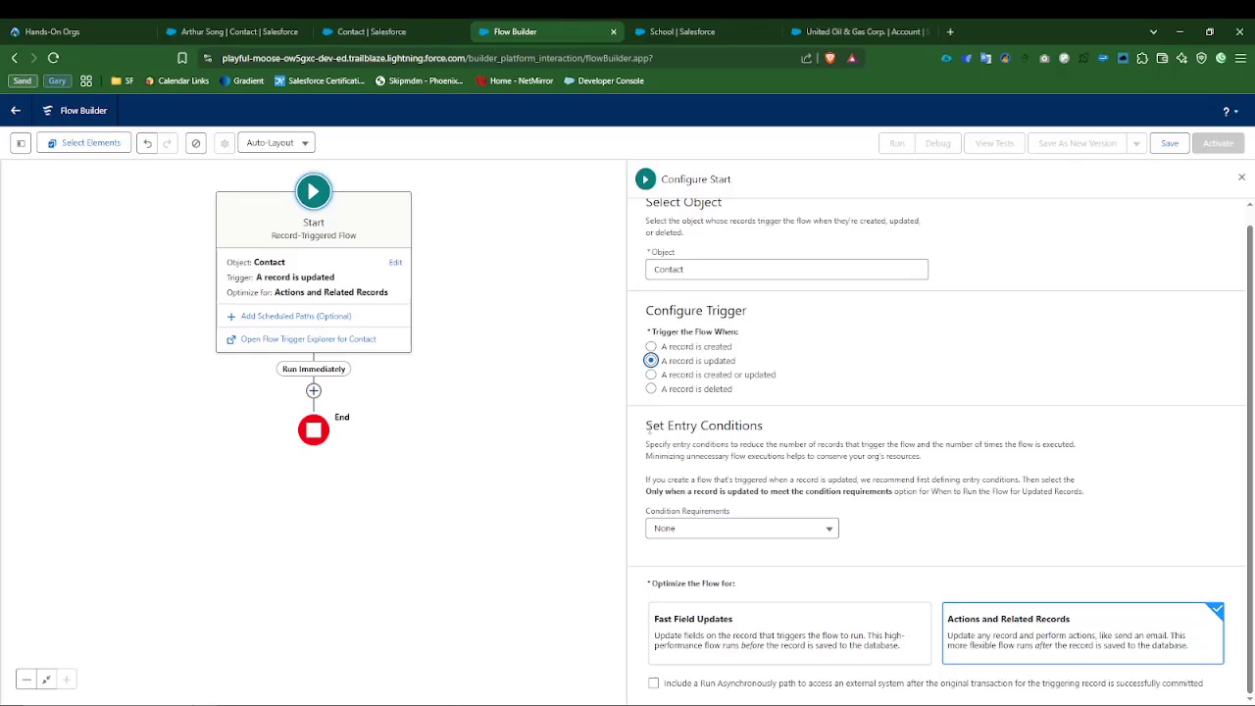
{"action": "left_click_drag", "start_coordinate": [648, 426], "coordinate": [763, 426]}
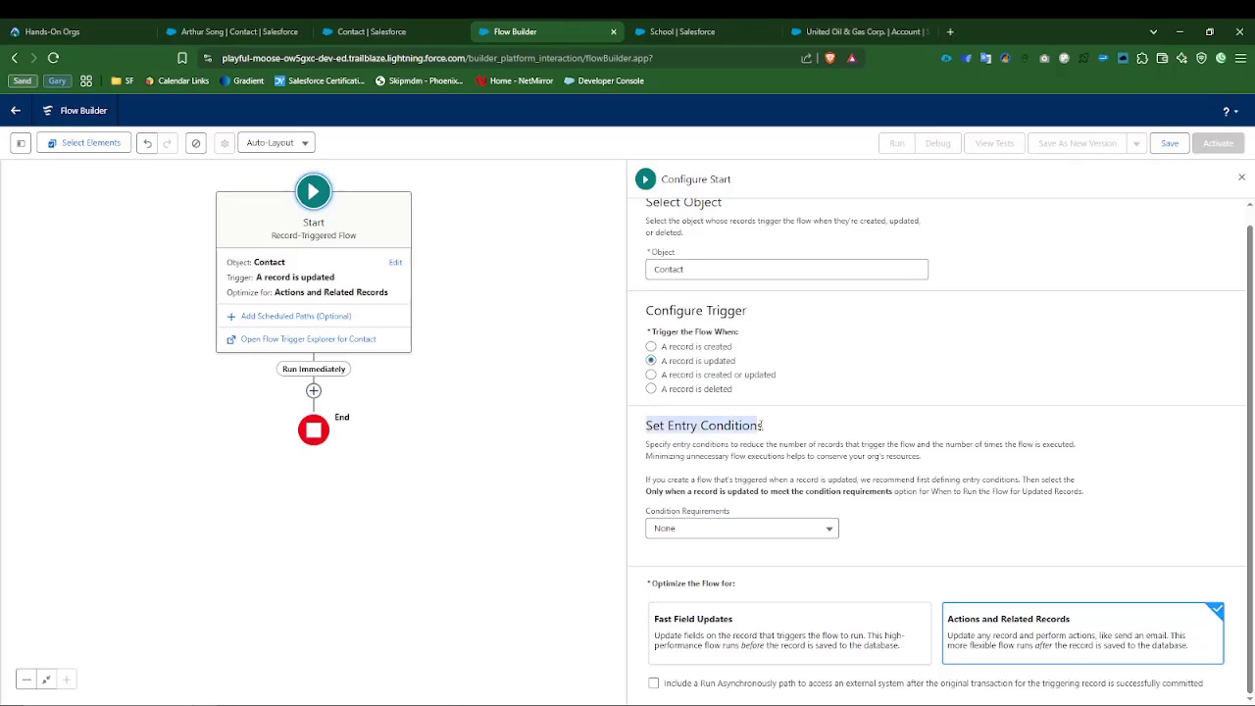
{"action": "left_click", "coordinate": [709, 529]}
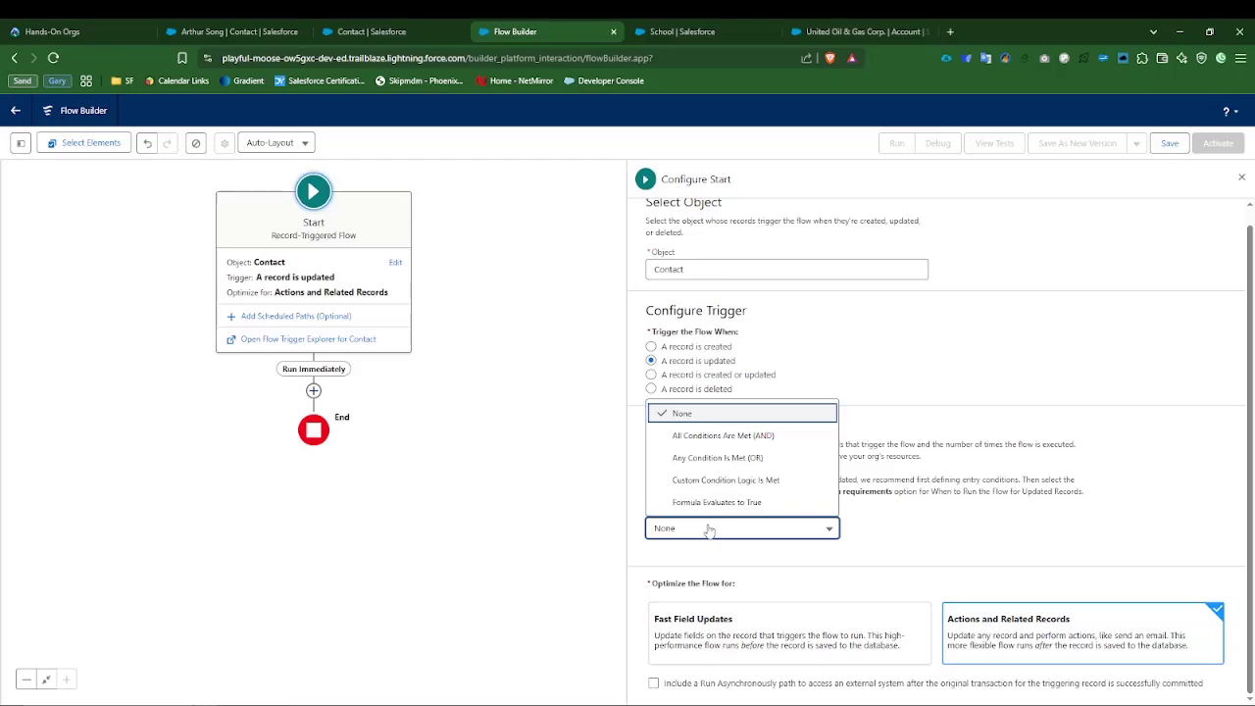
{"action": "left_click", "coordinate": [693, 440]}
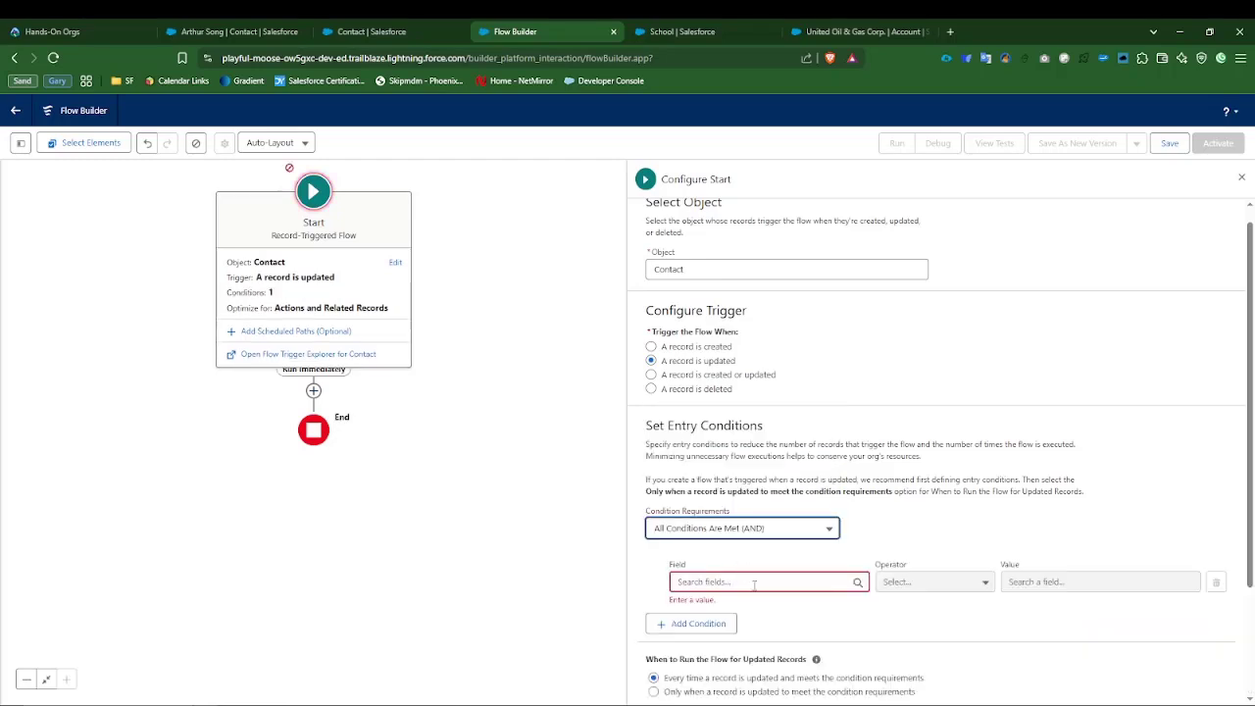
Search the entry condition's fields for Phone and choose Business Phone.
{"action": "left_click", "coordinate": [754, 586]}
{"action": "type", "text": "Phon"}
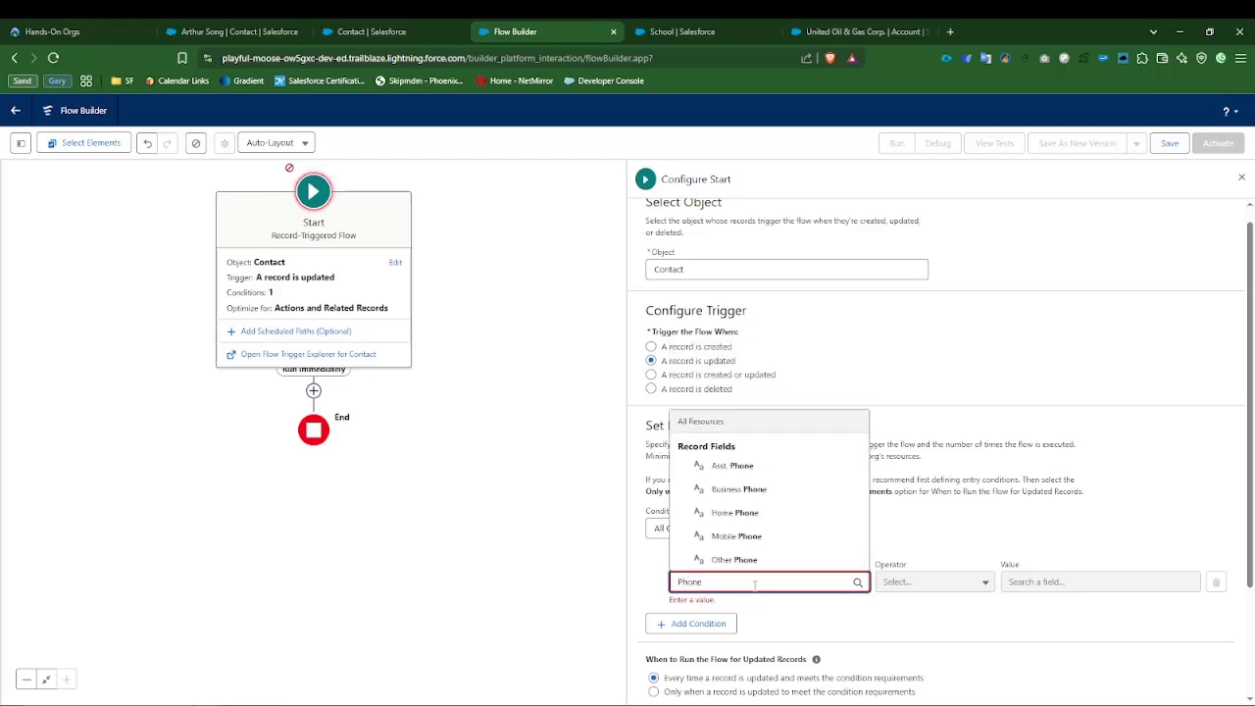
{"action": "type", "text": "e"}
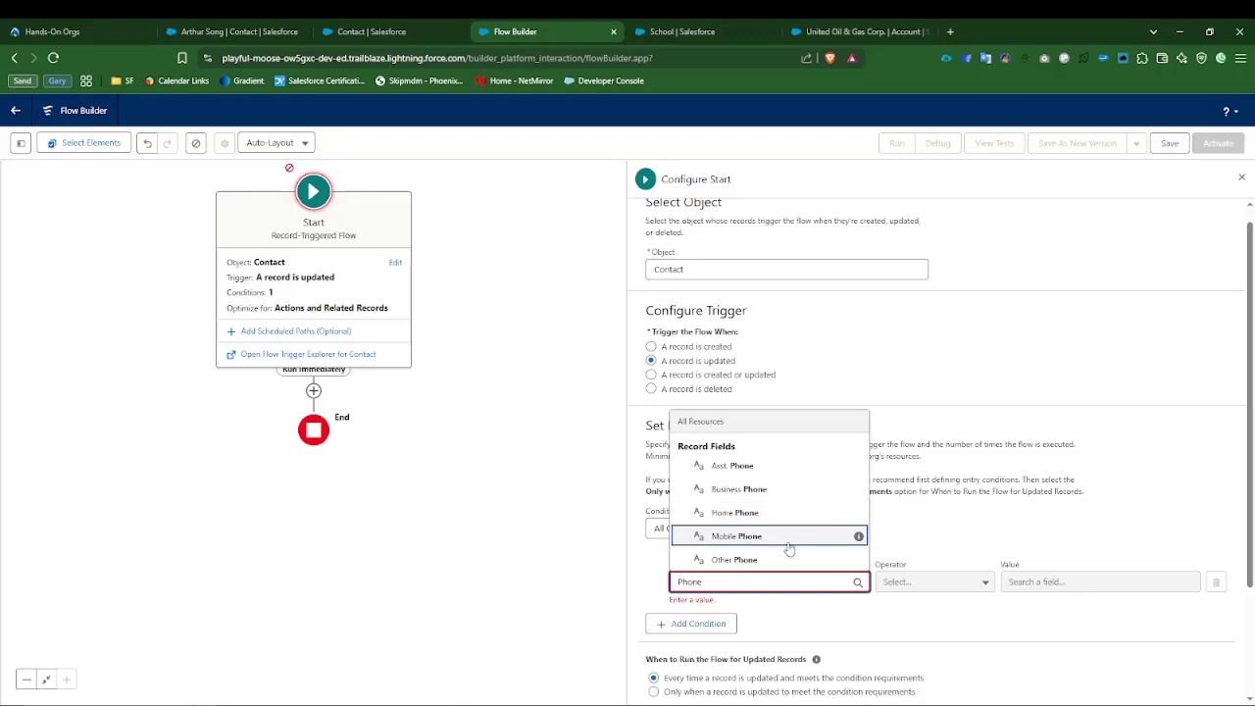
{"action": "scroll", "coordinate": [775, 471], "scroll_direction": "down", "scroll_amount": 1}
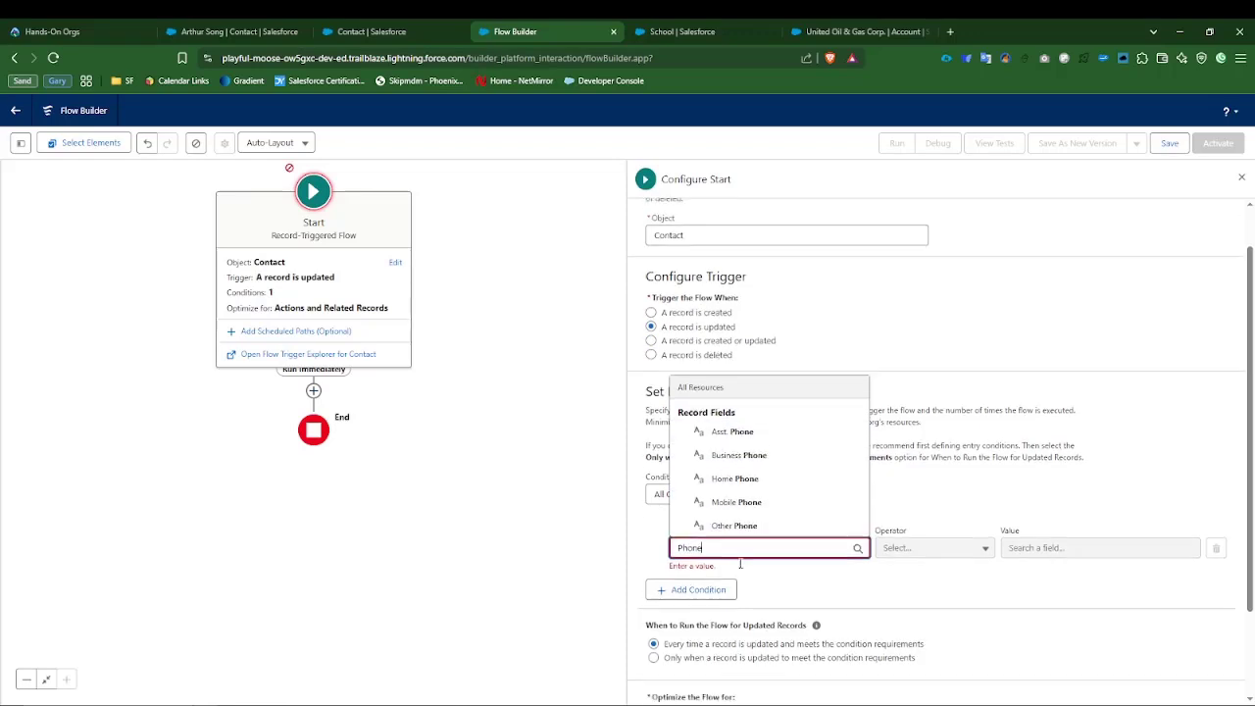
Check the contact record, then search the Contact object's fields for Phone and examine the Phone field's name.
{"action": "left_click", "coordinate": [245, 30]}
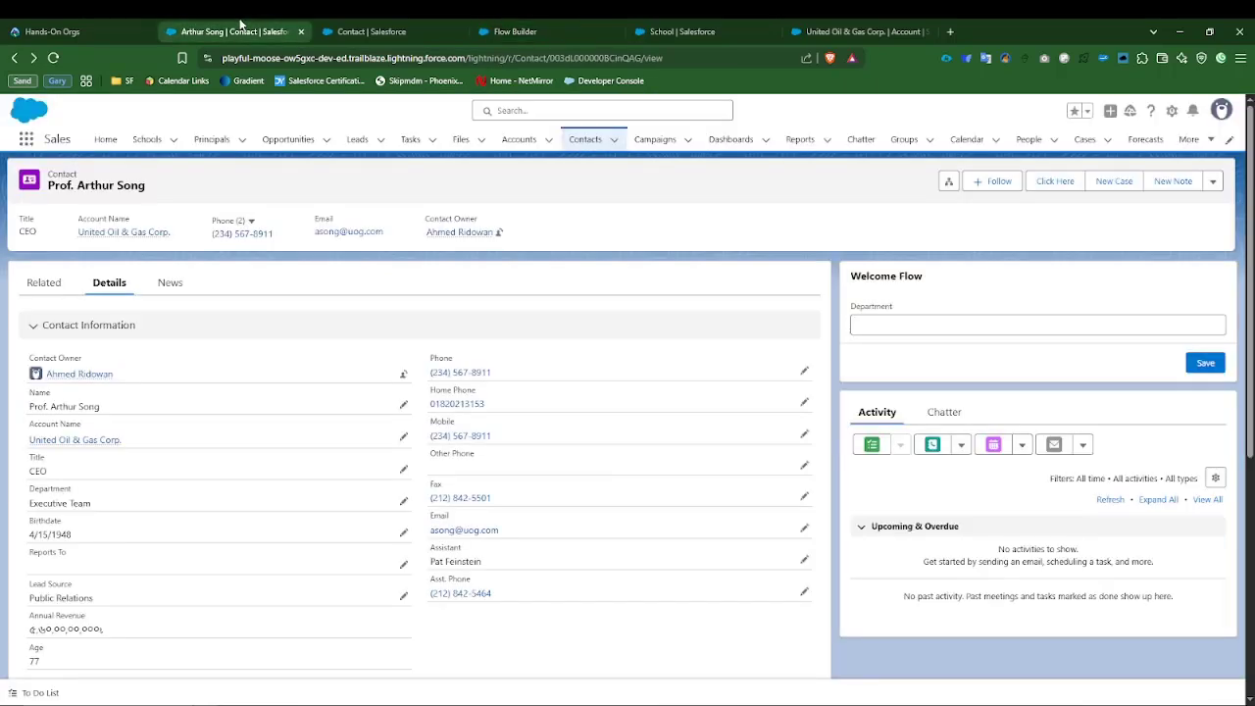
{"action": "left_click", "coordinate": [381, 29]}
{"action": "left_click", "coordinate": [271, 29]}
{"action": "left_click", "coordinate": [410, 30]}
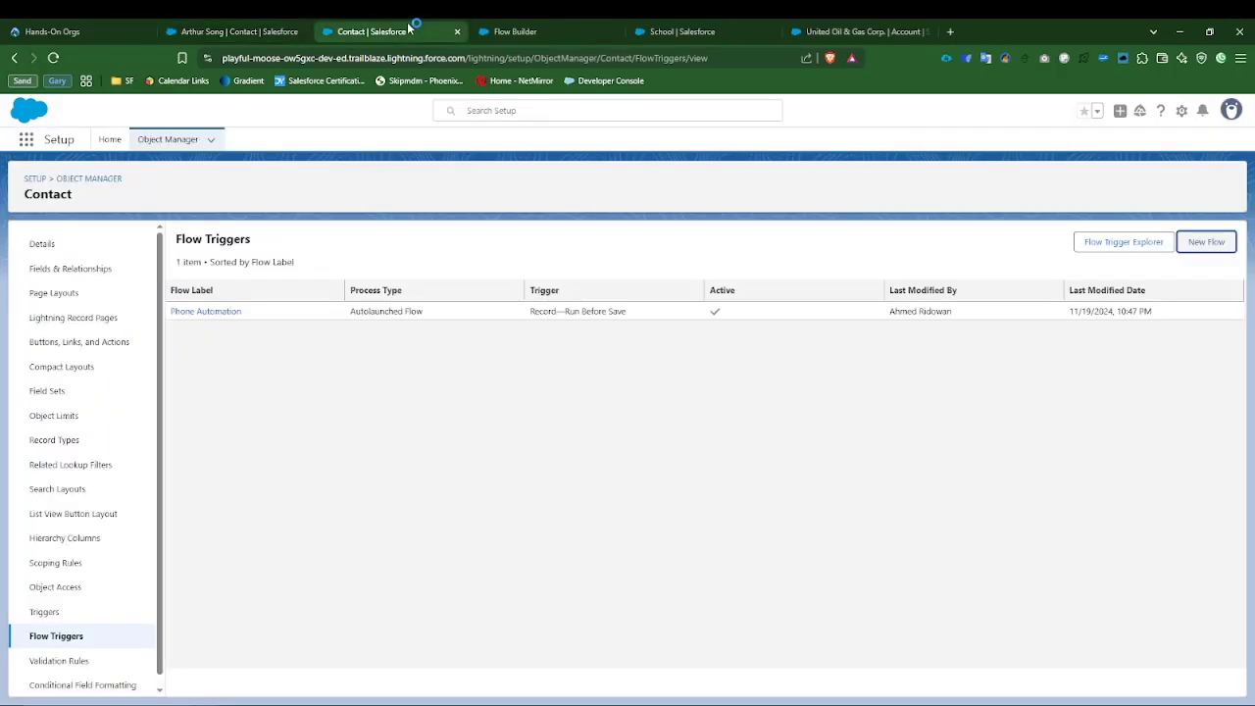
{"action": "left_click", "coordinate": [70, 267]}
{"action": "left_click", "coordinate": [863, 242]}
{"action": "type", "text": "Phone"}
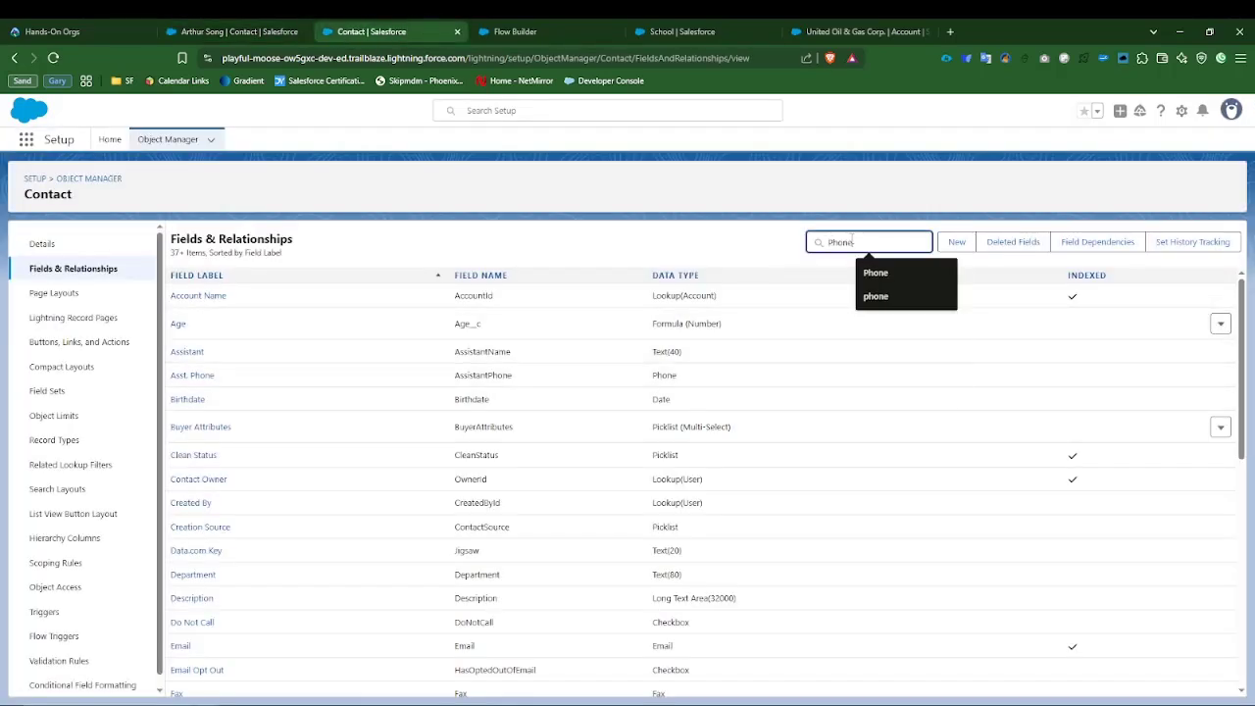
{"action": "left_click", "coordinate": [457, 538]}
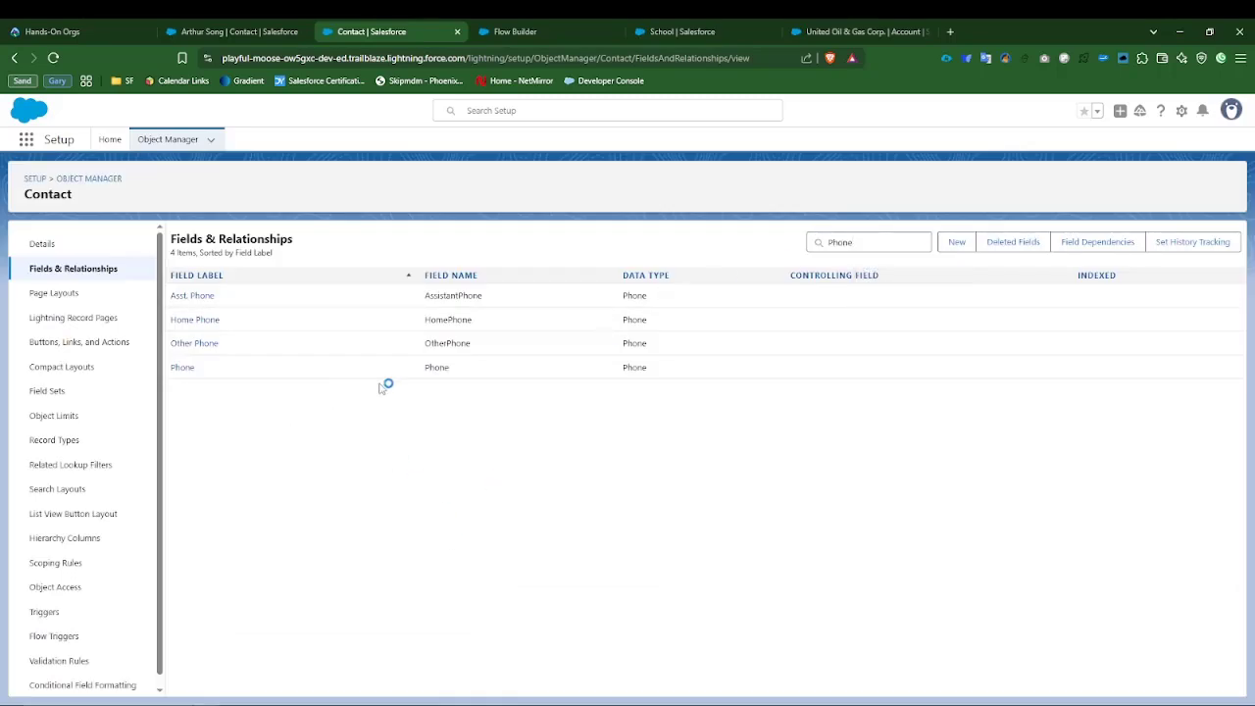
{"action": "left_click_drag", "start_coordinate": [426, 367], "coordinate": [491, 373]}
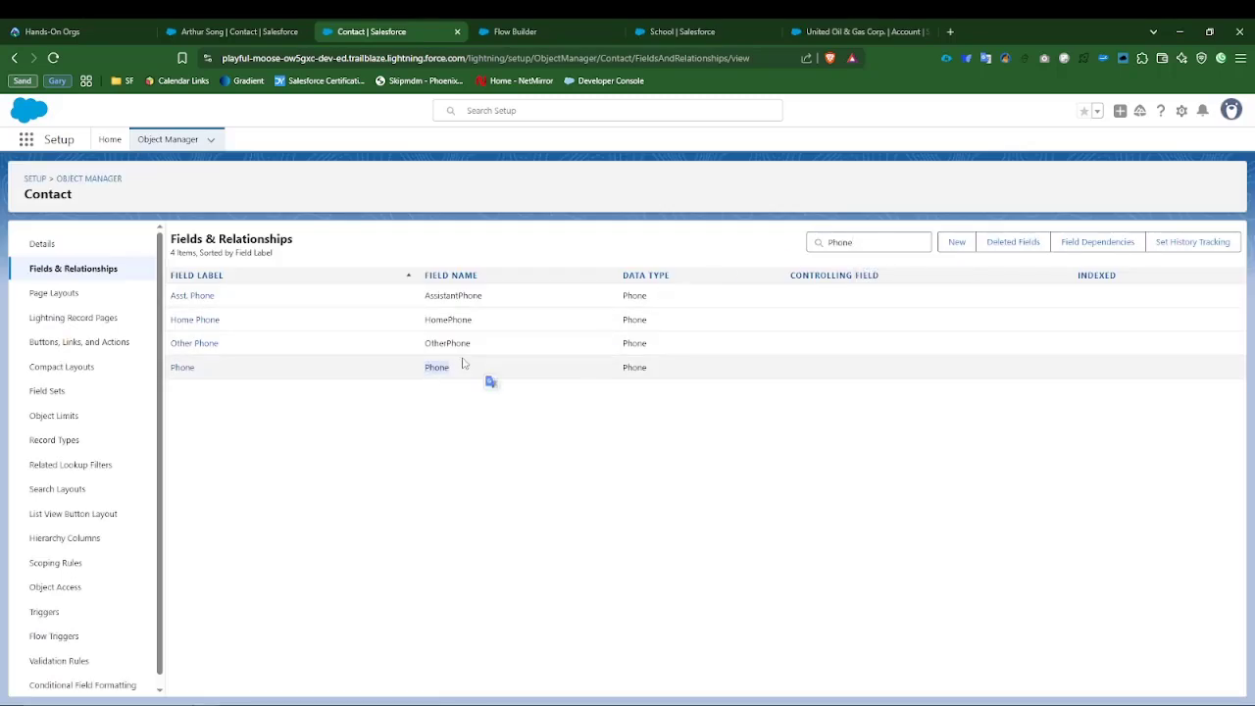
Replace the flow's entry condition field with Mobile Phone.
{"action": "left_click", "coordinate": [516, 31]}
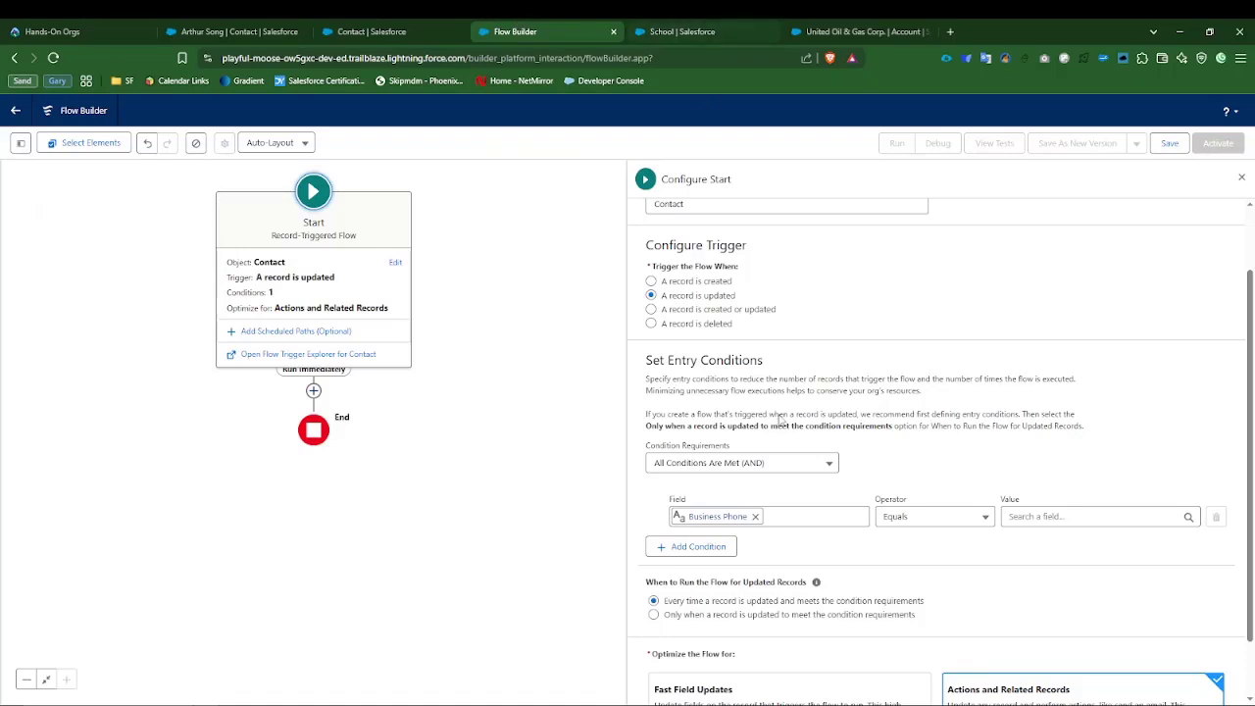
{"action": "left_click", "coordinate": [755, 517]}
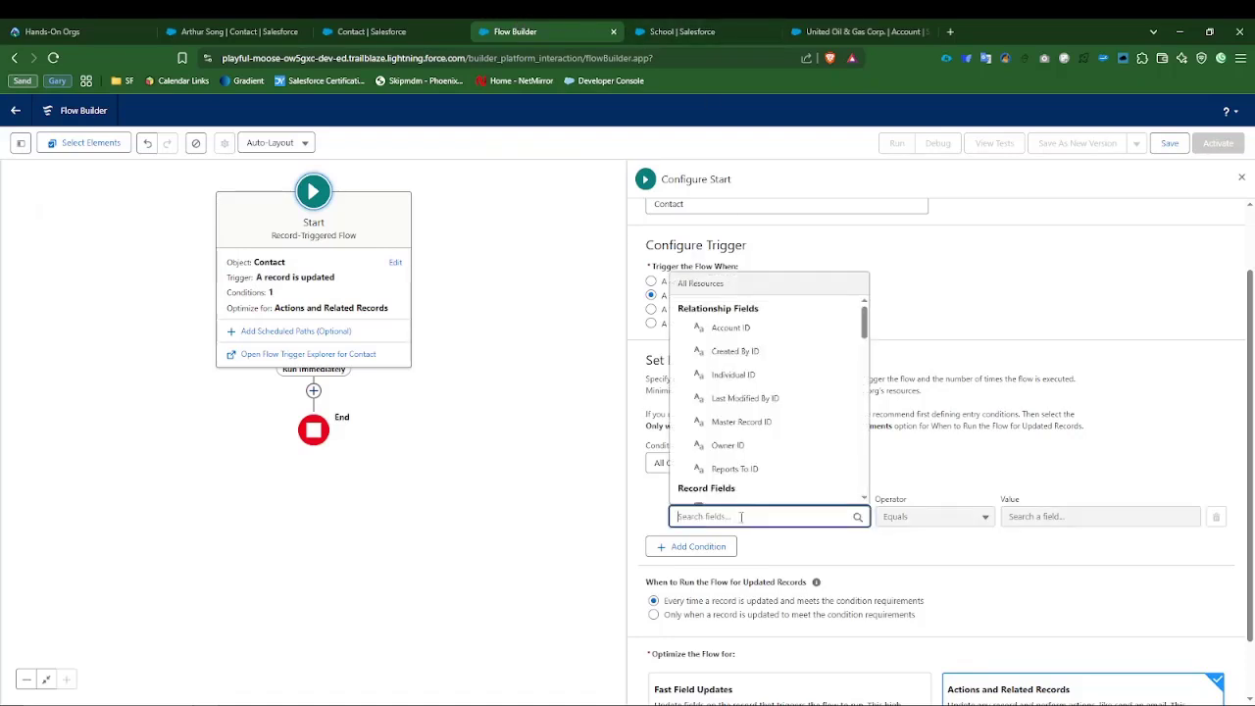
{"action": "type", "text": "Phone"}
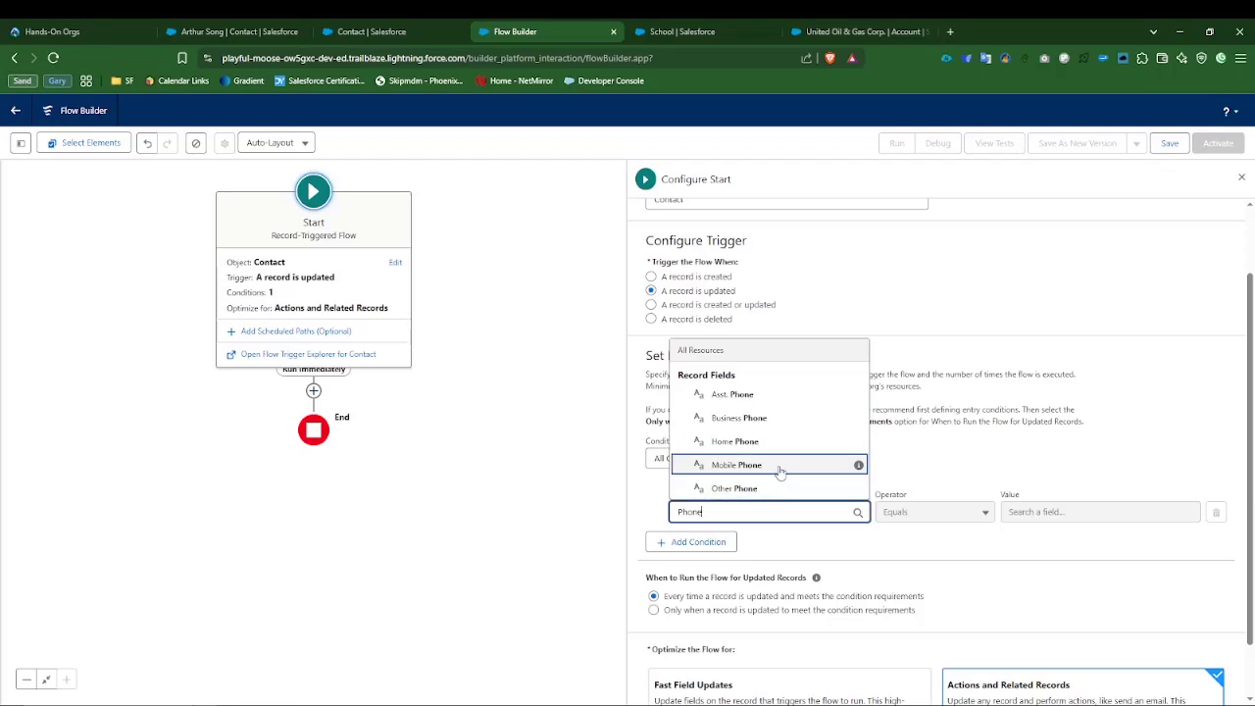
{"action": "left_click", "coordinate": [780, 469]}
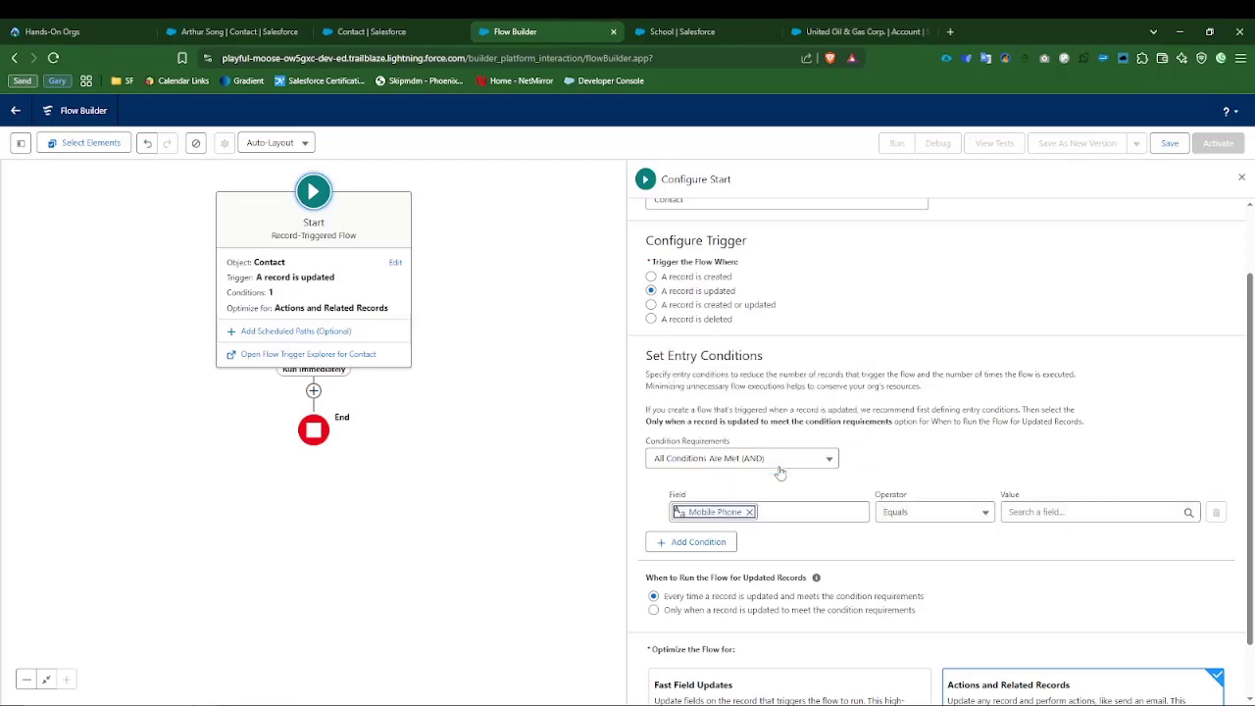
Check the Mobile field's label on the contact record and return to the flow's start configuration.
{"action": "left_click", "coordinate": [236, 31]}
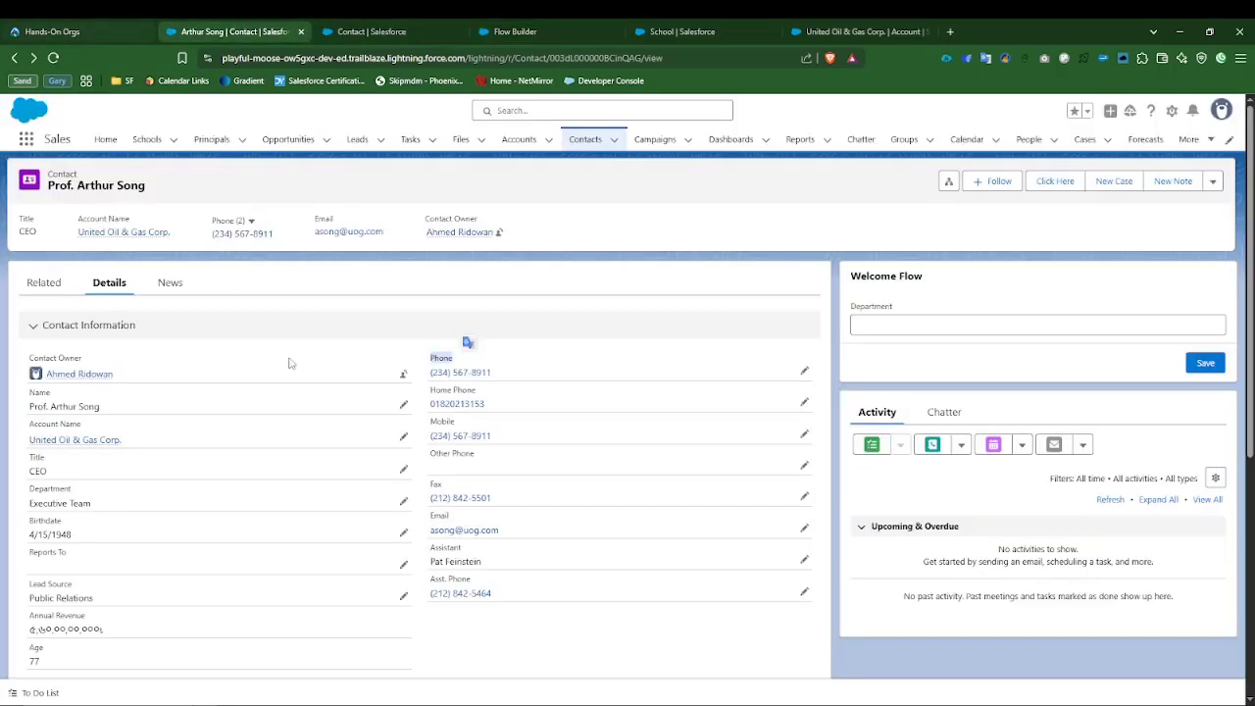
{"action": "double_click", "coordinate": [441, 420]}
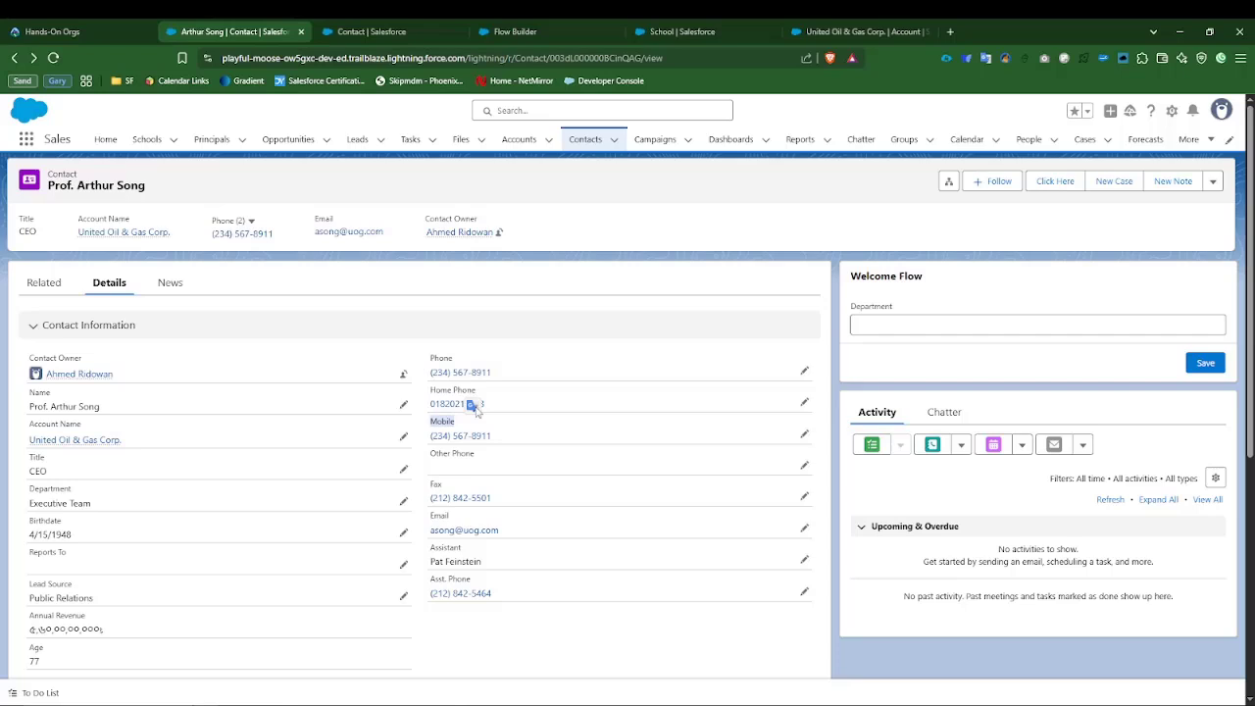
{"action": "left_click", "coordinate": [562, 27]}
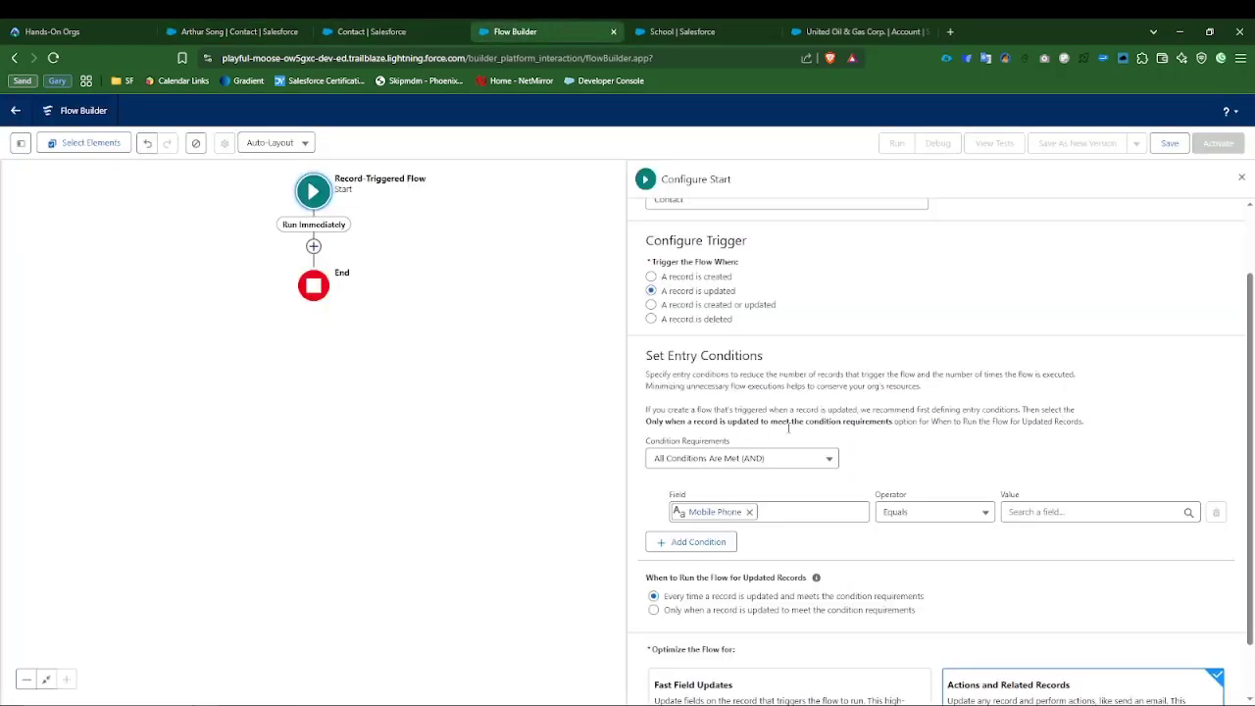
Complete the Mobile Phone entry condition with the operator Is Changed and the value True.
{"action": "left_click", "coordinate": [966, 516]}
{"action": "left_click", "coordinate": [942, 482]}
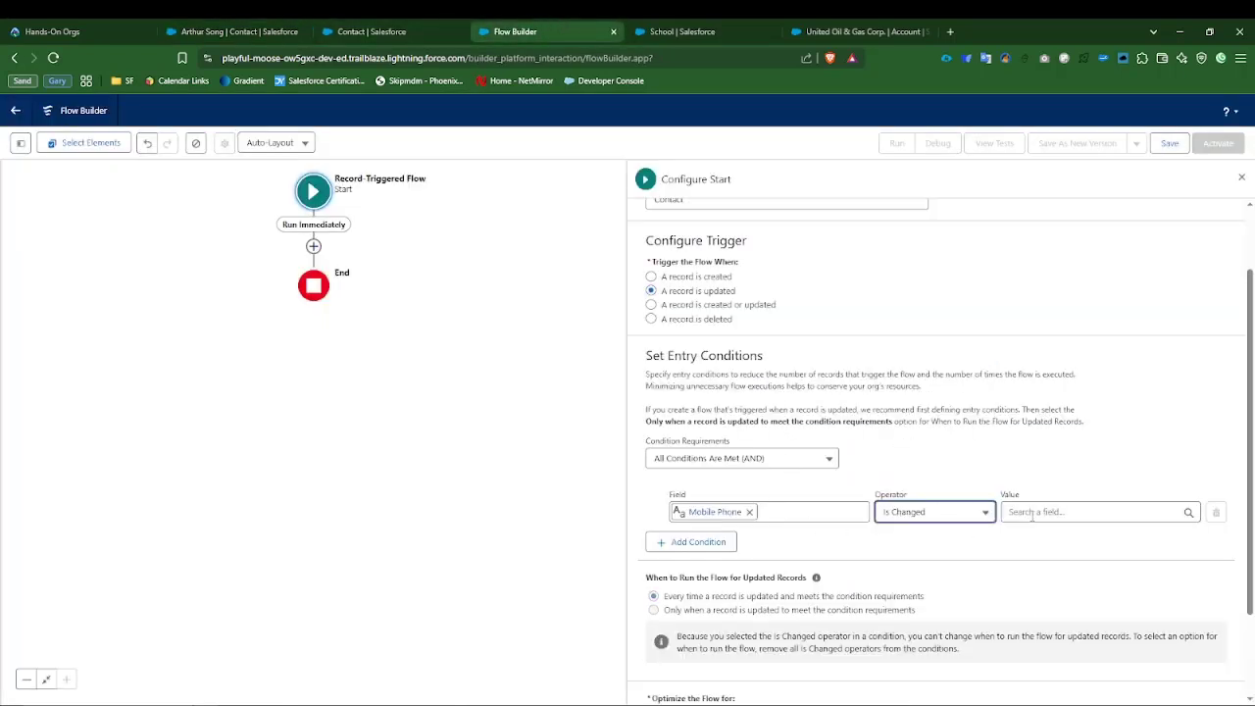
{"action": "left_click", "coordinate": [1033, 515]}
{"action": "left_click", "coordinate": [1054, 487]}
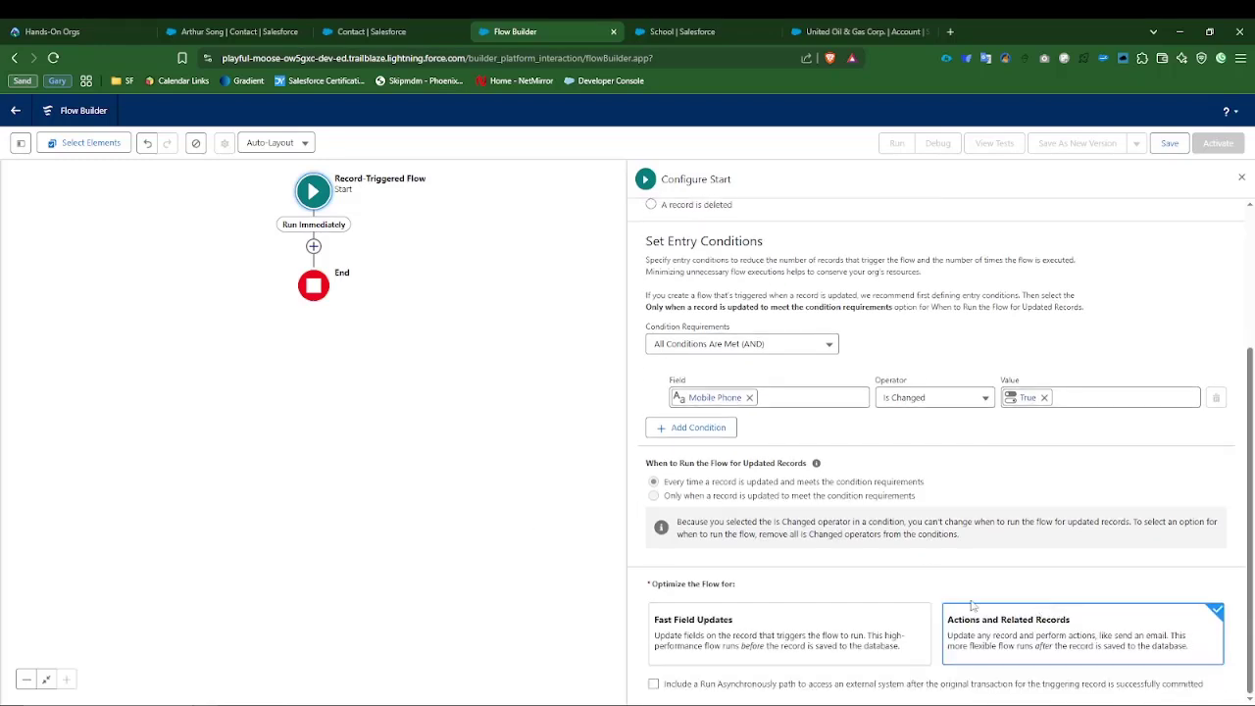
{"action": "scroll", "coordinate": [924, 588], "scroll_direction": "down", "scroll_amount": 2}
Open the Mobile field on the contact record for editing, cancel the edit, and return to the flow.
{"action": "left_click", "coordinate": [240, 31]}
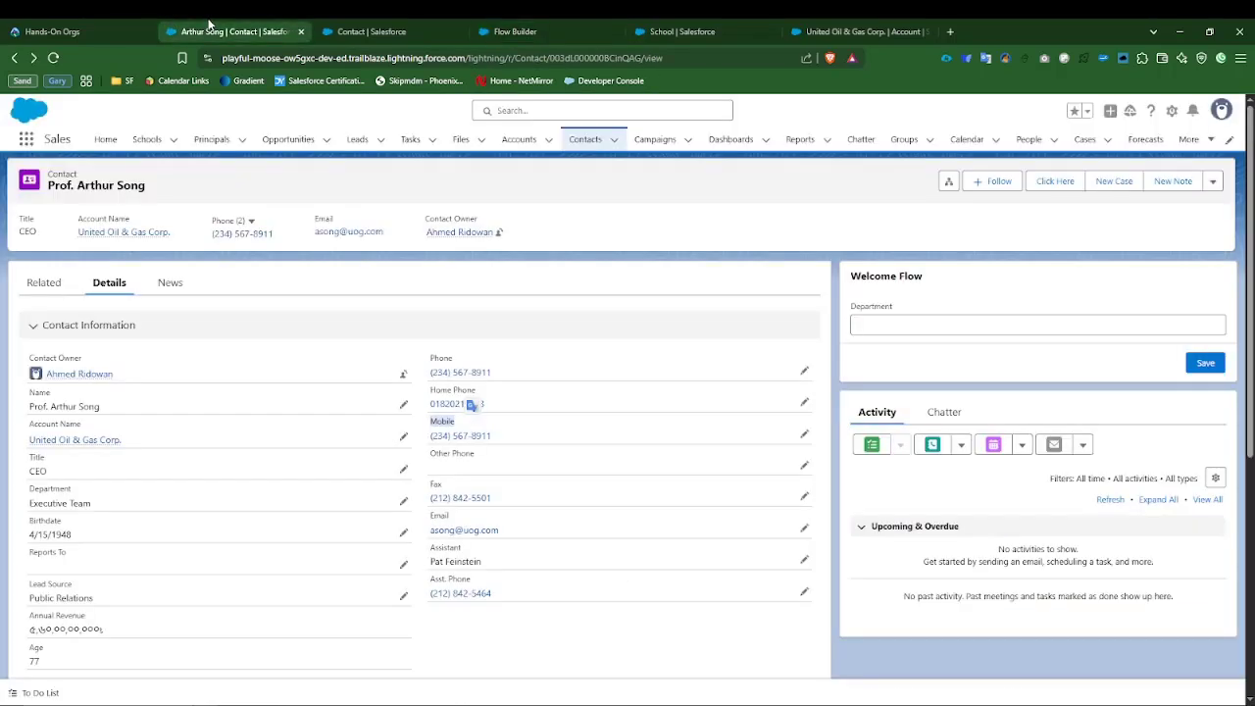
{"action": "left_click", "coordinate": [804, 434]}
{"action": "left_click", "coordinate": [601, 664]}
{"action": "left_click", "coordinate": [368, 31]}
{"action": "left_click", "coordinate": [510, 32]}
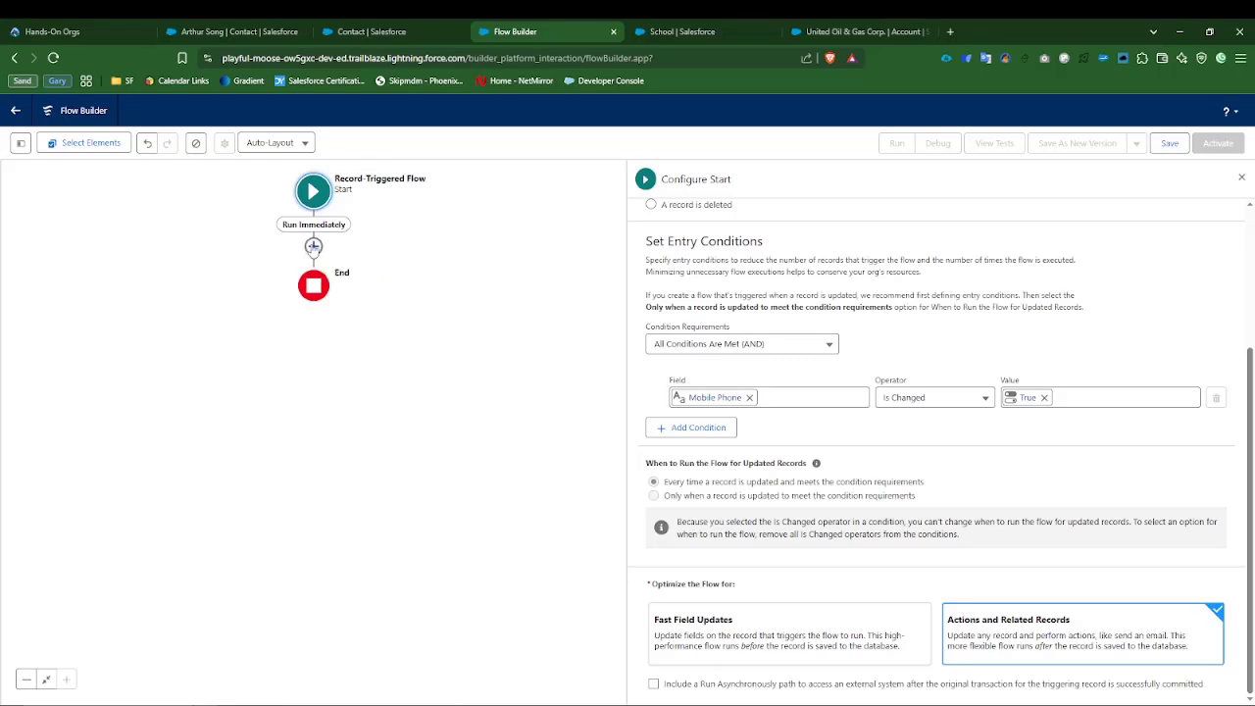
Add a Get Records element after the flow's start, label it Get Account, and set its object to Account.
{"action": "left_click", "coordinate": [313, 247]}
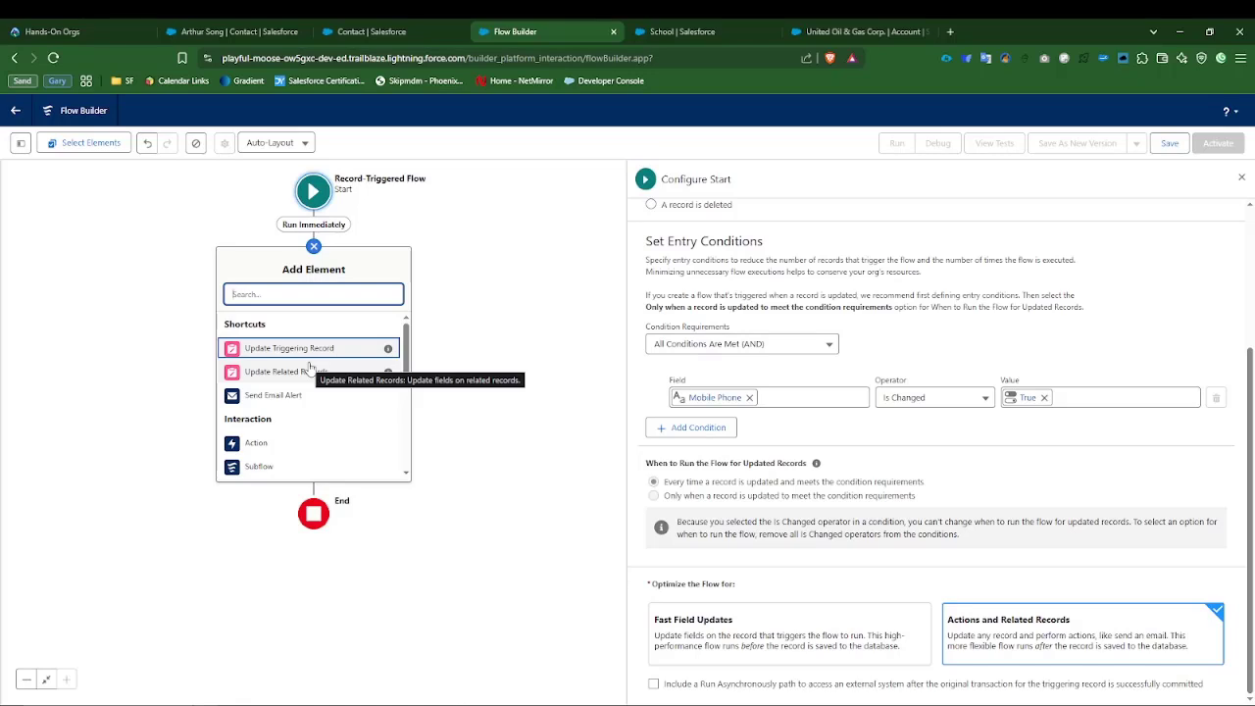
{"action": "type", "text": "get"}
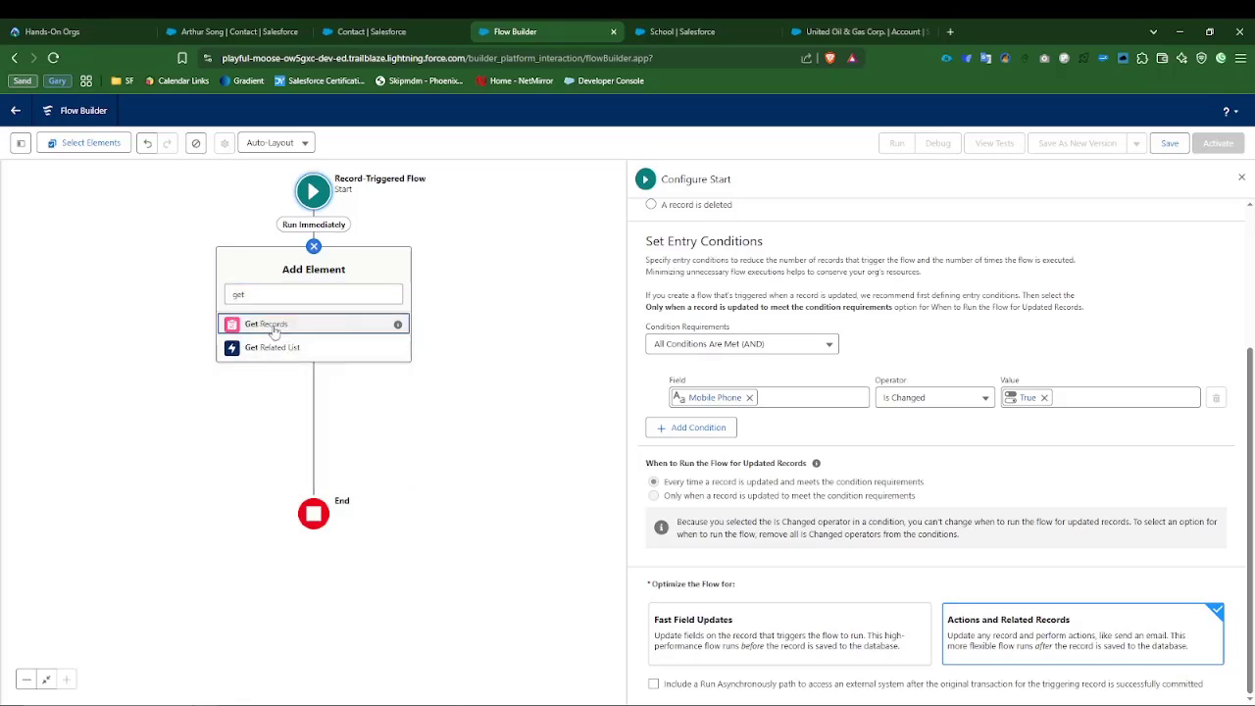
{"action": "left_click", "coordinate": [273, 324]}
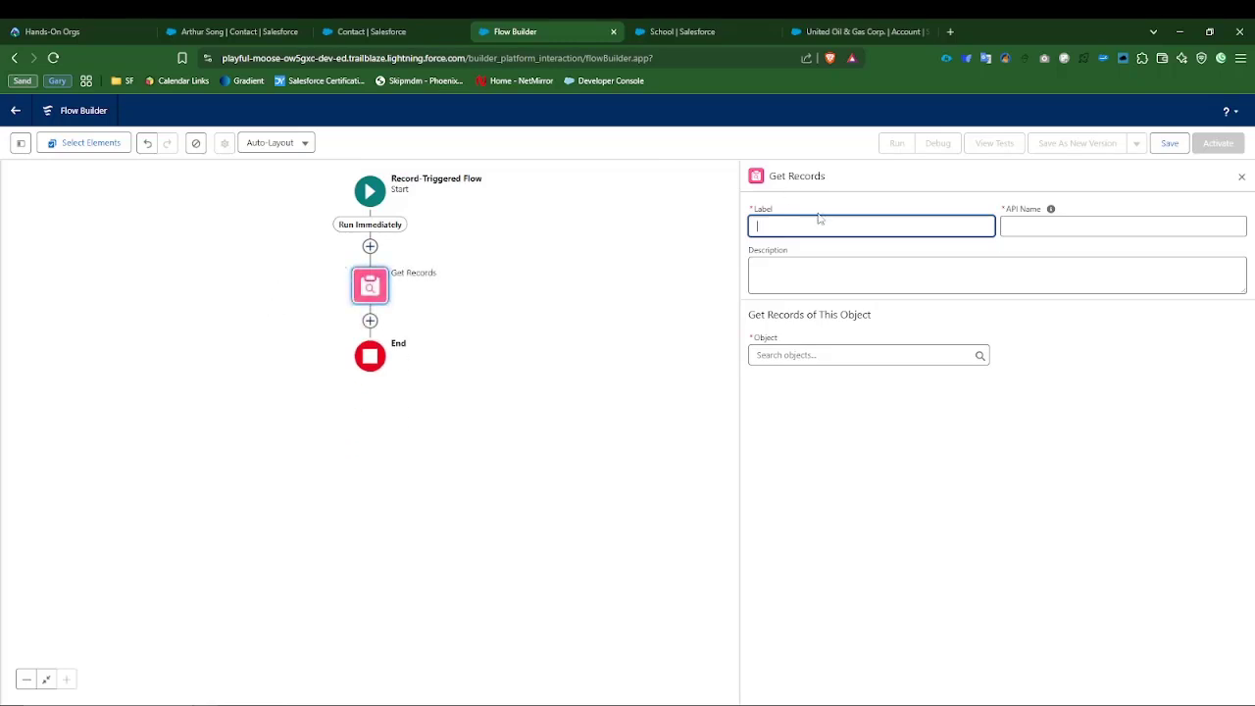
{"action": "type", "text": "Get Account"}
{"action": "left_click", "coordinate": [794, 355]}
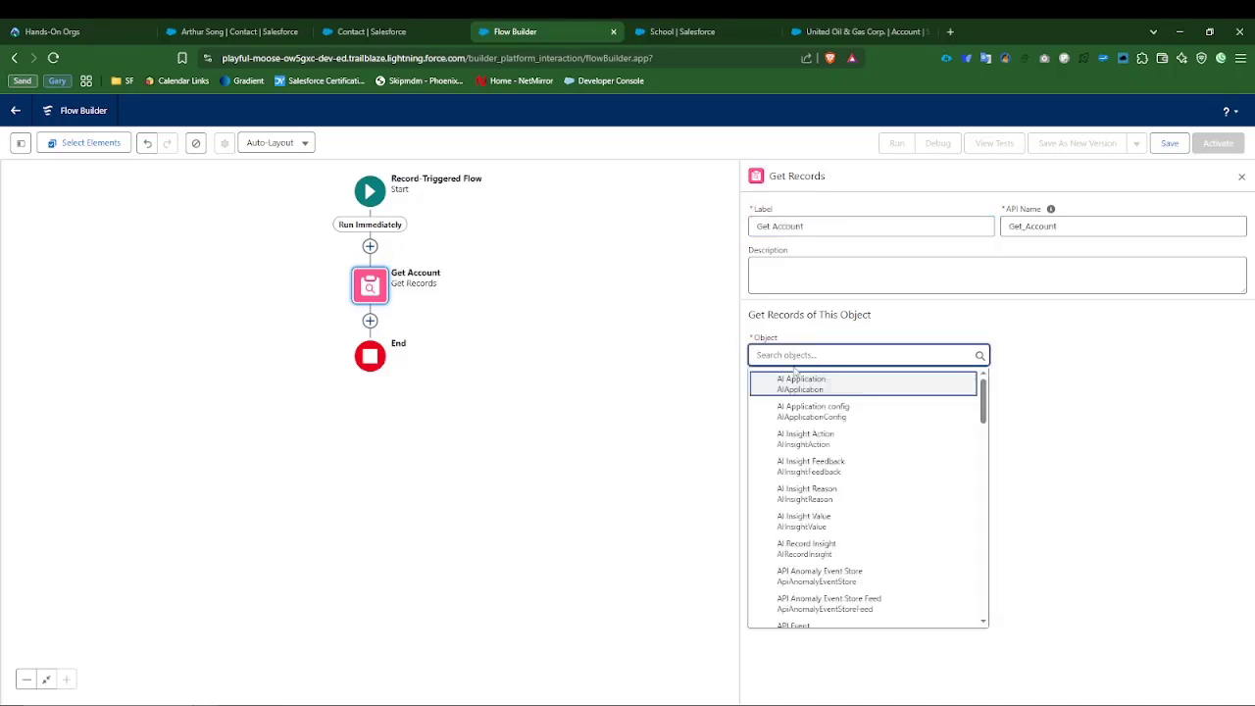
{"action": "type", "text": "accc"}
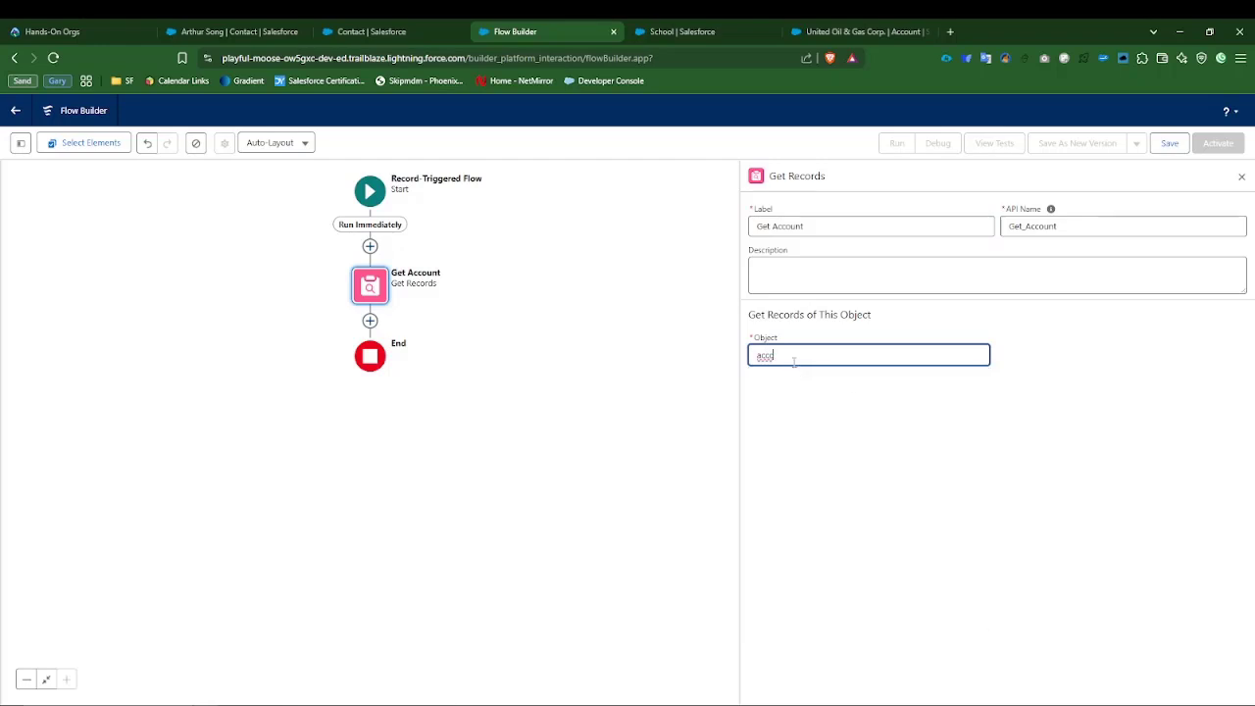
{"action": "left_click", "coordinate": [793, 383]}
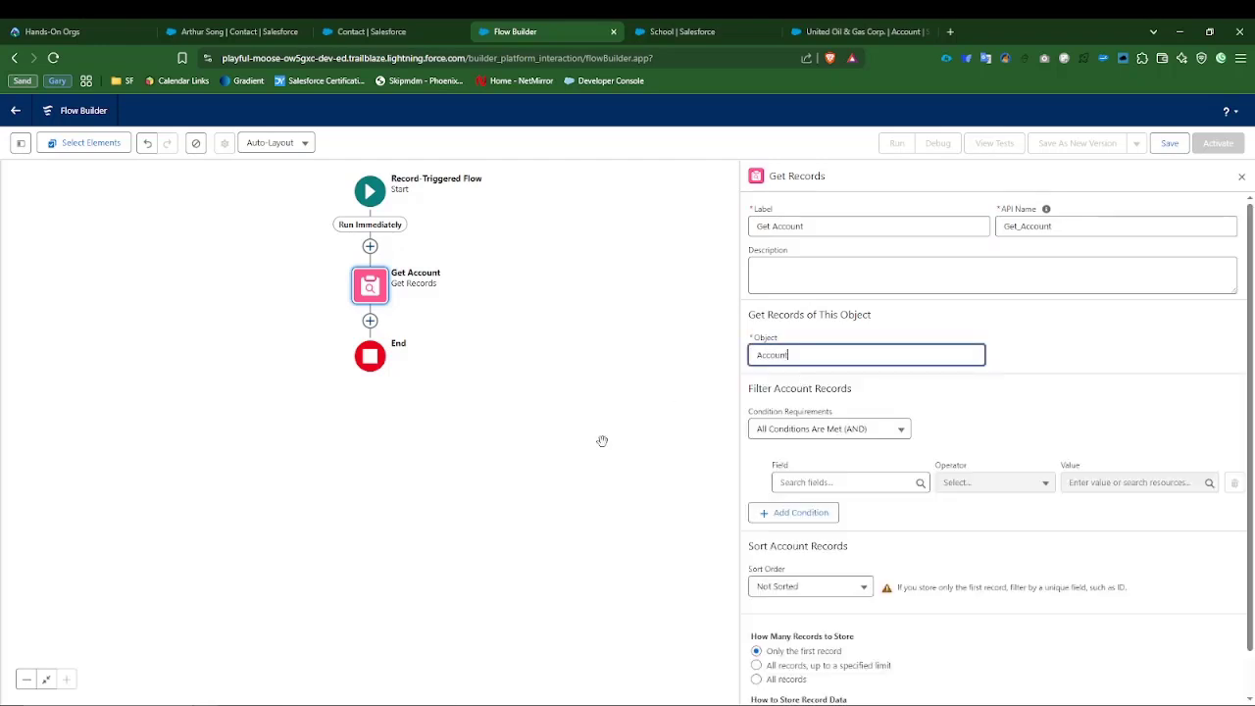
Check which account the contact record's Account Name field refers to, and return to the flow.
{"action": "left_click", "coordinate": [221, 31]}
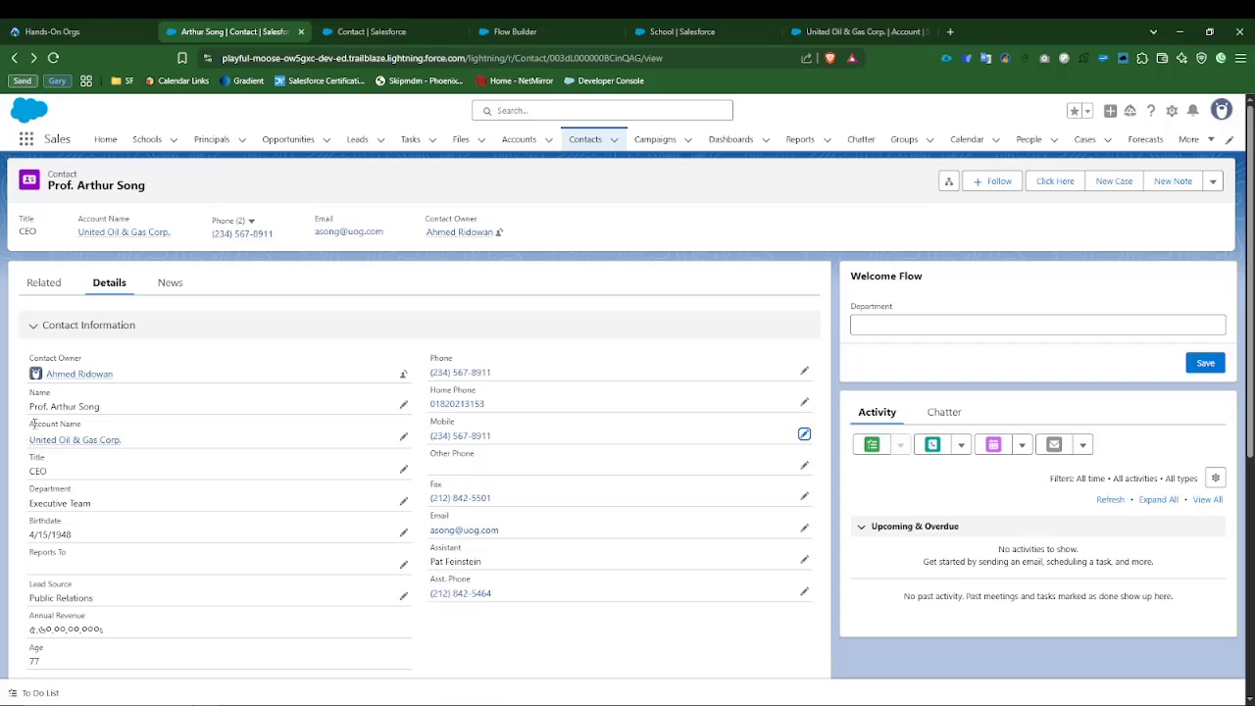
{"action": "left_click_drag", "start_coordinate": [30, 432], "coordinate": [162, 446]}
{"action": "key", "text": "ctrl+Tab"}
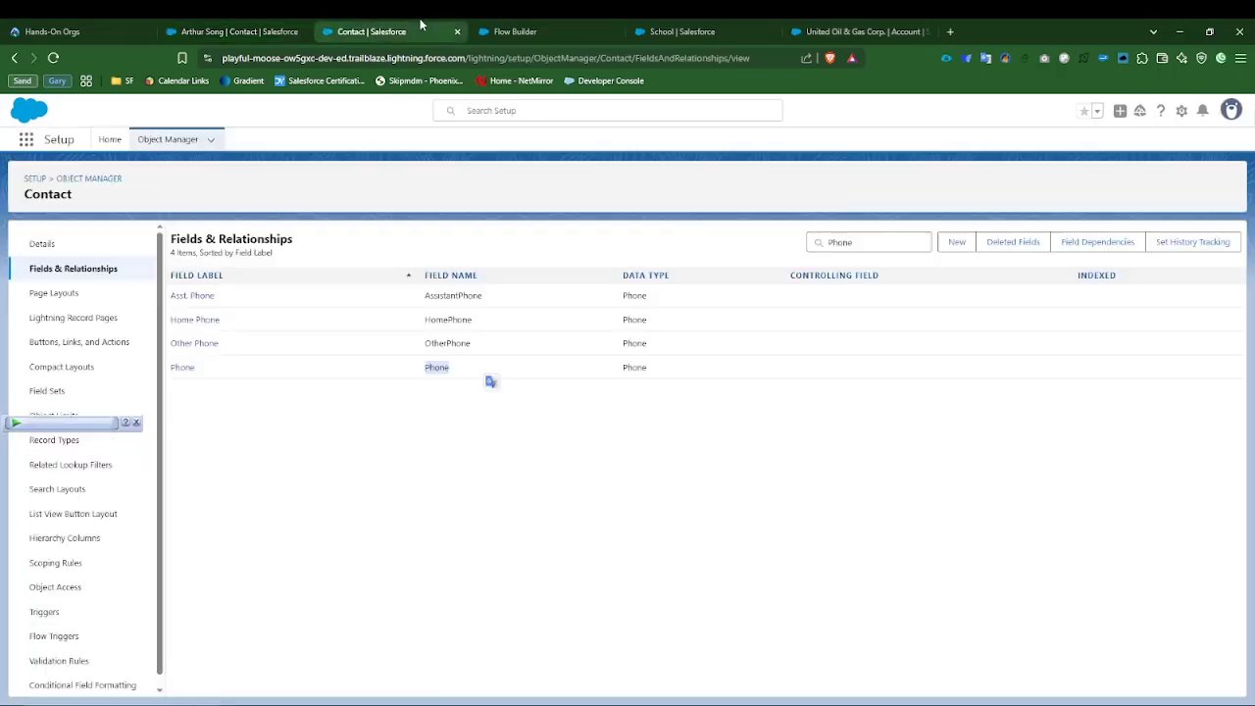
{"action": "key", "text": "ctrl+Tab"}
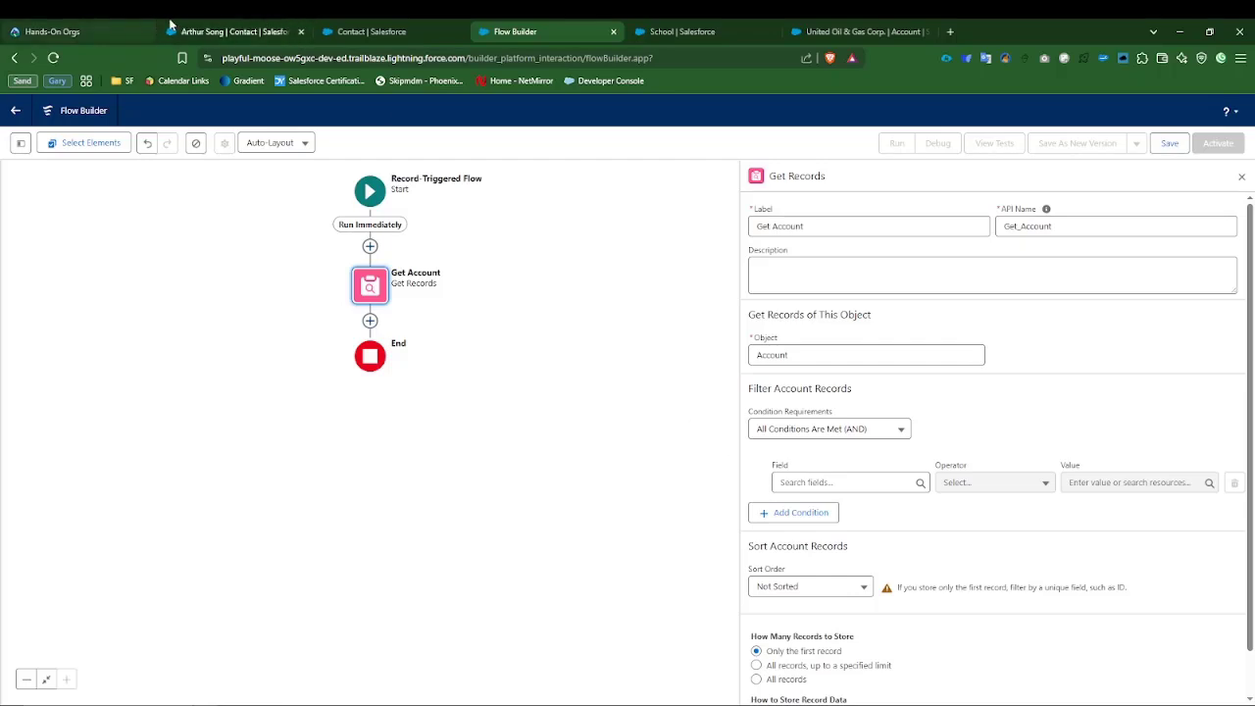
Display the All Accounts list view to examine the available account records, and return to the flow.
{"action": "left_click", "coordinate": [858, 28]}
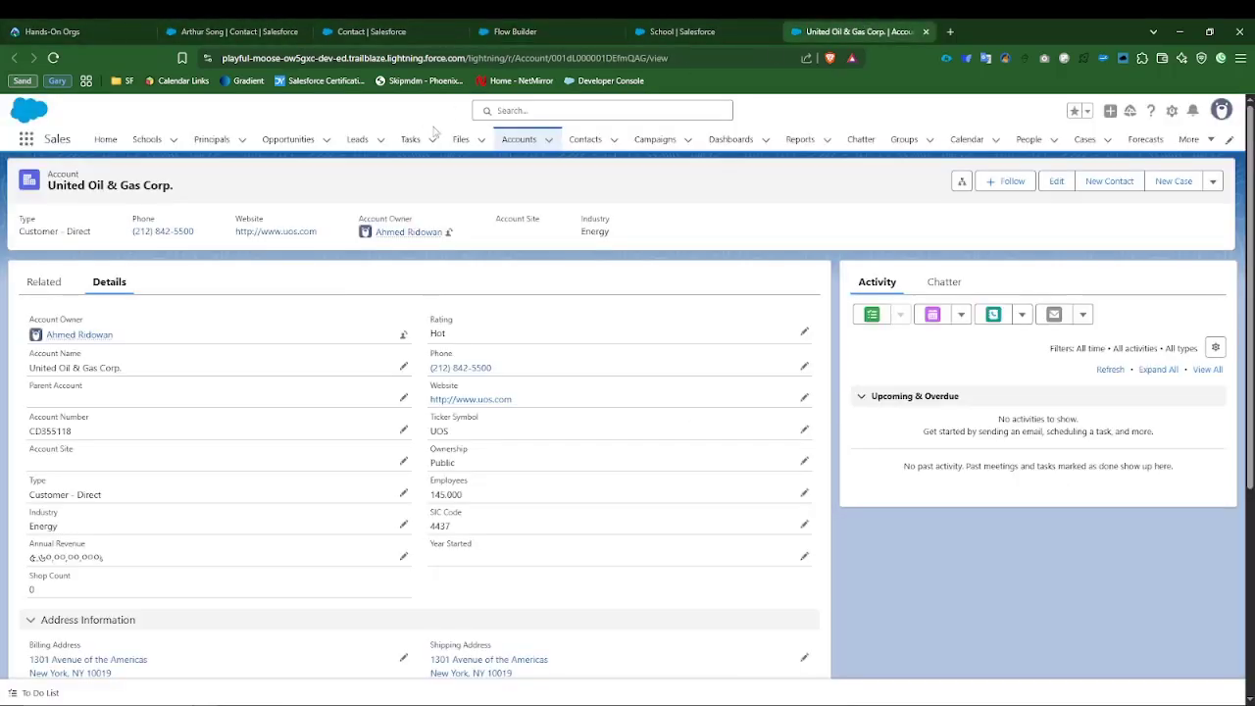
{"action": "left_click", "coordinate": [519, 139]}
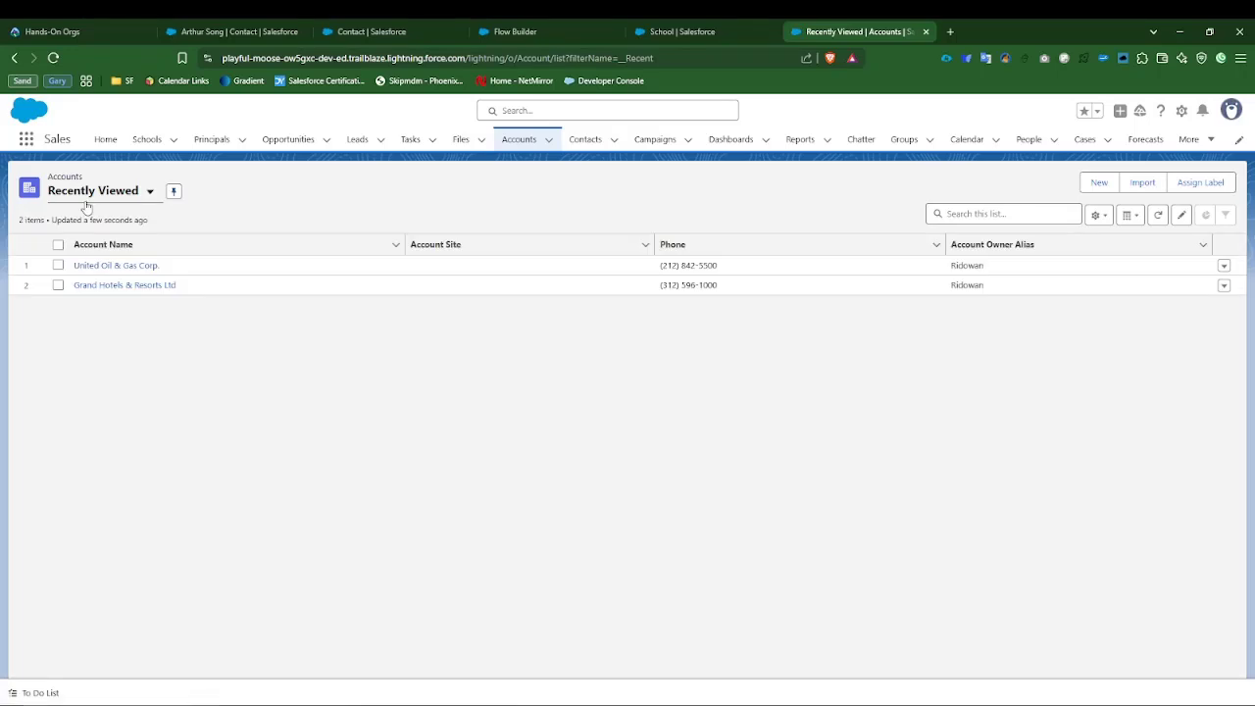
{"action": "left_click", "coordinate": [88, 199]}
{"action": "left_click", "coordinate": [80, 238]}
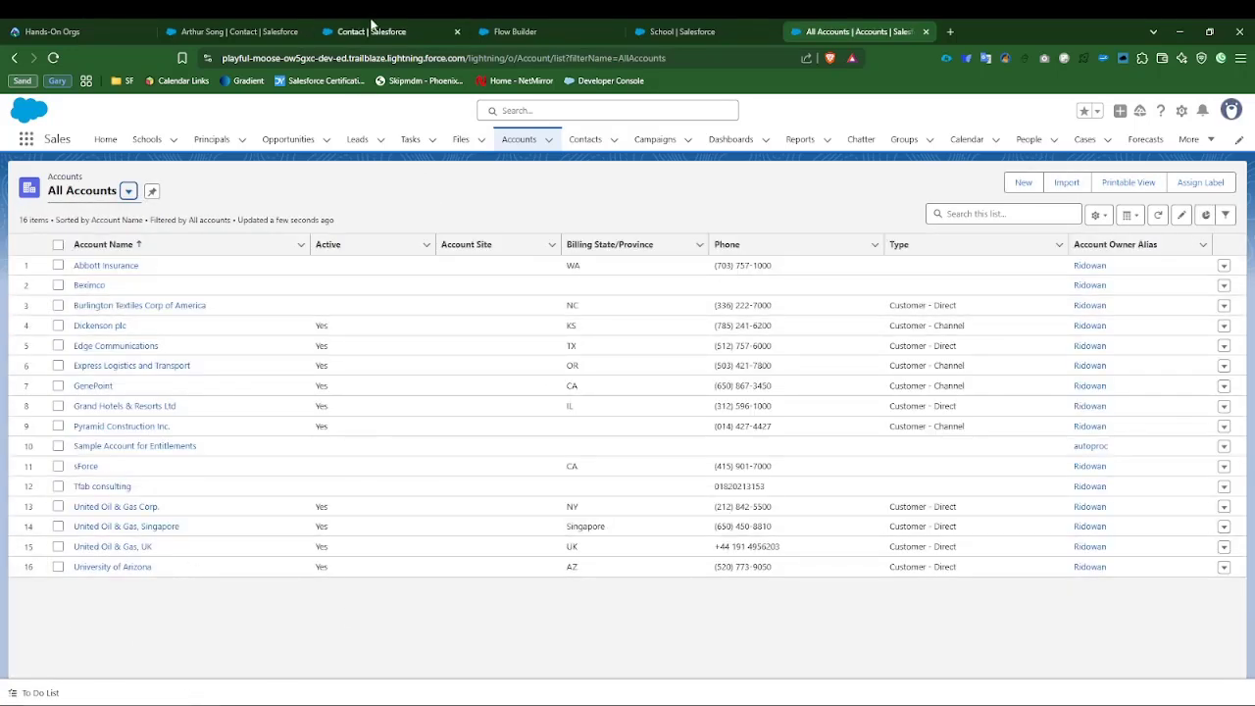
{"action": "left_click", "coordinate": [512, 31]}
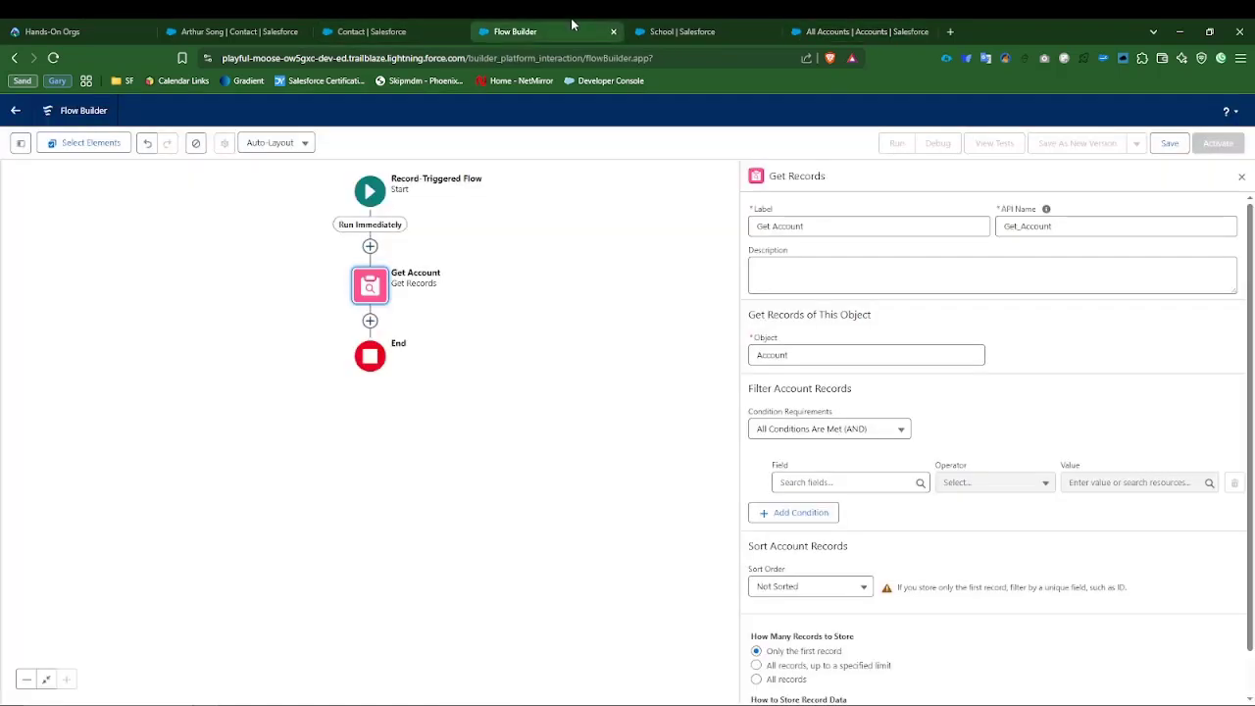
Filter the Get Account element's records where Id Equals the triggering record's Account ID.
{"action": "left_click", "coordinate": [865, 482]}
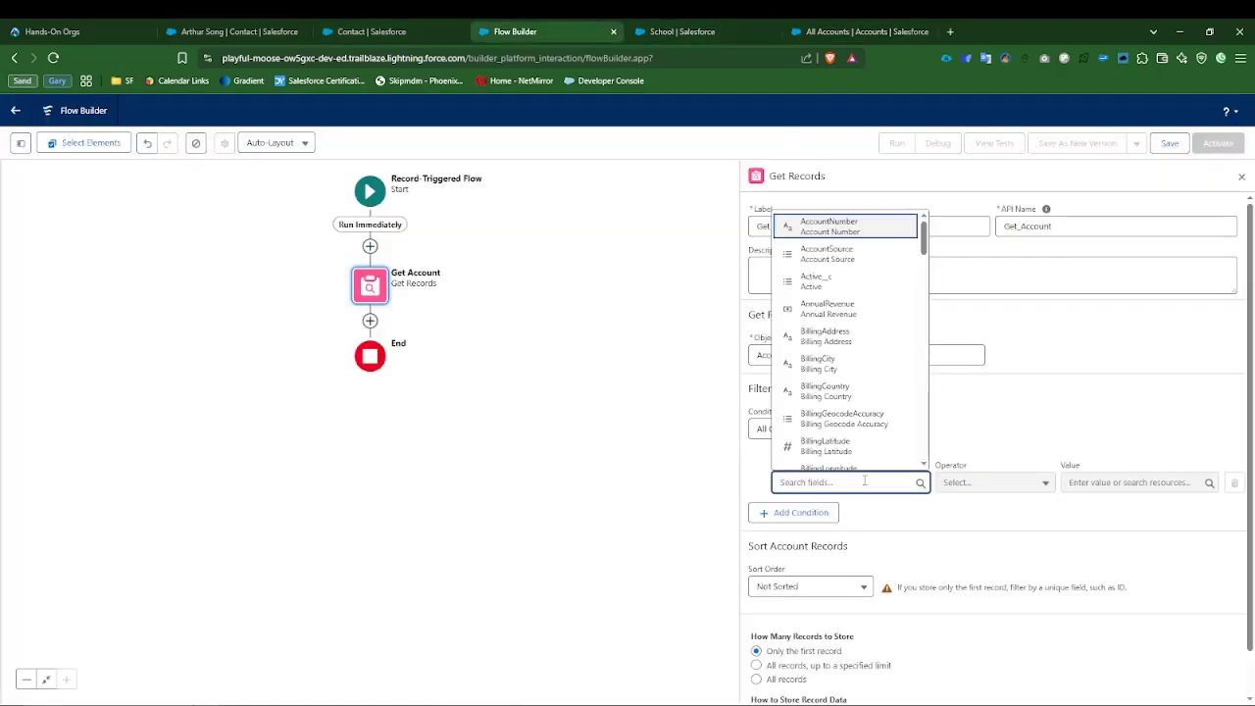
{"action": "type", "text": "Id"}
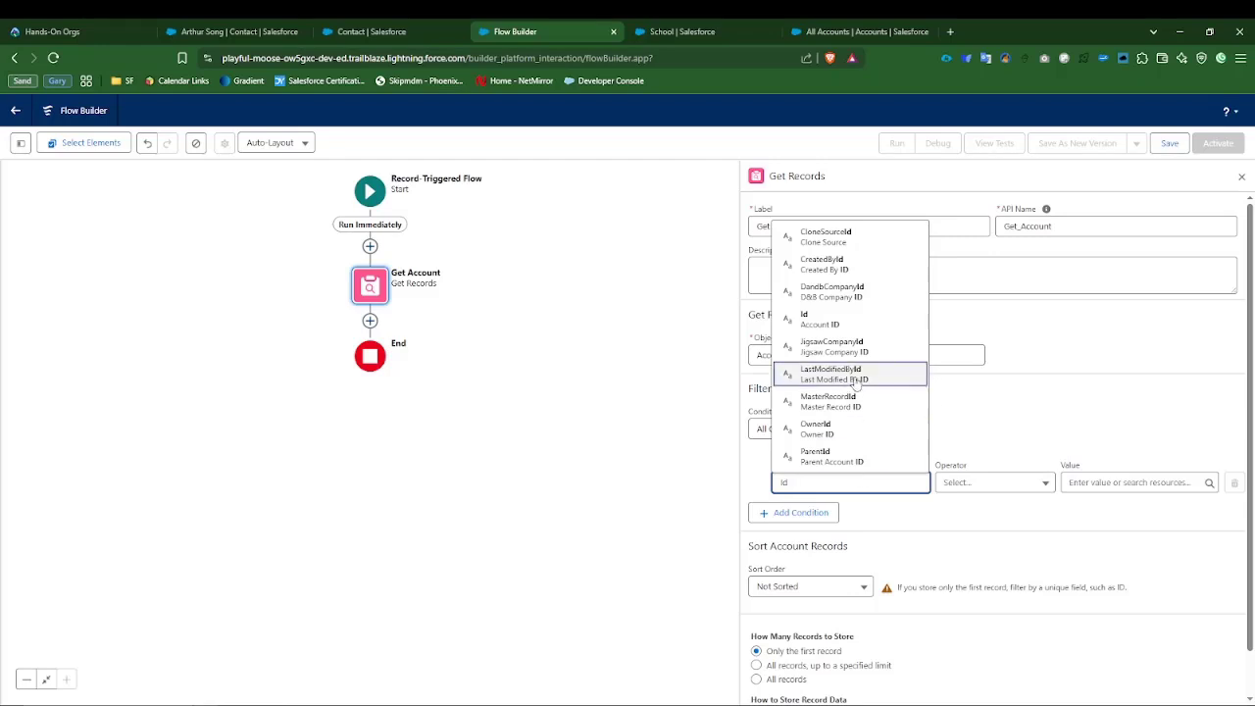
{"action": "left_click", "coordinate": [832, 318]}
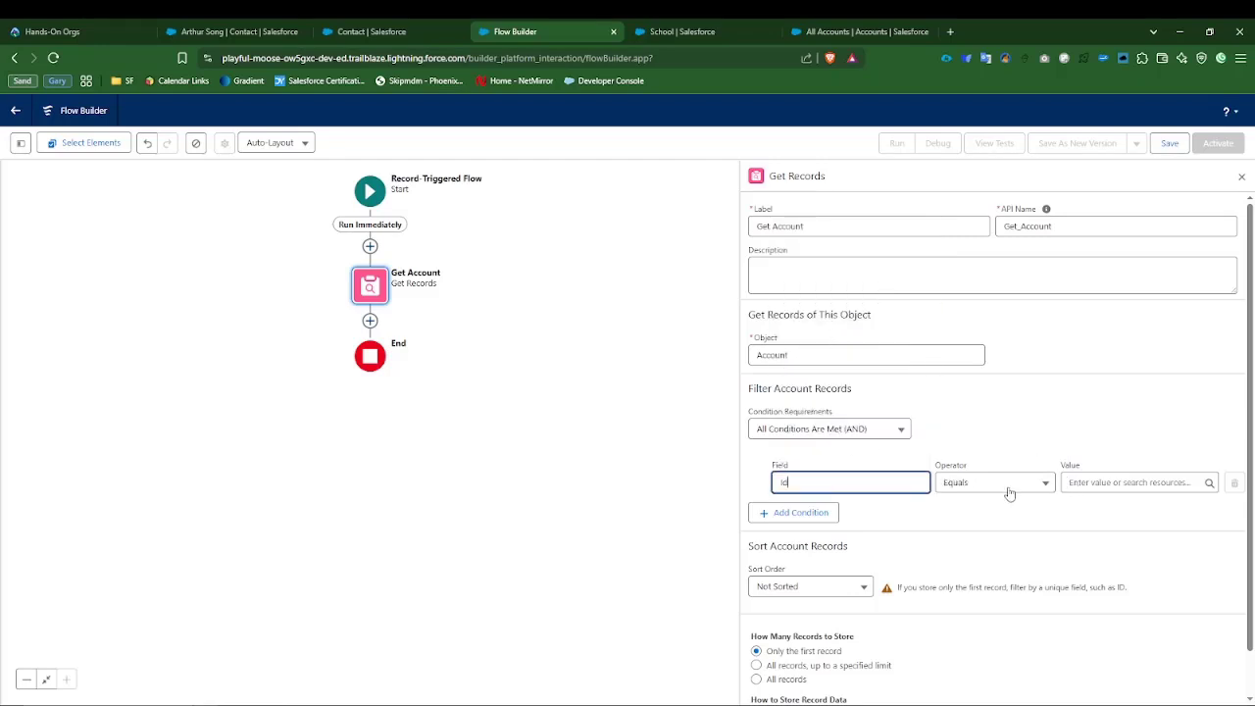
{"action": "left_click", "coordinate": [1103, 485]}
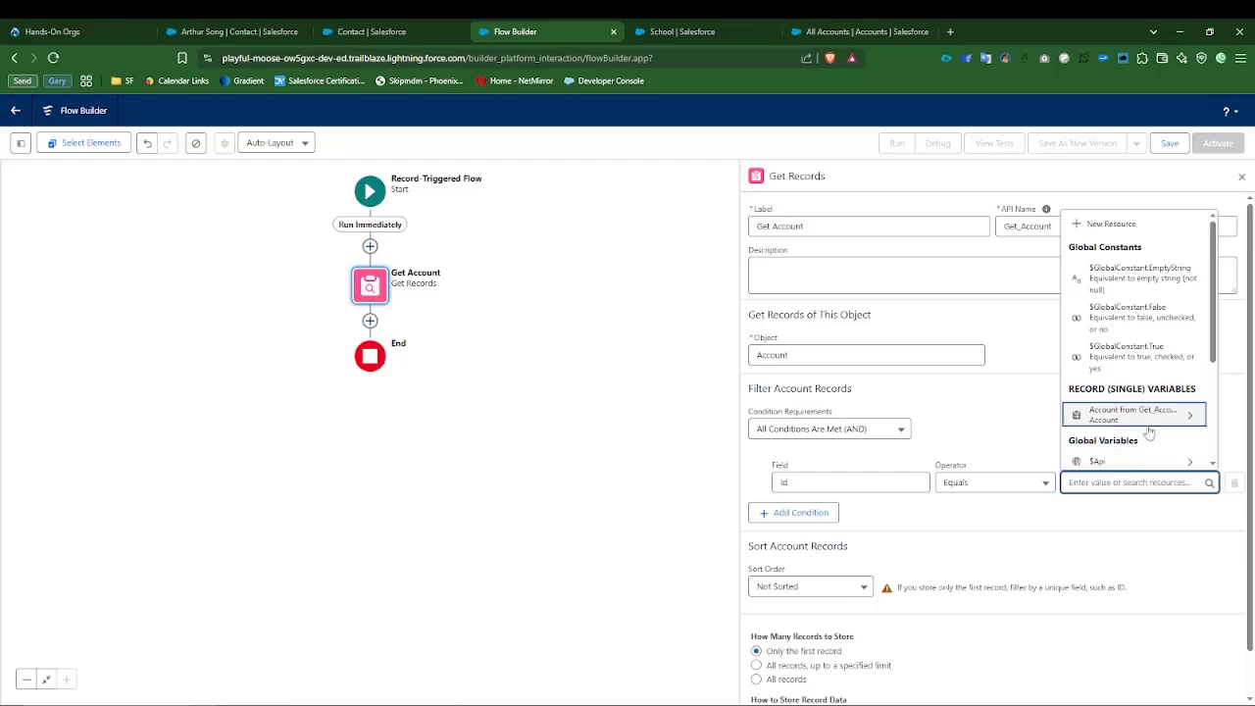
{"action": "scroll", "coordinate": [1148, 430], "scroll_direction": "down", "scroll_amount": 3}
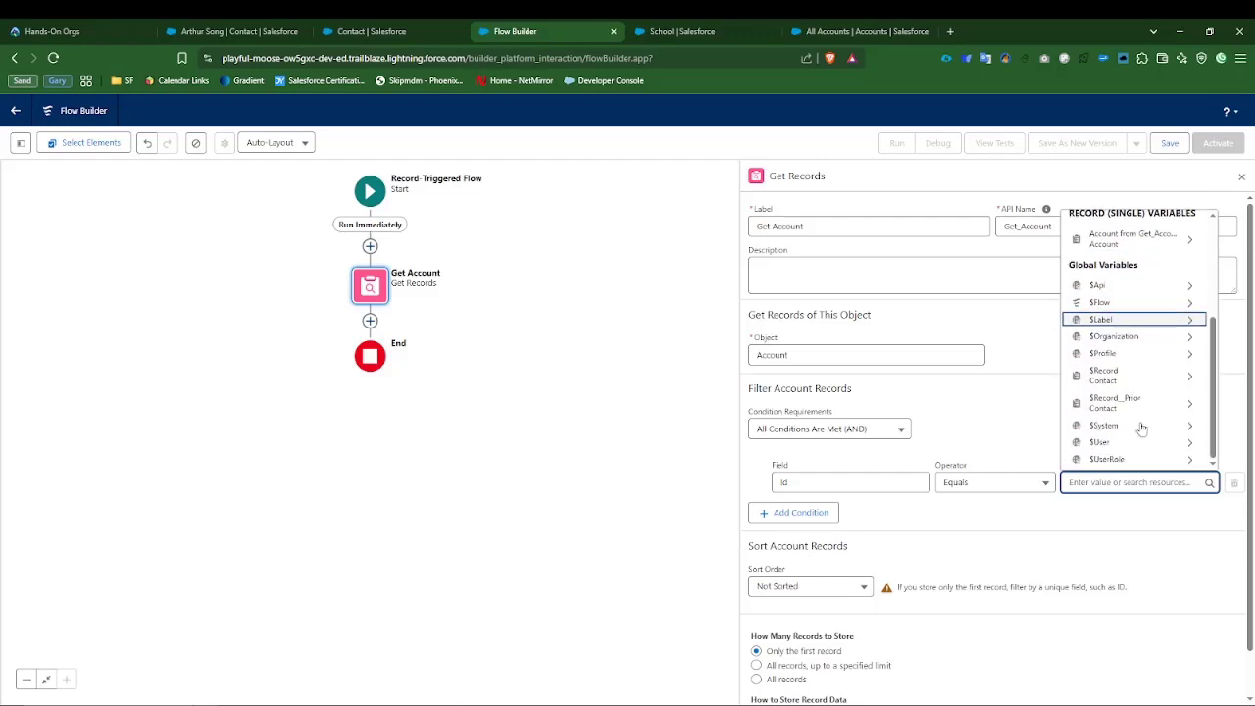
{"action": "left_click", "coordinate": [1118, 378]}
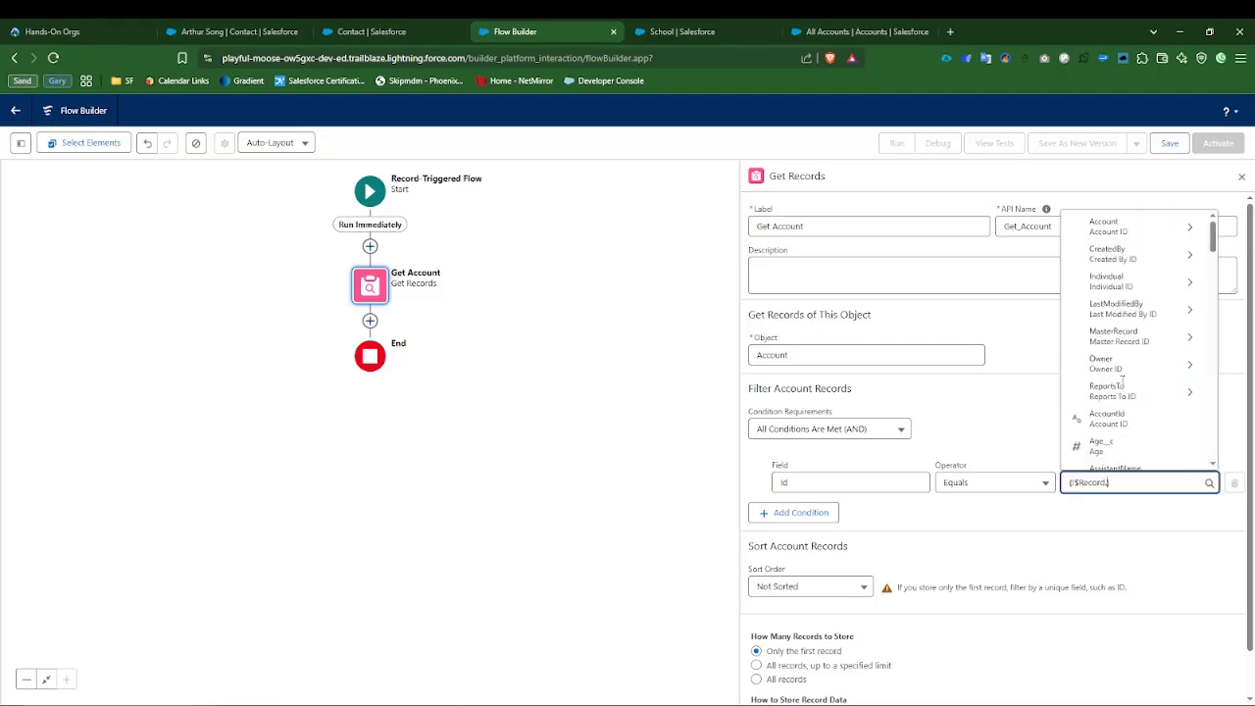
{"action": "type", "text": "Acc"}
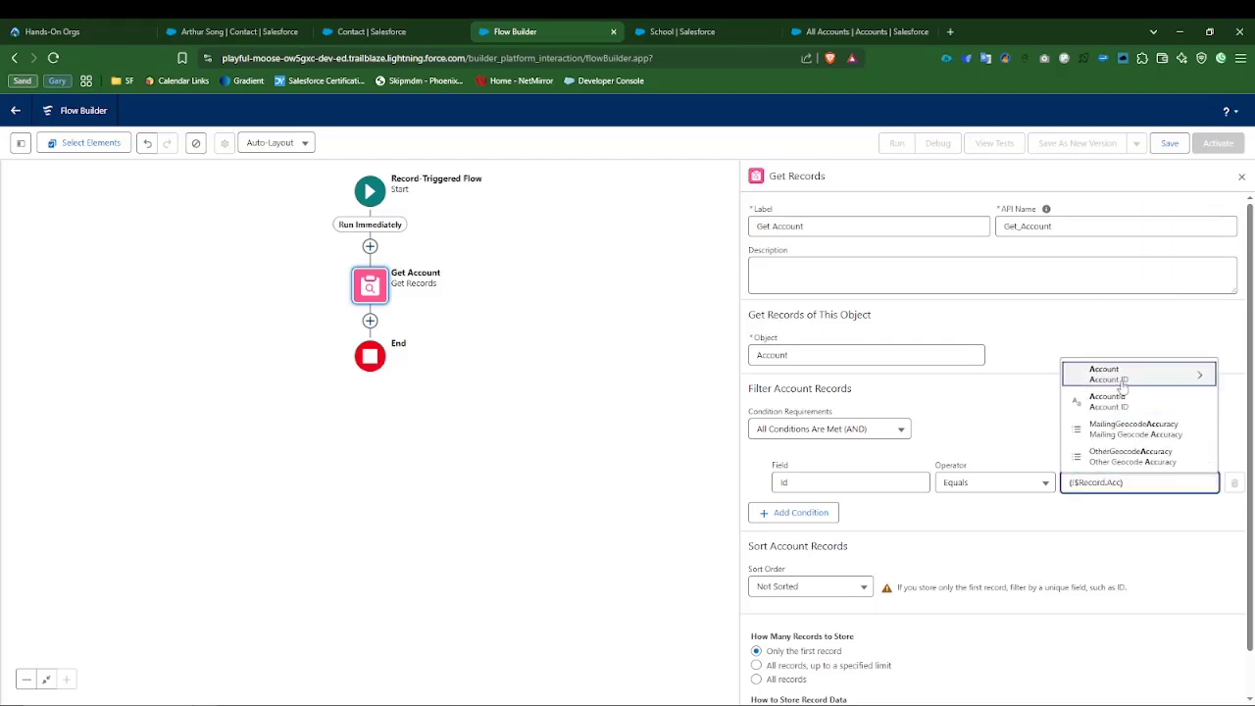
{"action": "left_click", "coordinate": [1130, 398]}
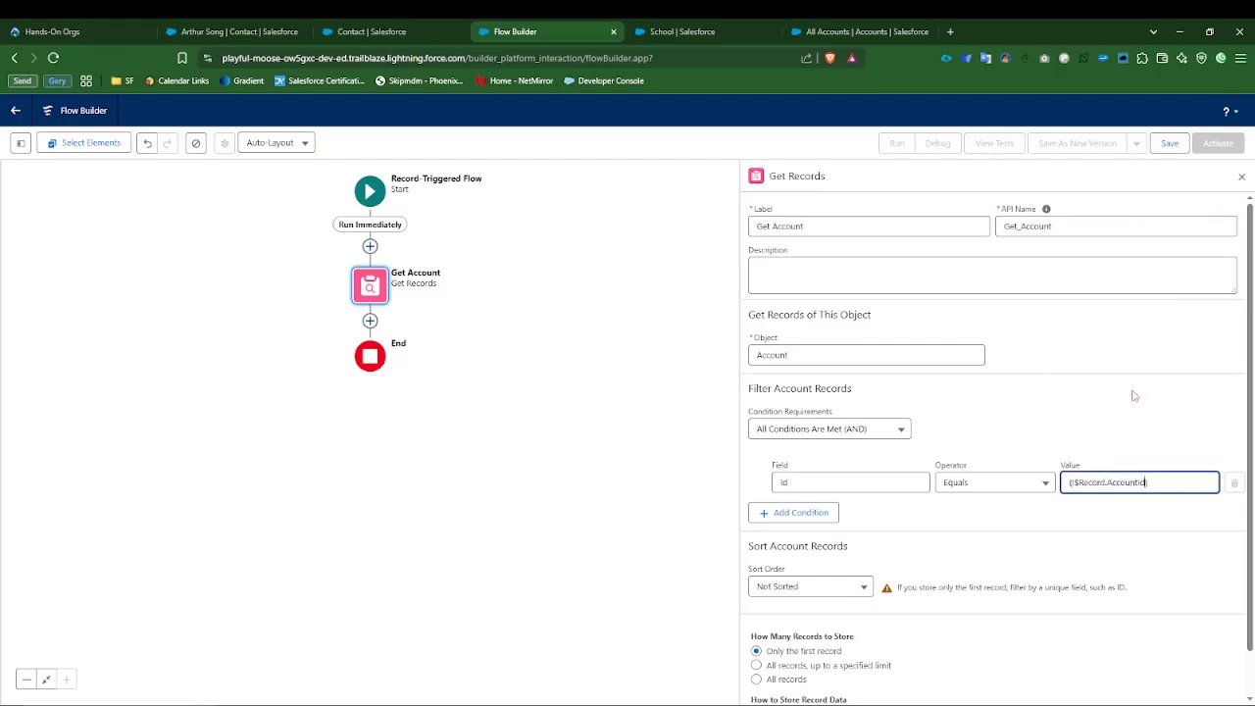
Open the Abbott Insurance account and highlight the record ID in its web address.
{"action": "left_click", "coordinate": [863, 32]}
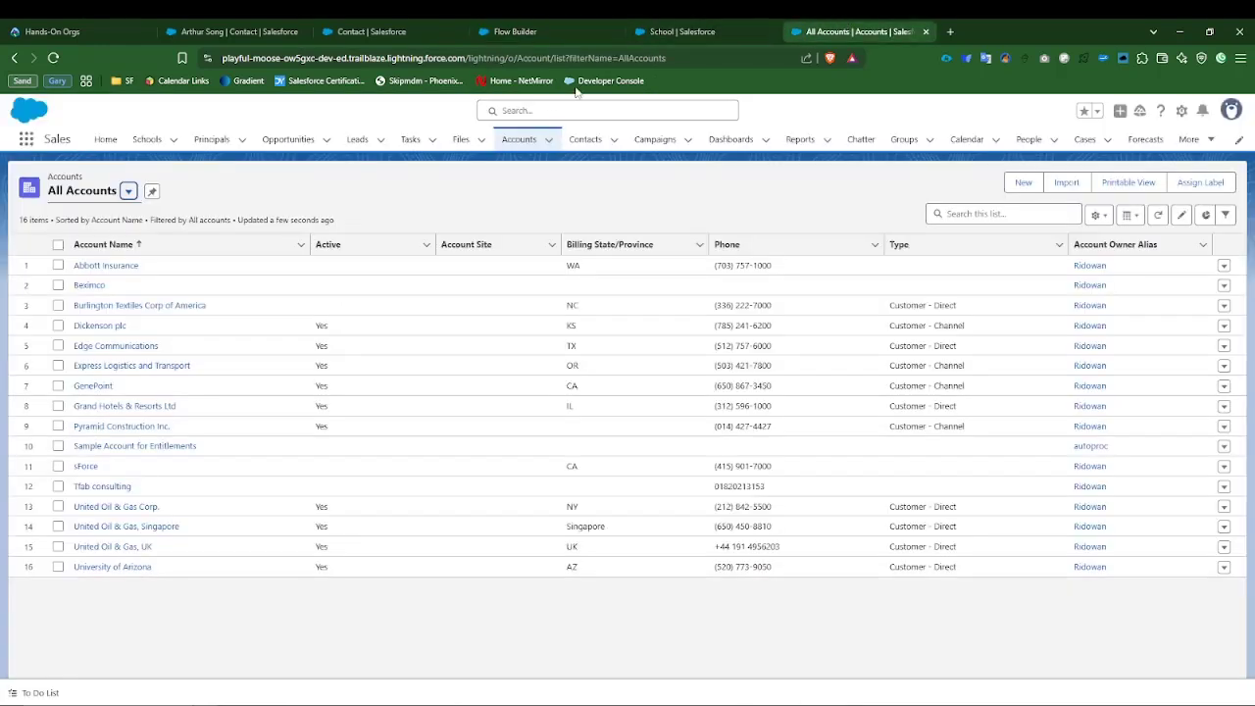
{"action": "left_click", "coordinate": [128, 257]}
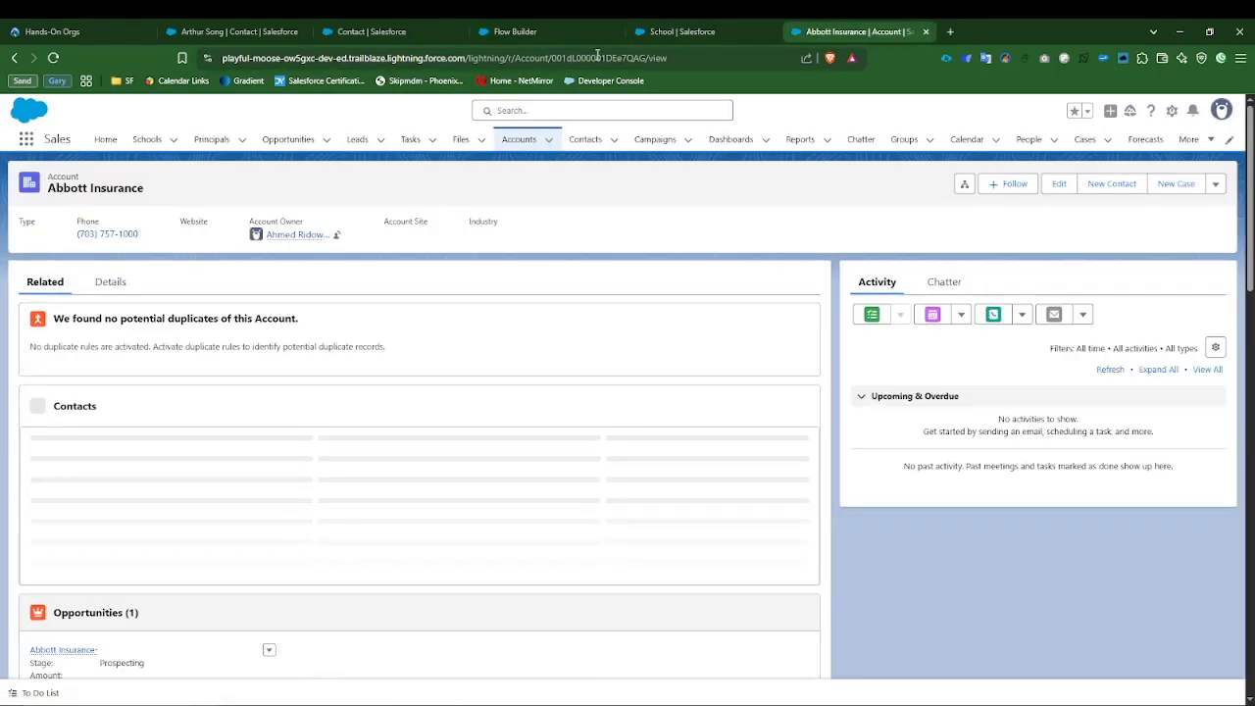
{"action": "double_click", "coordinate": [583, 58]}
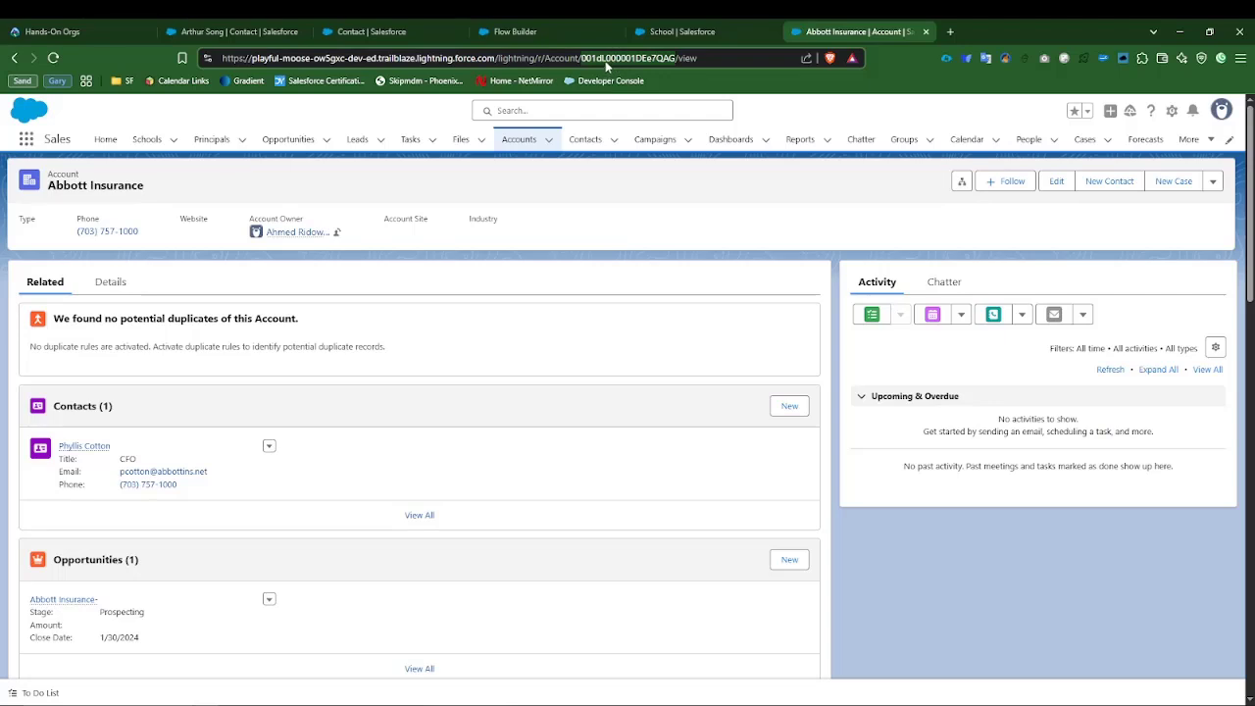
Examine the contact's Account Name lookup value, then return to the flow and review the Get Account element's record storage options.
{"action": "left_click", "coordinate": [229, 24]}
{"action": "left_click_drag", "start_coordinate": [27, 422], "coordinate": [121, 442]}
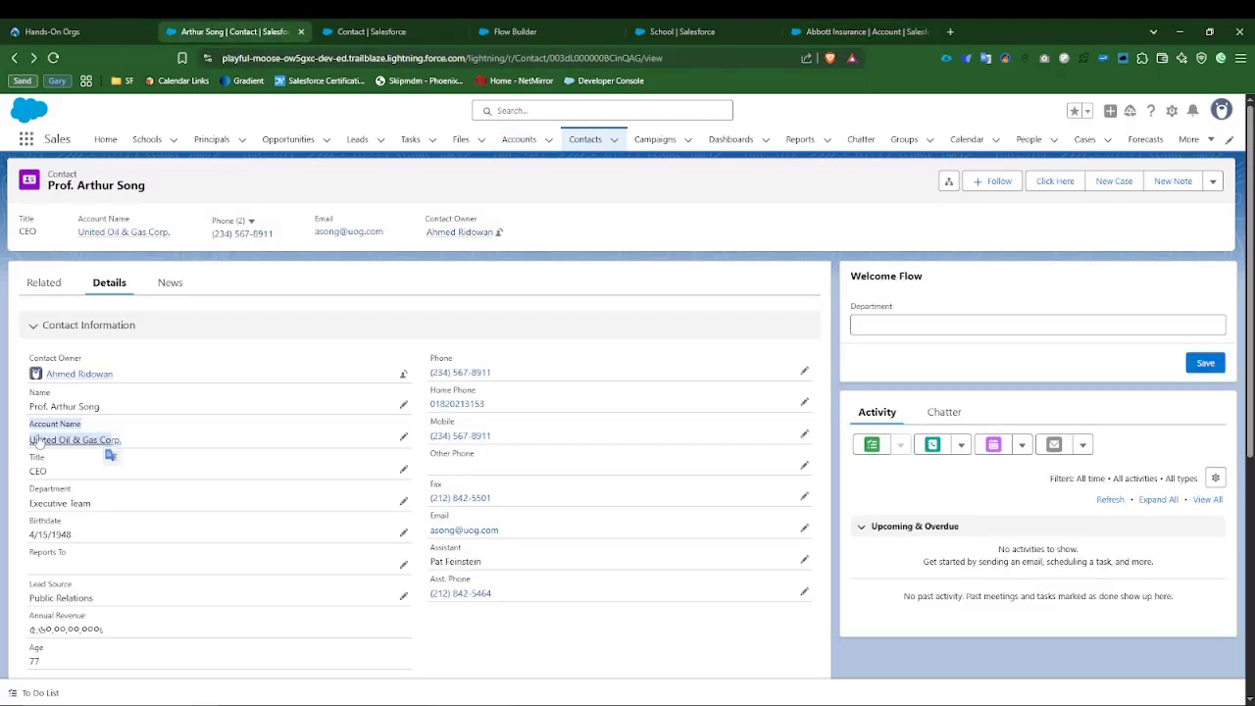
{"action": "left_click", "coordinate": [29, 427]}
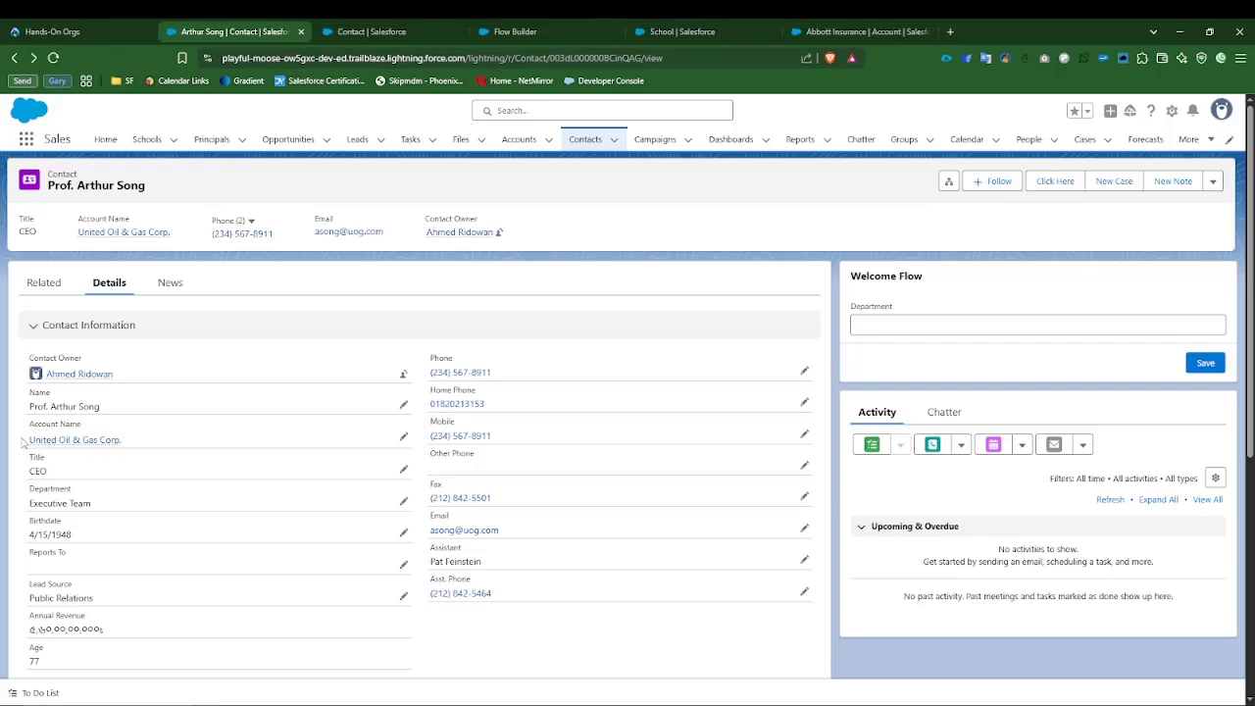
{"action": "left_click_drag", "start_coordinate": [24, 444], "coordinate": [134, 447]}
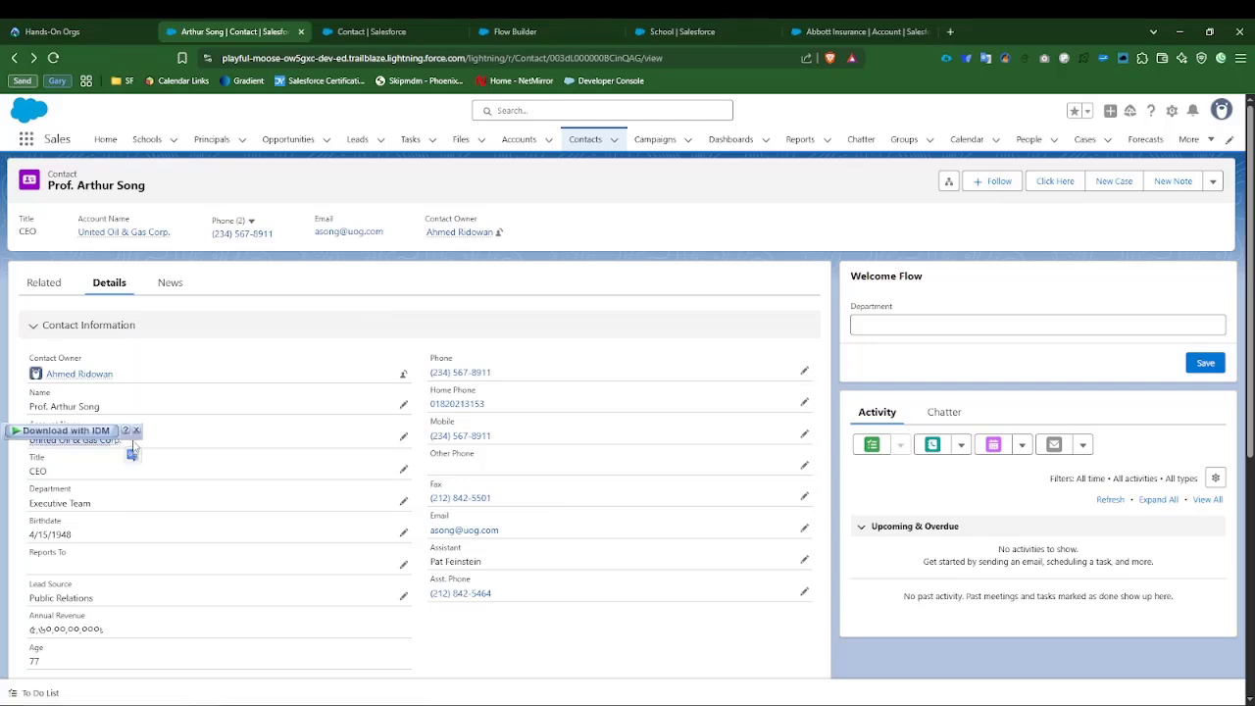
{"action": "left_click", "coordinate": [36, 454]}
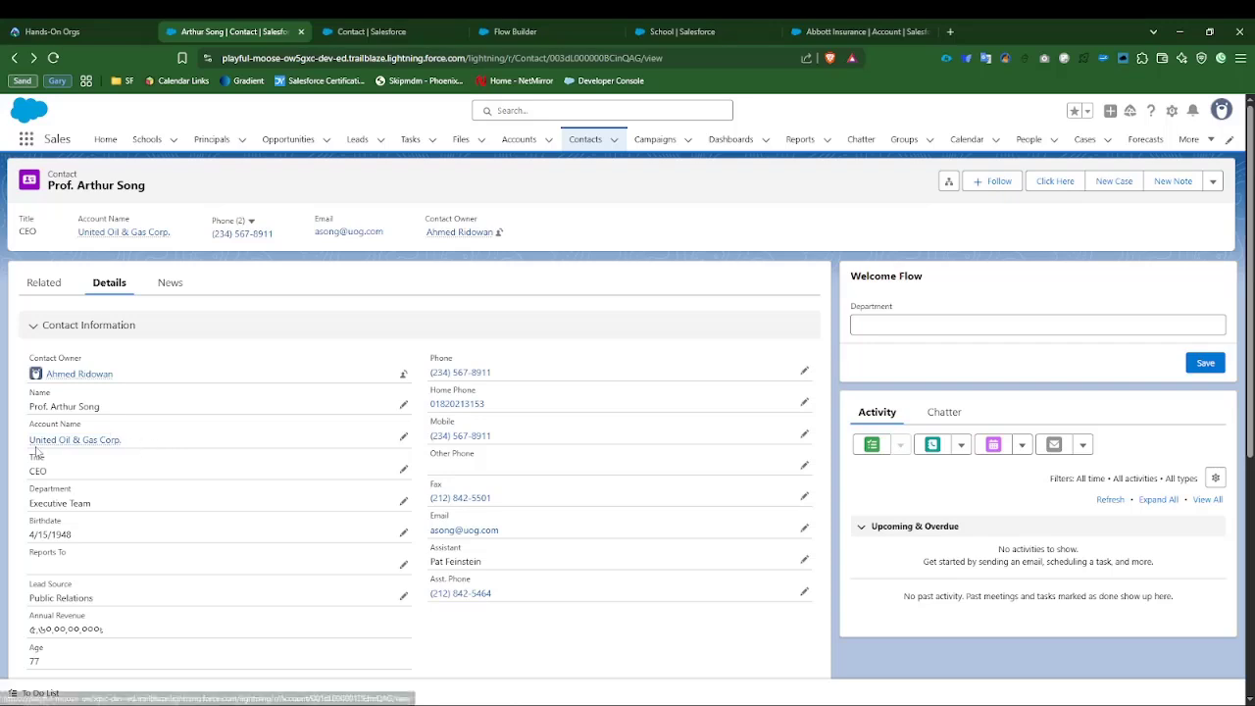
{"action": "left_click_drag", "start_coordinate": [31, 448], "coordinate": [27, 448]}
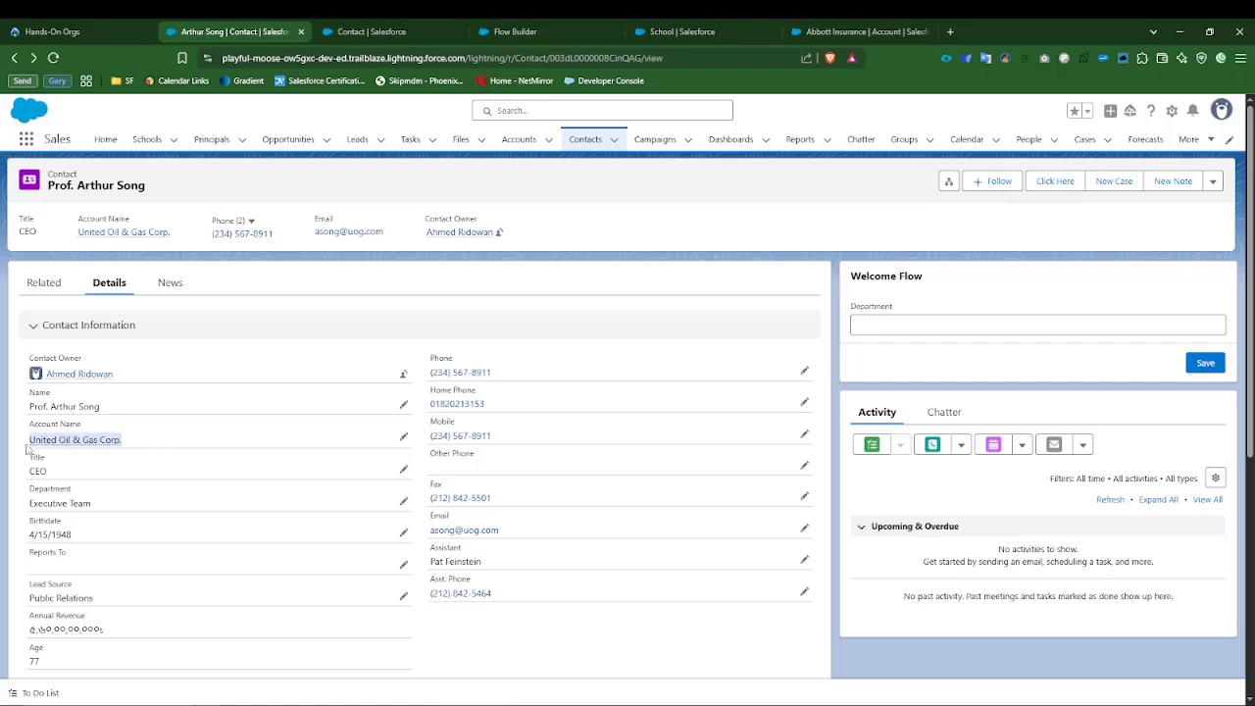
{"action": "left_click", "coordinate": [612, 22]}
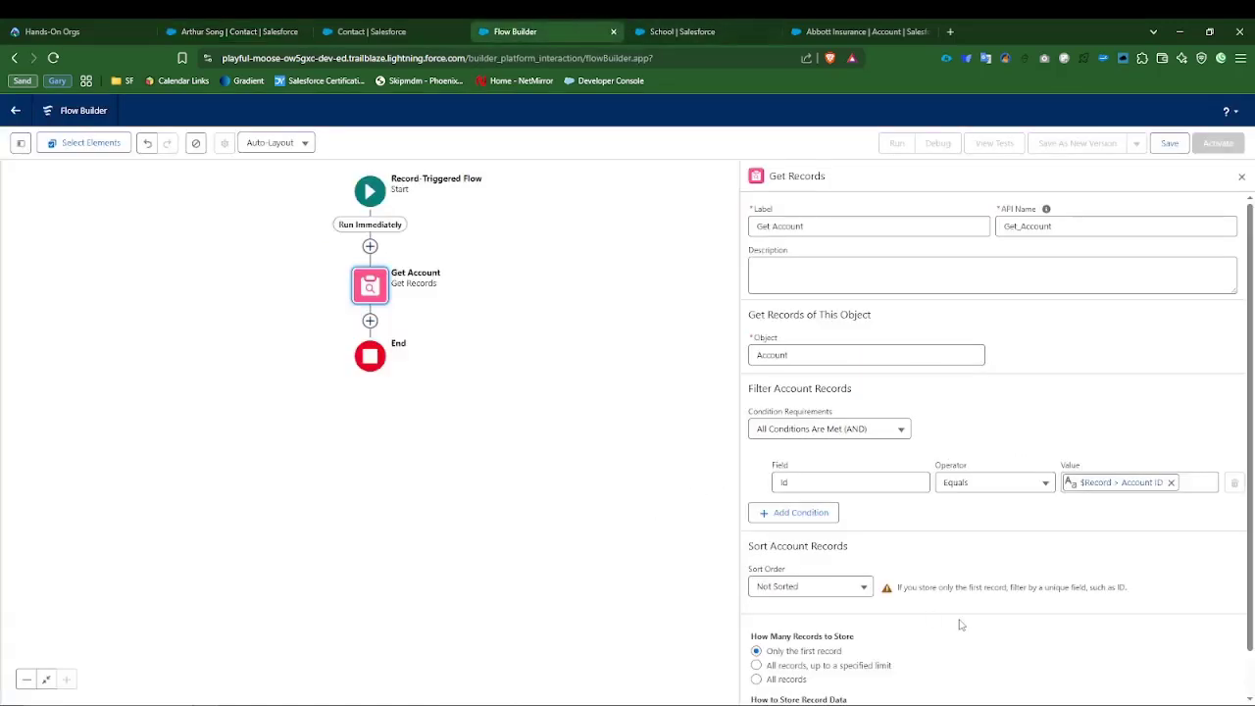
{"action": "scroll", "coordinate": [834, 645], "scroll_direction": "down", "scroll_amount": 1}
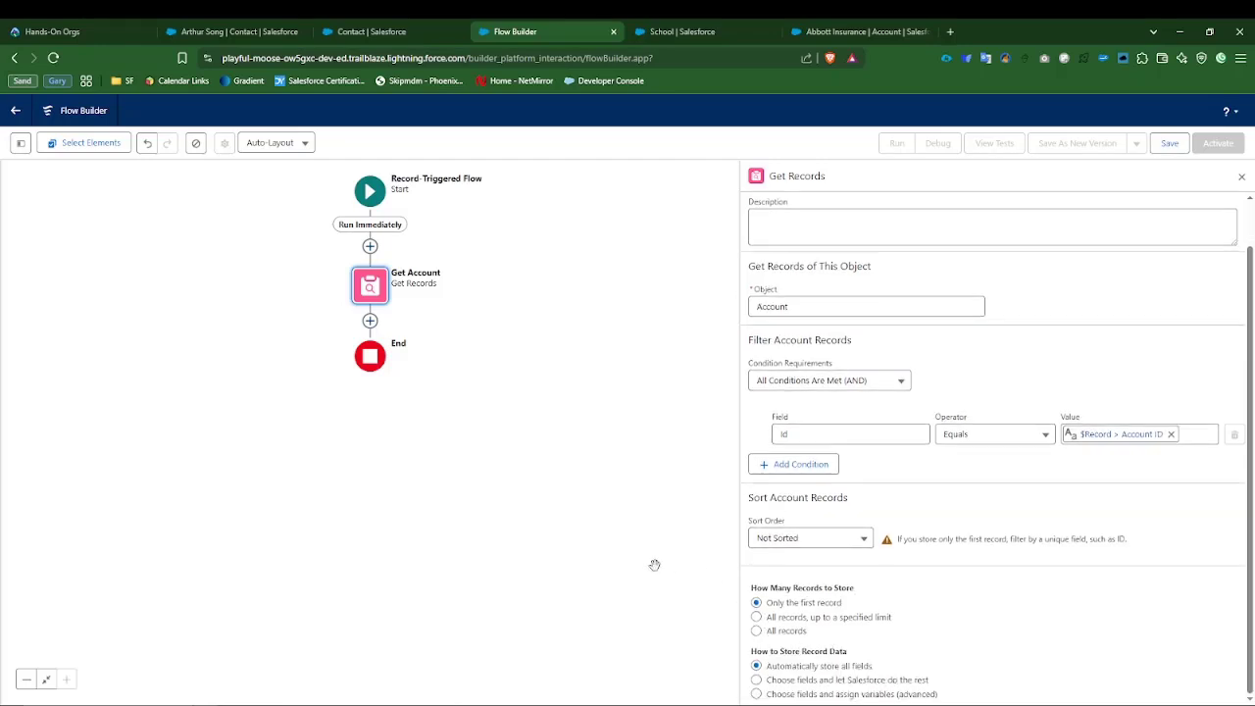
{"action": "left_click", "coordinate": [1241, 178]}
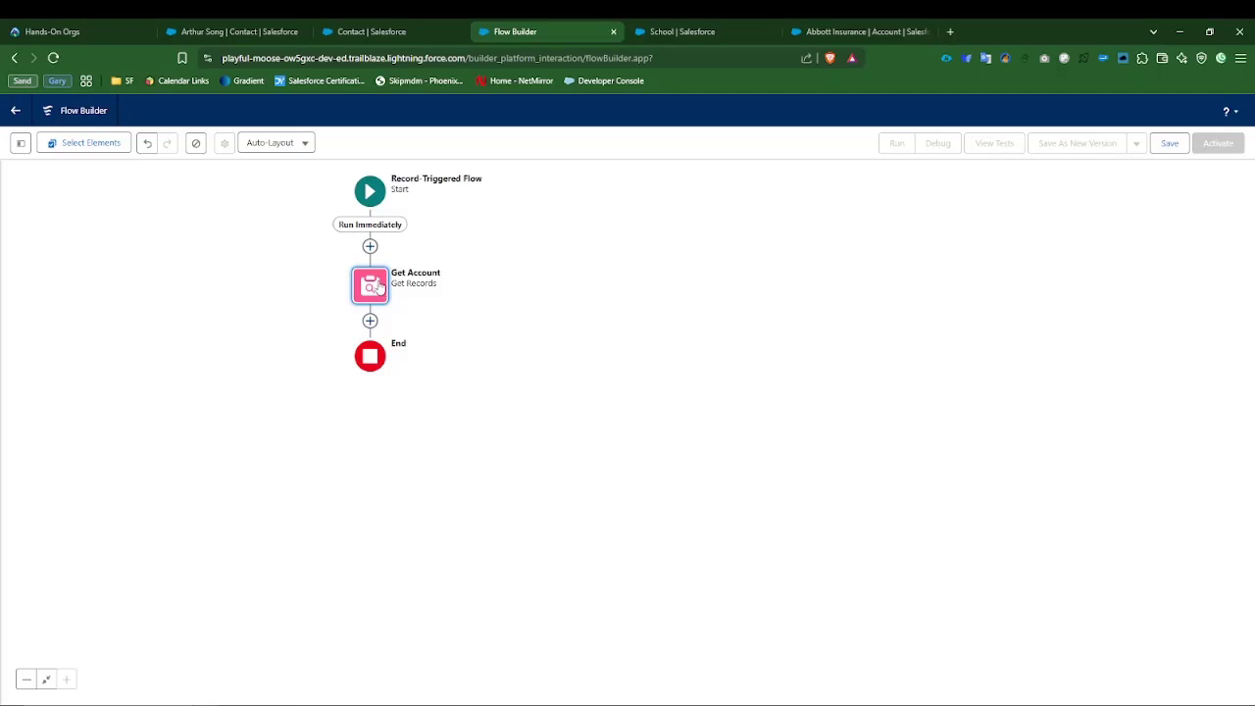
{"action": "left_click", "coordinate": [369, 320]}
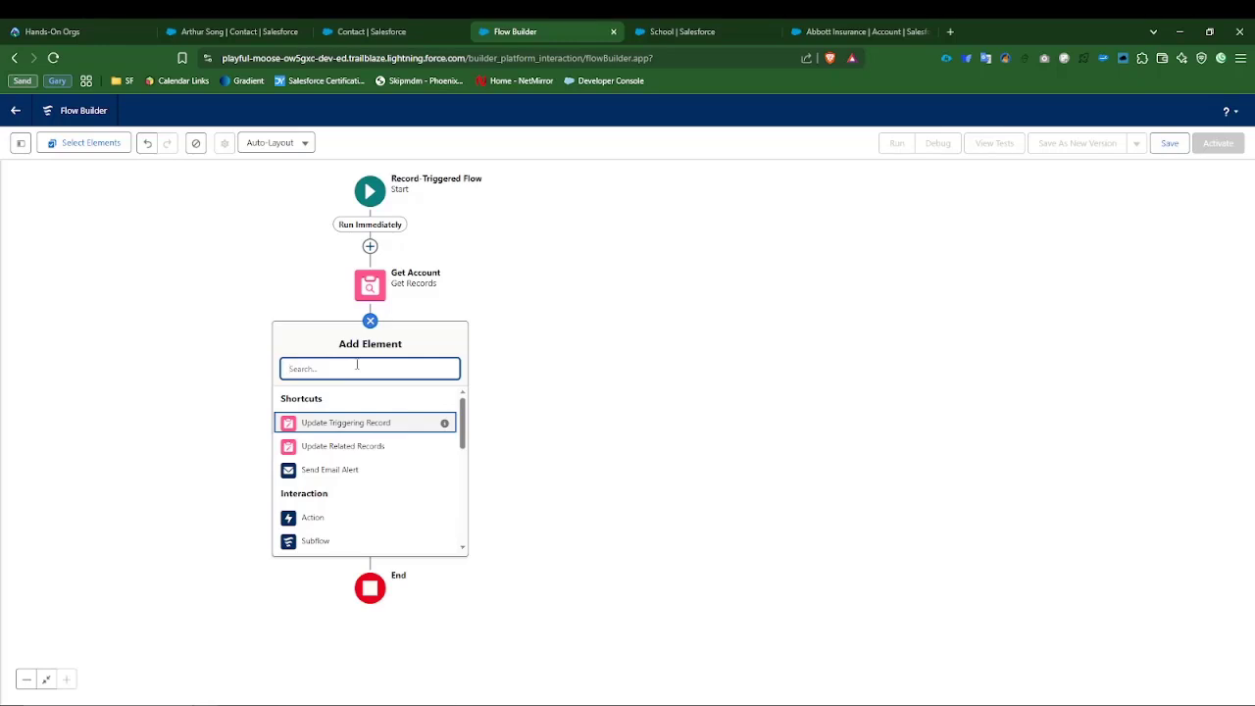
{"action": "type", "text": "Update"}
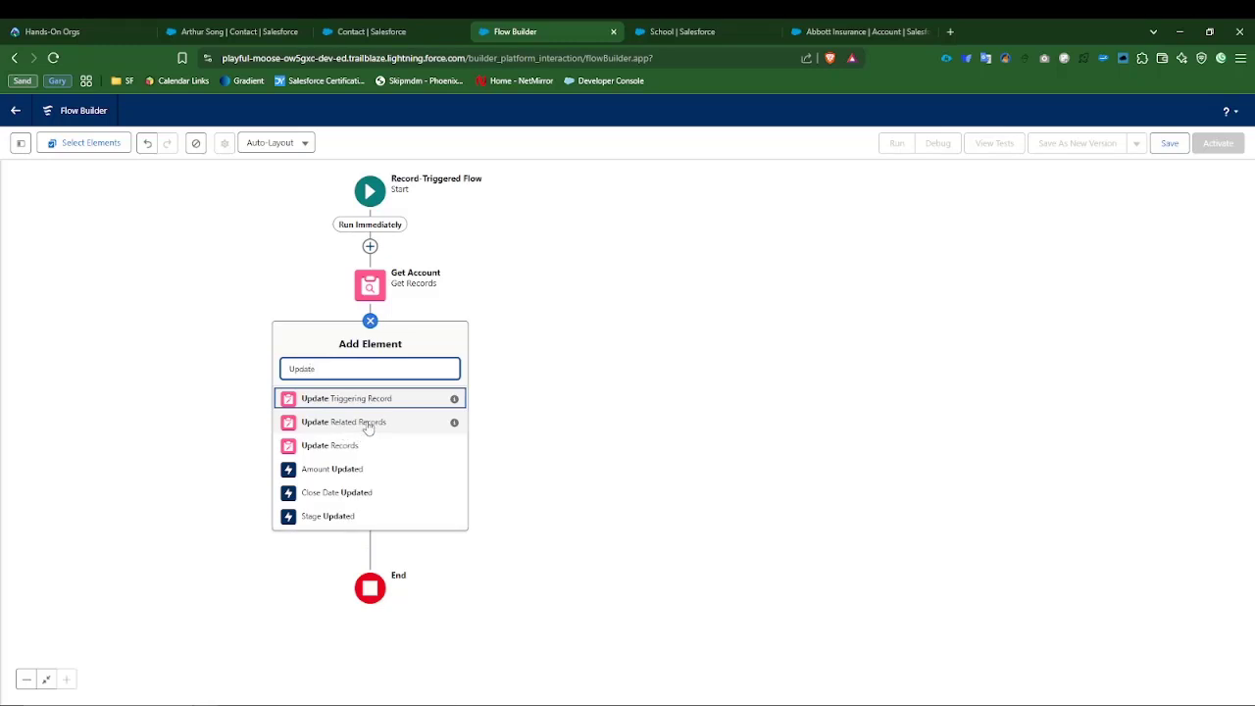
{"action": "left_click", "coordinate": [368, 427]}
{"action": "left_click", "coordinate": [368, 426]}
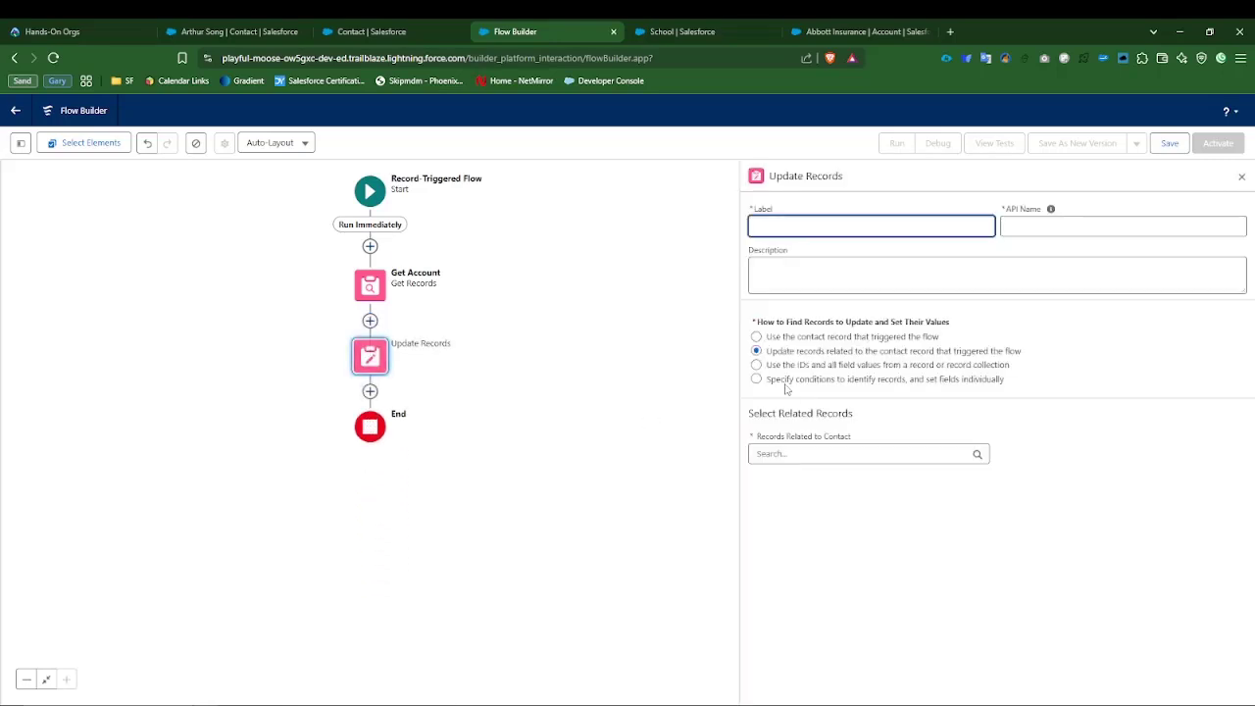
{"action": "left_click", "coordinate": [785, 452]}
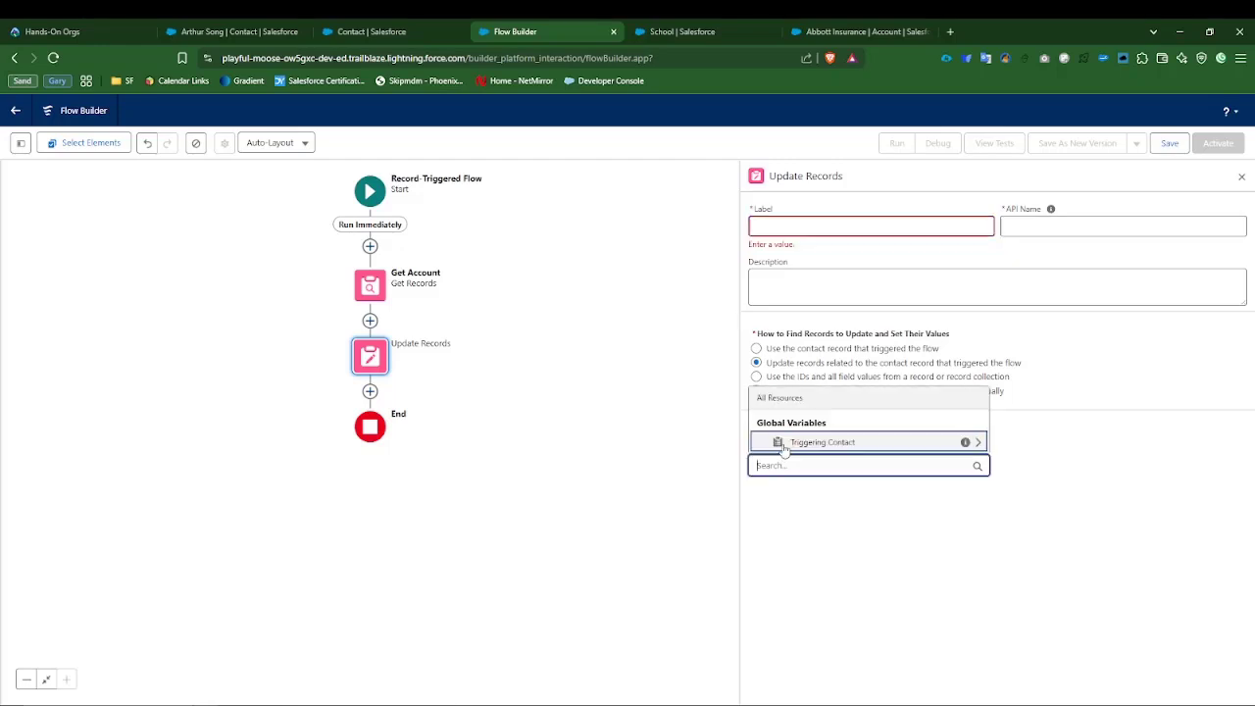
{"action": "type", "text": "A"}
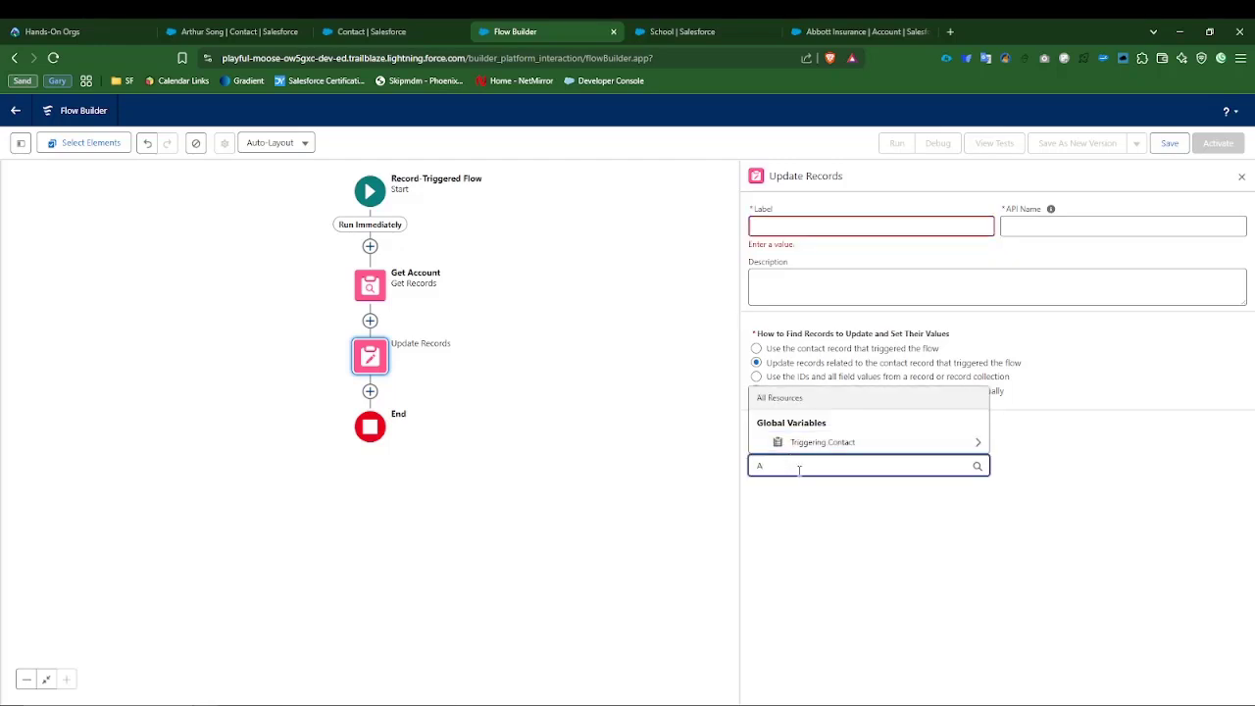
{"action": "left_click", "coordinate": [836, 442]}
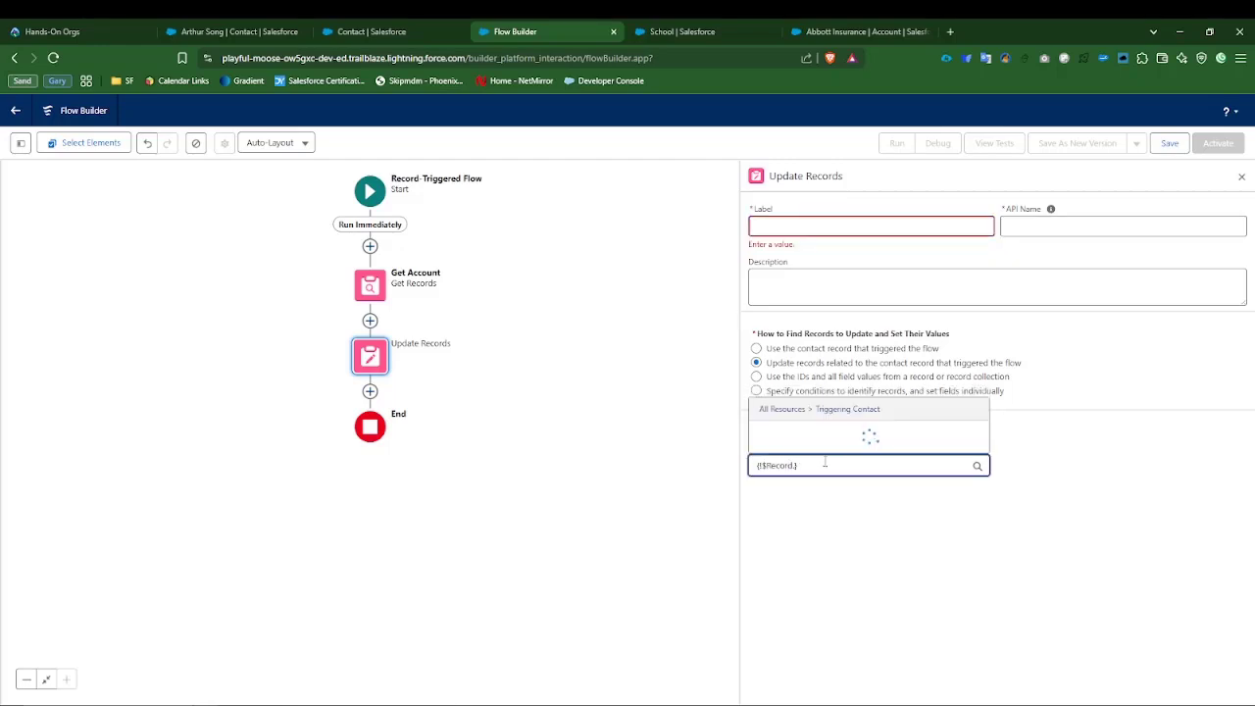
{"action": "type", "text": "Acc"}
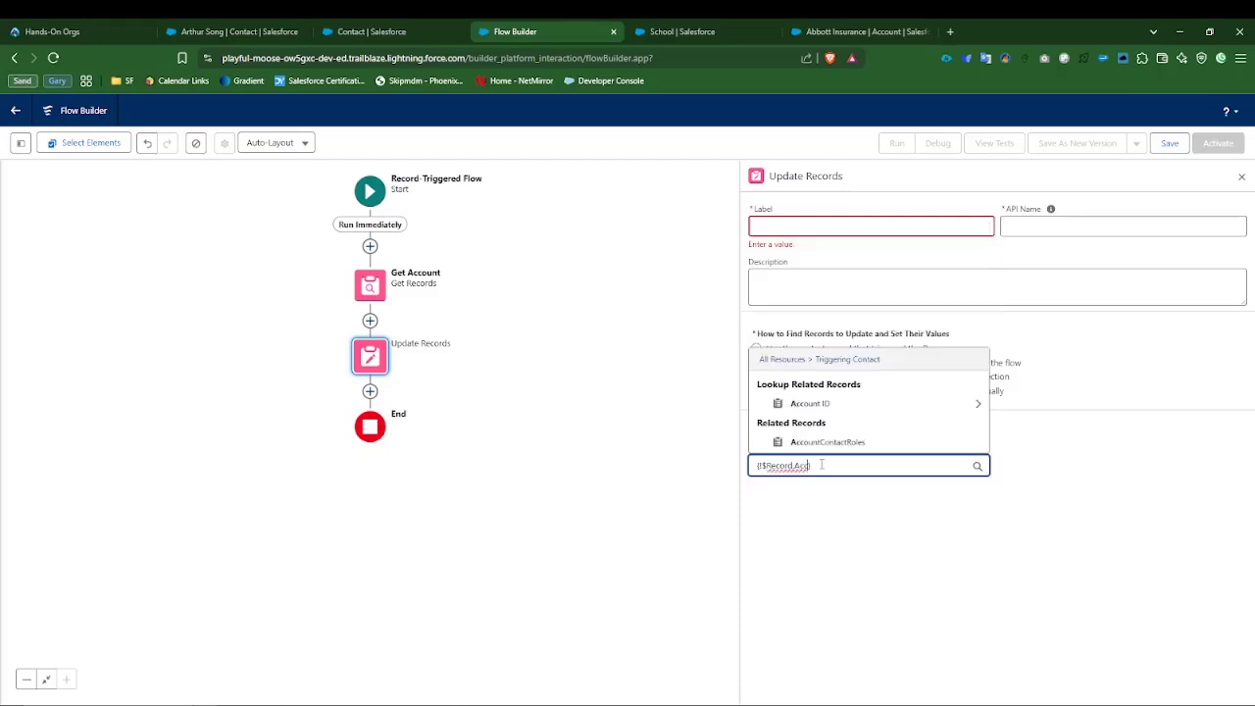
{"action": "left_click", "coordinate": [907, 497]}
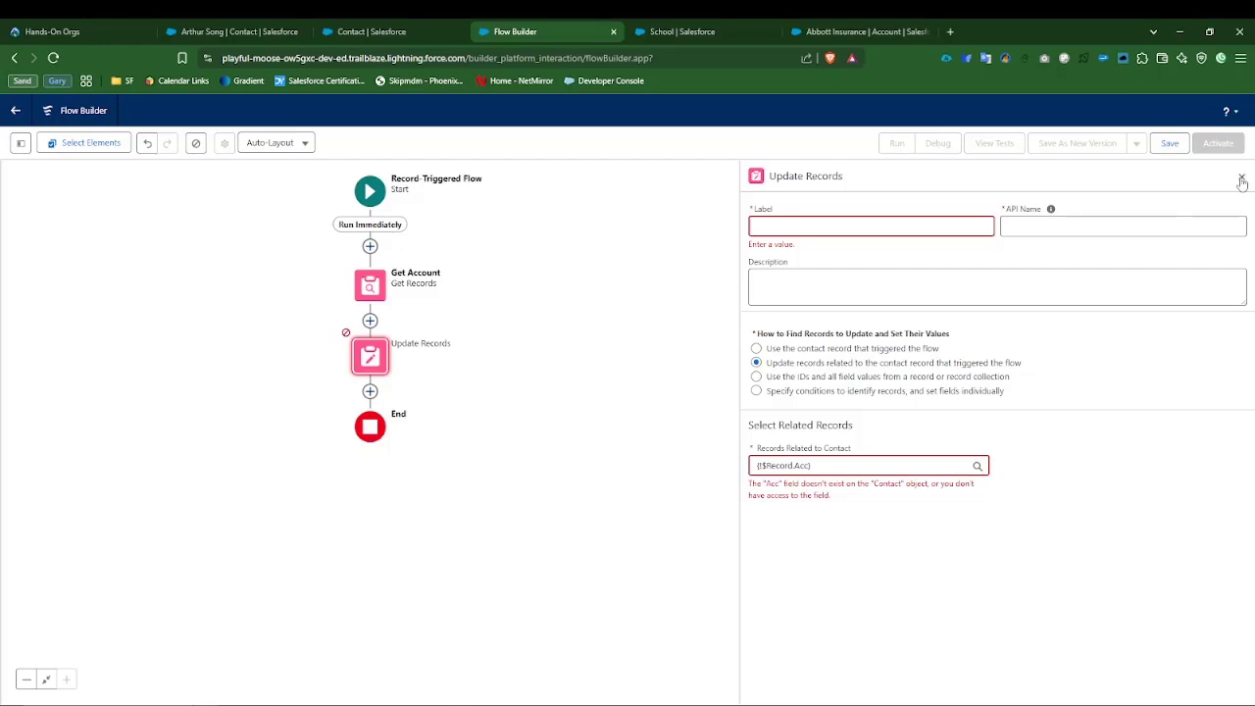
{"action": "left_click", "coordinate": [1242, 176]}
{"action": "left_click", "coordinate": [378, 363]}
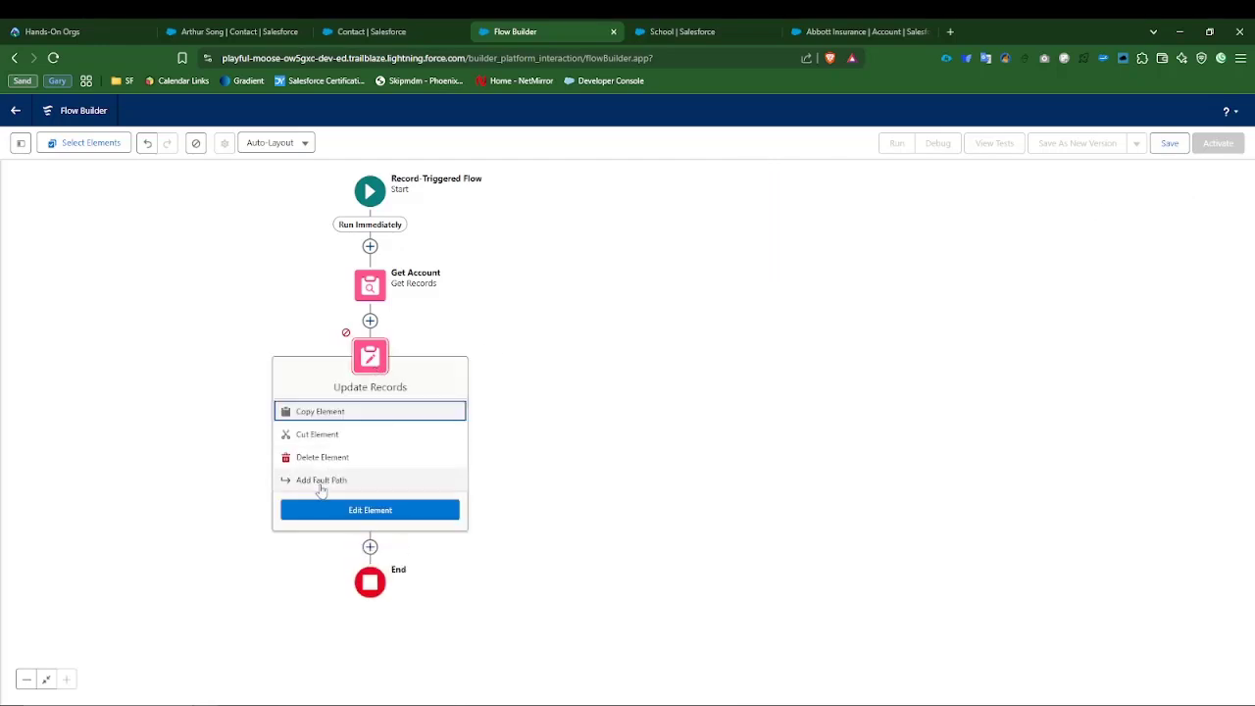
{"action": "left_click", "coordinate": [329, 458]}
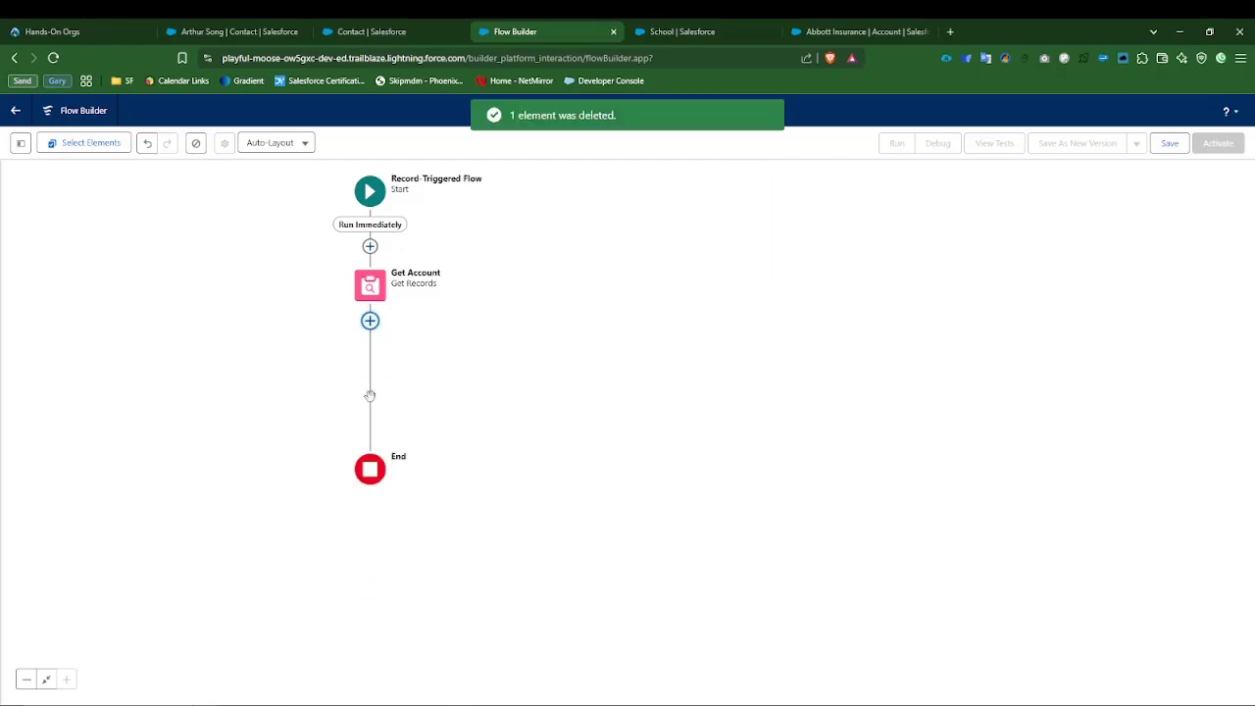
Add an Update Records element after Get Account and label it Update Account.
{"action": "left_click", "coordinate": [370, 320]}
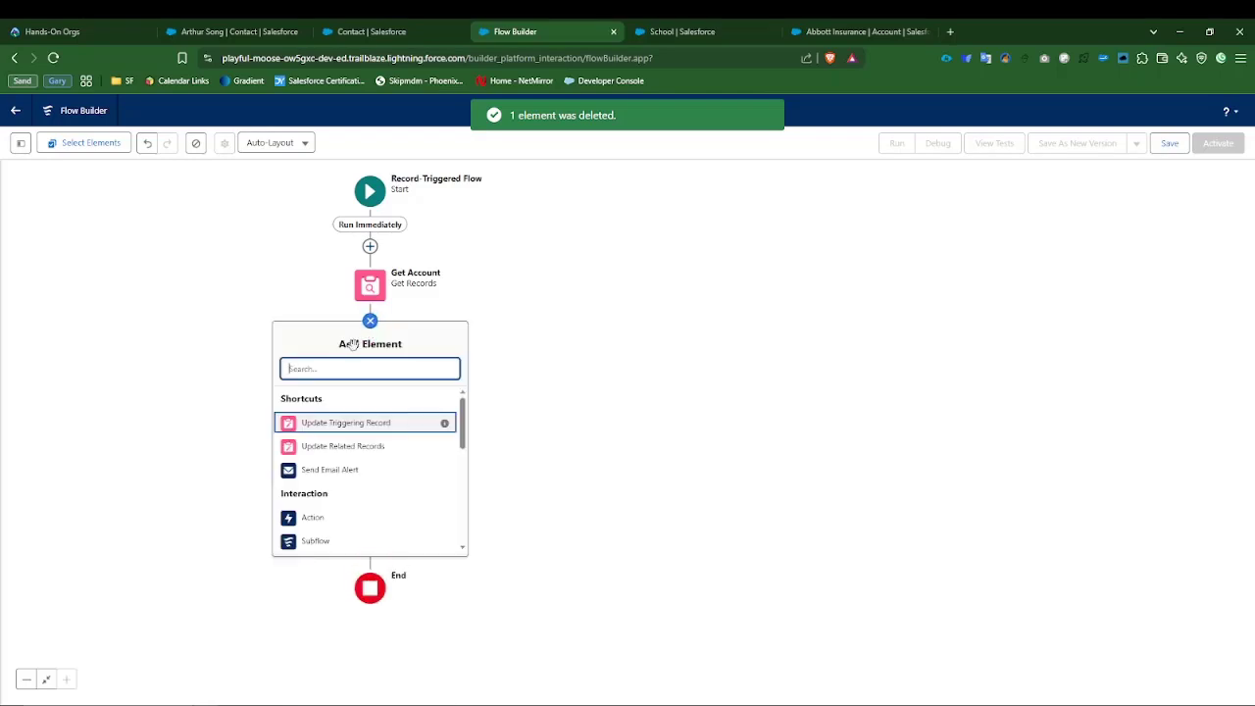
{"action": "type", "text": "Updat"}
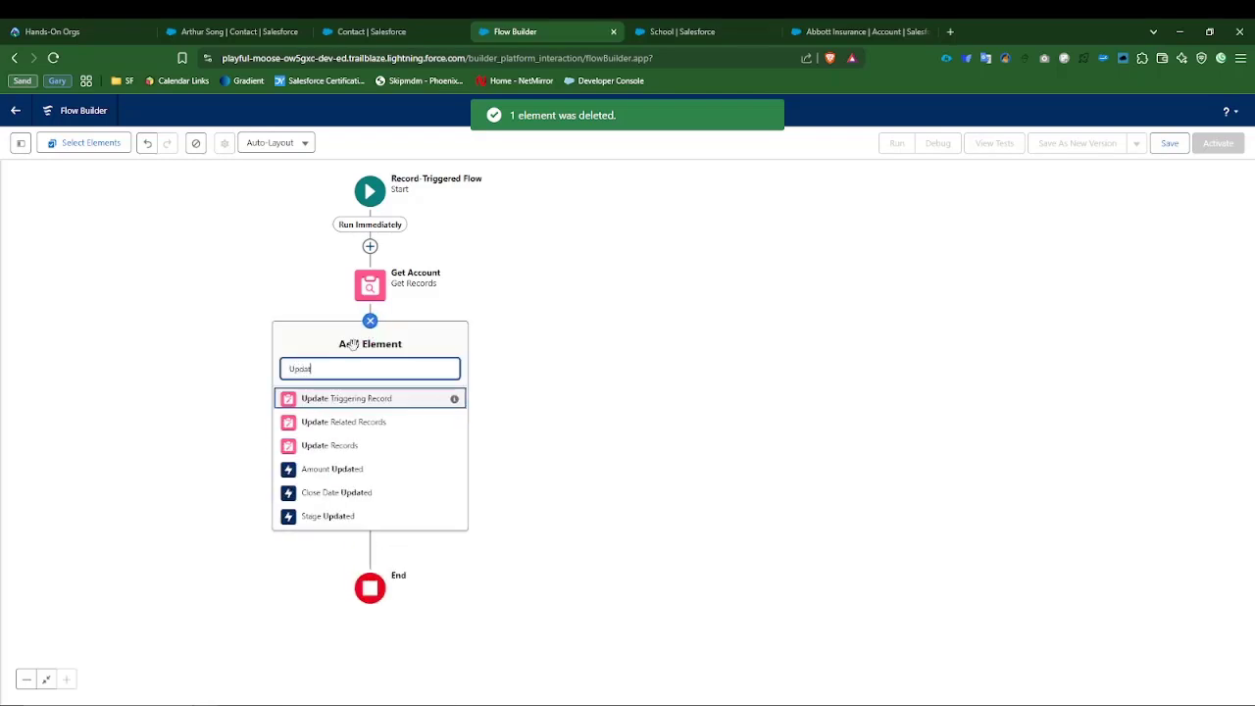
{"action": "left_click", "coordinate": [348, 444]}
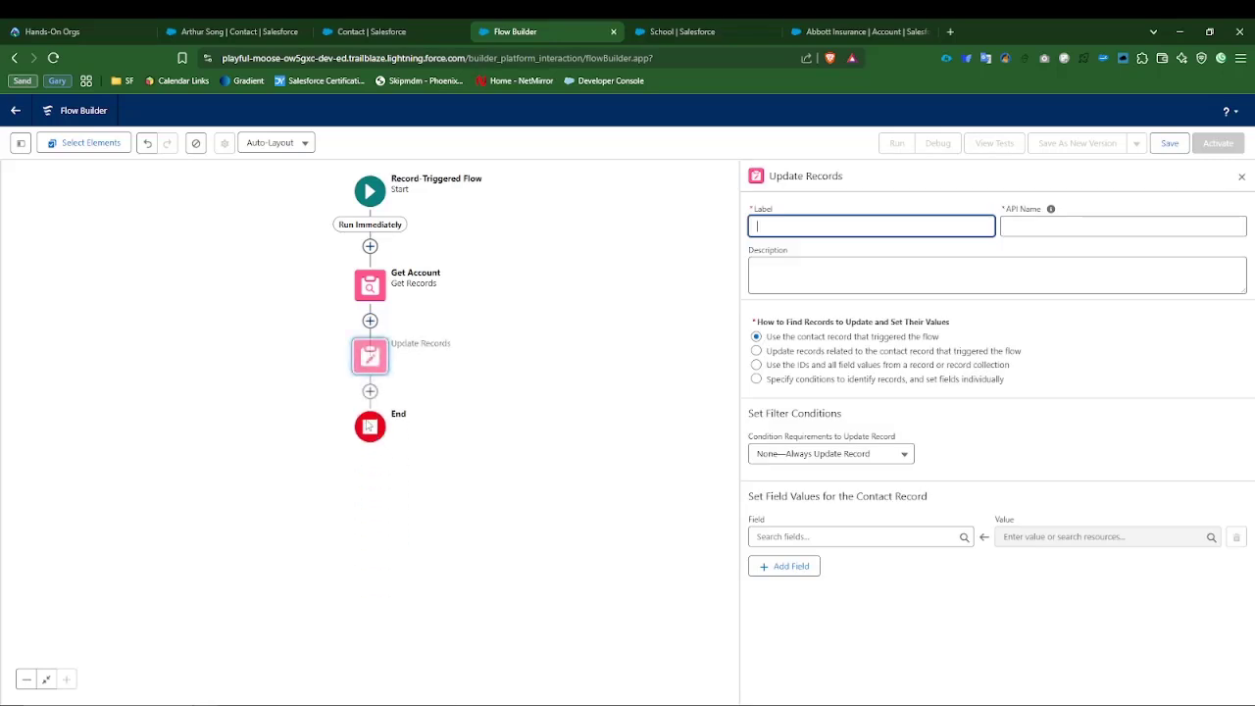
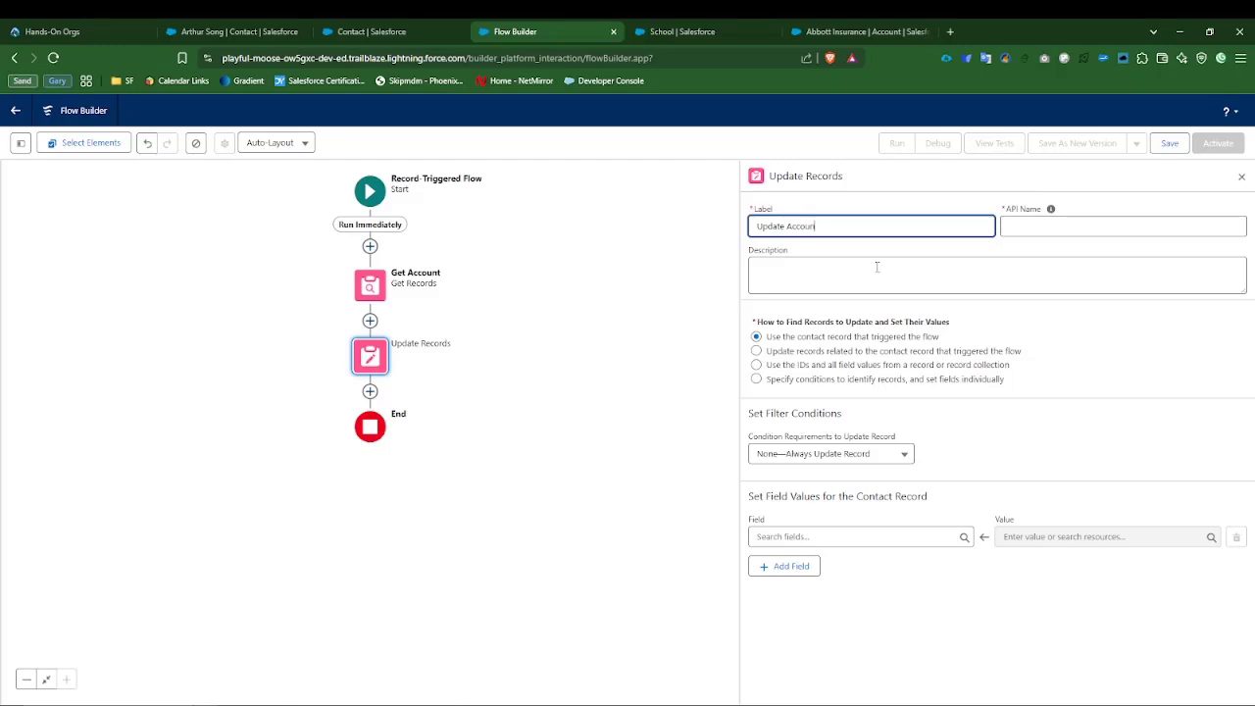
{"action": "left_click", "coordinate": [683, 443]}
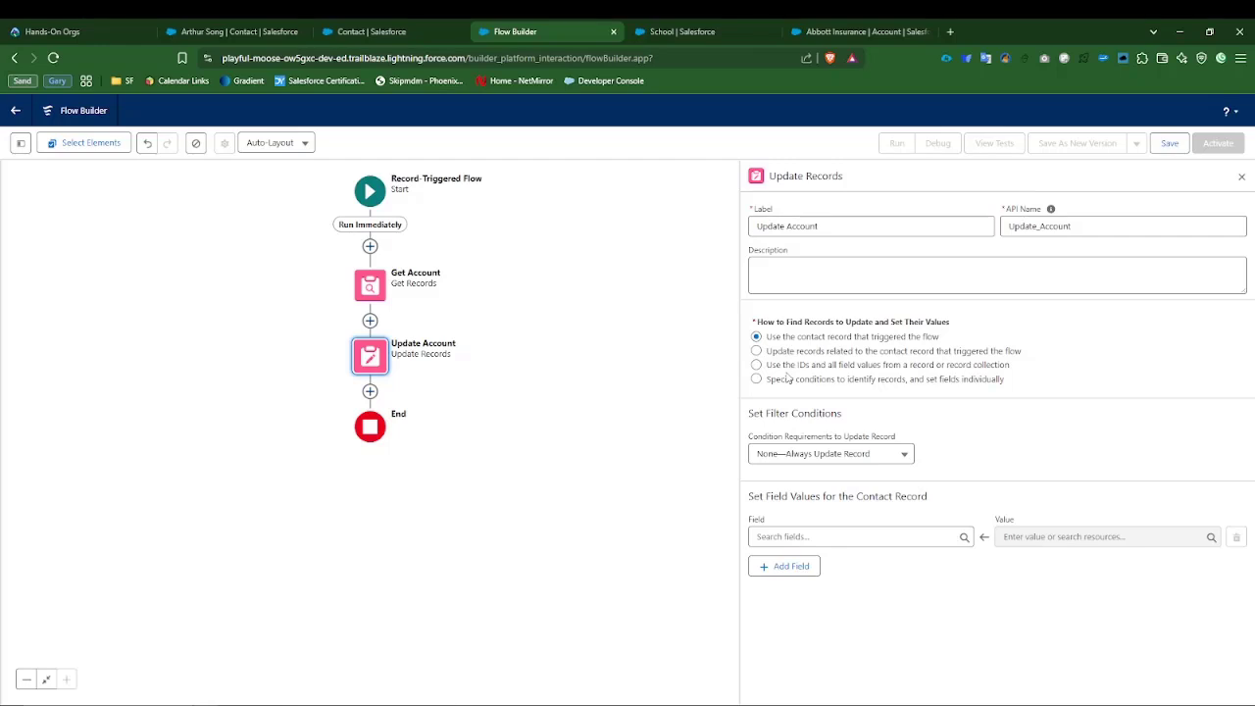
{"action": "left_click", "coordinate": [796, 535]}
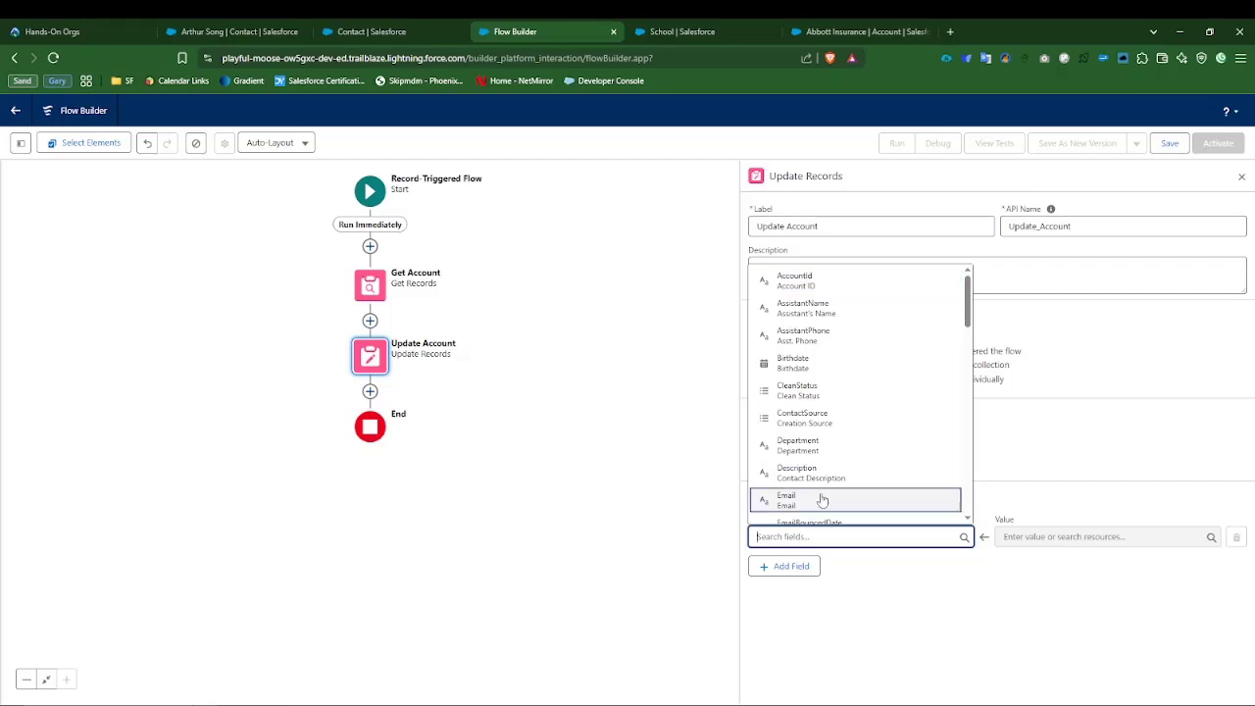
{"action": "scroll", "coordinate": [825, 498], "scroll_direction": "down", "scroll_amount": 3}
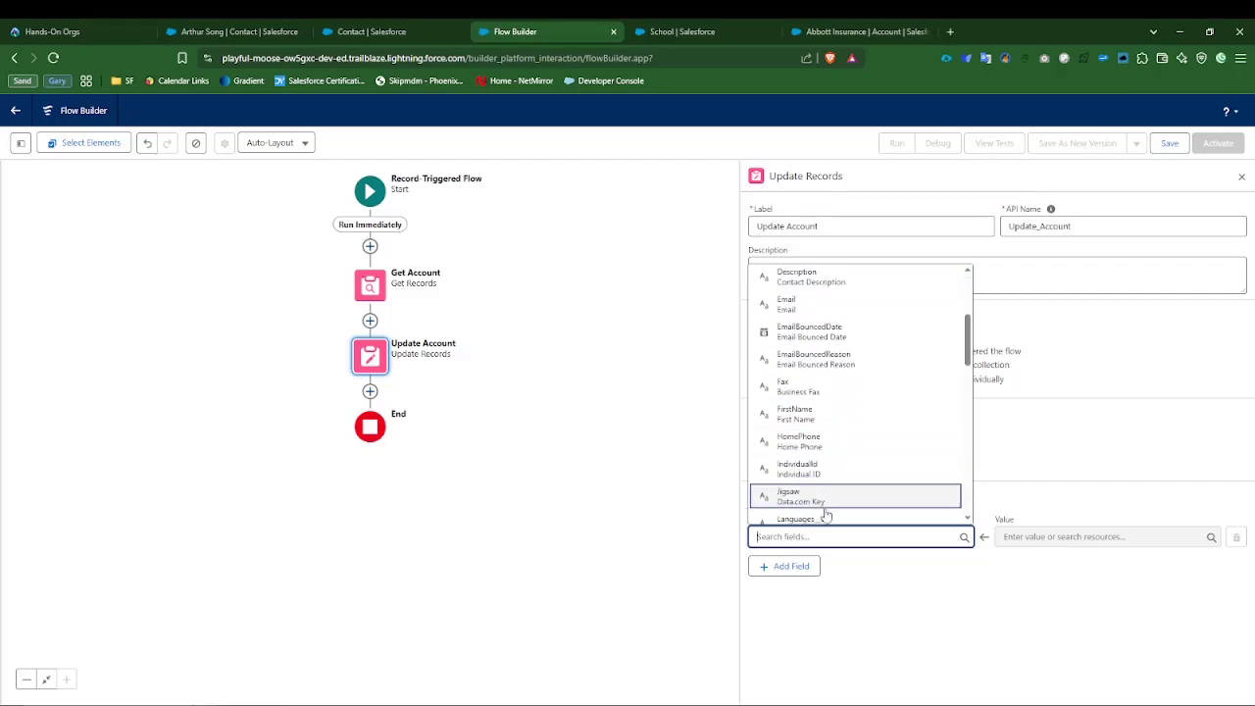
{"action": "scroll", "coordinate": [824, 505], "scroll_direction": "down", "scroll_amount": 2}
{"action": "left_click", "coordinate": [721, 461]}
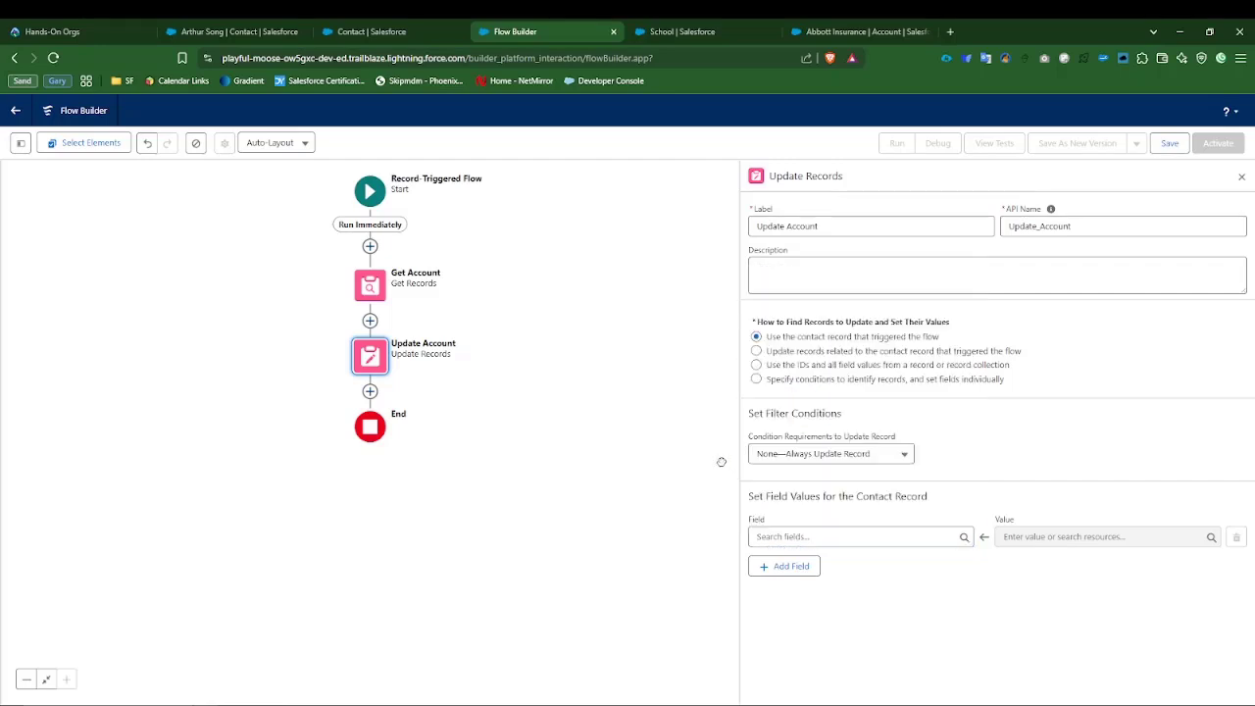
{"action": "left_click", "coordinate": [758, 353]}
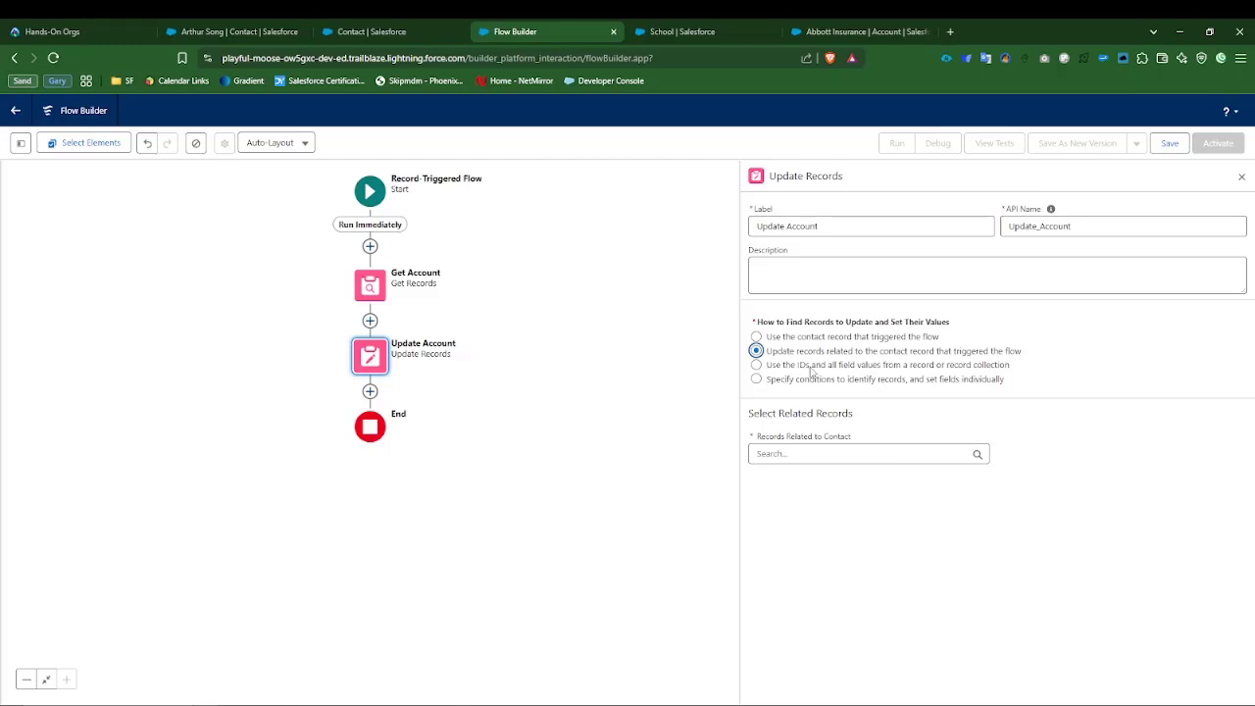
Set Update Account to use the IDs and all field values from a record, selecting Account from Get Account as that record.
{"action": "left_click", "coordinate": [757, 365]}
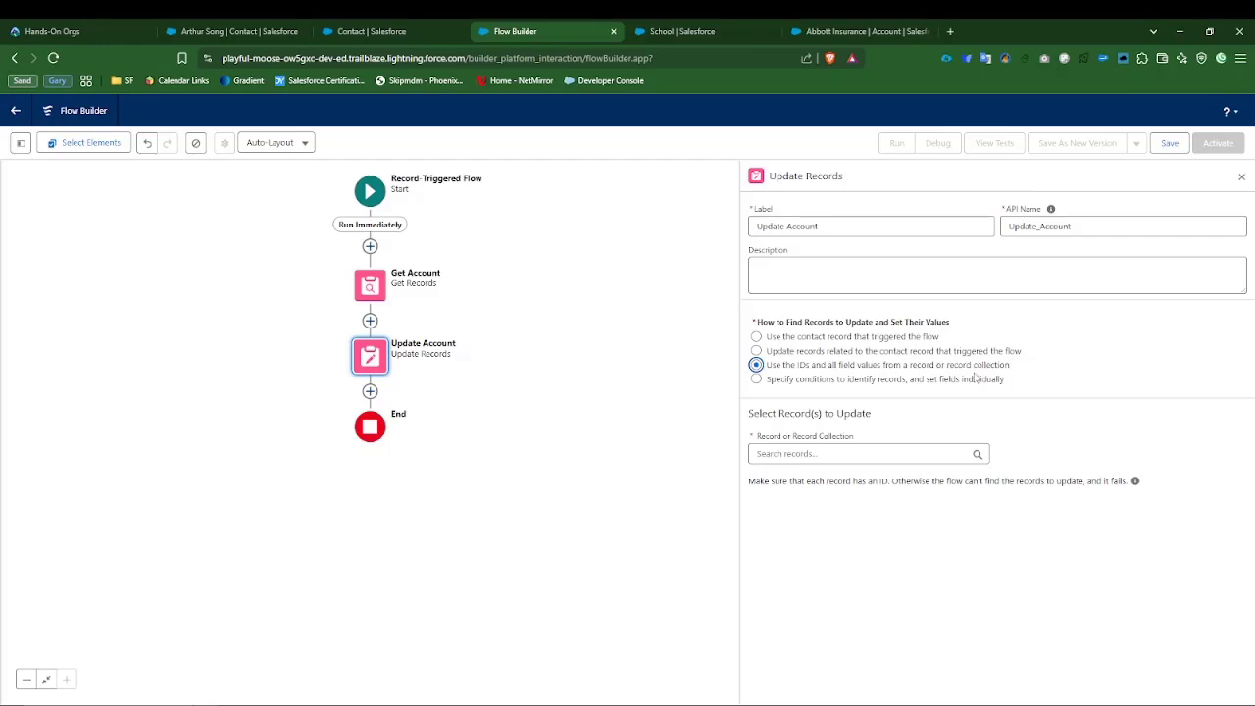
{"action": "left_click", "coordinate": [840, 454]}
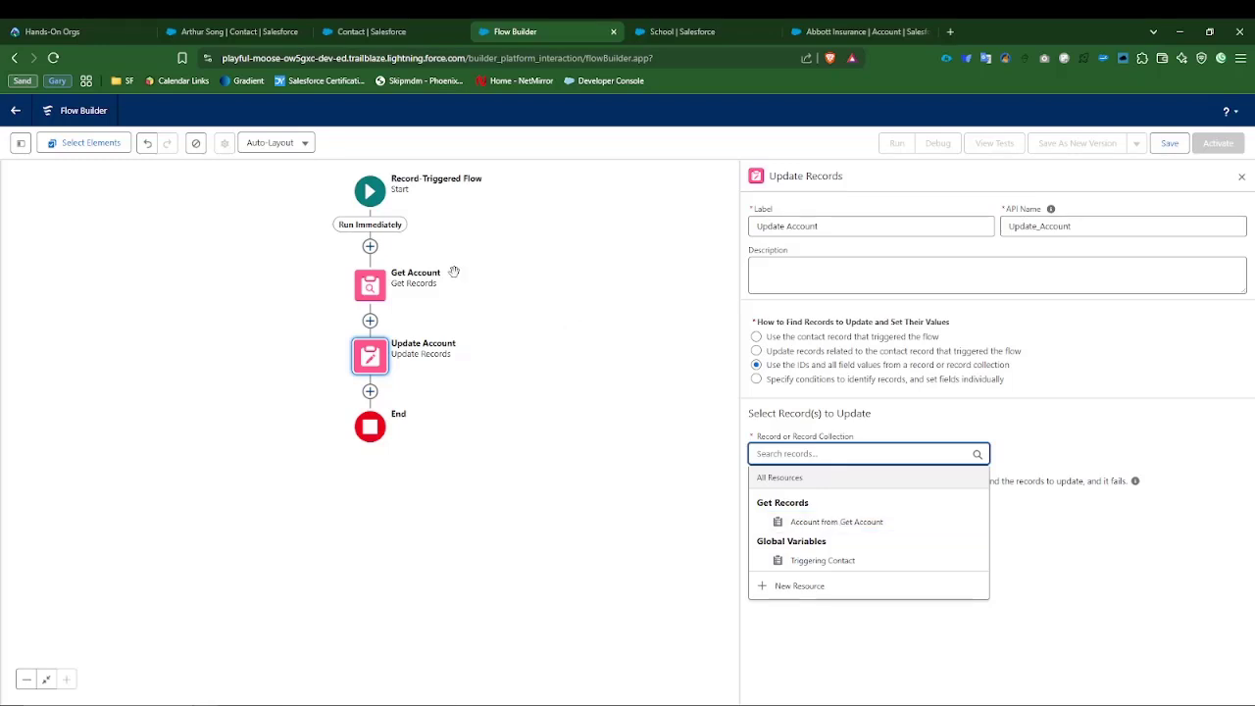
{"action": "left_click", "coordinate": [863, 528]}
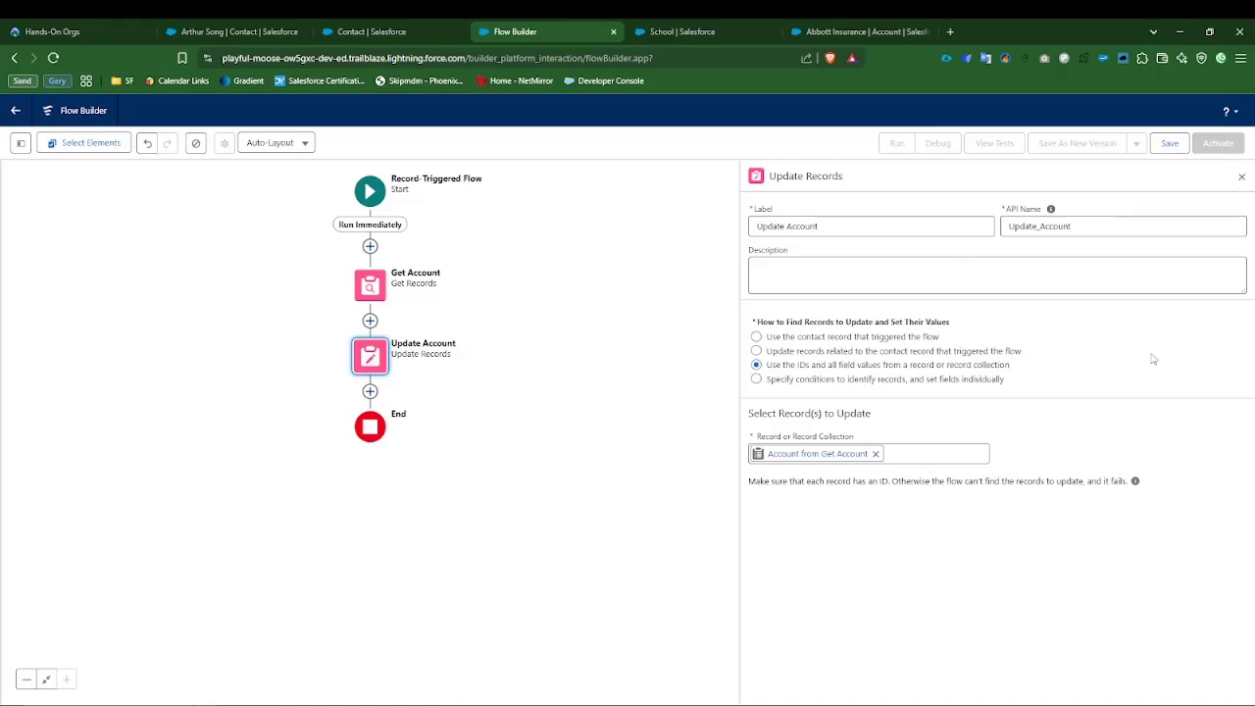
{"action": "left_click", "coordinate": [1242, 178]}
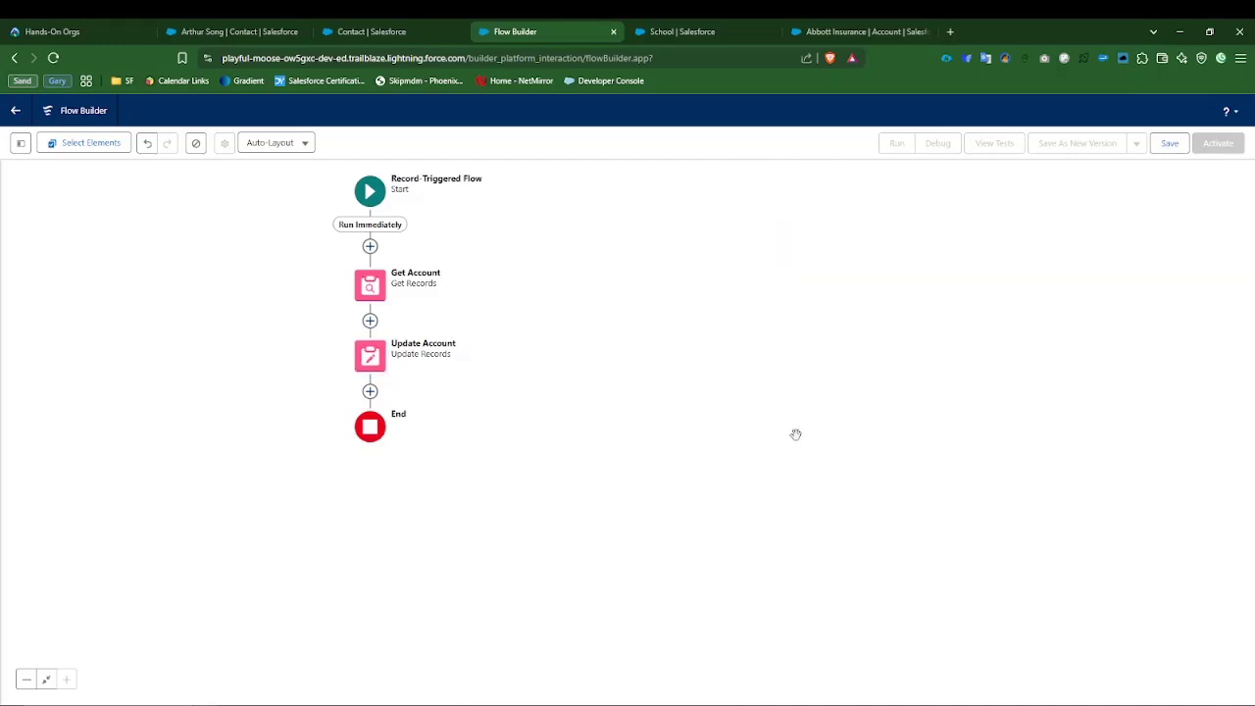
{"action": "left_click", "coordinate": [376, 289]}
{"action": "left_click", "coordinate": [643, 283]}
{"action": "left_click", "coordinate": [372, 361]}
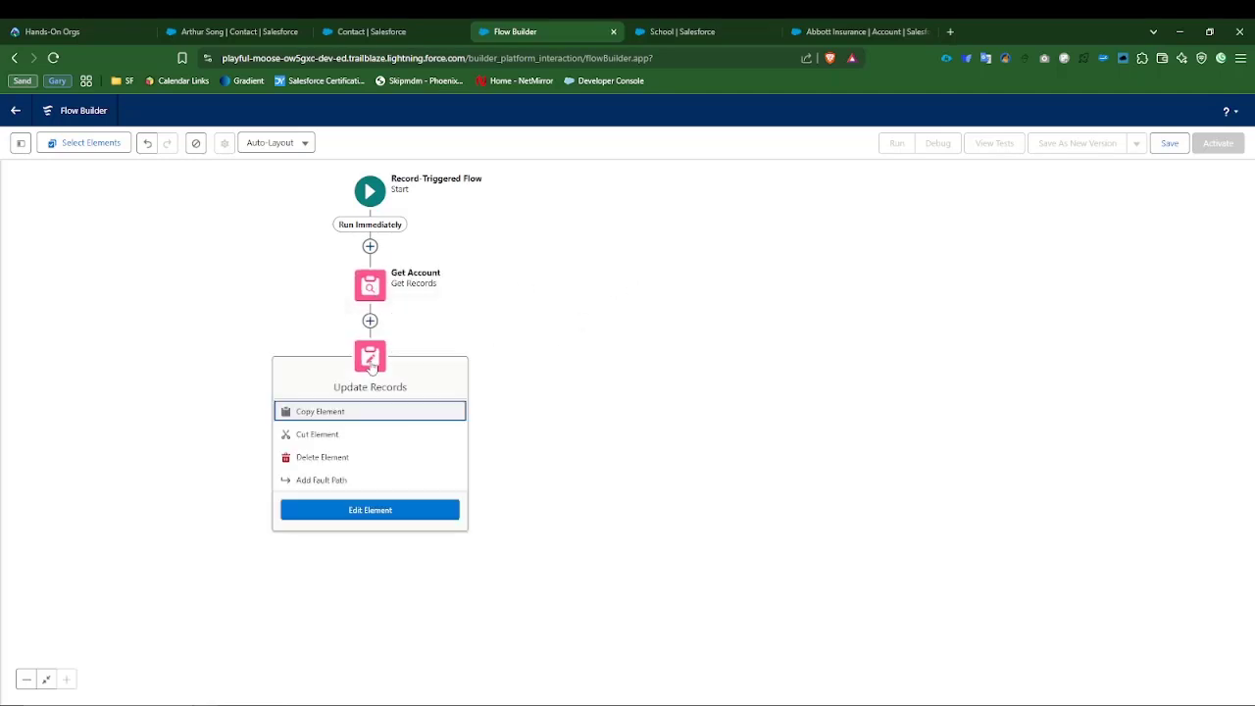
{"action": "left_click", "coordinate": [760, 459]}
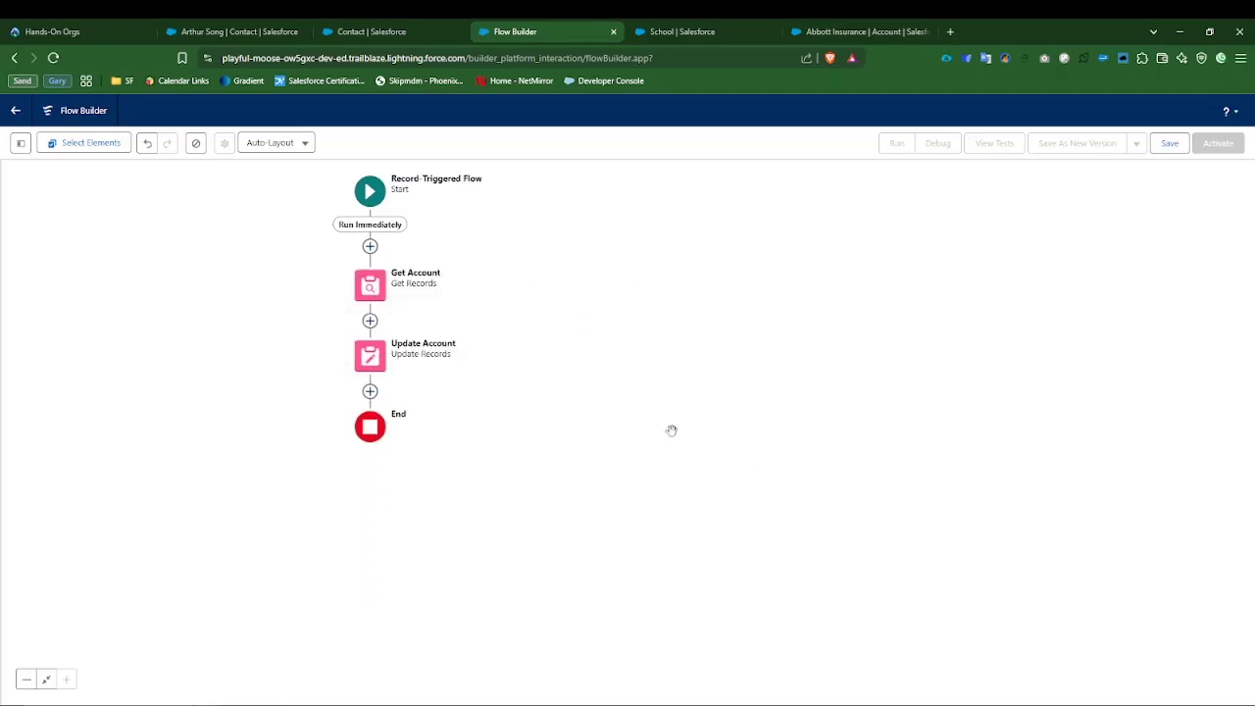
Add an Assignment element between Get Account and Update Account, labelled Put Mobile into Account.
{"action": "left_click", "coordinate": [371, 322]}
{"action": "scroll", "coordinate": [353, 496], "scroll_direction": "down", "scroll_amount": 1}
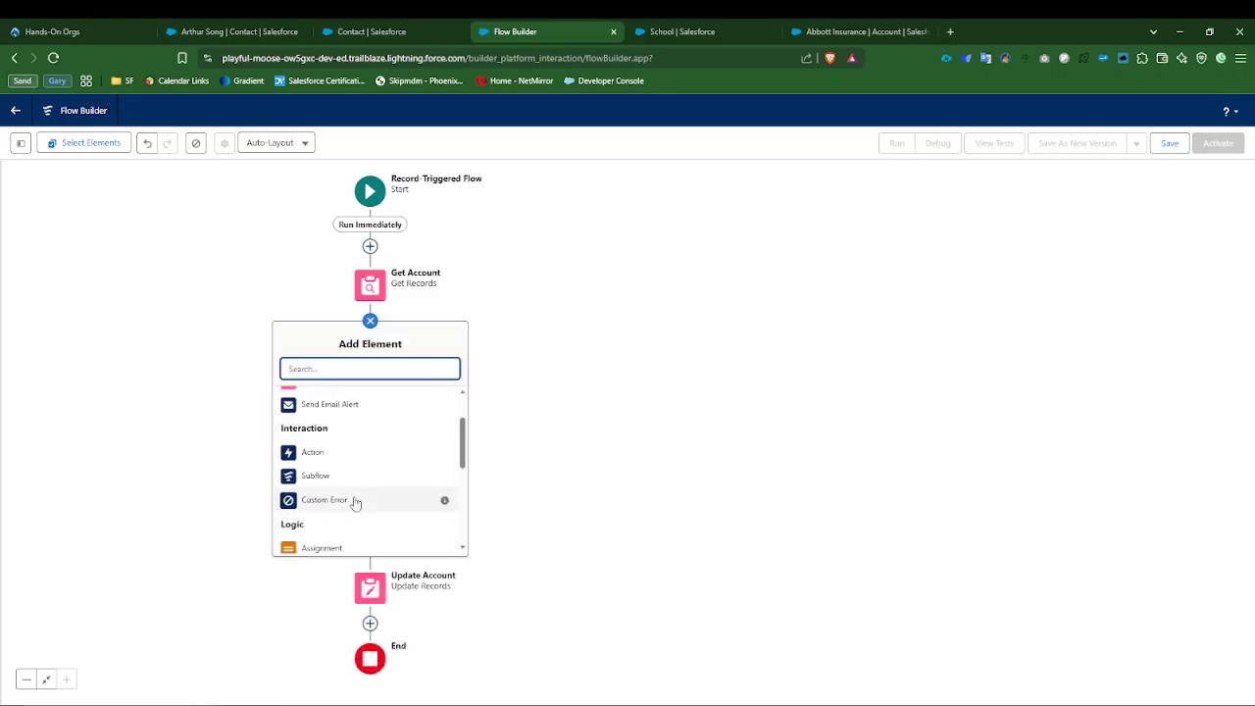
{"action": "scroll", "coordinate": [355, 502], "scroll_direction": "down", "scroll_amount": 1}
{"action": "left_click", "coordinate": [328, 486]}
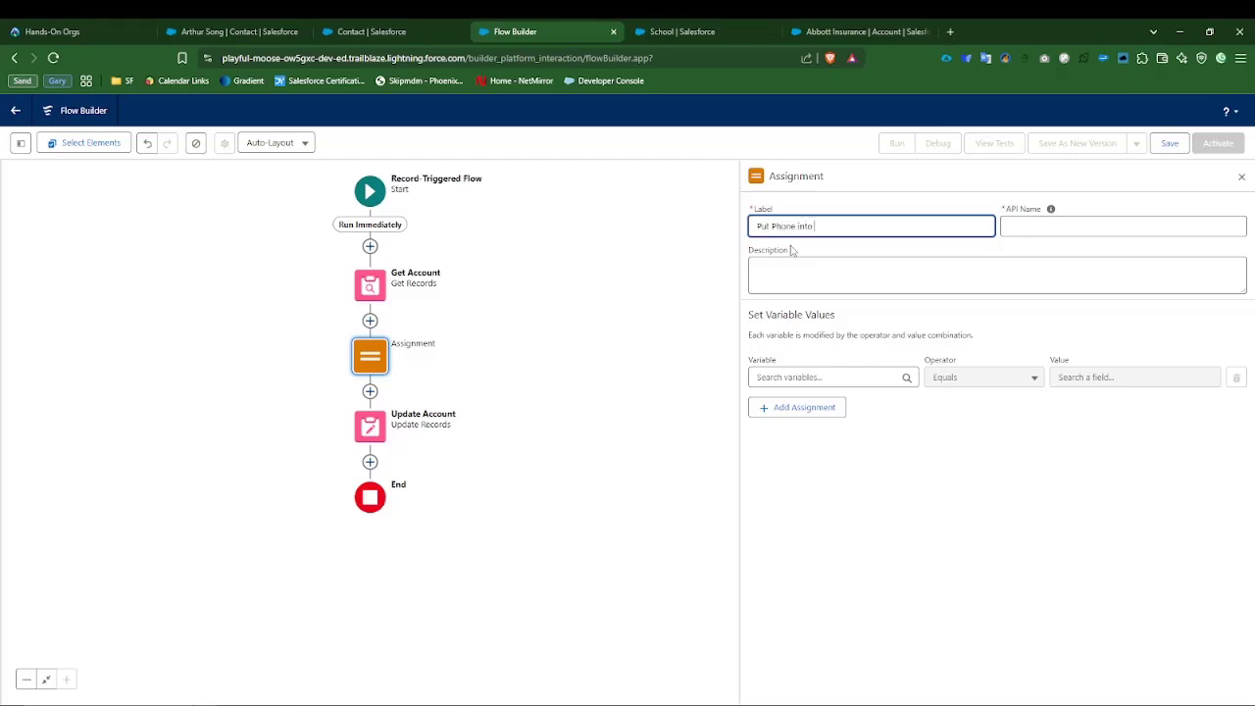
{"action": "type", "text": "count"}
{"action": "double_click", "coordinate": [782, 224]}
{"action": "type", "text": "Mobile"}
{"action": "left_click", "coordinate": [573, 496]}
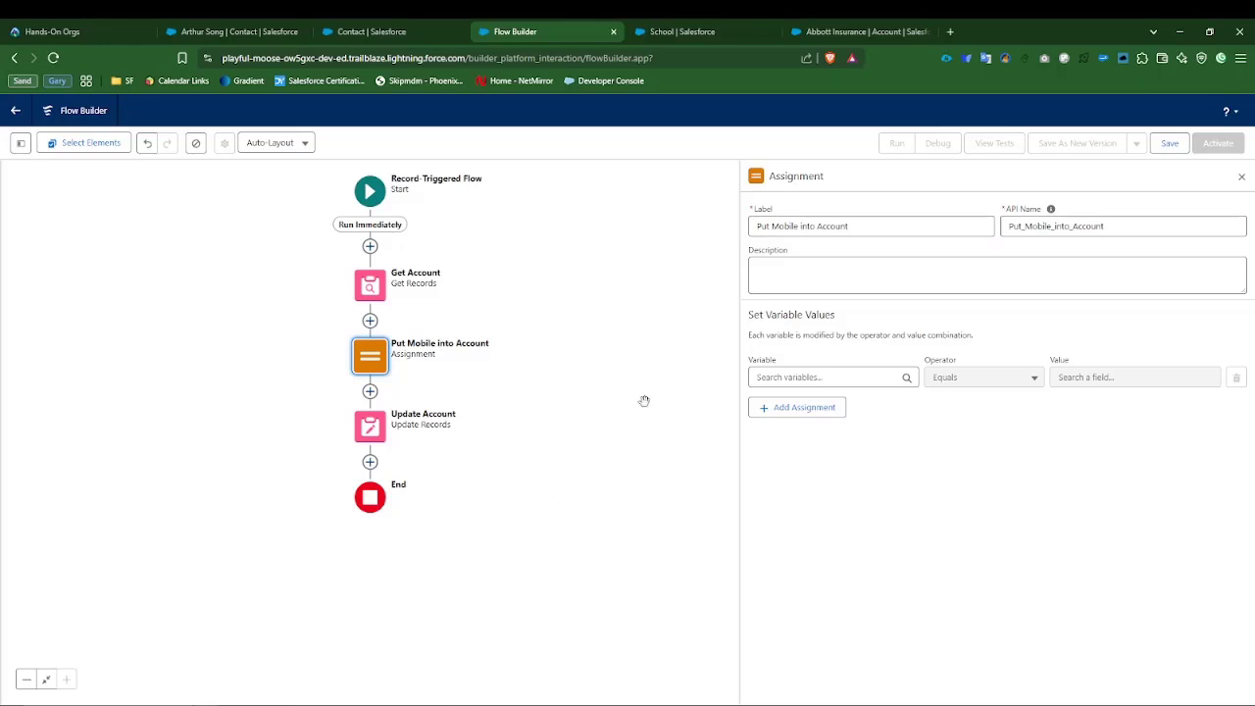
Set the assignment's variable to the Account Phone field of Account from Get Account.
{"action": "left_click", "coordinate": [845, 377]}
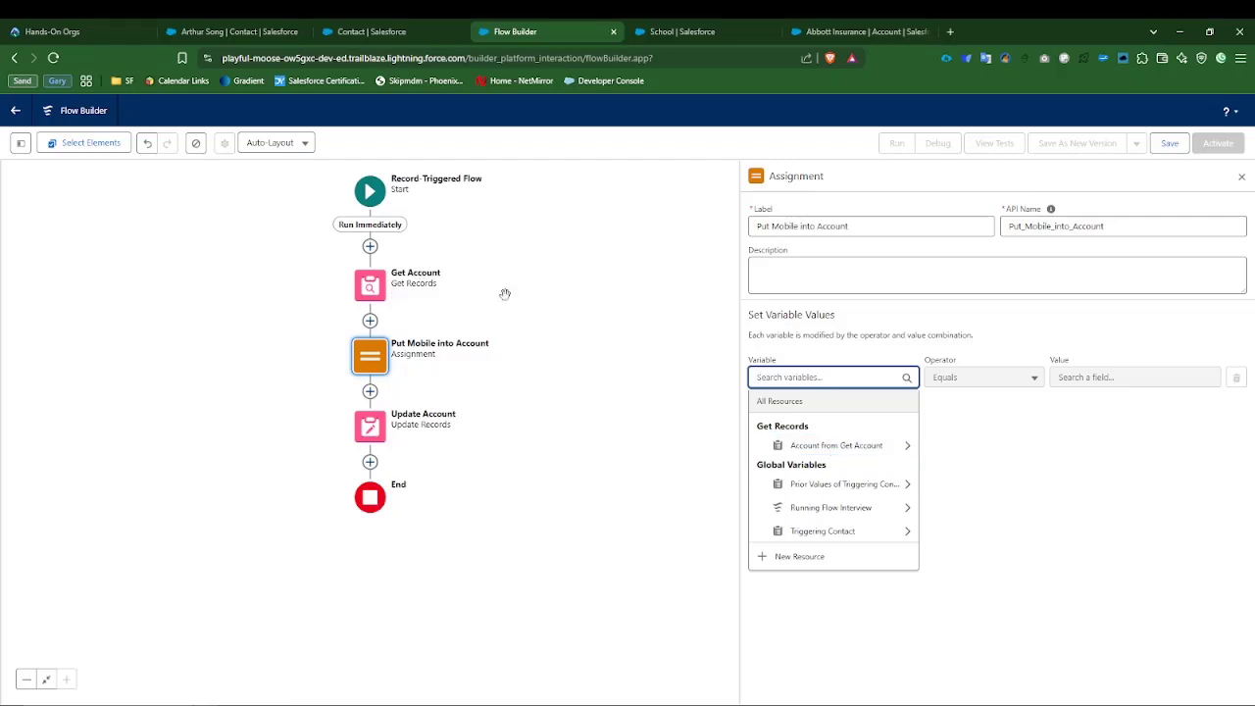
{"action": "left_click", "coordinate": [844, 448]}
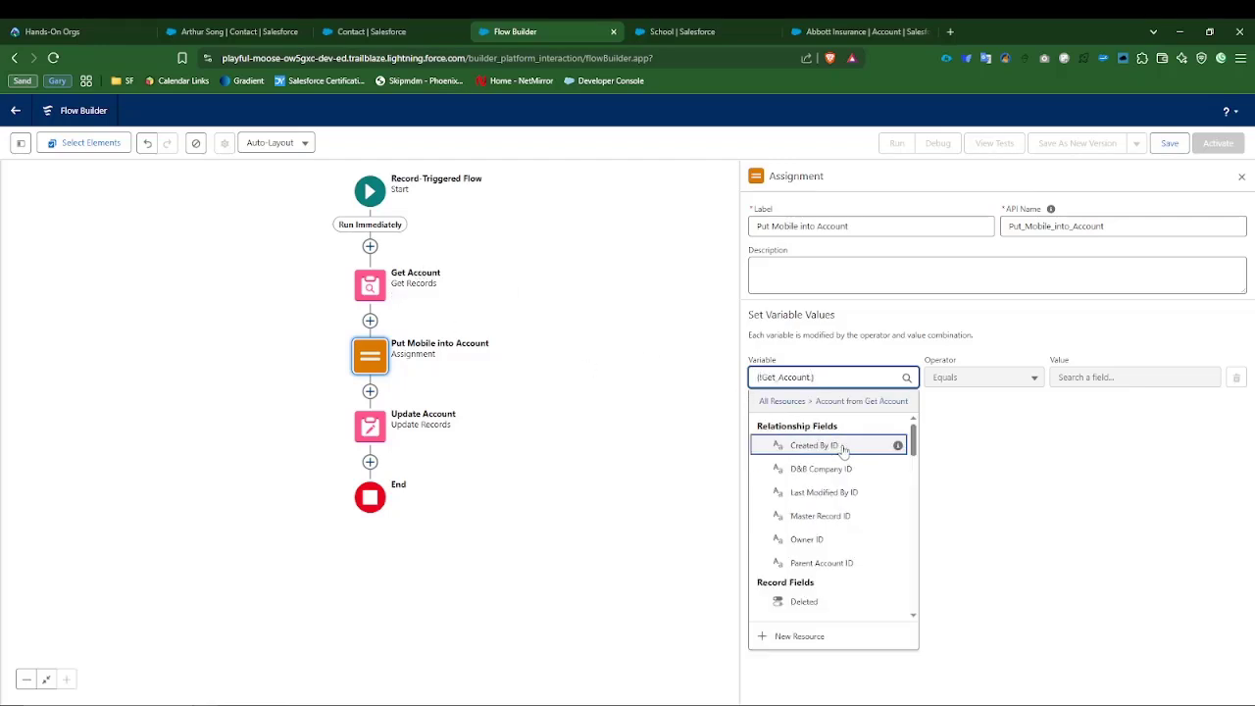
{"action": "type", "text": ".Pho"}
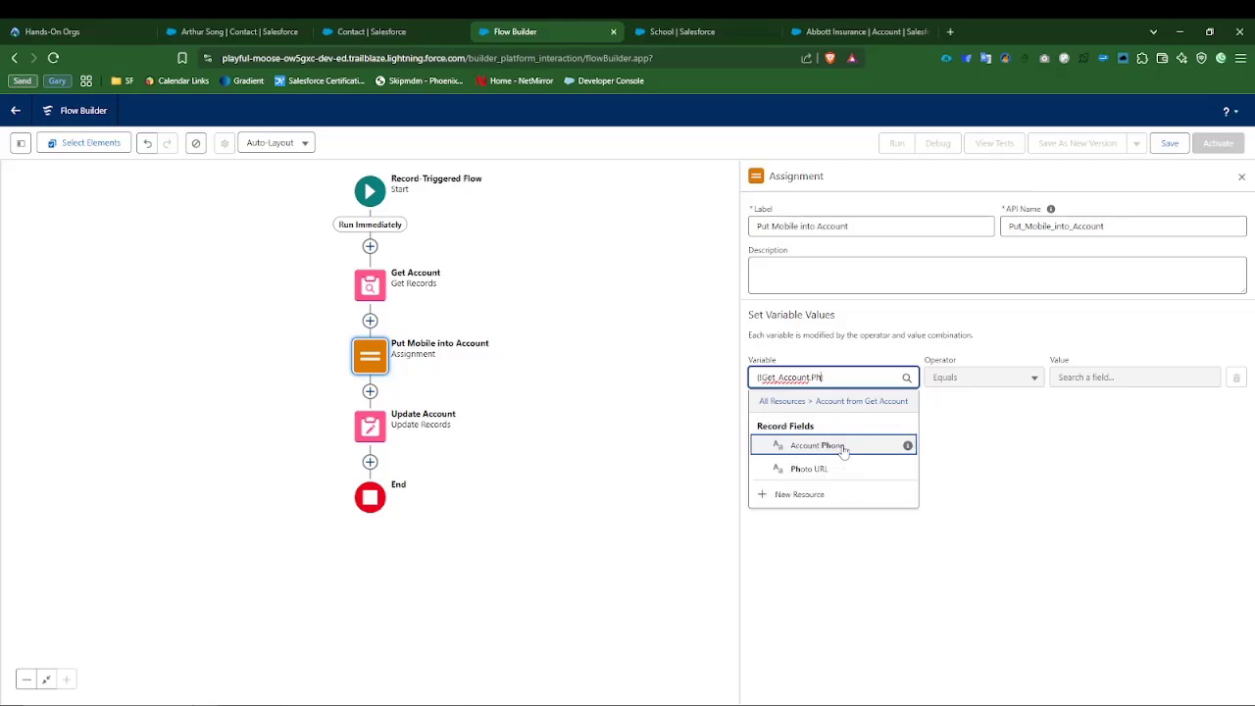
{"action": "type", "text": "n"}
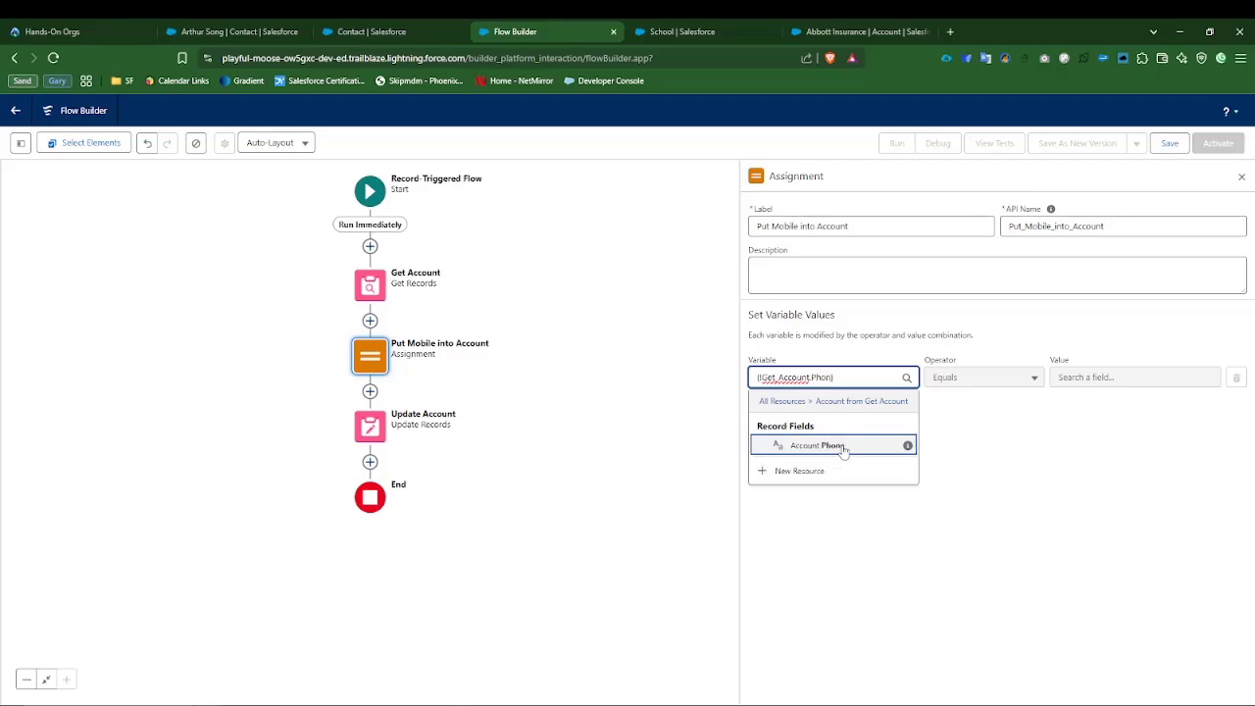
{"action": "left_click", "coordinate": [843, 447]}
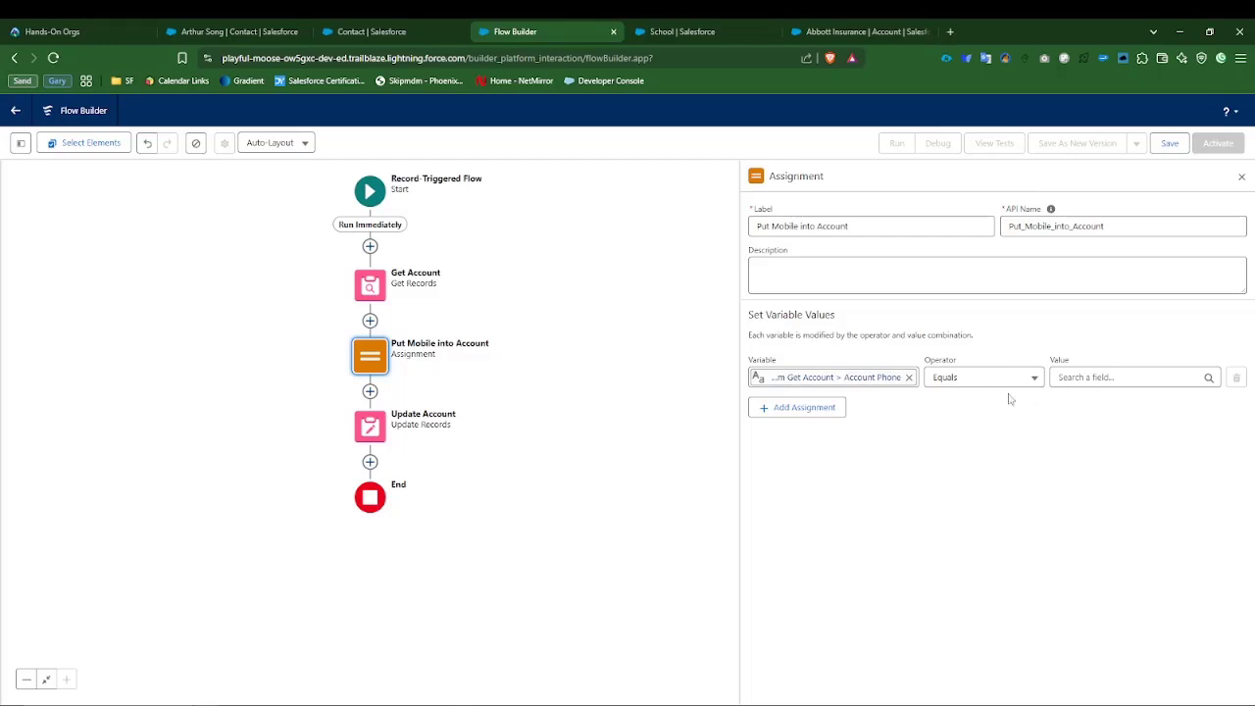
{"action": "left_click", "coordinate": [1091, 373]}
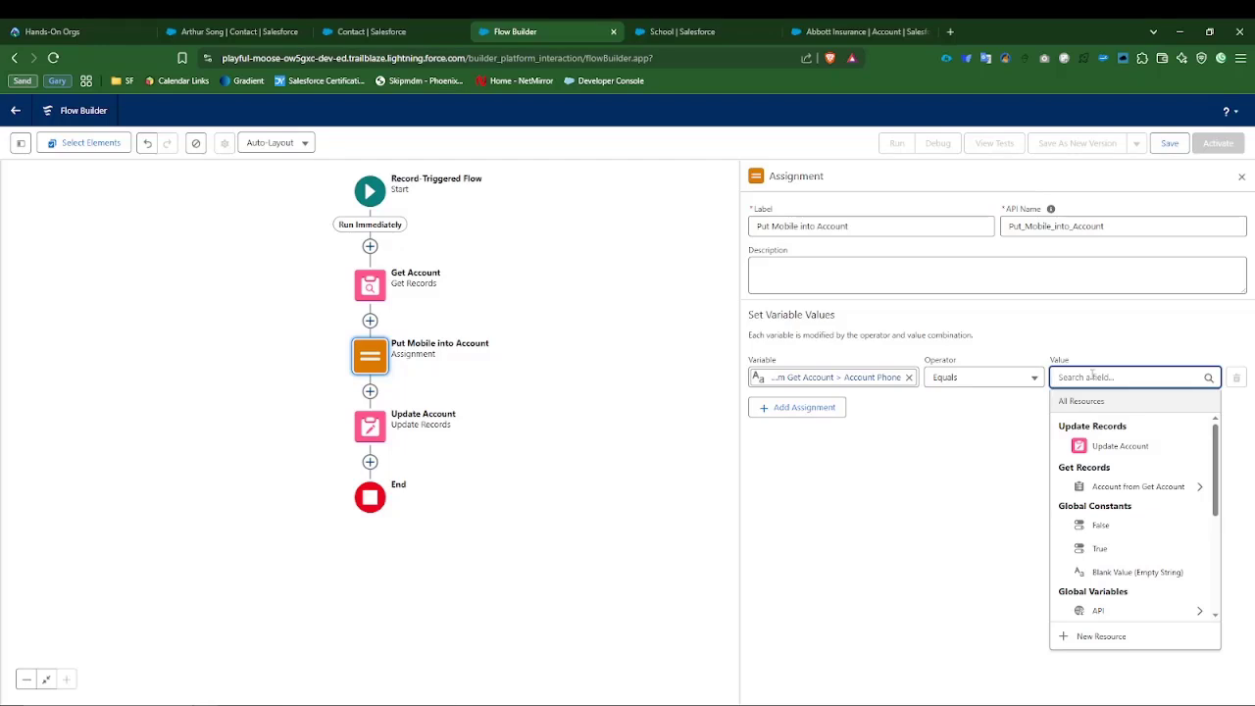
{"action": "type", "text": "1232323"}
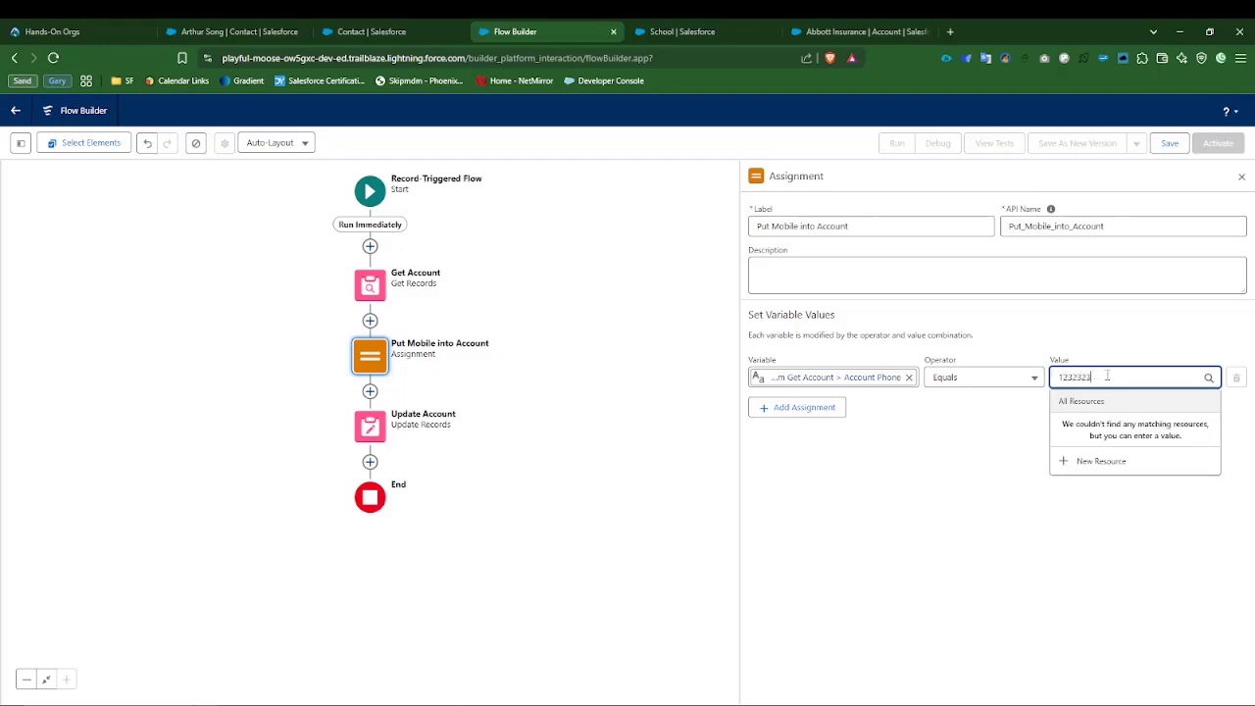
{"action": "key", "text": "ctrl+a"}
{"action": "key", "text": "BackSpace"}
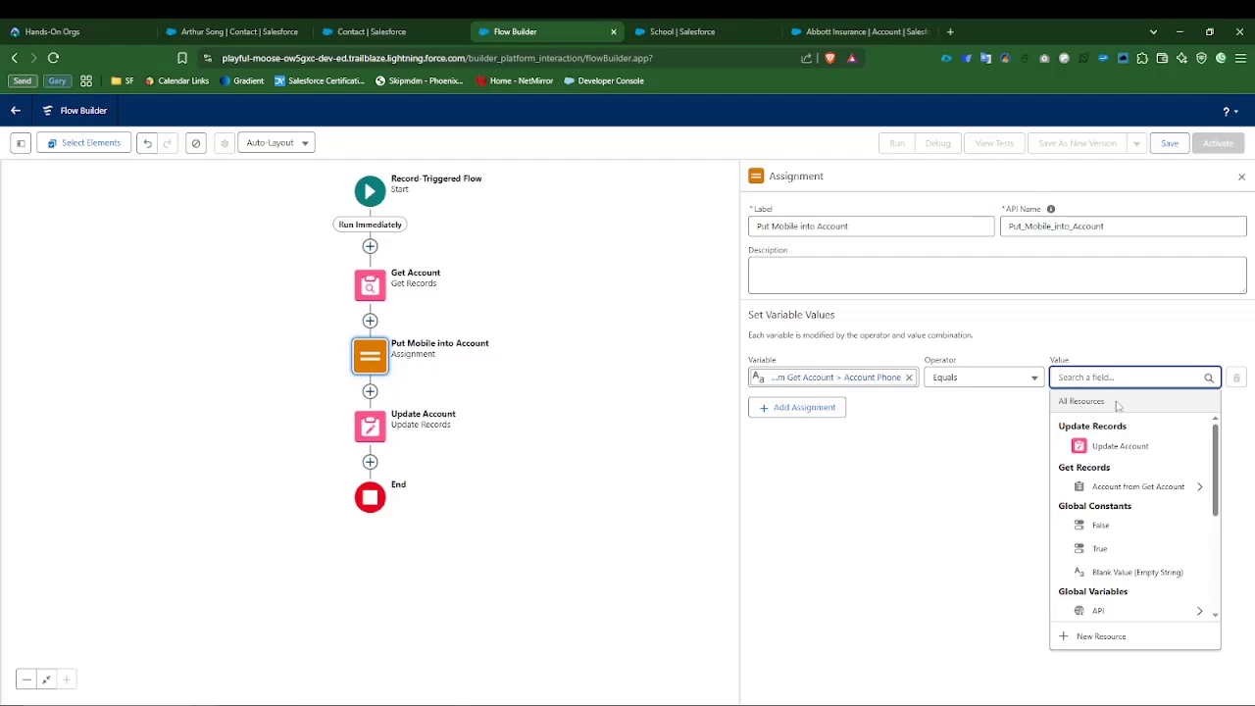
Set the assignment's value to the Mobile Phone field of the Triggering Contact.
{"action": "scroll", "coordinate": [1108, 549], "scroll_direction": "down", "scroll_amount": 3}
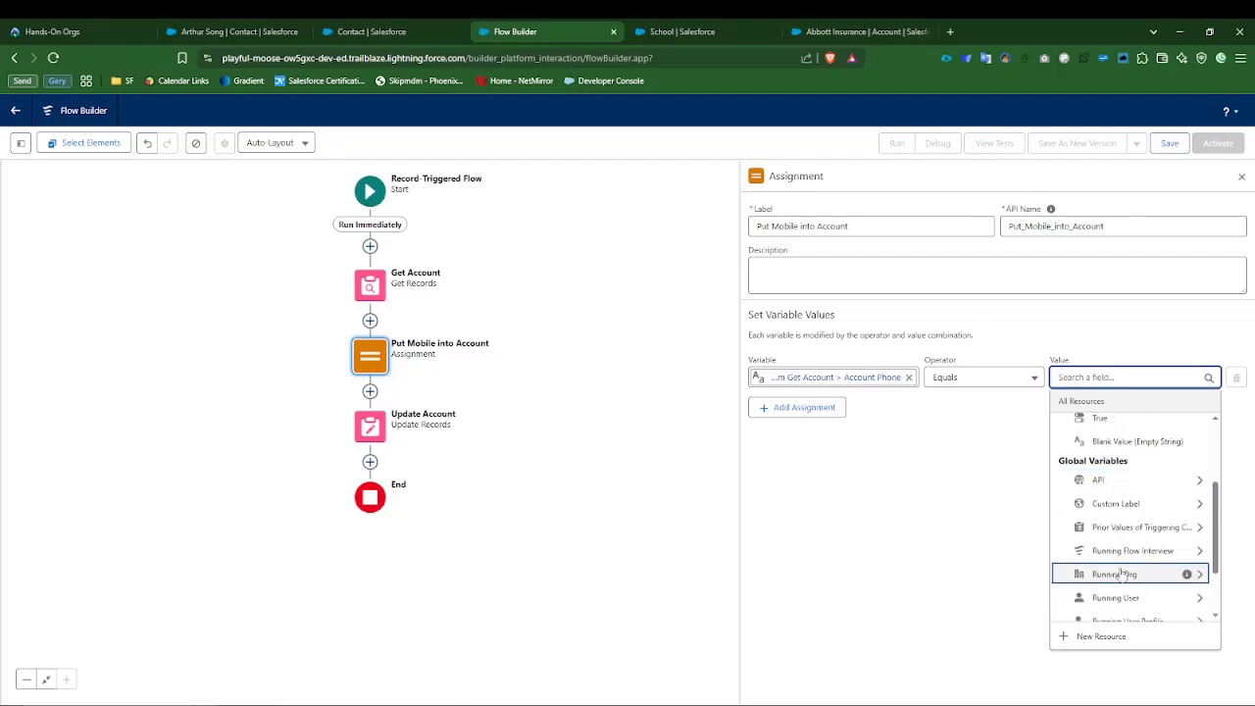
{"action": "scroll", "coordinate": [1123, 579], "scroll_direction": "down", "scroll_amount": 3}
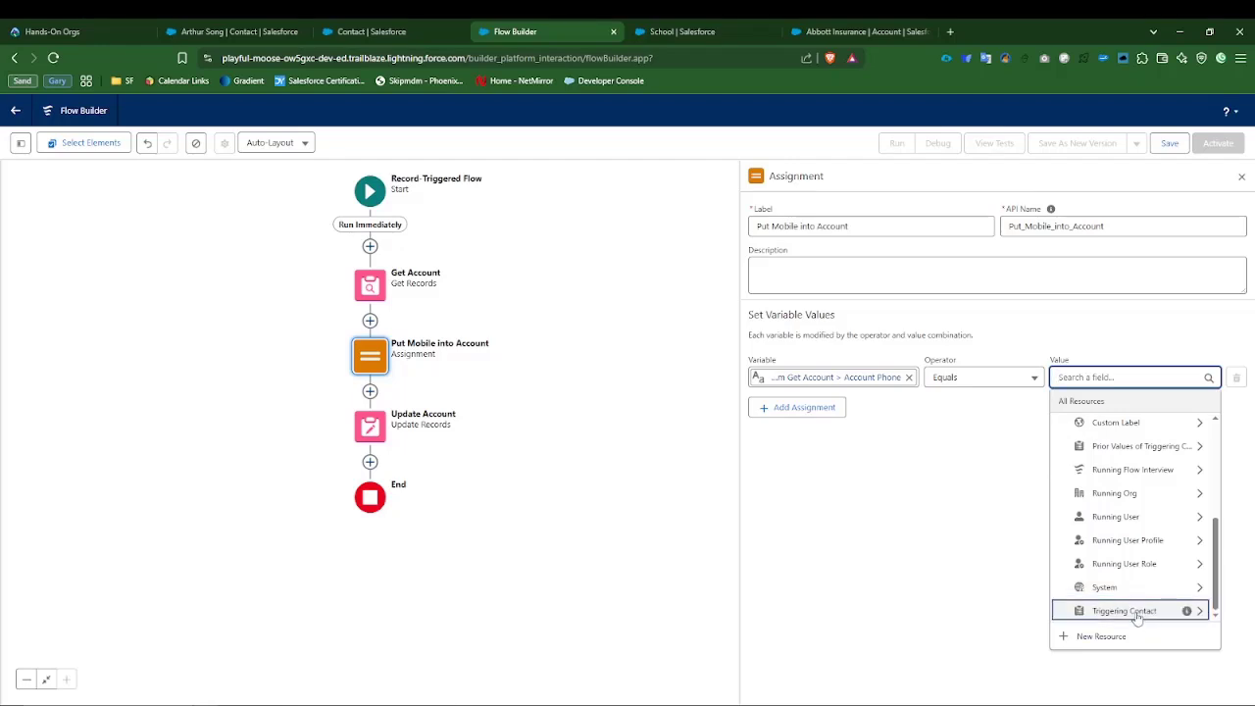
{"action": "left_click", "coordinate": [1138, 614]}
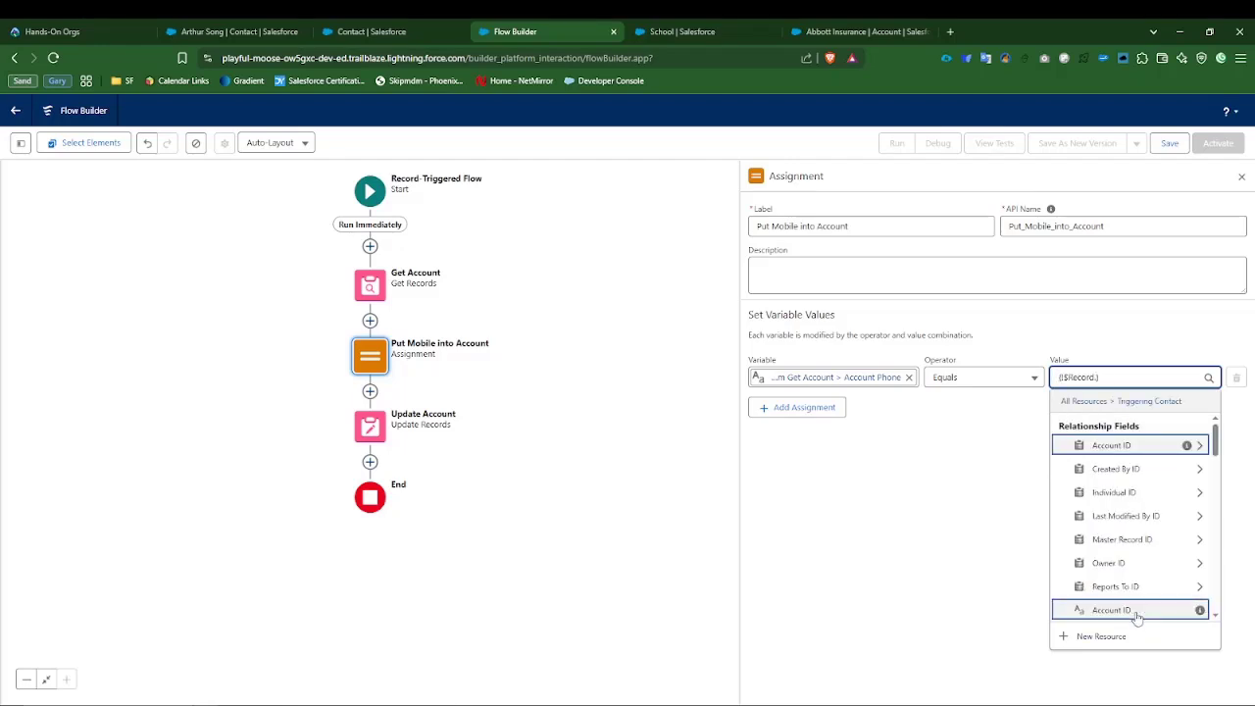
{"action": "type", "text": "Mob"}
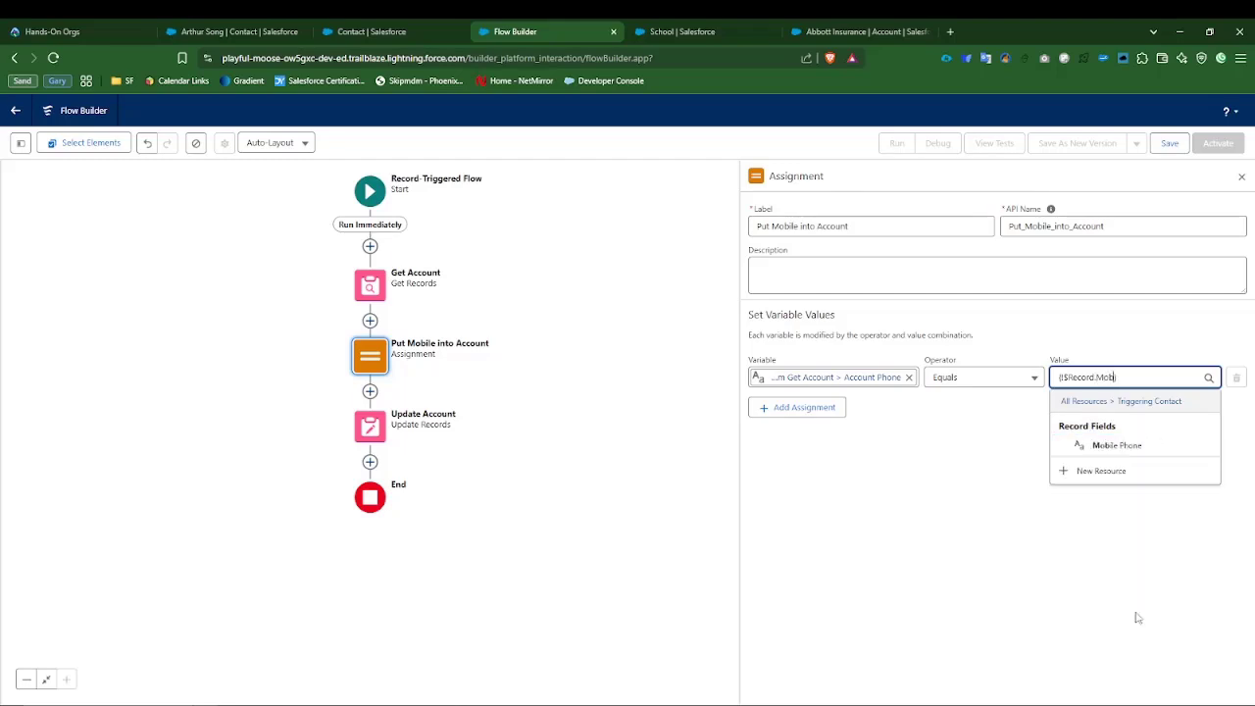
{"action": "left_click", "coordinate": [1128, 447]}
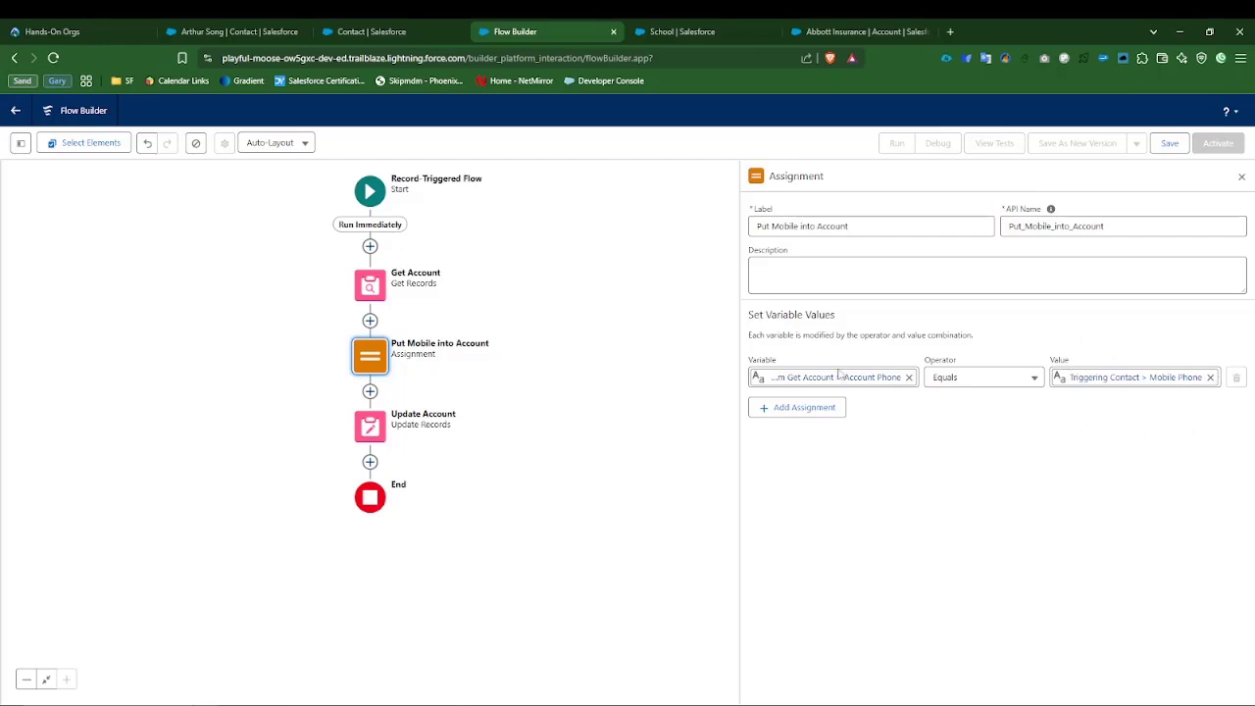
View the details of the contact's related account, United Oil & Gas Corp., and return to the contact record.
{"action": "left_click", "coordinate": [211, 30]}
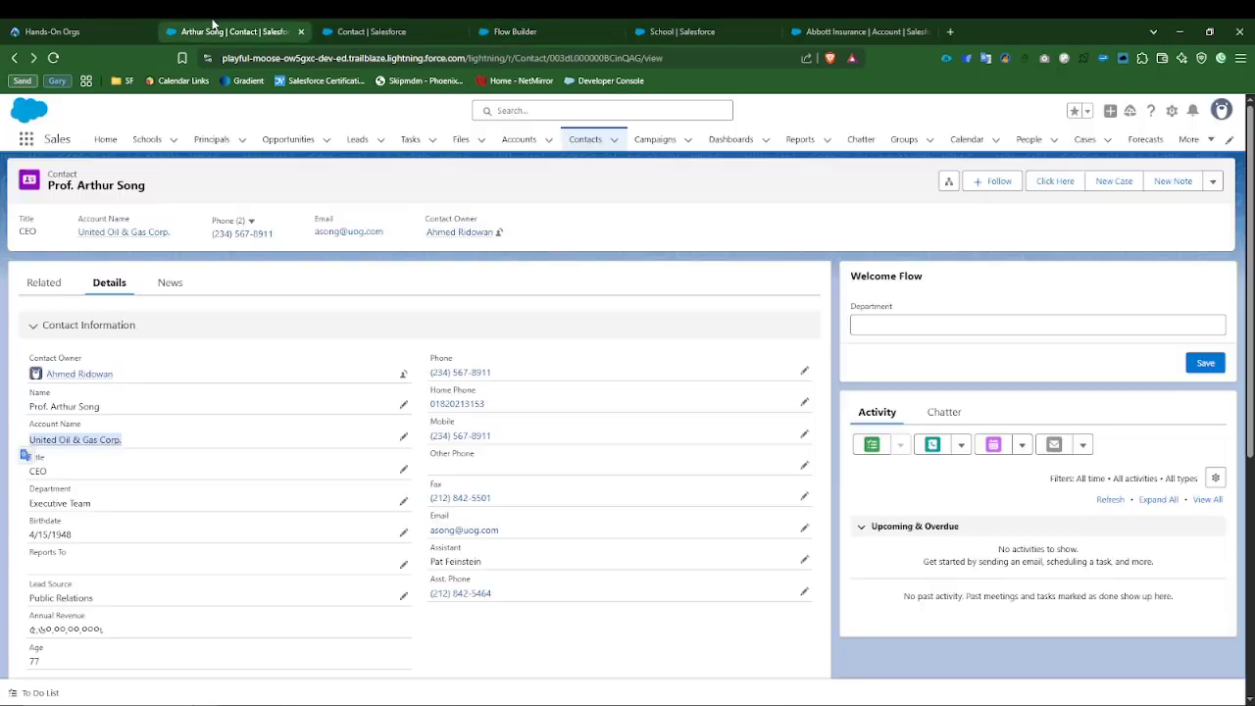
{"action": "left_click", "coordinate": [81, 440]}
{"action": "left_click", "coordinate": [115, 286]}
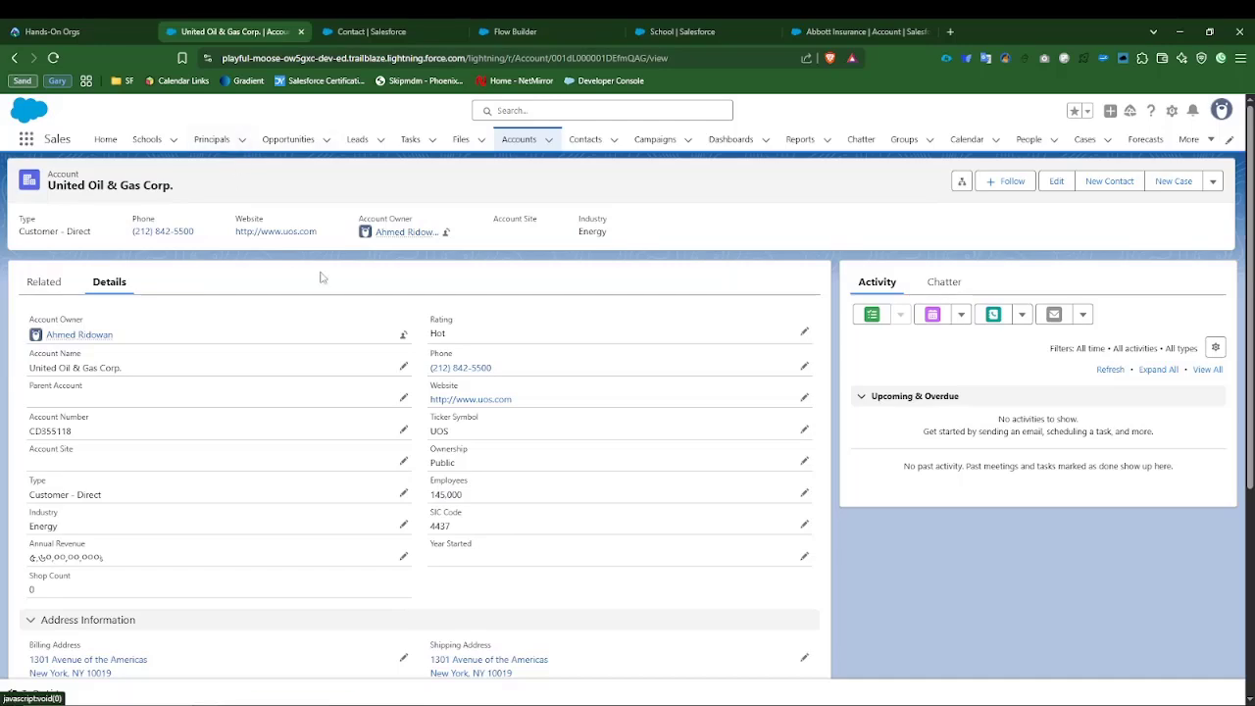
{"action": "key", "text": "alt+Left"}
{"action": "key", "text": "alt+Left"}
{"action": "key", "text": "alt+Right"}
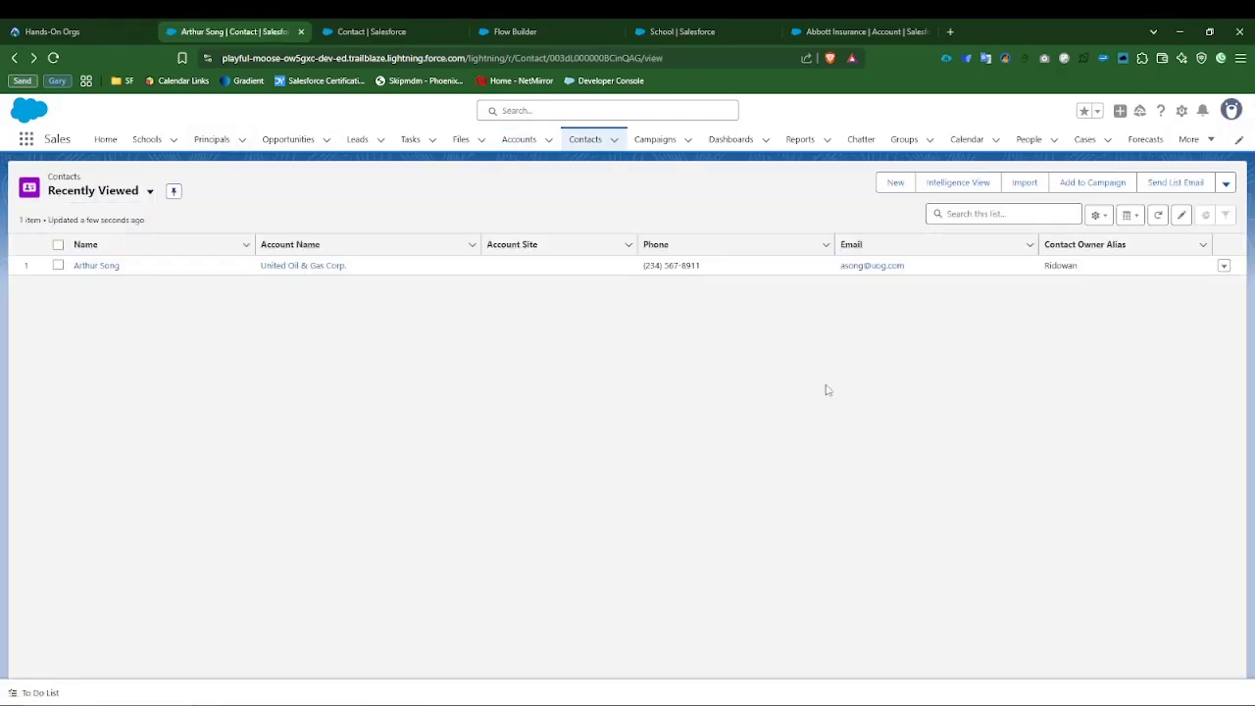
Return to the flow and inspect the Get Account and Put Mobile into Account elements without changing them.
{"action": "left_click", "coordinate": [687, 32]}
{"action": "left_click", "coordinate": [565, 25]}
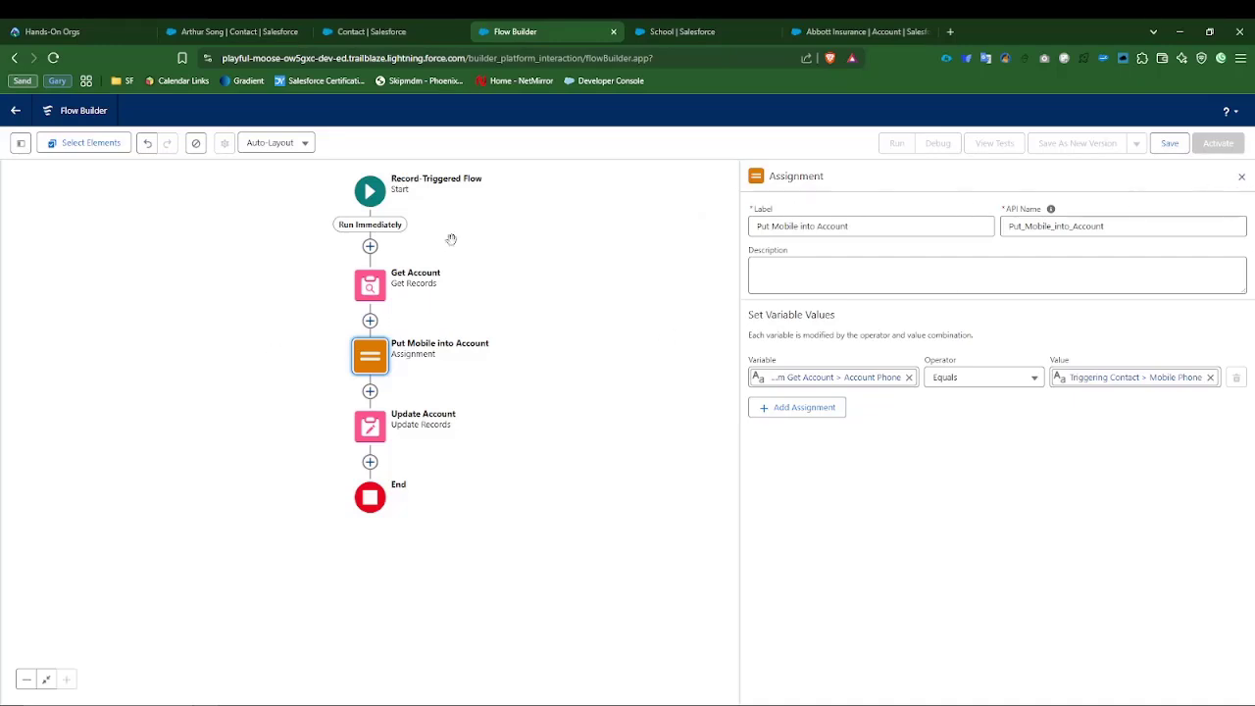
{"action": "left_click", "coordinate": [376, 285]}
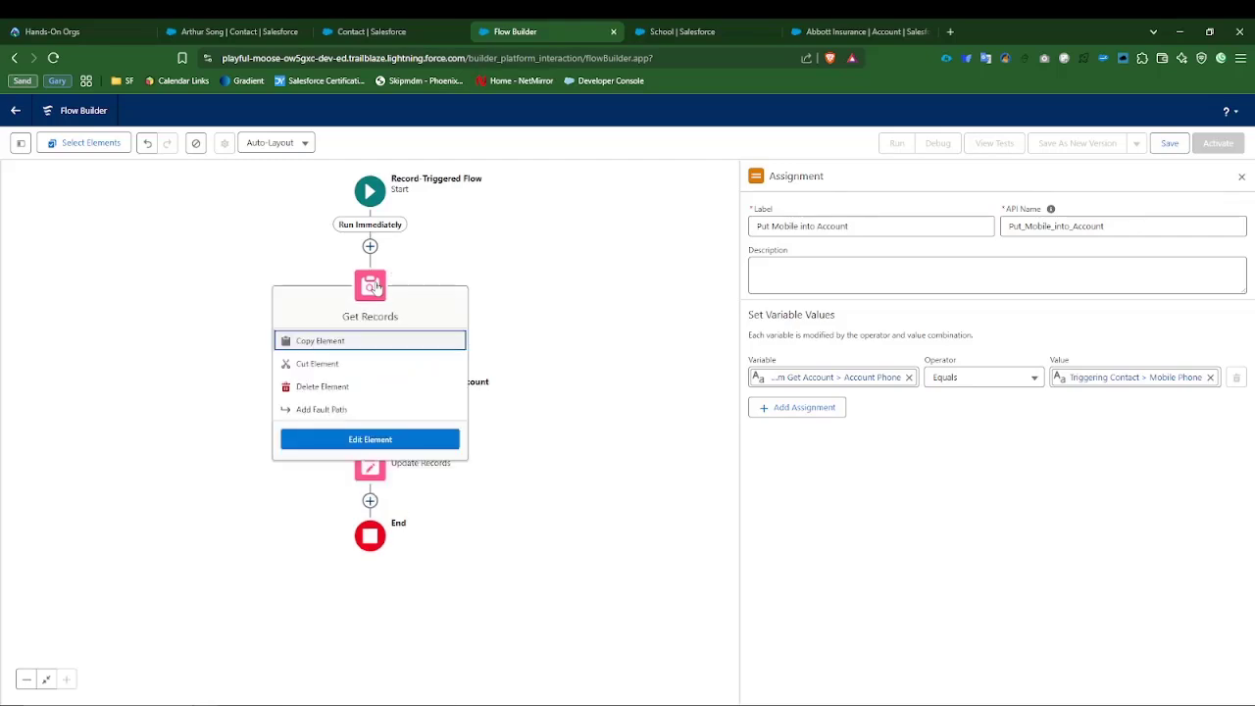
{"action": "left_click", "coordinate": [364, 286]}
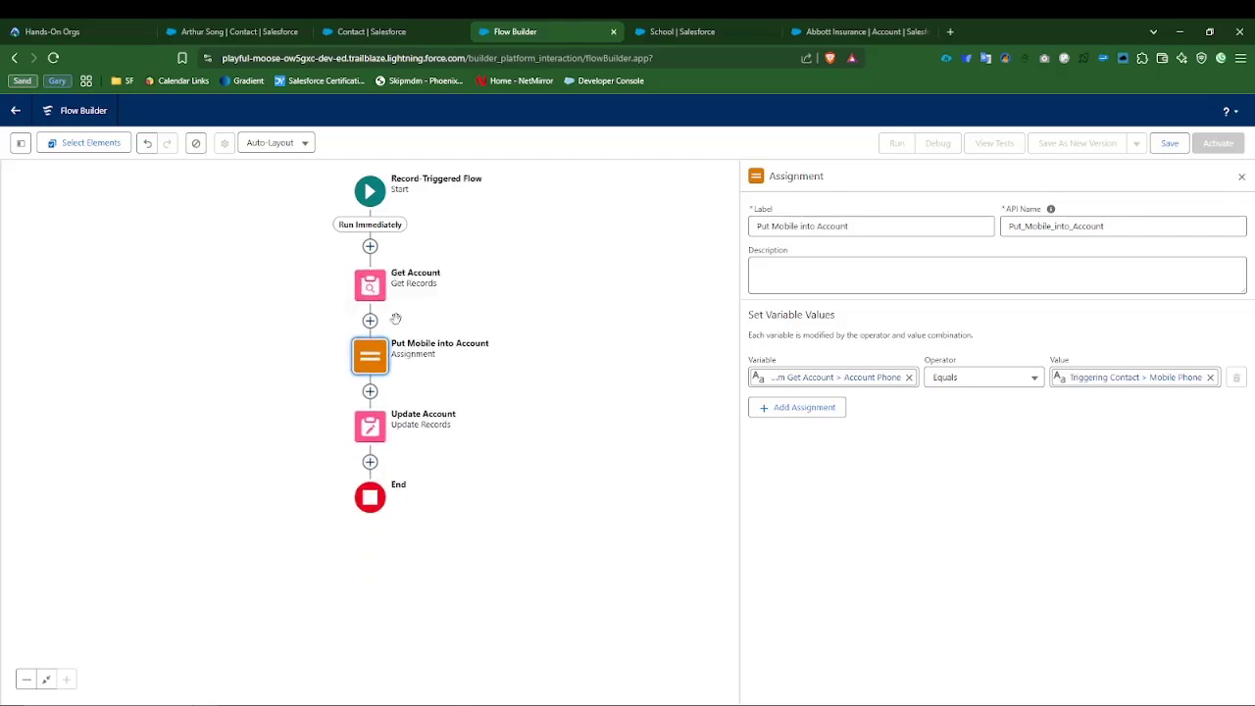
{"action": "left_click", "coordinate": [369, 351]}
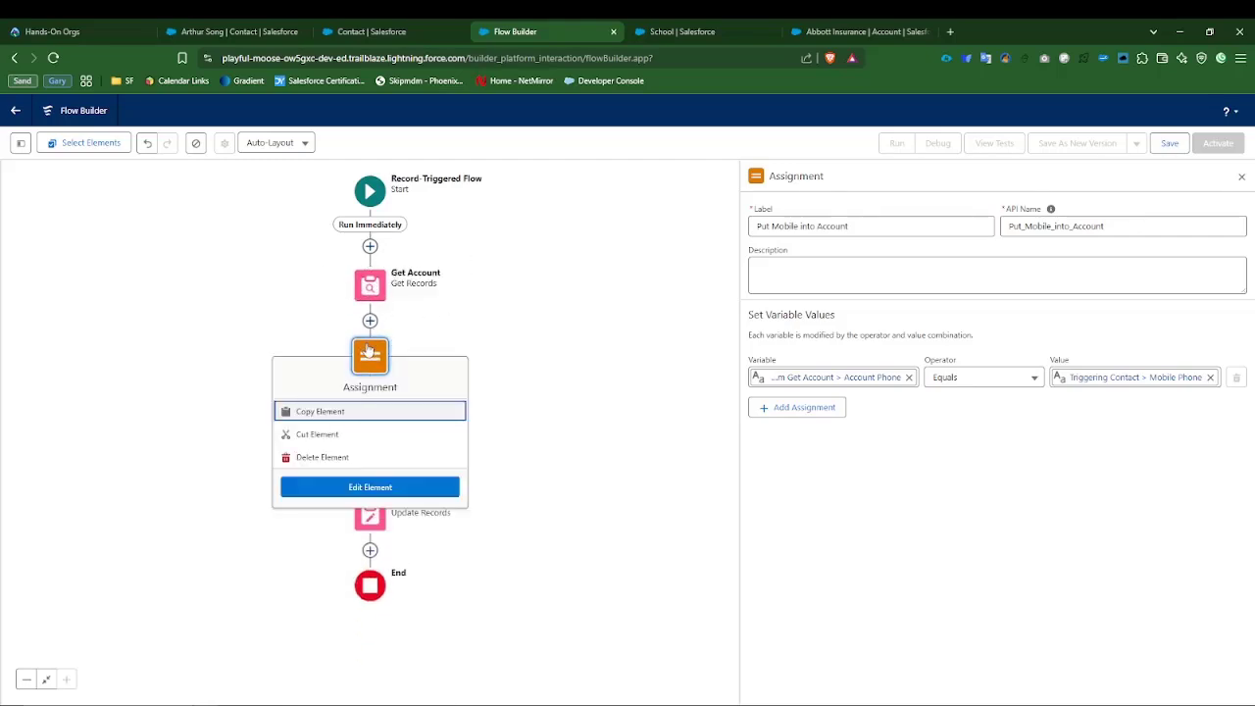
{"action": "left_click", "coordinate": [368, 351]}
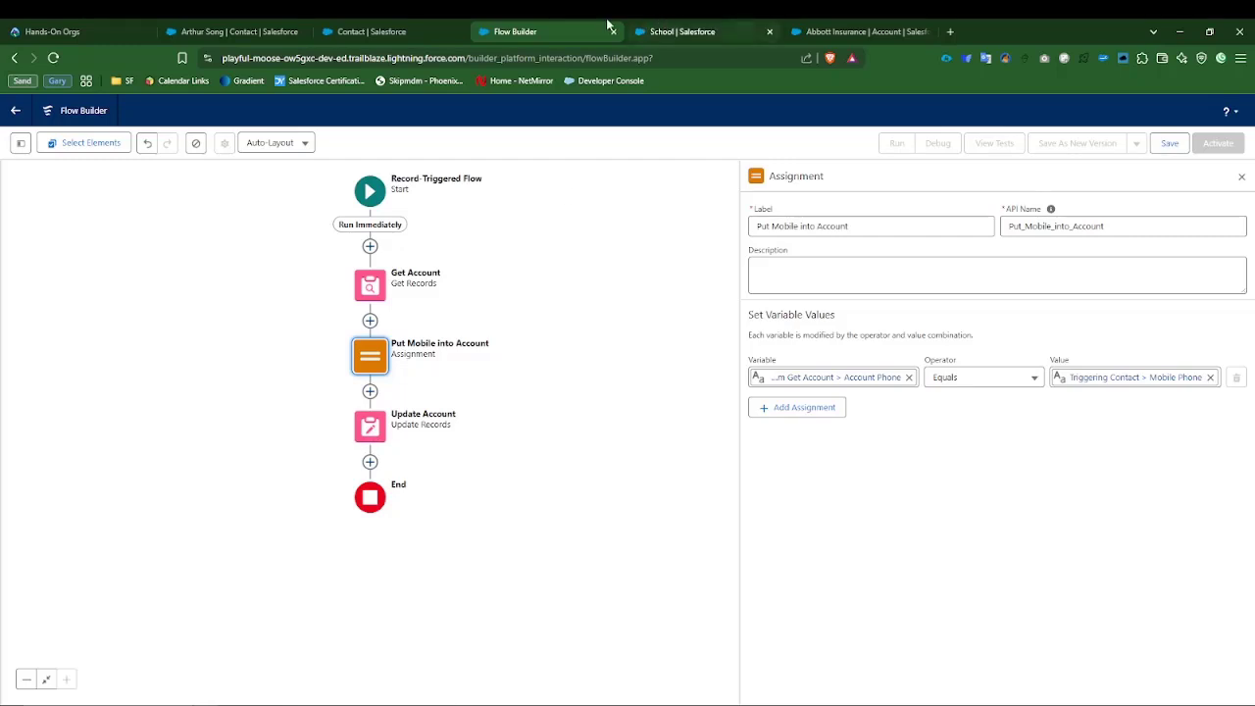
Open the United Oil & Gas Corp. account's details from the recently viewed accounts and compare the record with the flow's elements.
{"action": "left_click", "coordinate": [677, 31]}
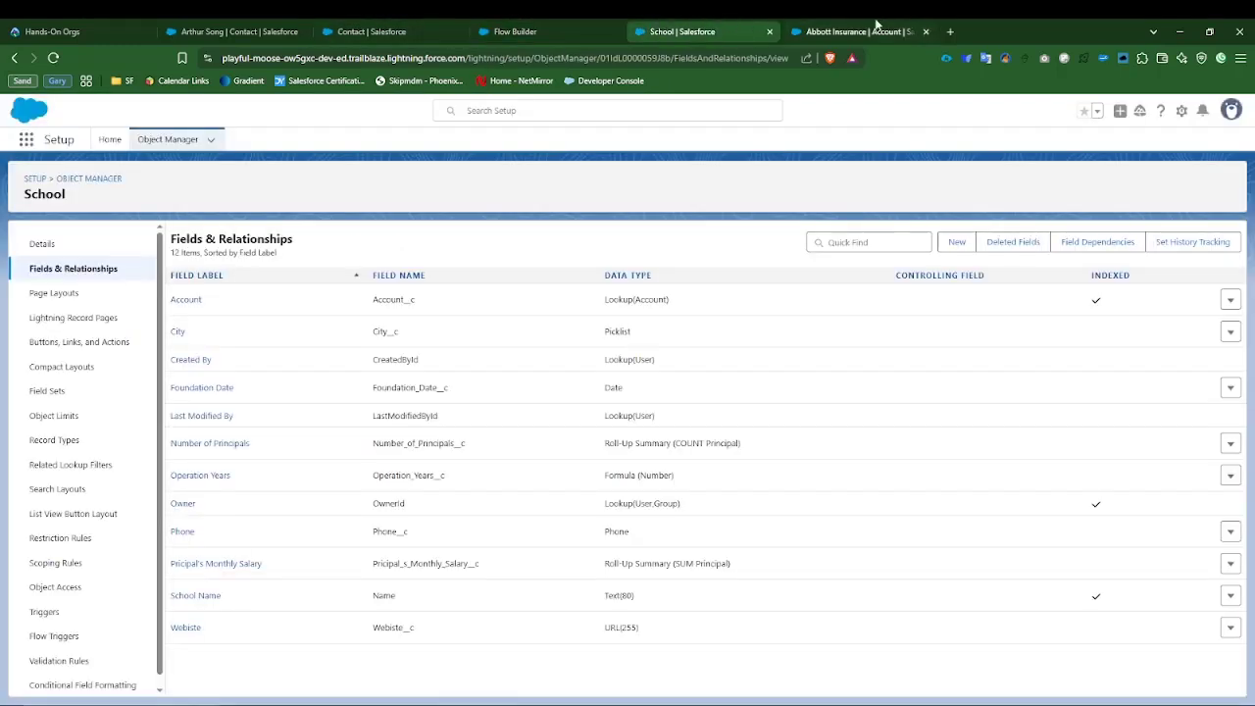
{"action": "left_click", "coordinate": [863, 32]}
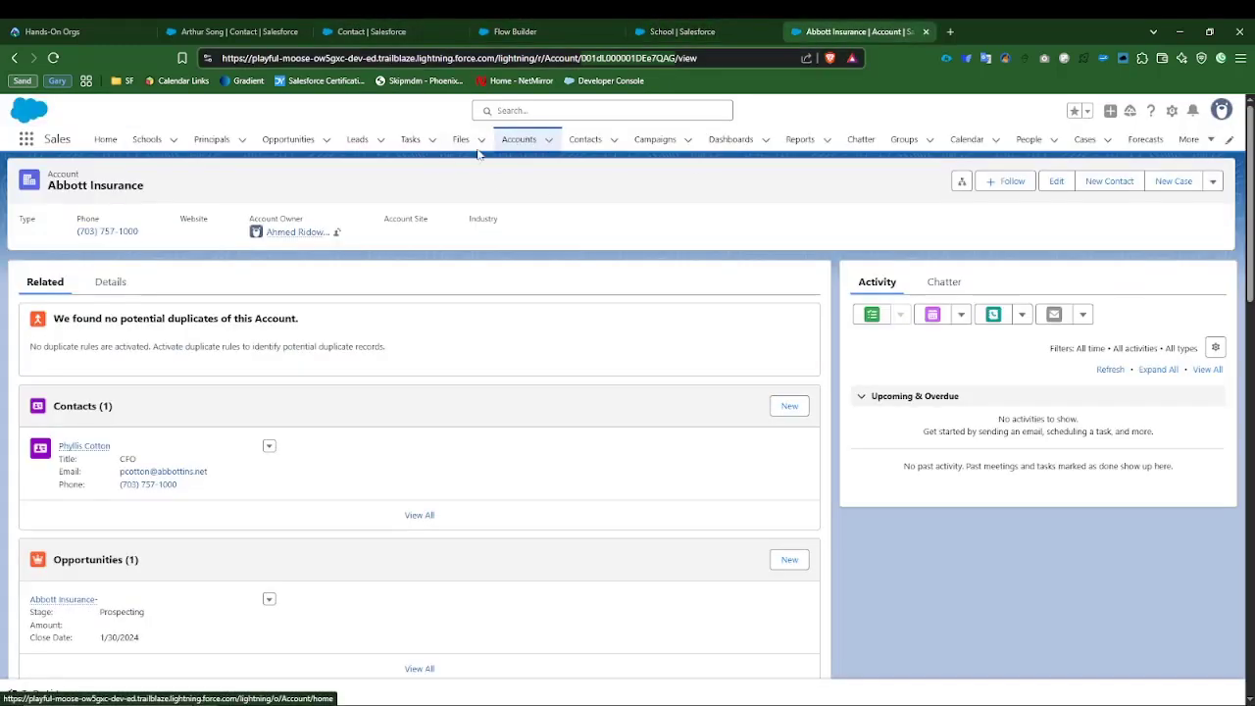
{"action": "left_click", "coordinate": [514, 144]}
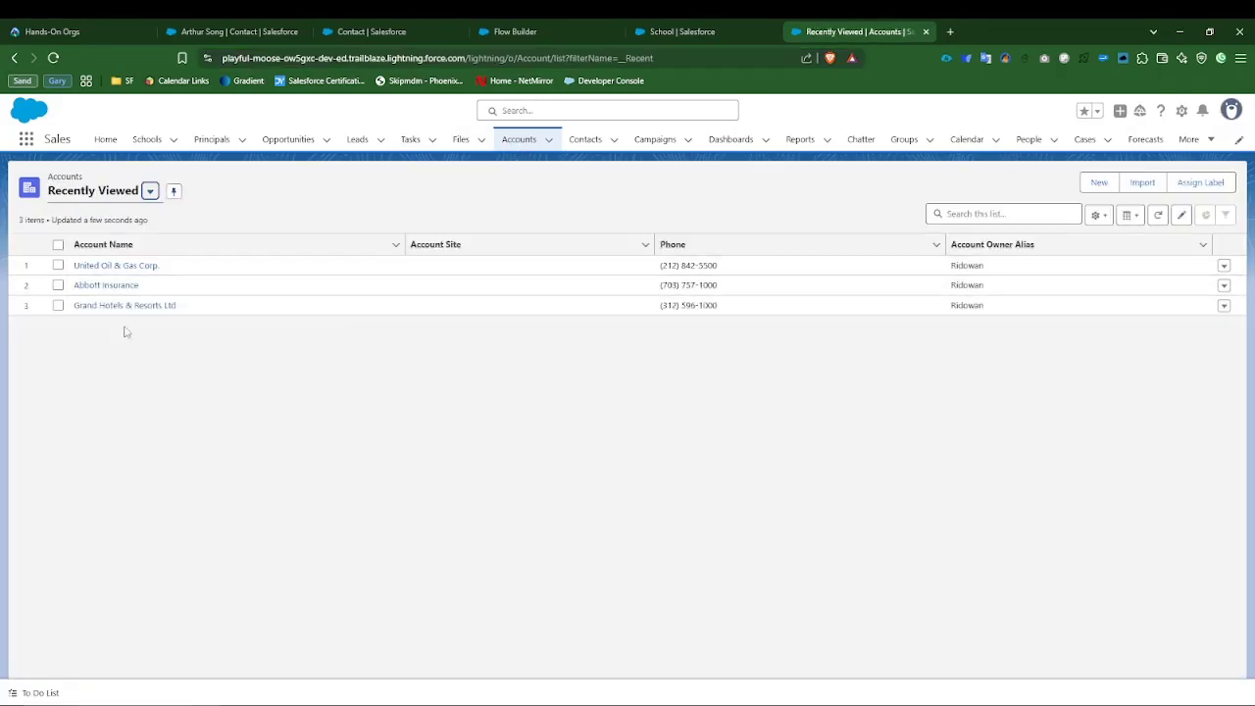
{"action": "left_click", "coordinate": [108, 265]}
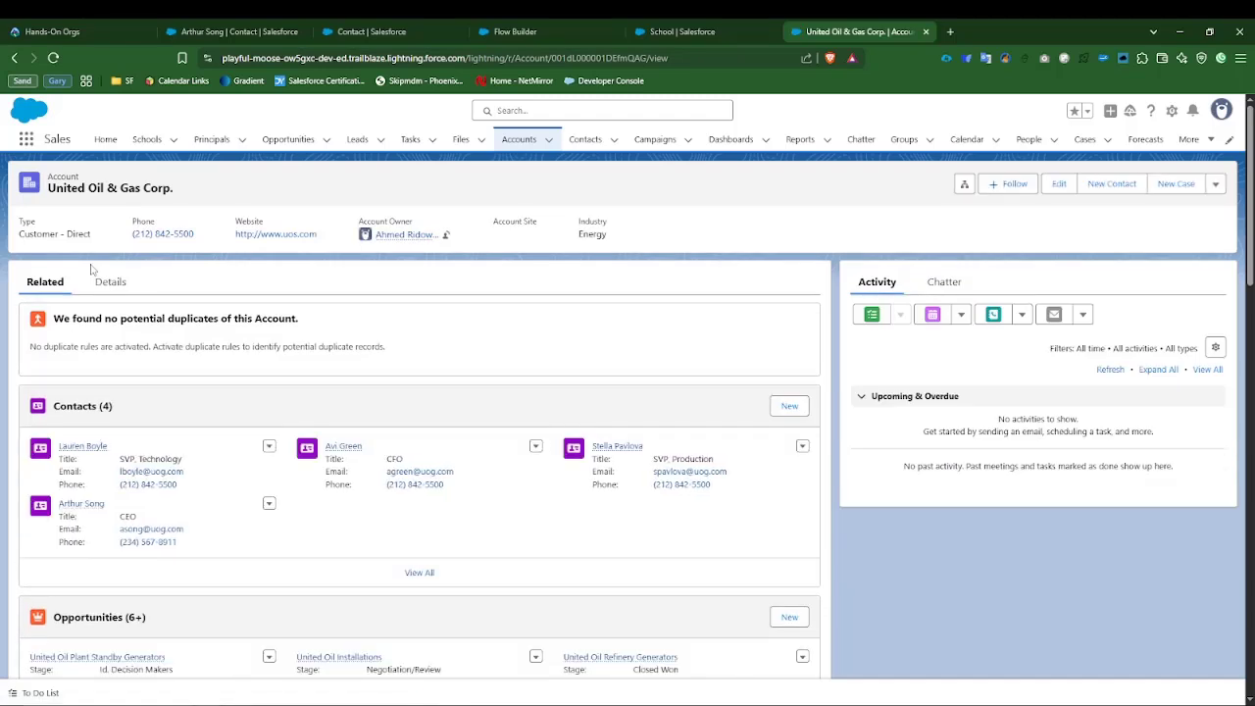
{"action": "left_click", "coordinate": [111, 283]}
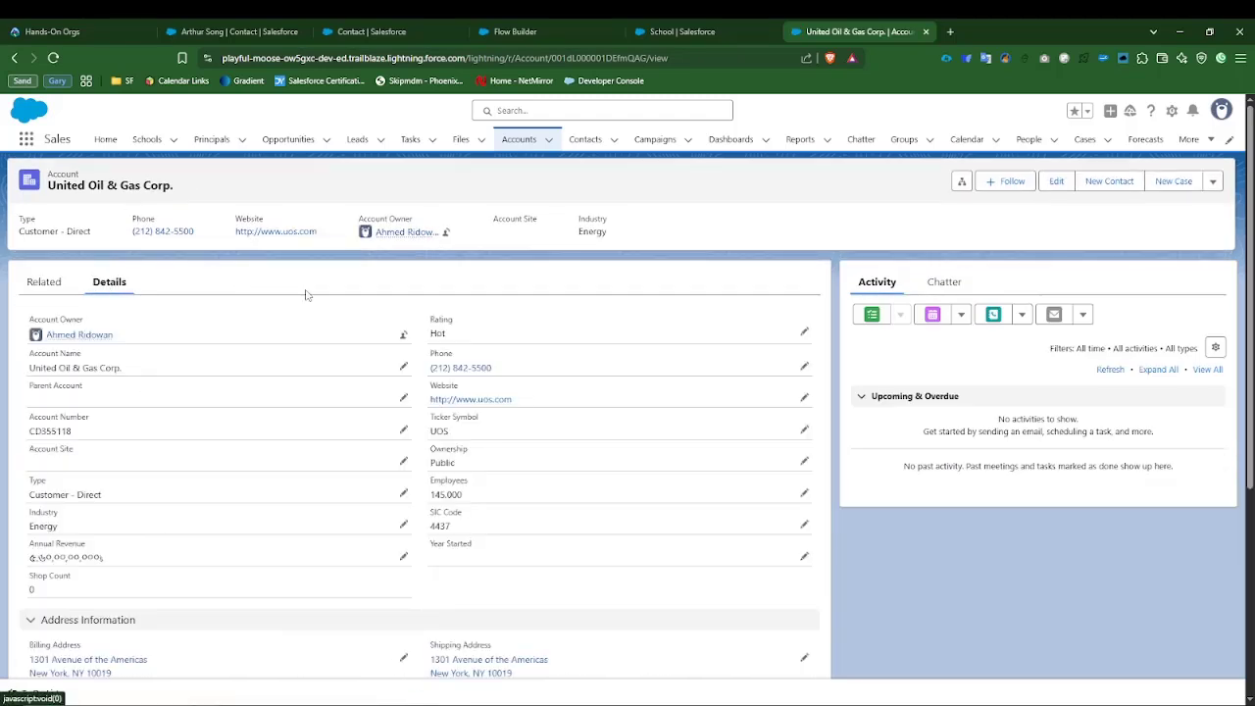
{"action": "left_click", "coordinate": [677, 31]}
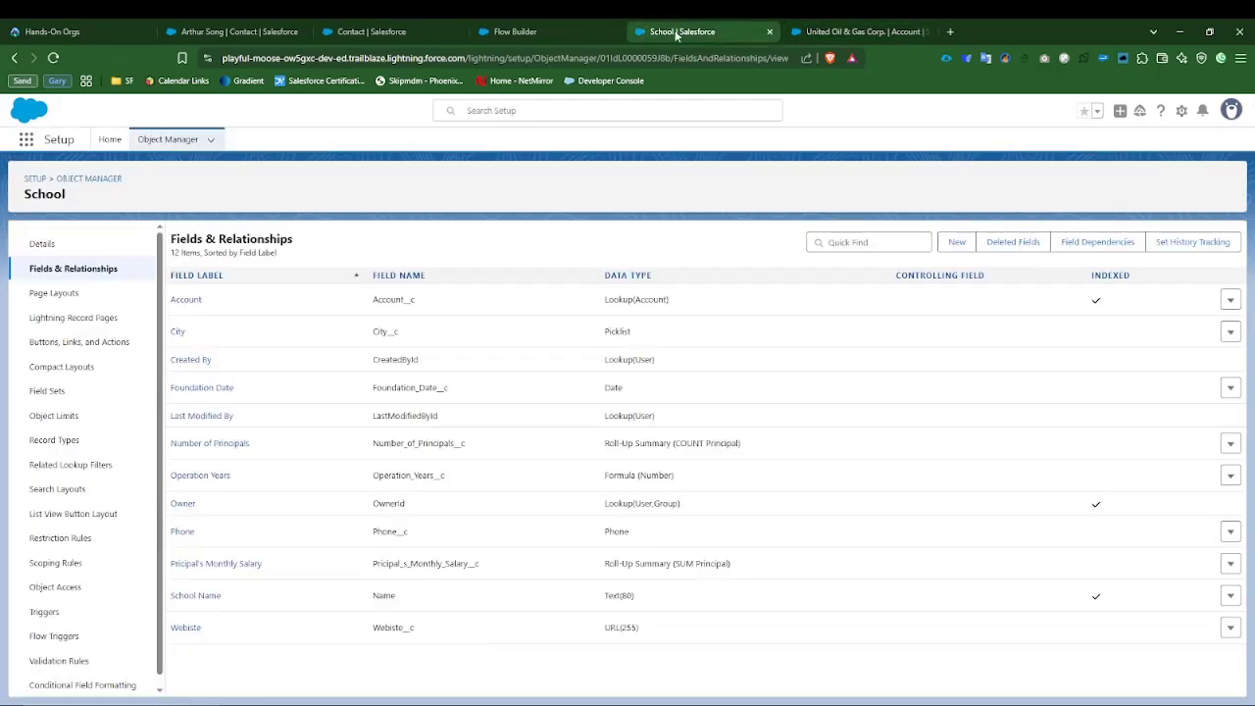
{"action": "left_click", "coordinate": [588, 31]}
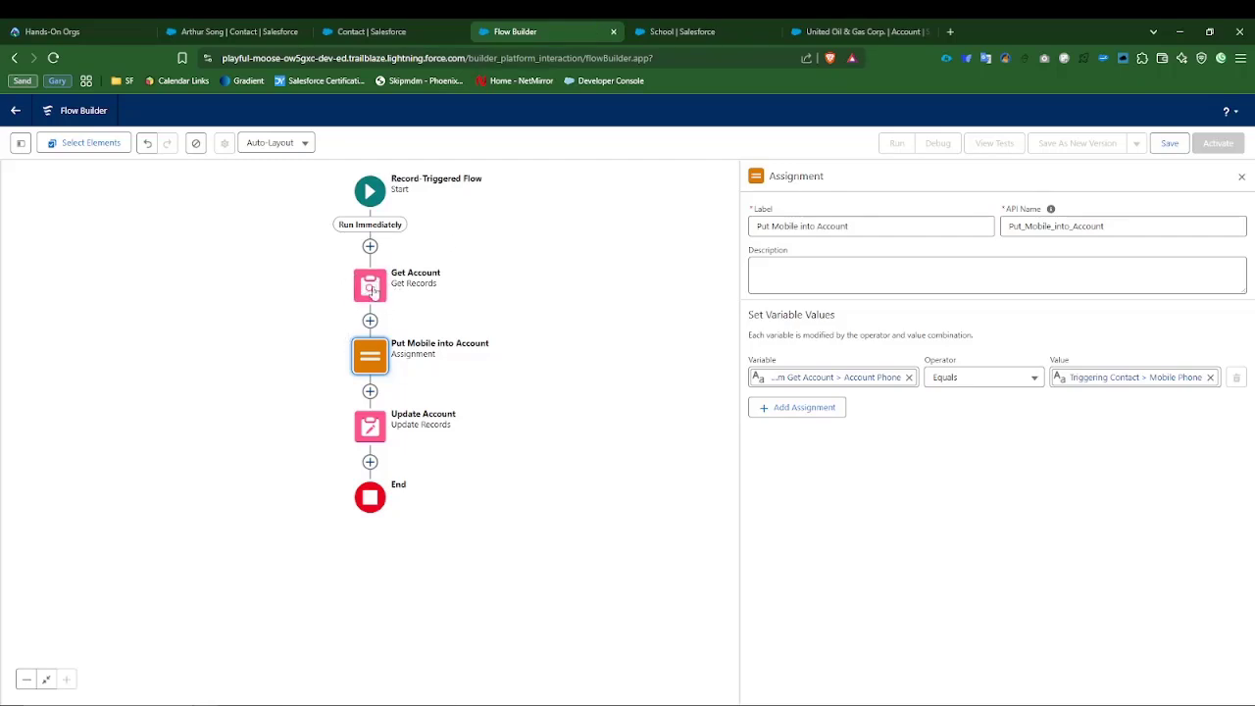
{"action": "left_click", "coordinate": [829, 29]}
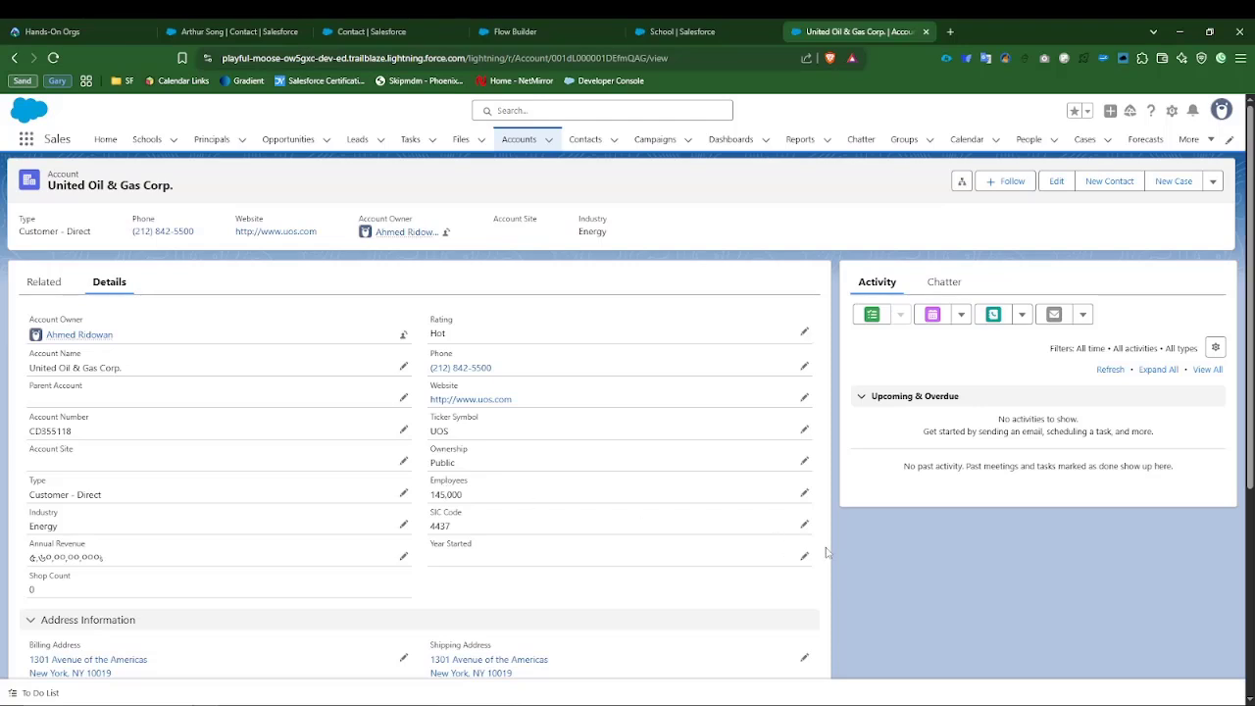
Edit the Phone field of the United Oil & Gas Corp. account inline and enter a different number without saving.
{"action": "left_click", "coordinate": [804, 526]}
{"action": "left_click", "coordinate": [444, 663]}
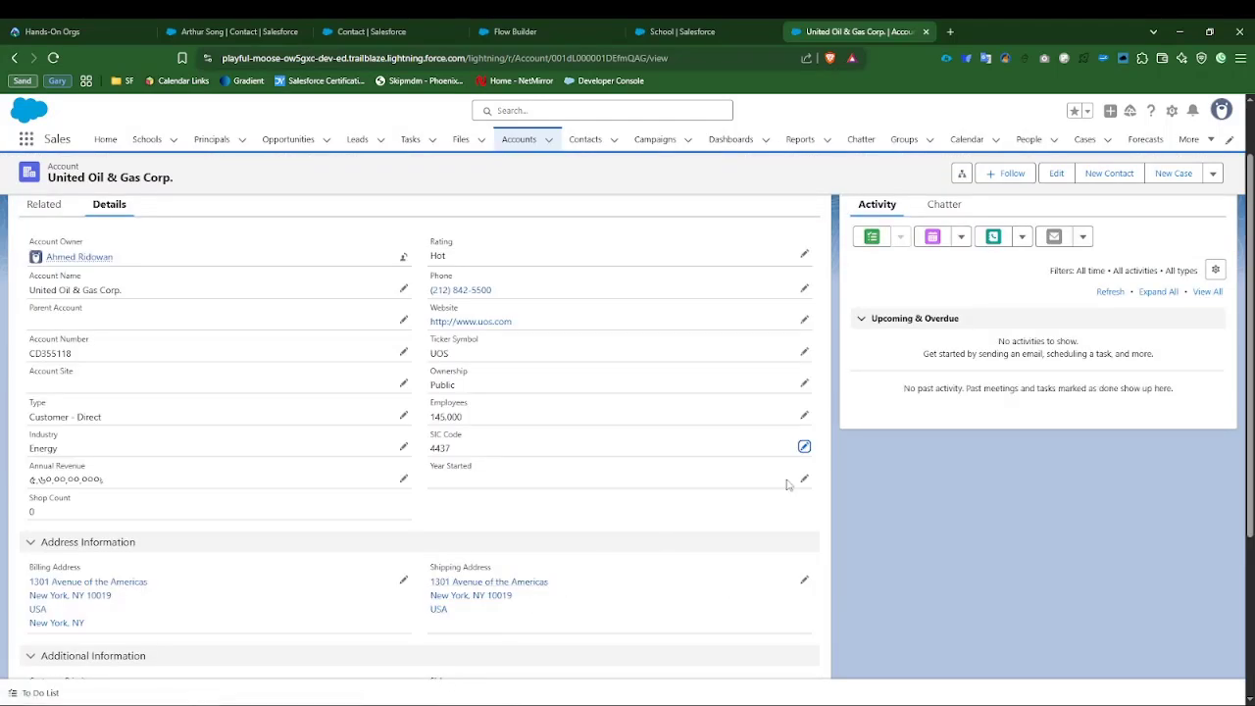
{"action": "left_click", "coordinate": [805, 287]}
{"action": "key", "text": "BackSpace"}
{"action": "key", "text": "BackSpace"}
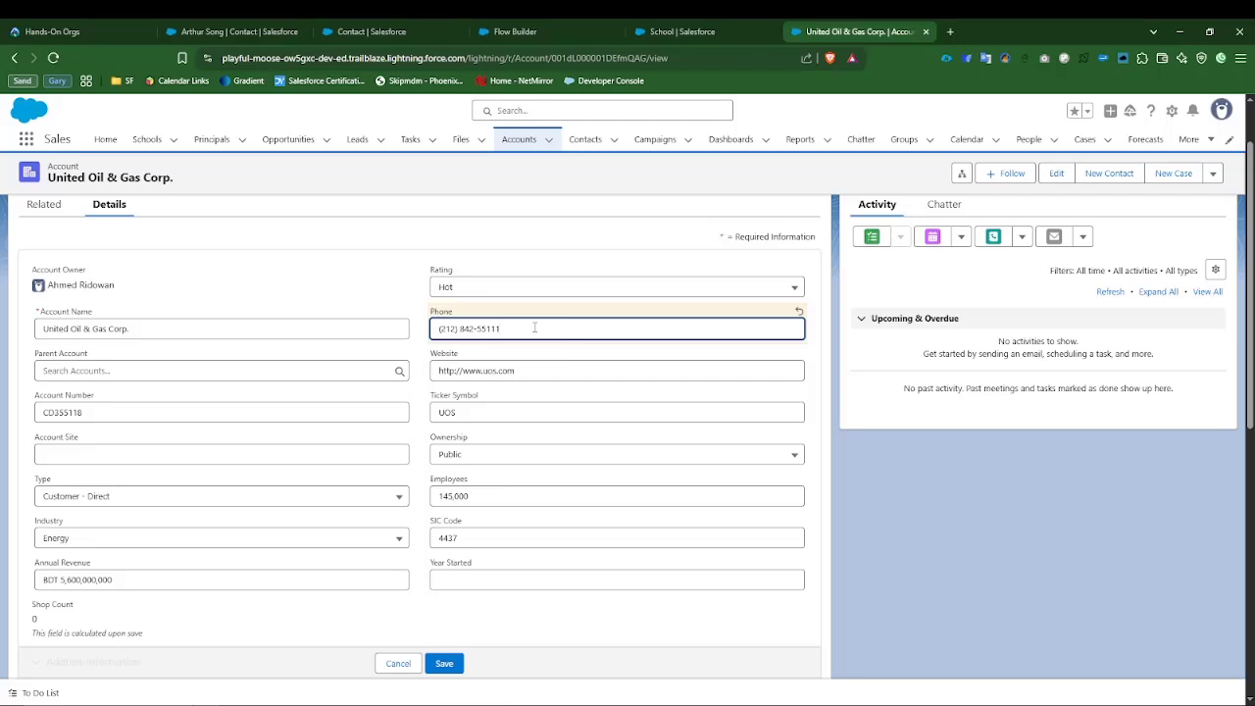
Compare the flow's phone assignment with the edited account phone, then go back to the contact record's details.
{"action": "left_click", "coordinate": [676, 32]}
{"action": "left_click", "coordinate": [515, 31]}
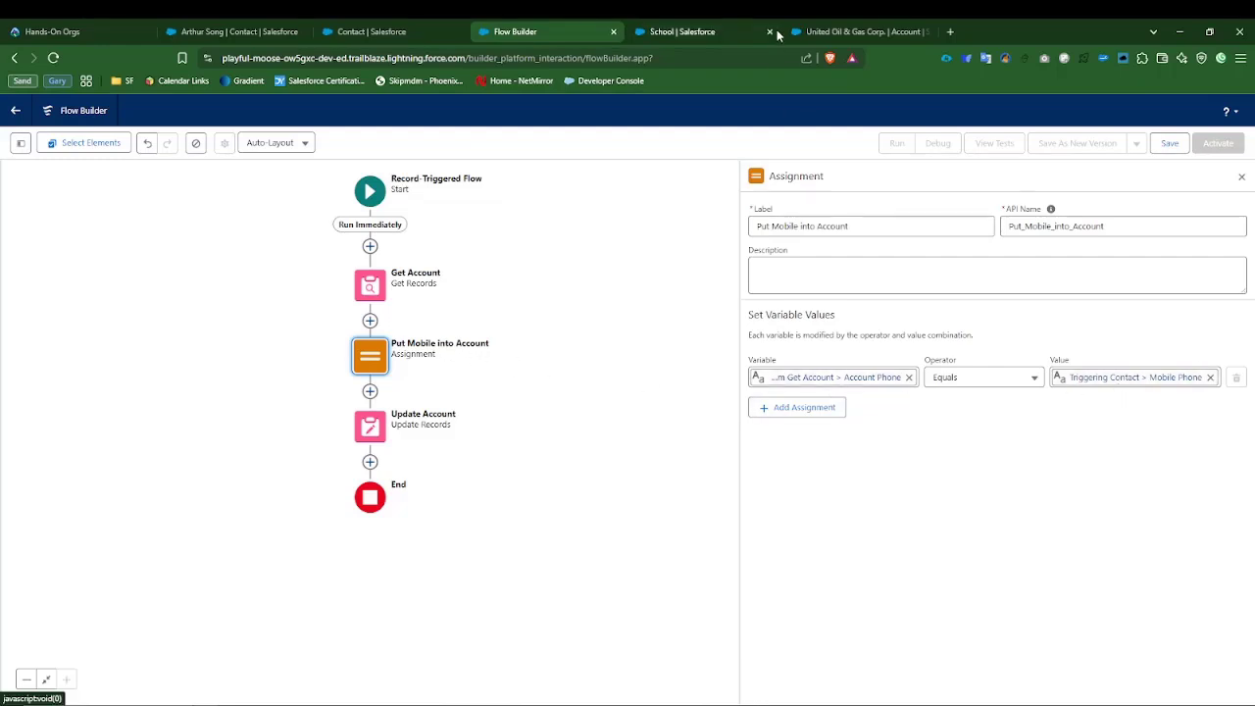
{"action": "left_click", "coordinate": [853, 31]}
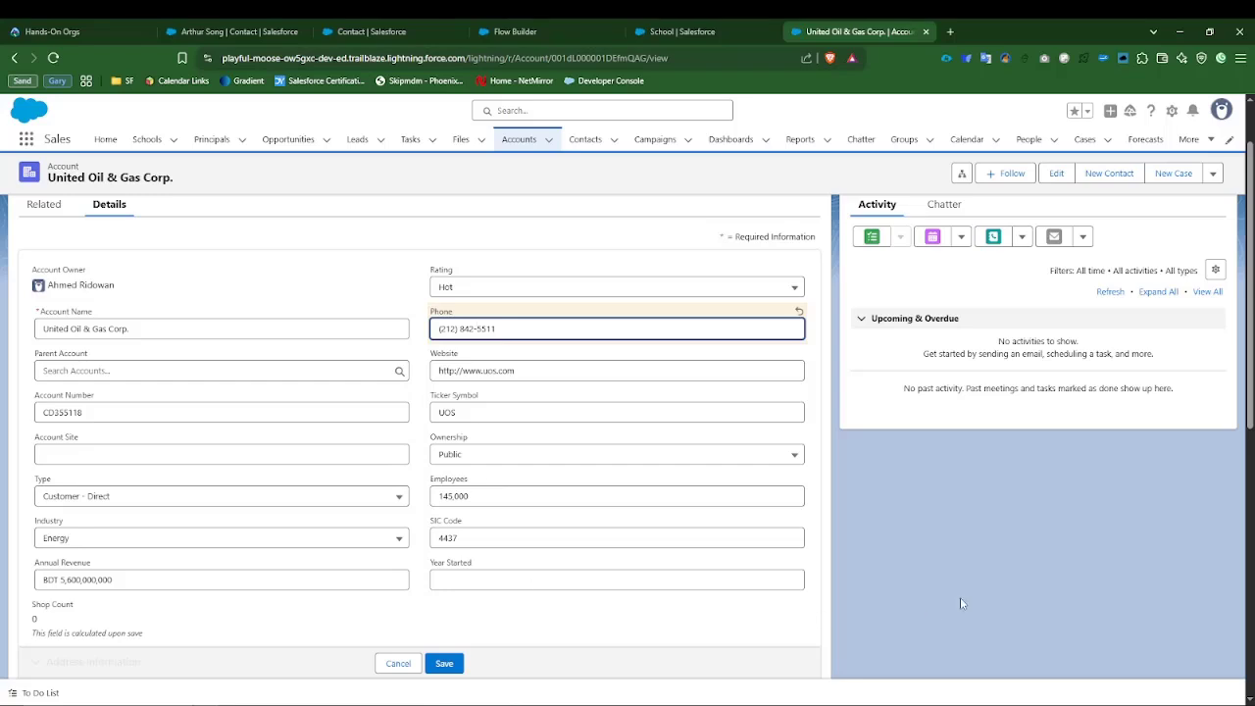
{"action": "left_click", "coordinate": [393, 32]}
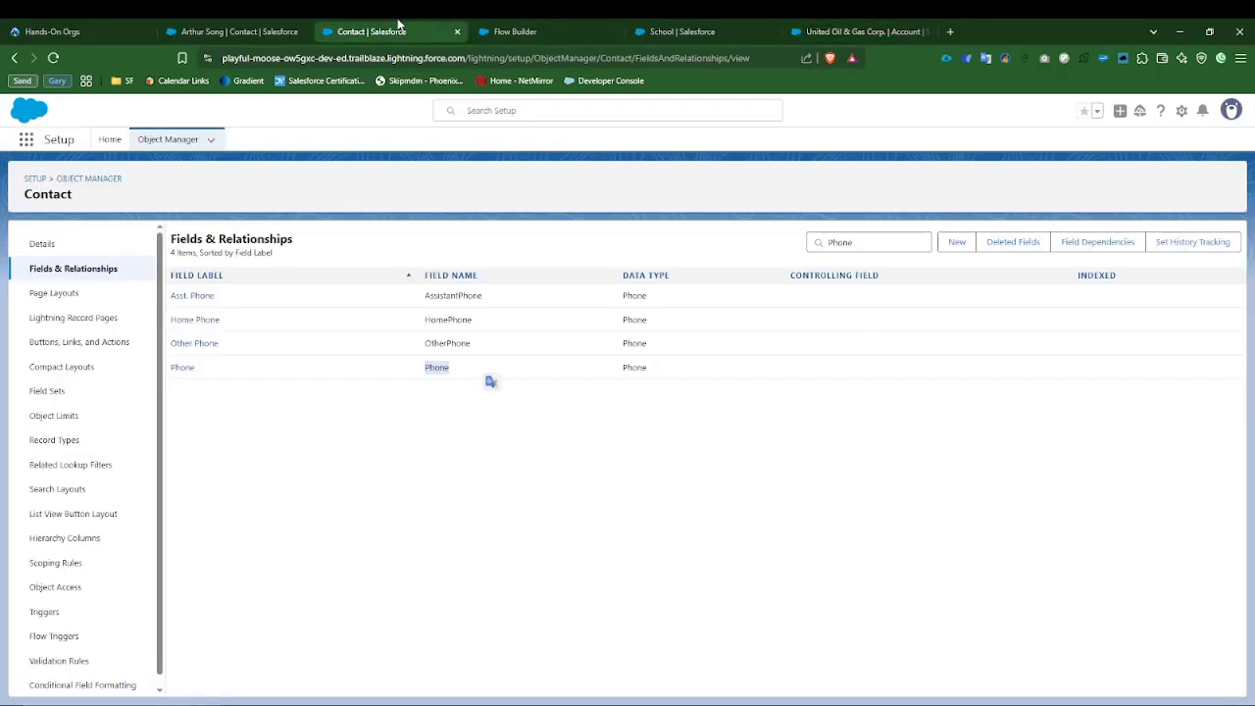
{"action": "left_click", "coordinate": [250, 27]}
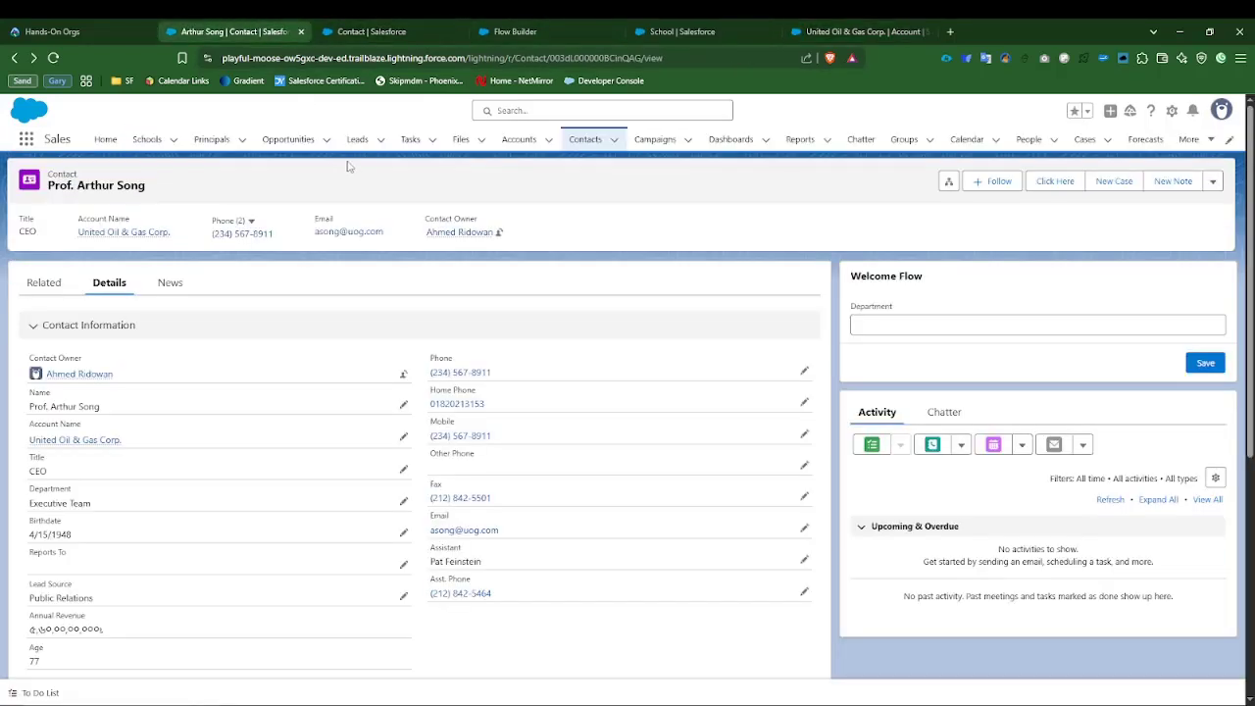
Compare the flow's phone assignment with the account record, then save the account's edited phone number.
{"action": "left_click", "coordinate": [853, 31]}
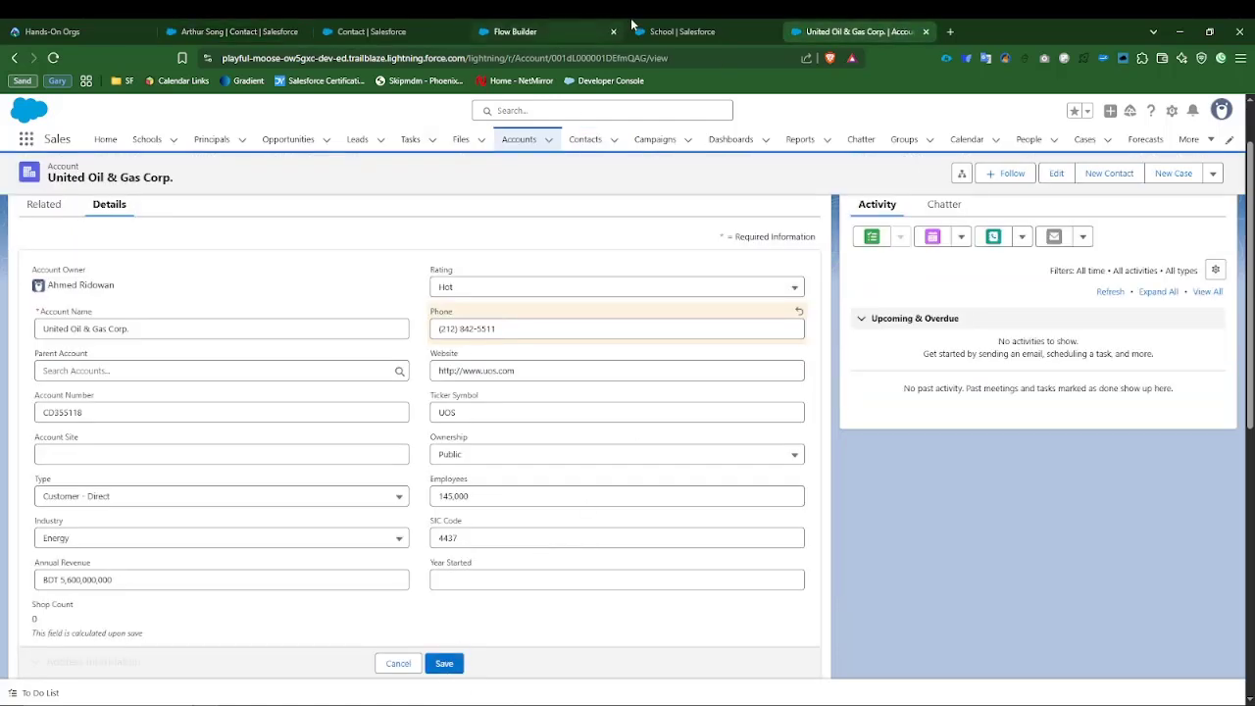
{"action": "left_click", "coordinate": [683, 31]}
{"action": "left_click", "coordinate": [515, 31]}
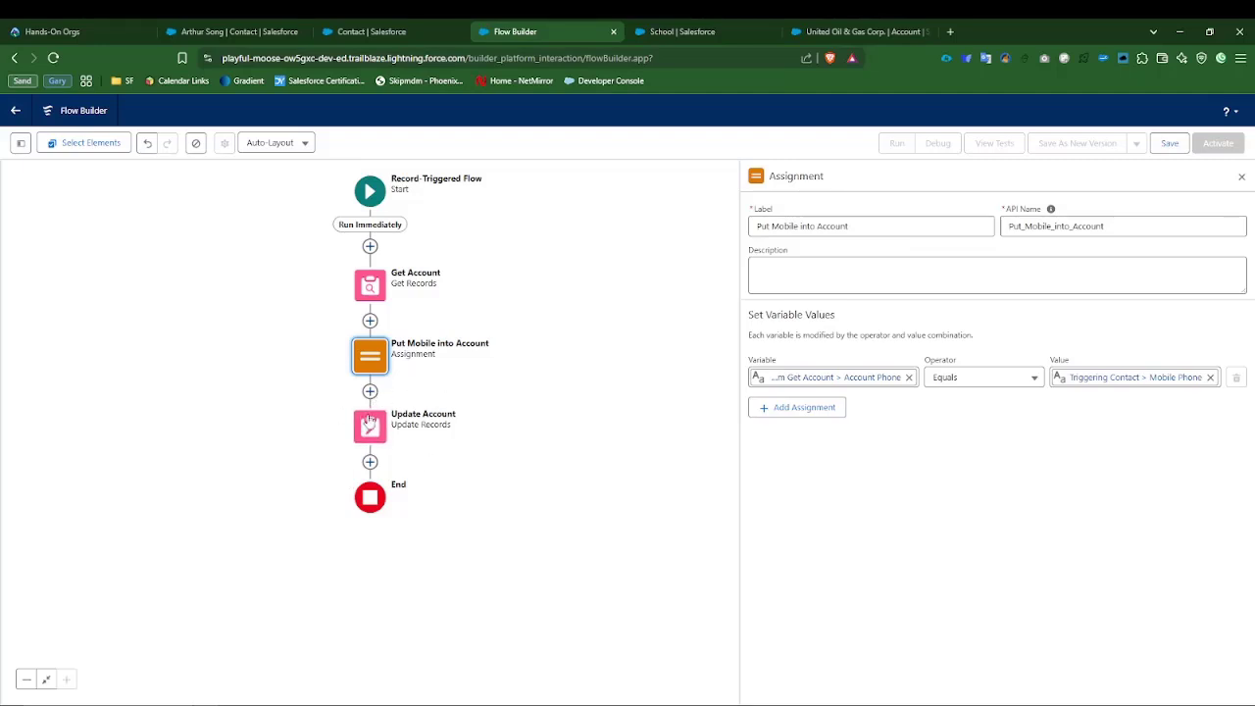
{"action": "left_click", "coordinate": [822, 36]}
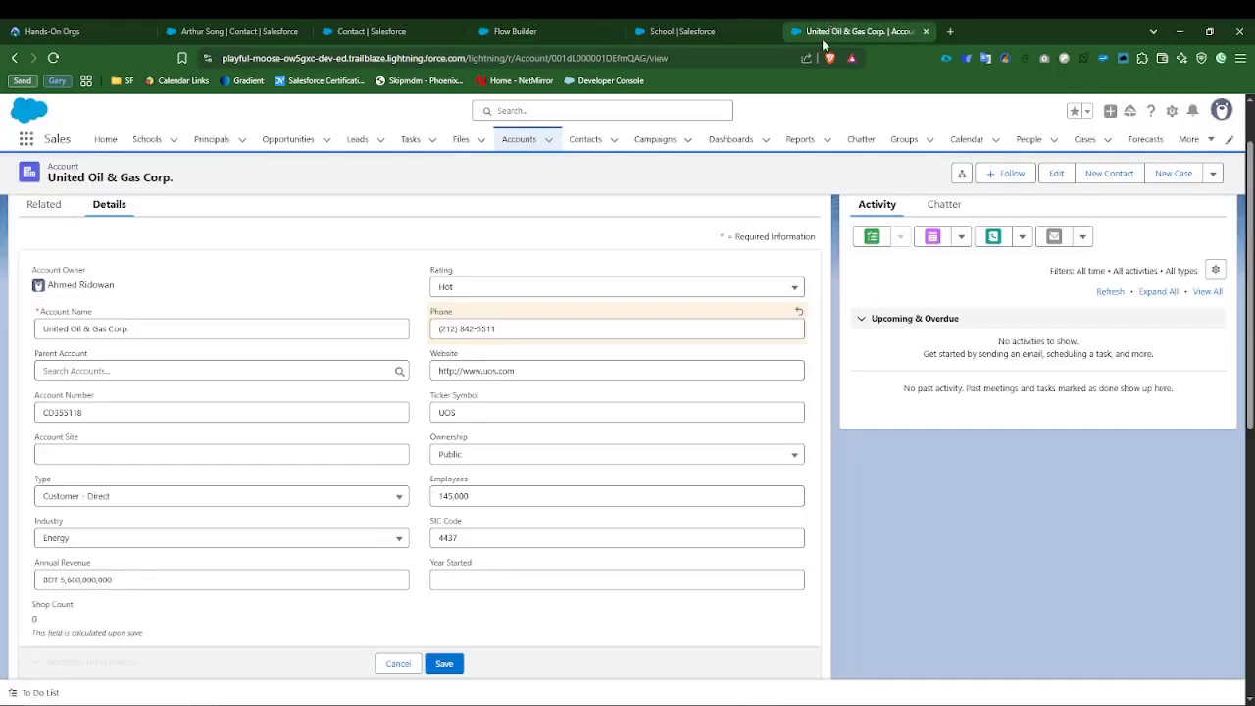
{"action": "left_click", "coordinate": [444, 663]}
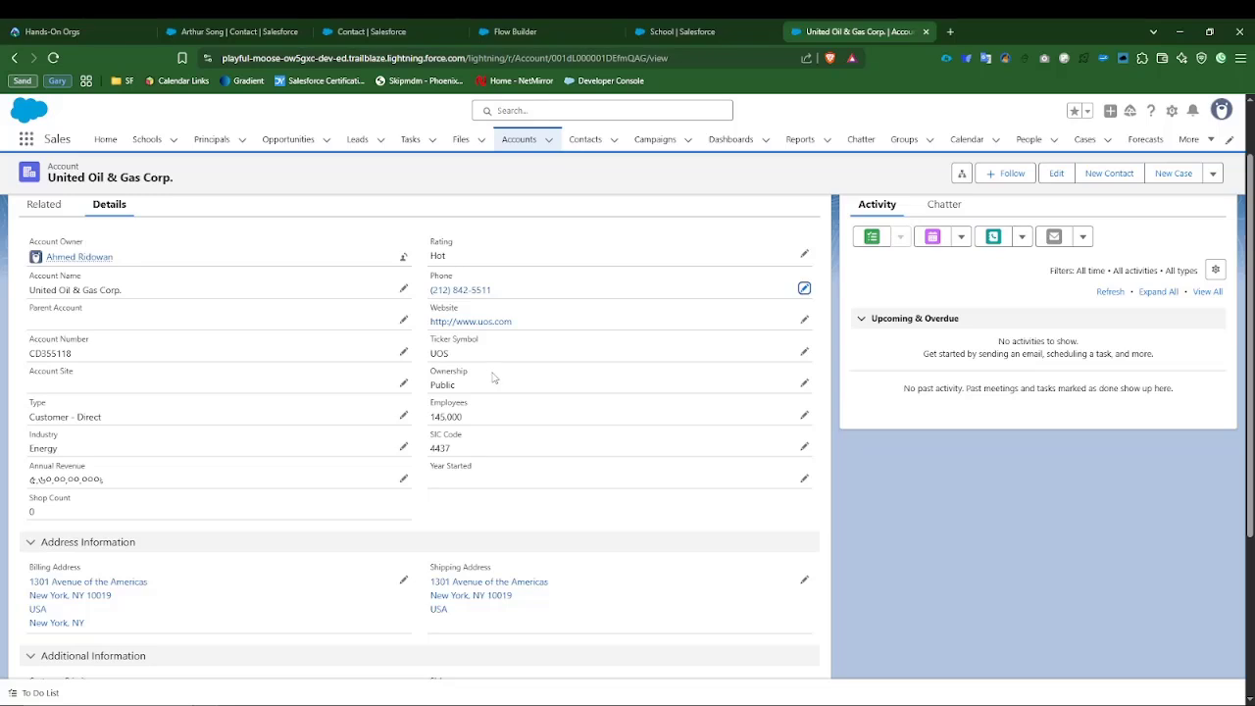
Copy the contact's mobile number into the Phone field of the United Oil & Gas Corp. account and save it.
{"action": "left_click", "coordinate": [236, 23]}
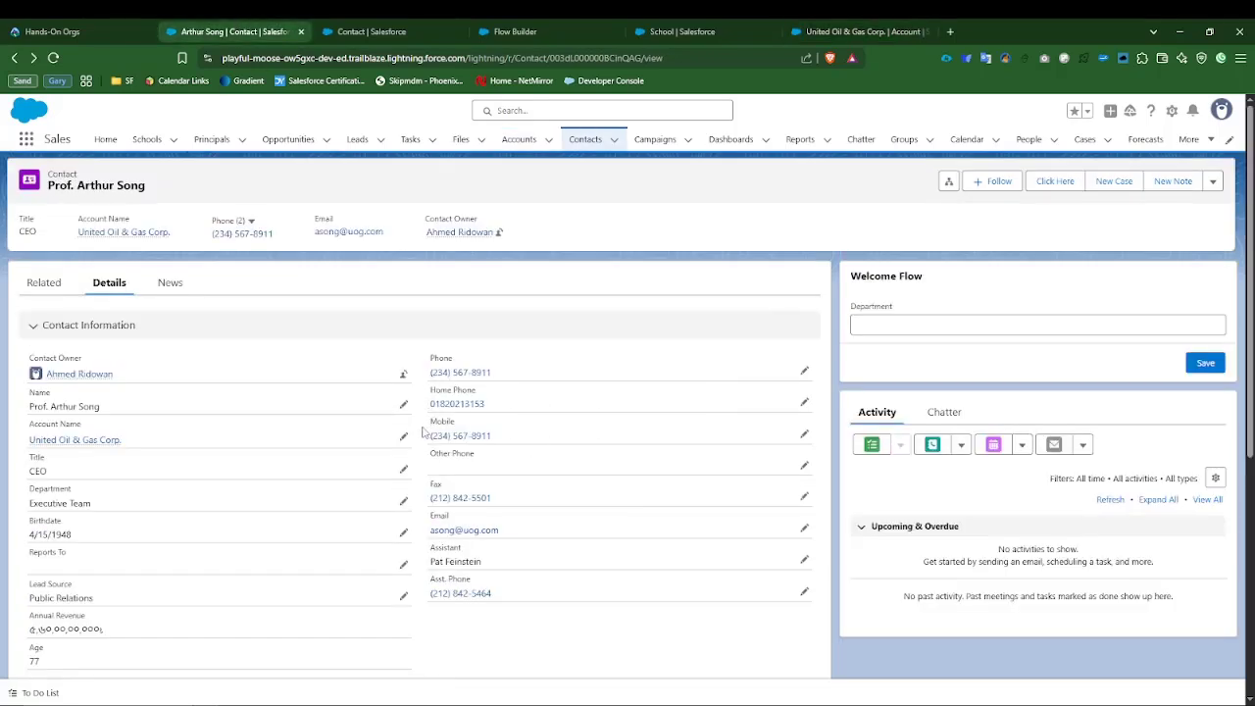
{"action": "left_click_drag", "start_coordinate": [428, 445], "coordinate": [517, 443]}
{"action": "key", "text": "ctrl+c"}
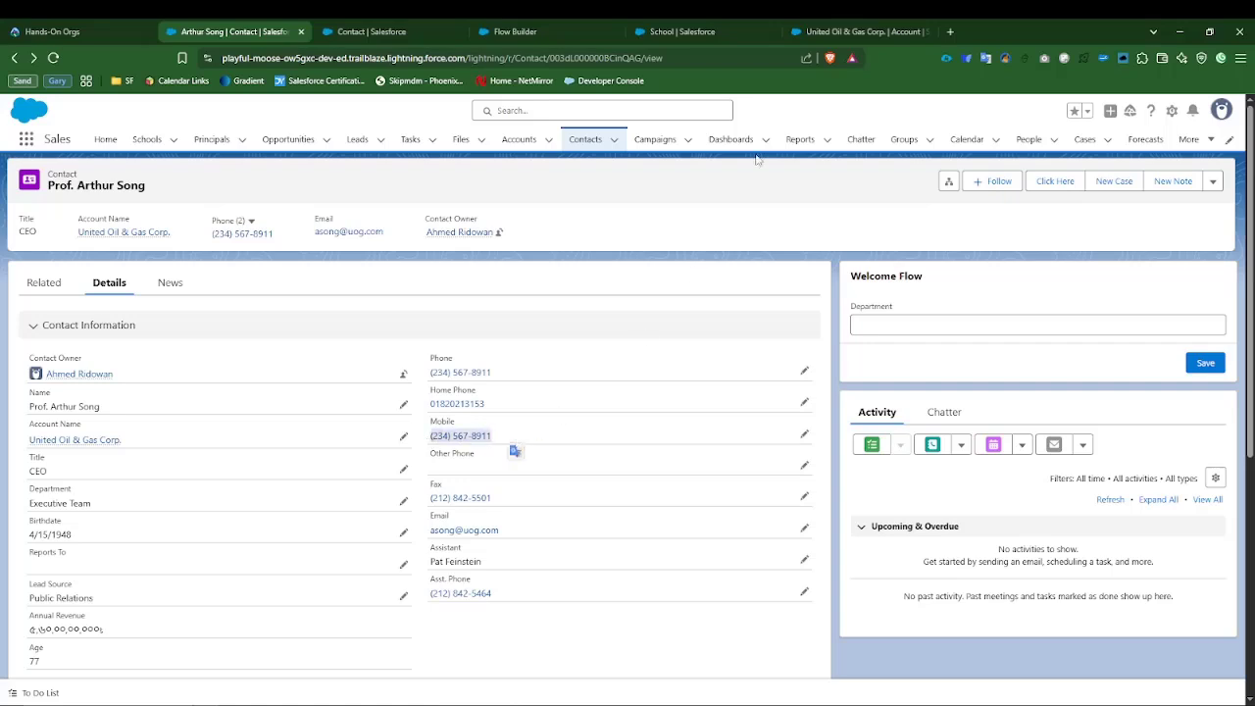
{"action": "left_click", "coordinate": [820, 33]}
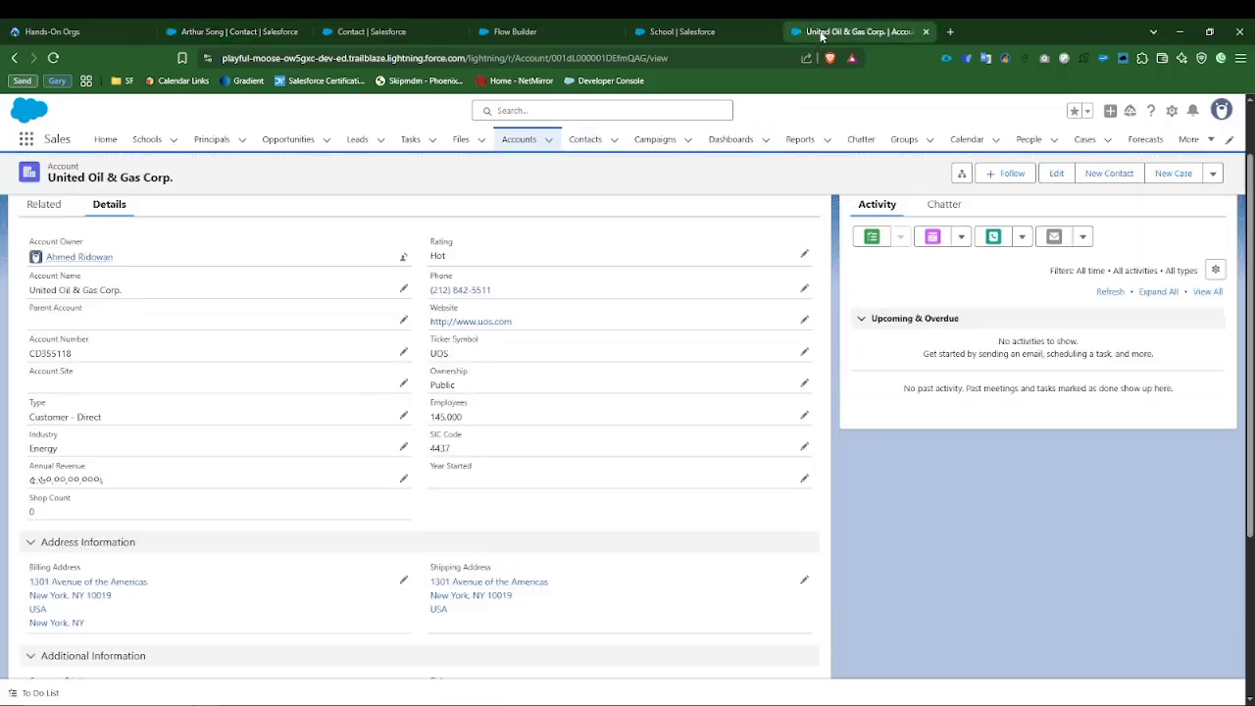
{"action": "left_click", "coordinate": [804, 290]}
{"action": "left_click_drag", "start_coordinate": [521, 329], "coordinate": [430, 334]}
{"action": "key", "text": "ctrl+v"}
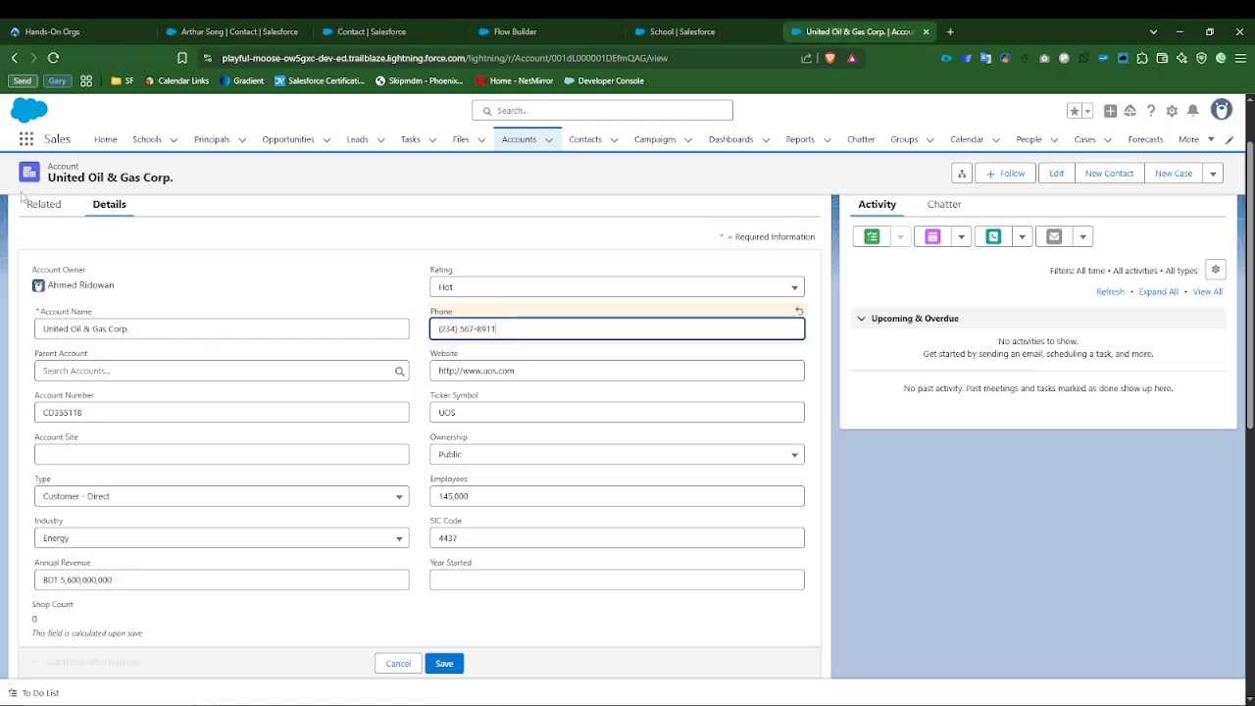
{"action": "left_click", "coordinate": [447, 664]}
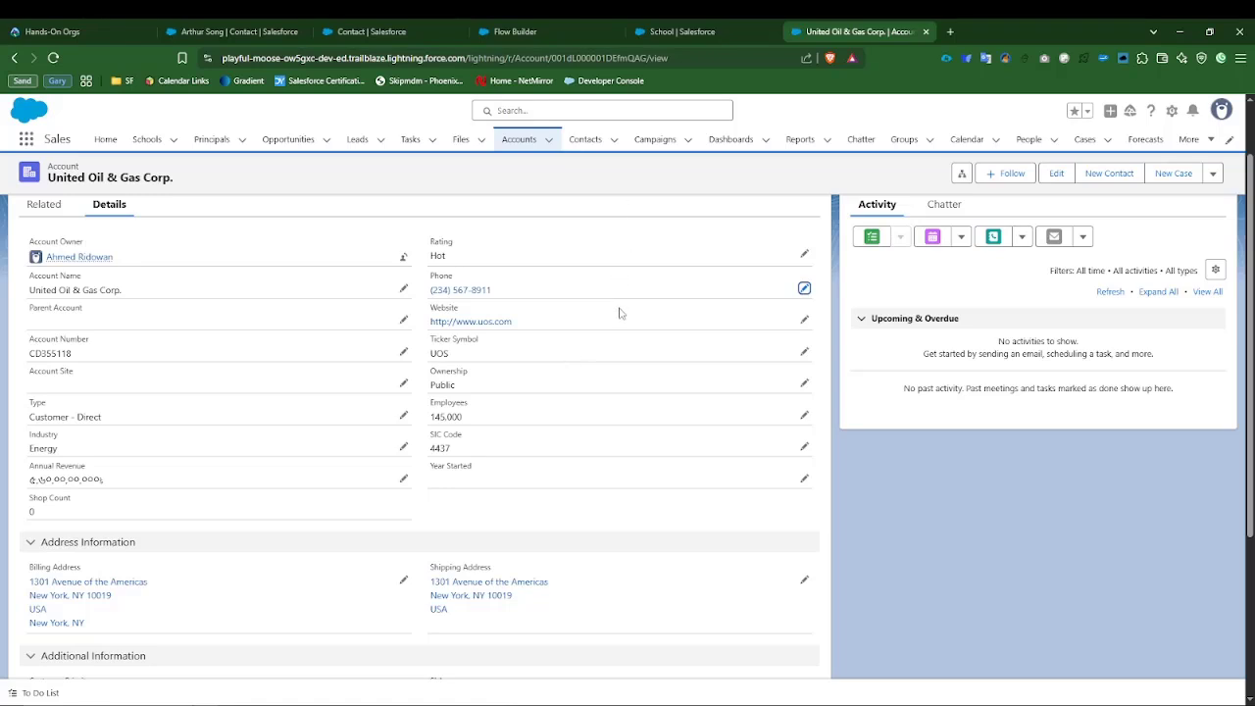
Compare the flow's elements with the contact's account and mobile fields, then return to the flow.
{"action": "left_click", "coordinate": [682, 32]}
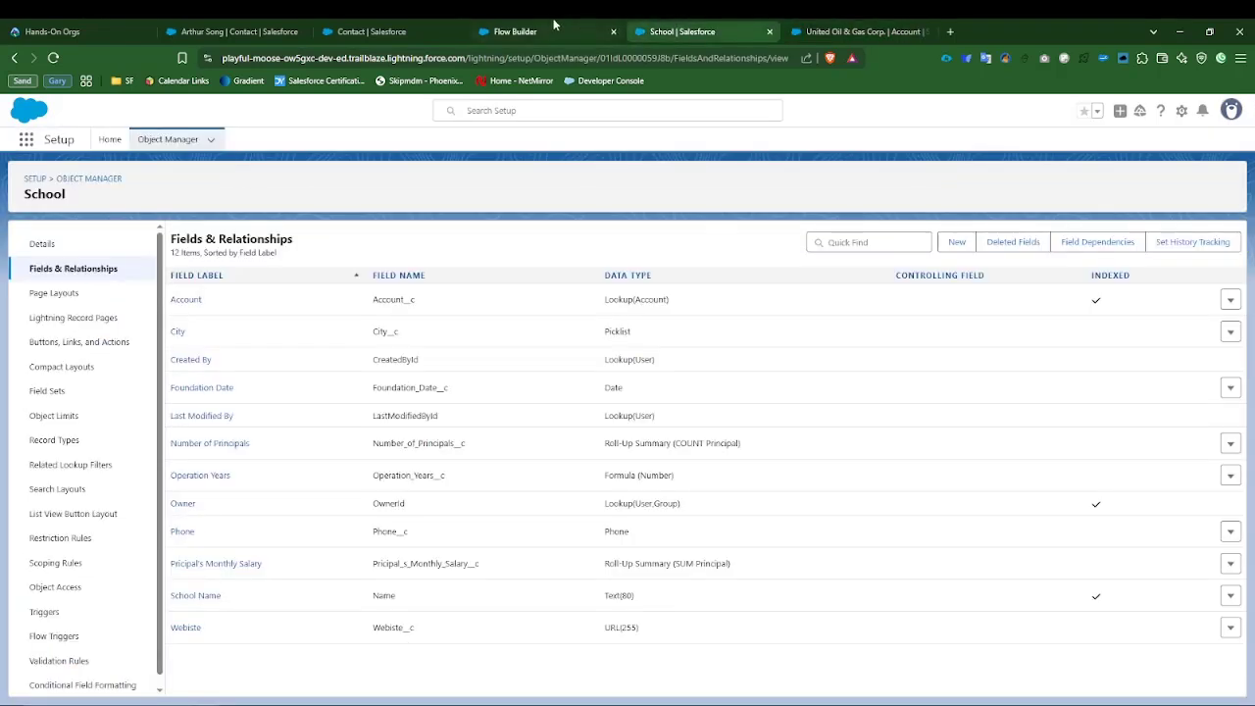
{"action": "left_click", "coordinate": [552, 29]}
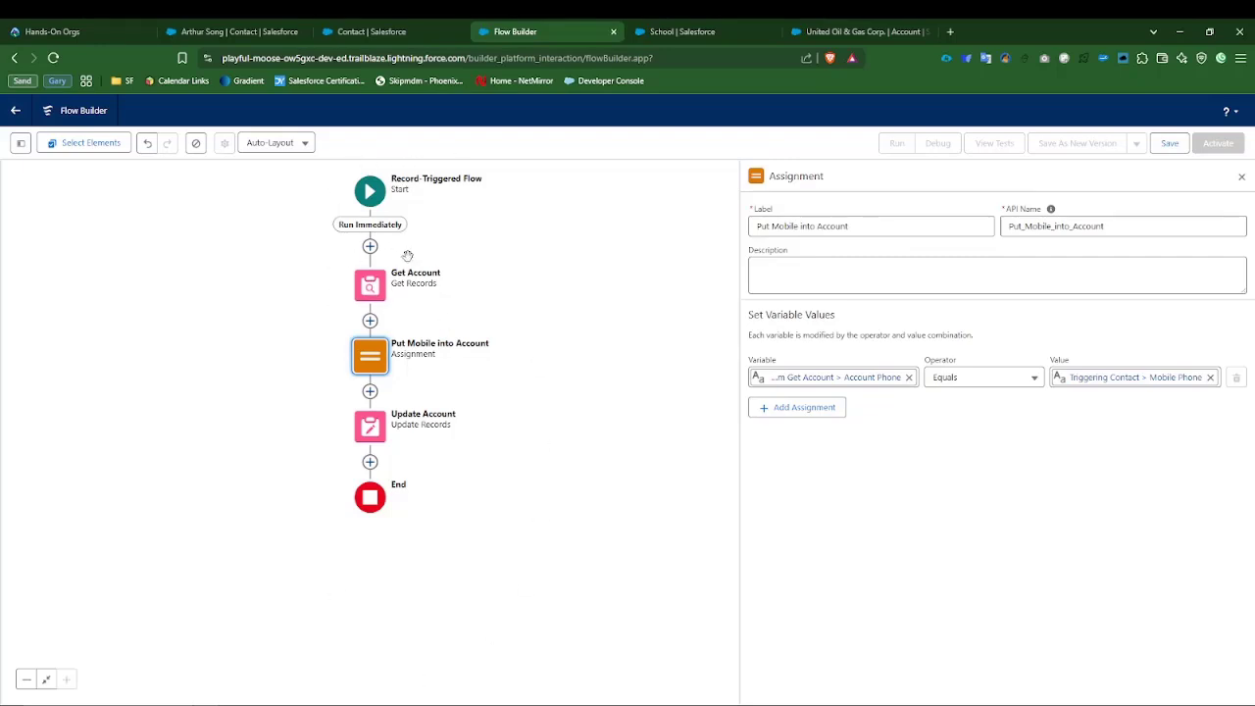
{"action": "left_click", "coordinate": [245, 31]}
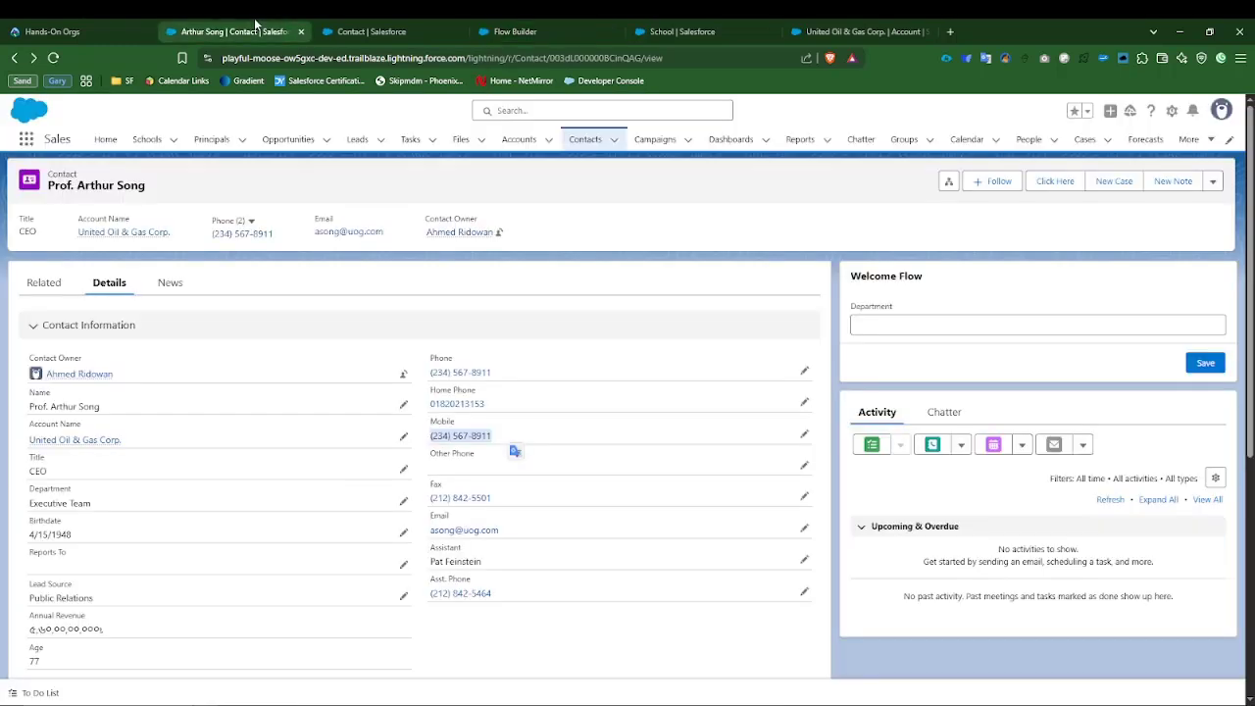
{"action": "left_click", "coordinate": [27, 425]}
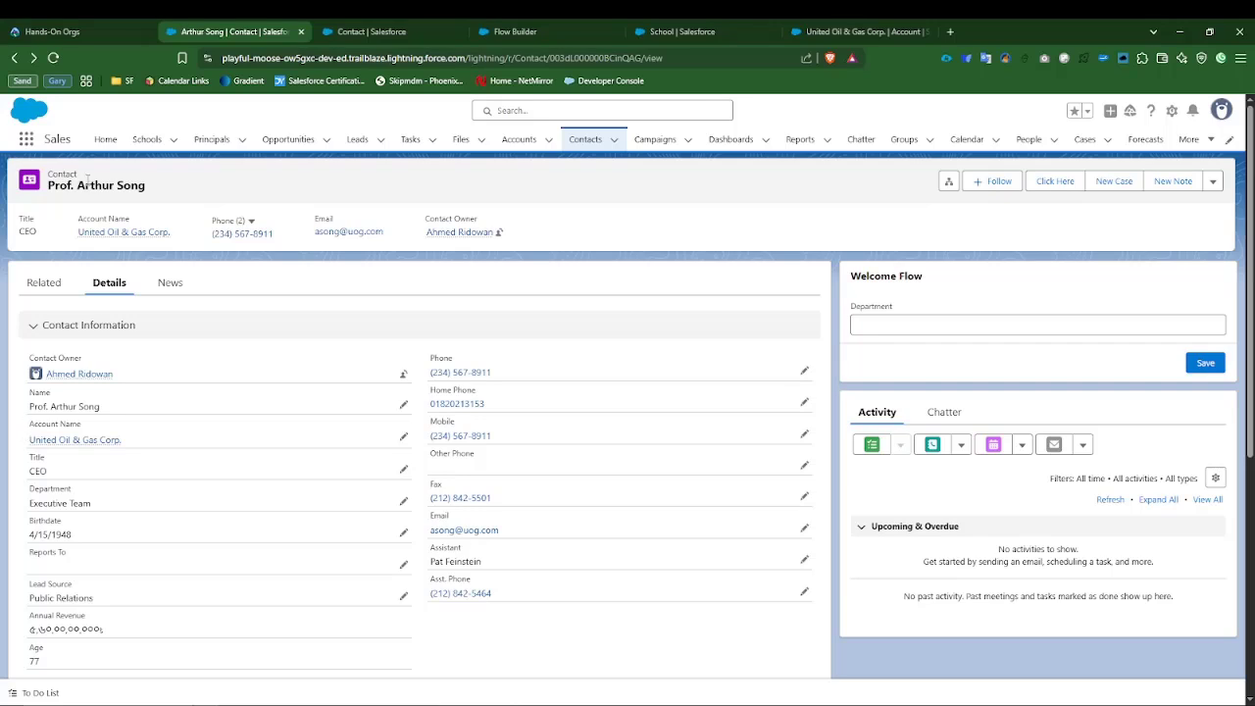
{"action": "left_click", "coordinate": [848, 24]}
{"action": "left_click", "coordinate": [683, 32]}
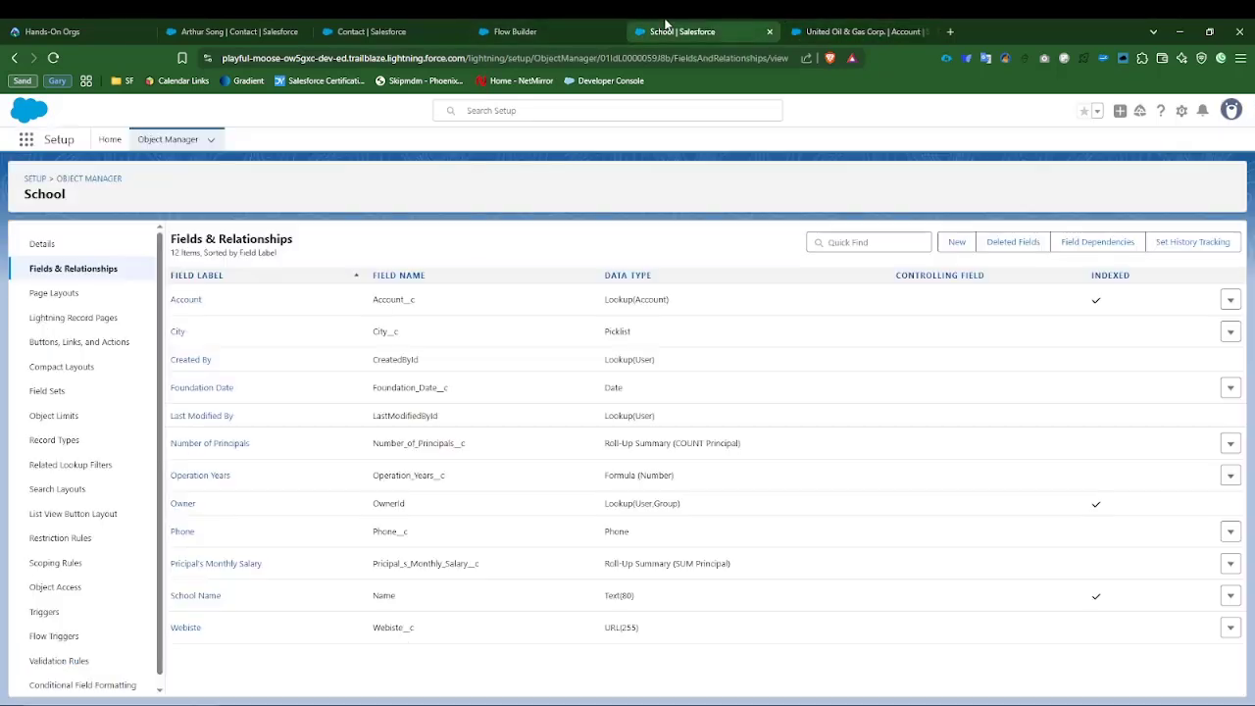
{"action": "left_click", "coordinate": [577, 28]}
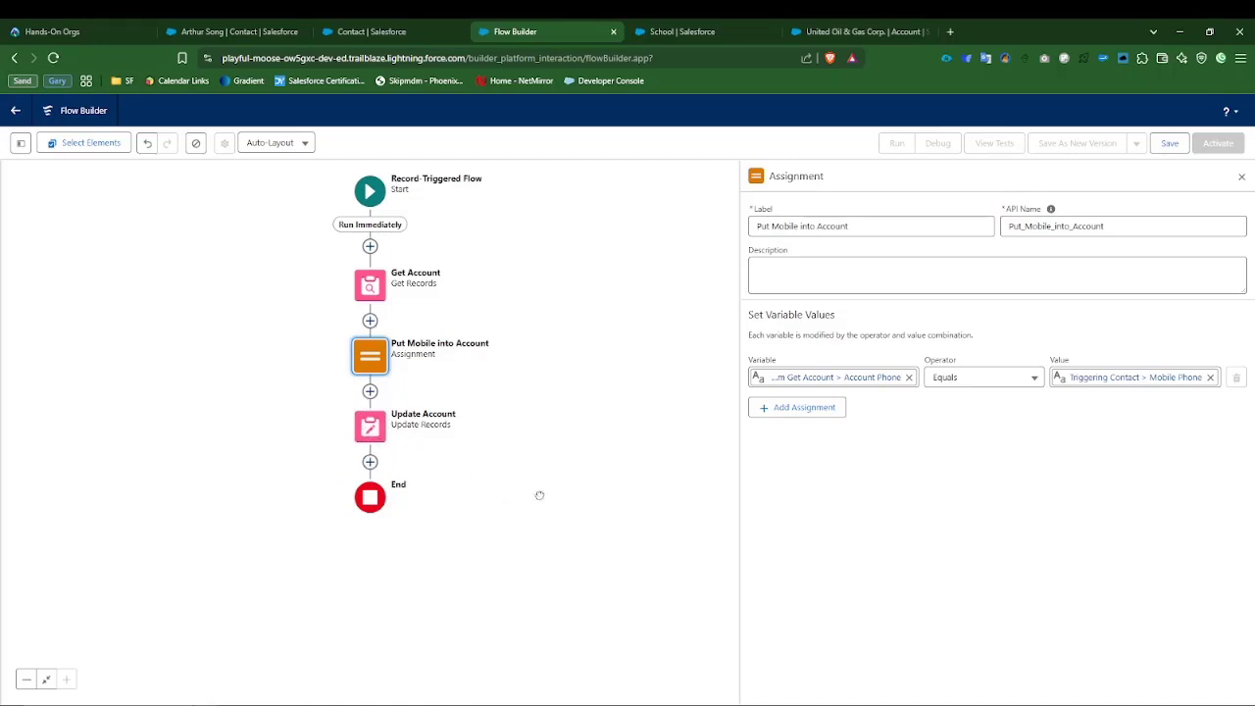
Save the flow with the label Update Account Phone and activate it.
{"action": "left_click", "coordinate": [1242, 176]}
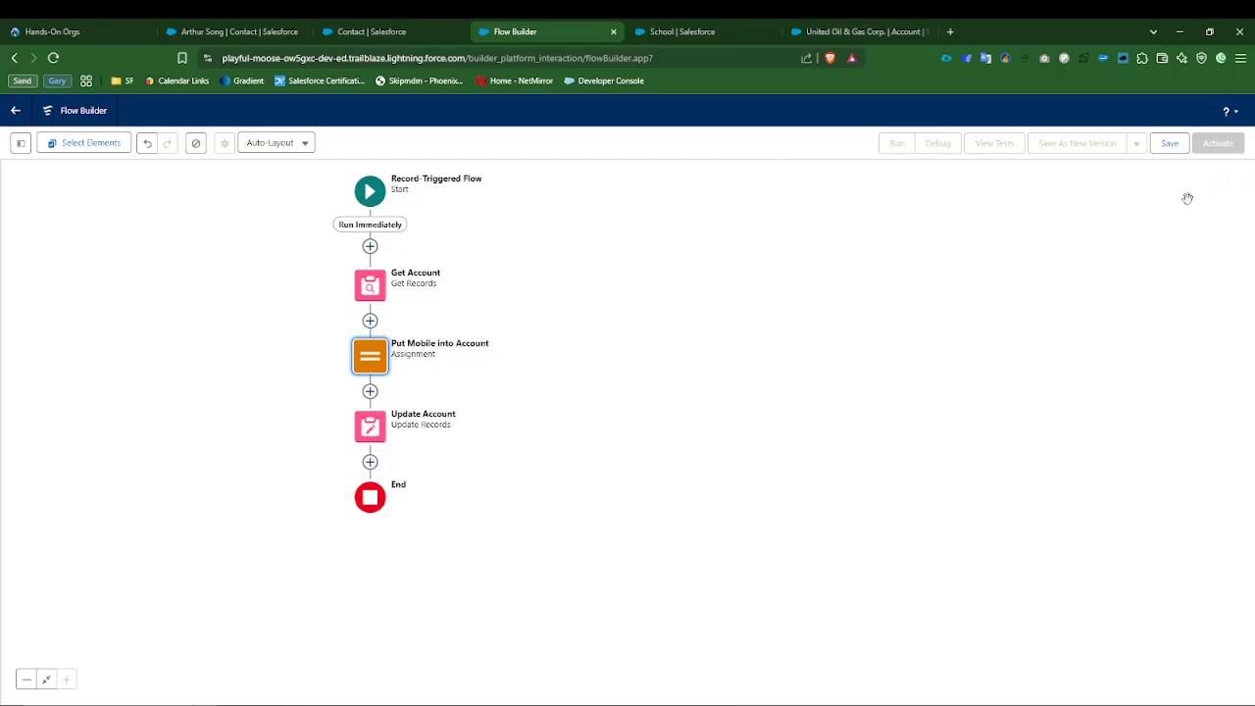
{"action": "left_click", "coordinate": [1168, 144]}
{"action": "left_click", "coordinate": [530, 354]}
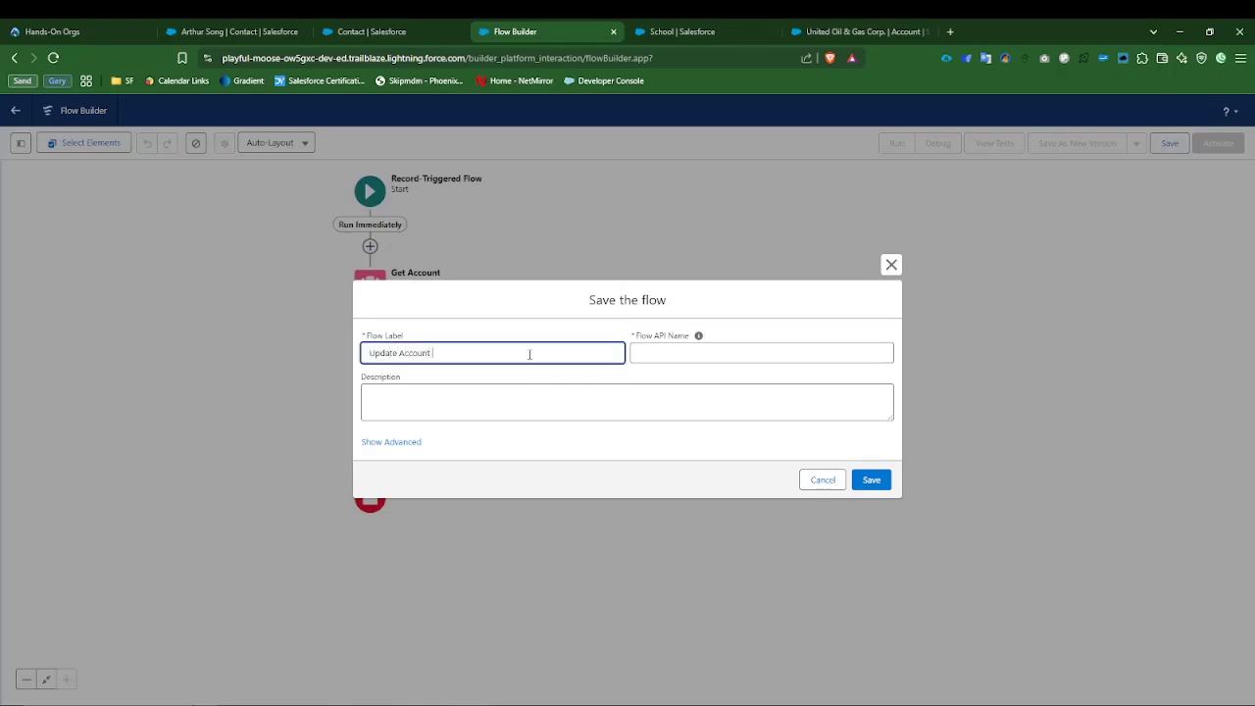
{"action": "left_click", "coordinate": [871, 477]}
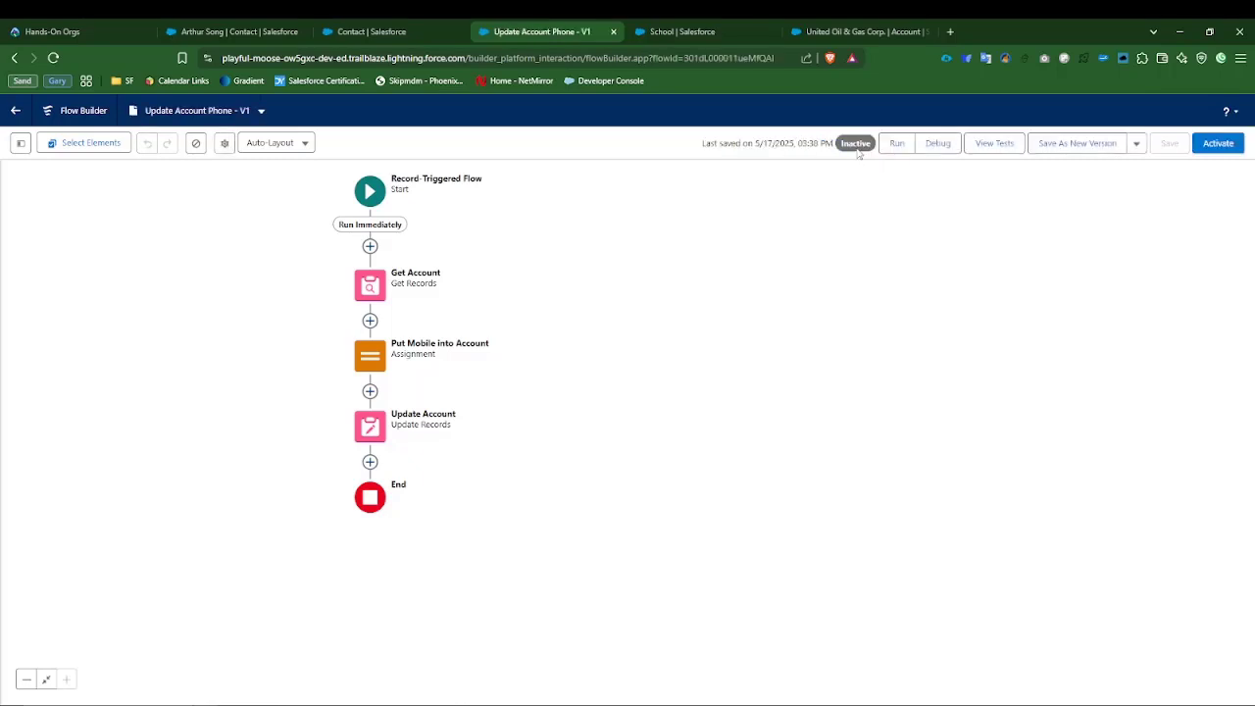
{"action": "left_click", "coordinate": [1219, 145]}
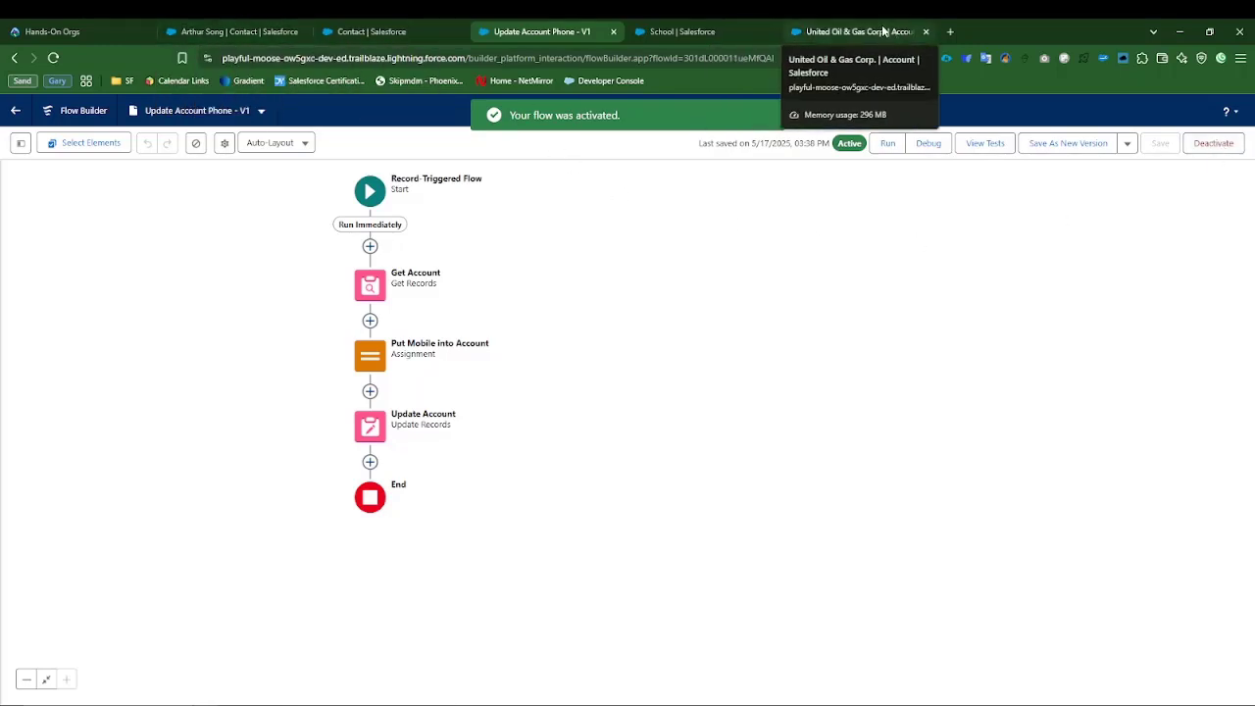
Place the account page beside the contact page, change the last two digits of the contact's mobile number to zeros and save.
{"action": "left_click_drag", "start_coordinate": [863, 31], "coordinate": [392, 32]}
{"action": "left_click", "coordinate": [230, 30]}
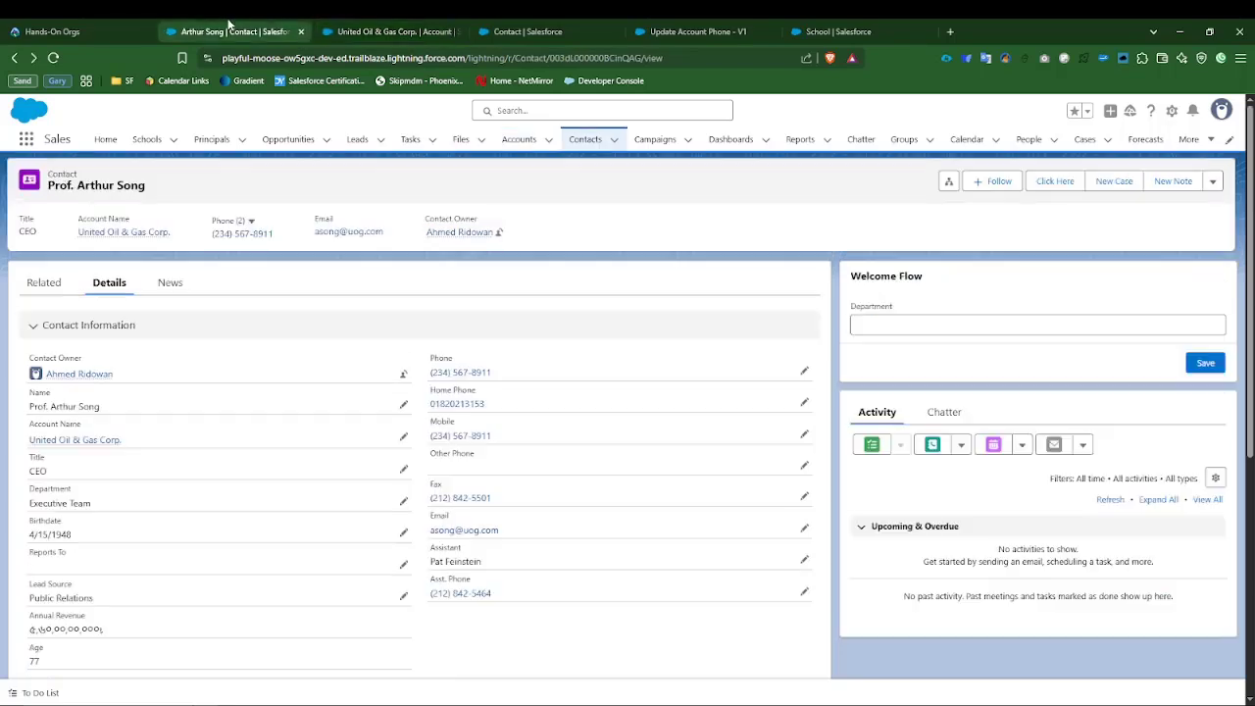
{"action": "left_click", "coordinate": [805, 434]}
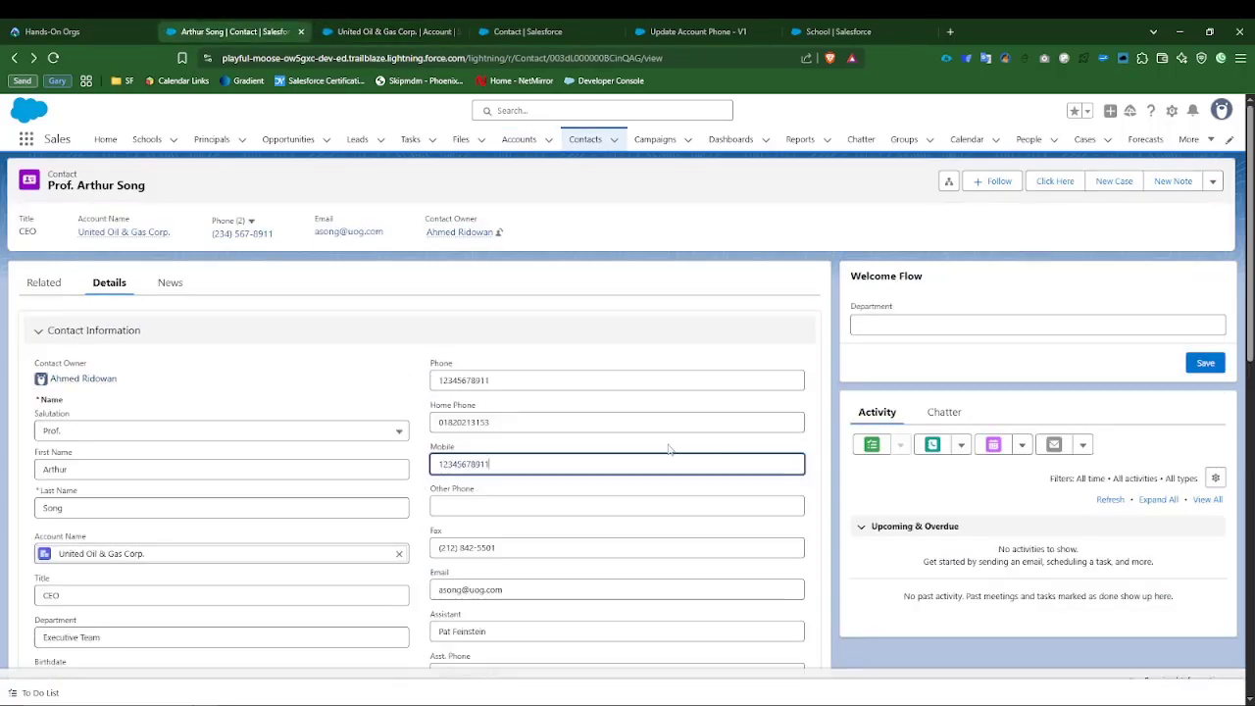
{"action": "left_click_drag", "start_coordinate": [478, 465], "coordinate": [546, 459]}
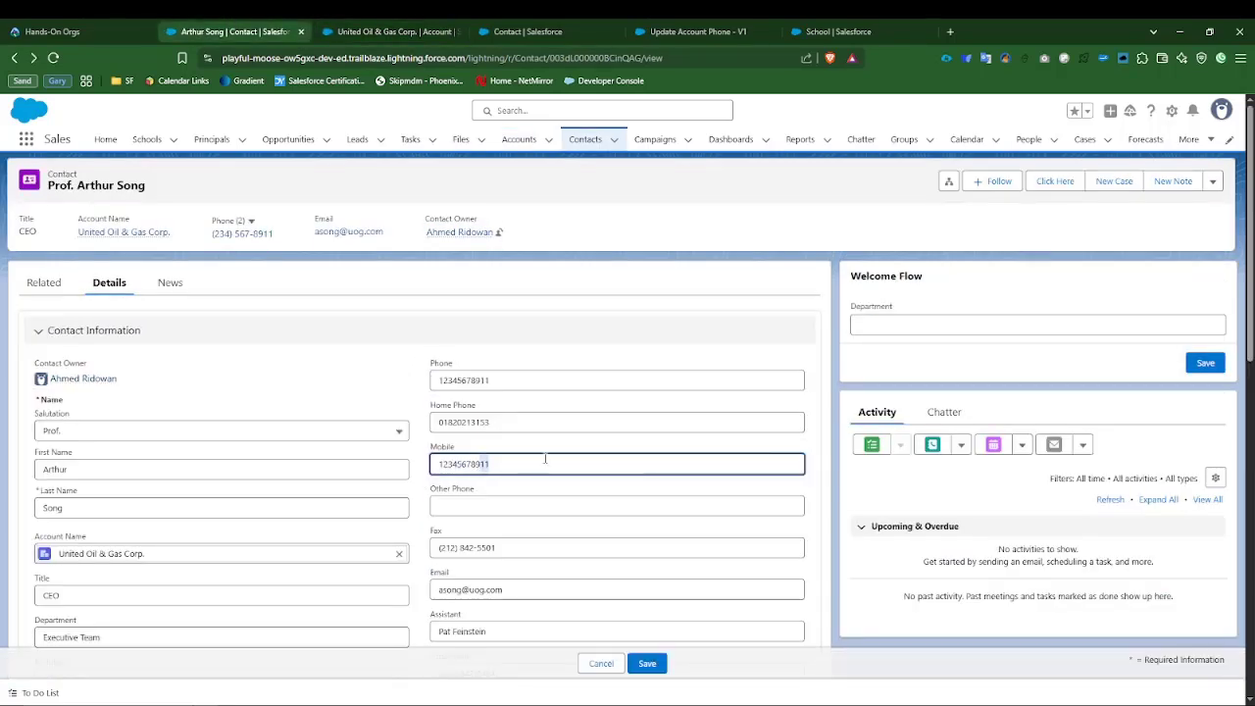
{"action": "type", "text": "900"}
{"action": "left_click", "coordinate": [648, 663]}
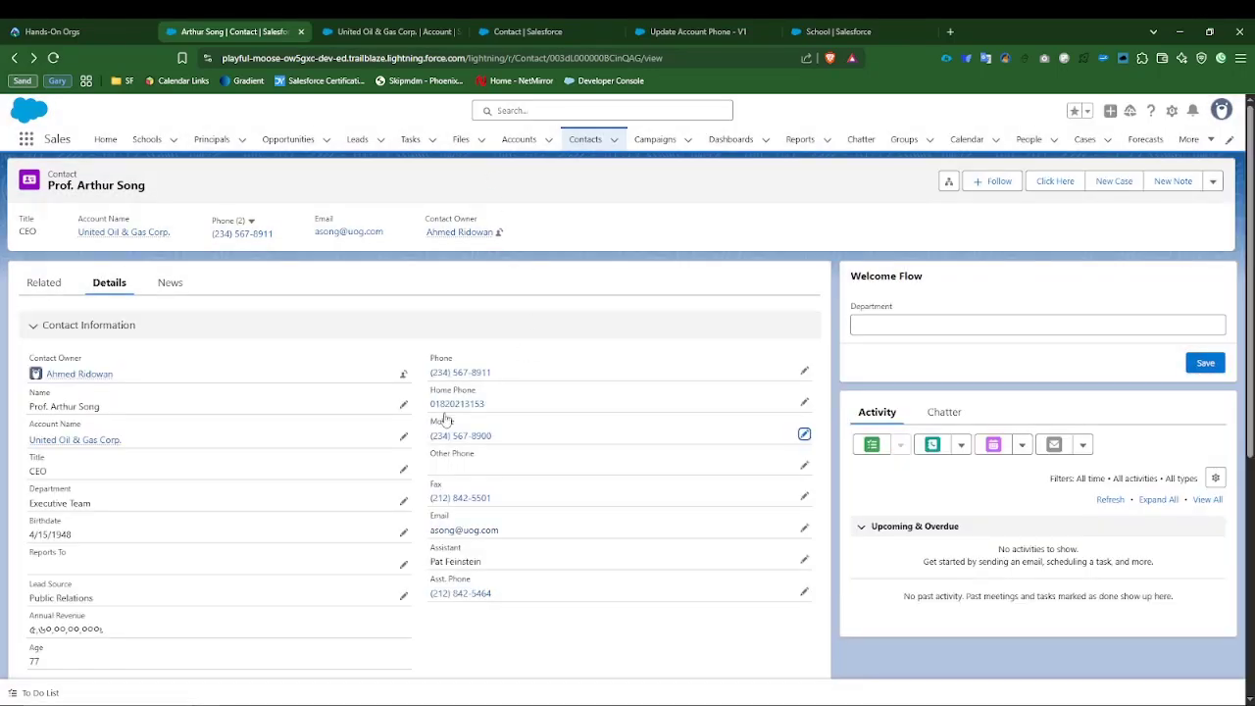
Reload the United Oil & Gas Corp. account and check its Phone field in the record details.
{"action": "left_click", "coordinate": [396, 32]}
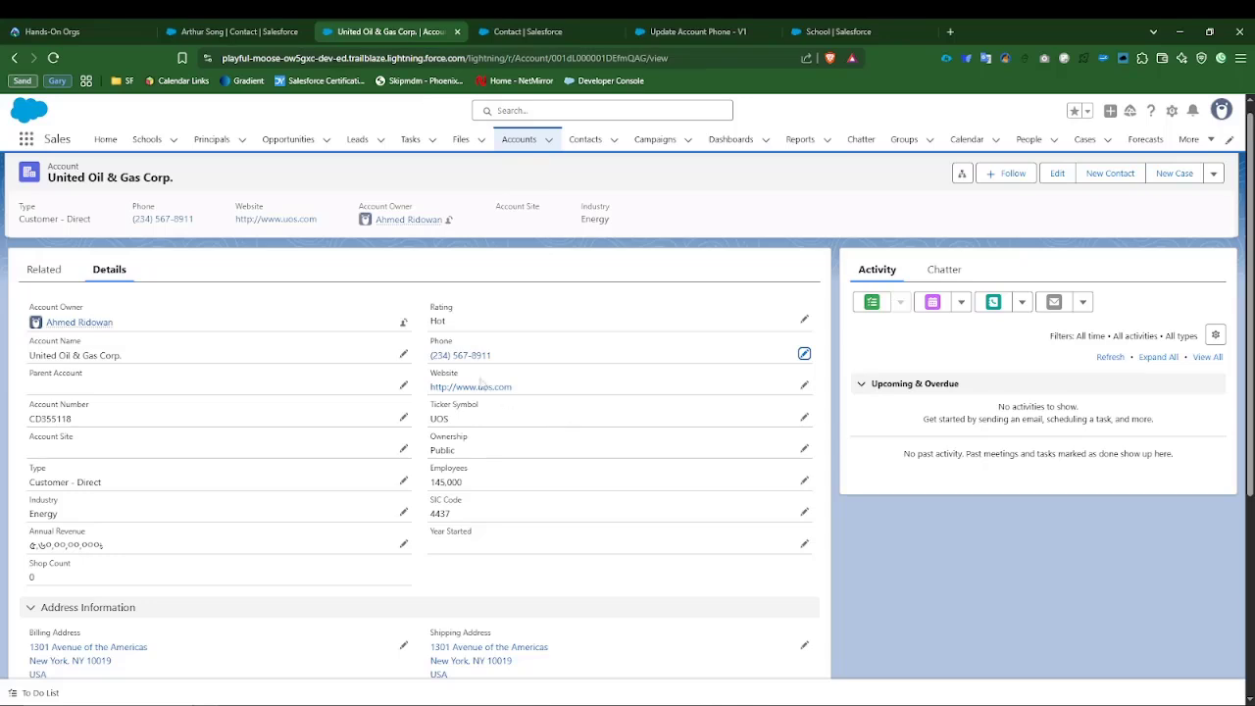
{"action": "left_click", "coordinate": [53, 58]}
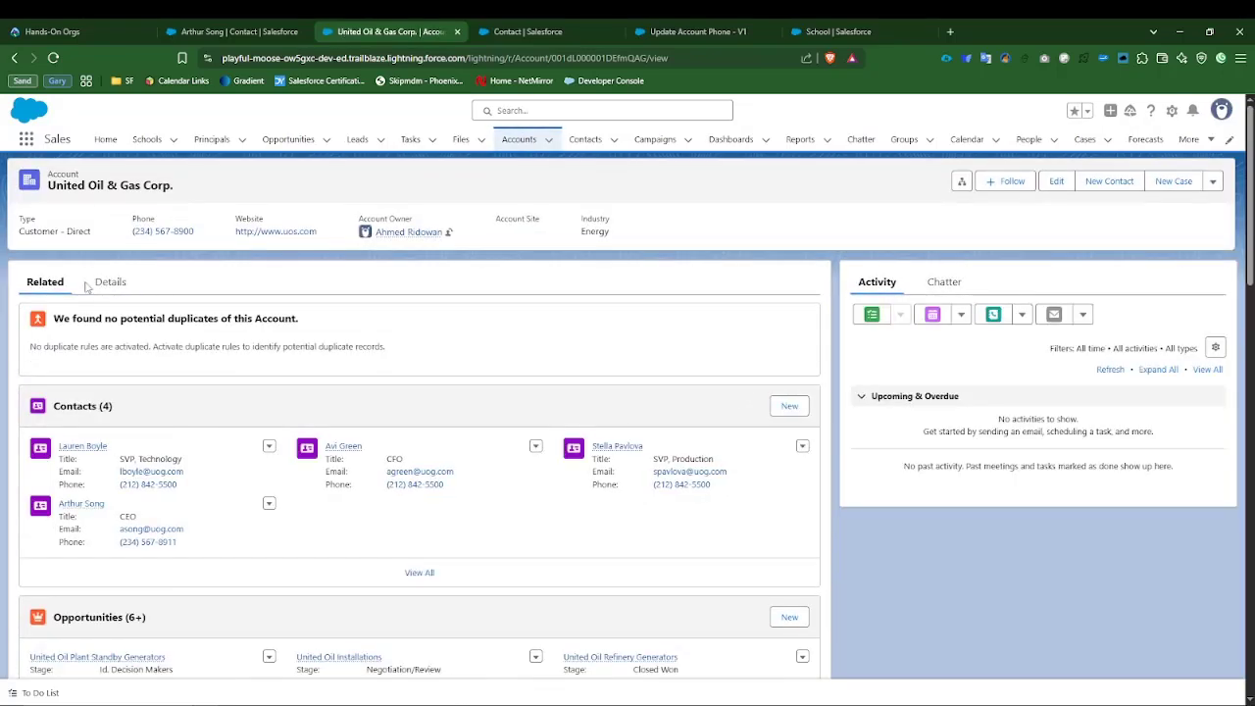
{"action": "left_click", "coordinate": [106, 283]}
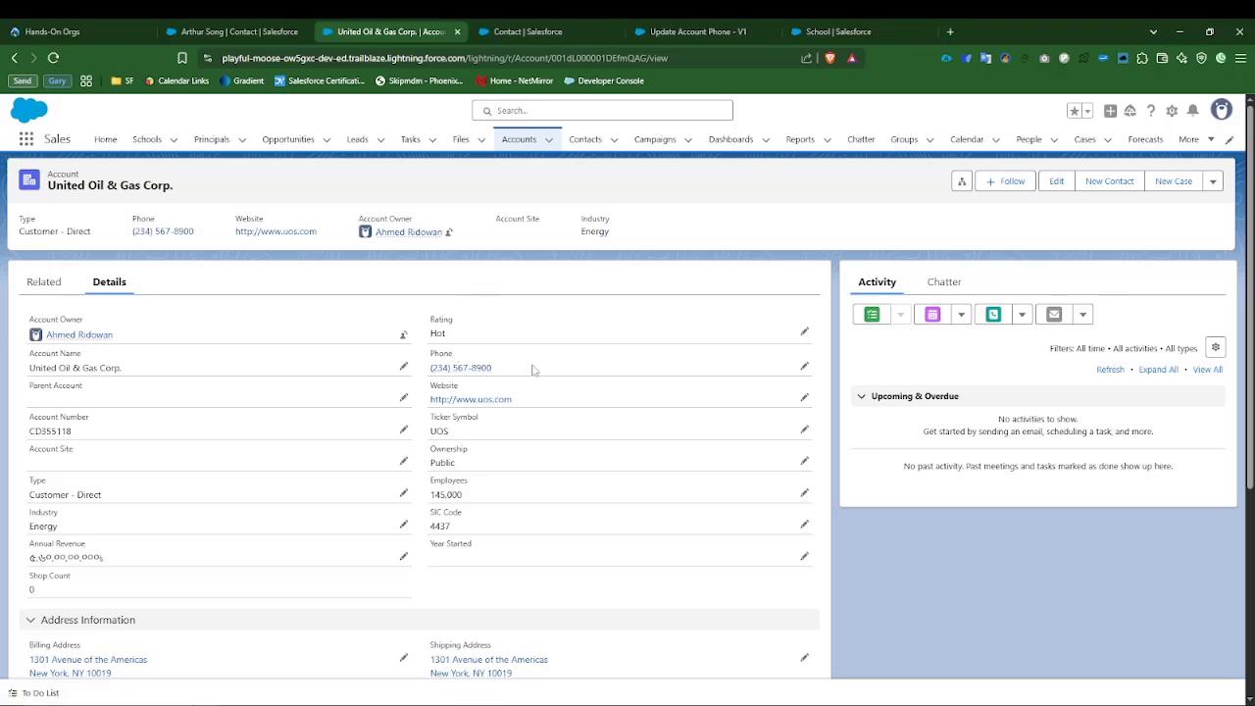
Change the last four digits of the contact's mobile number to zeros and save the contact.
{"action": "left_click", "coordinate": [245, 32]}
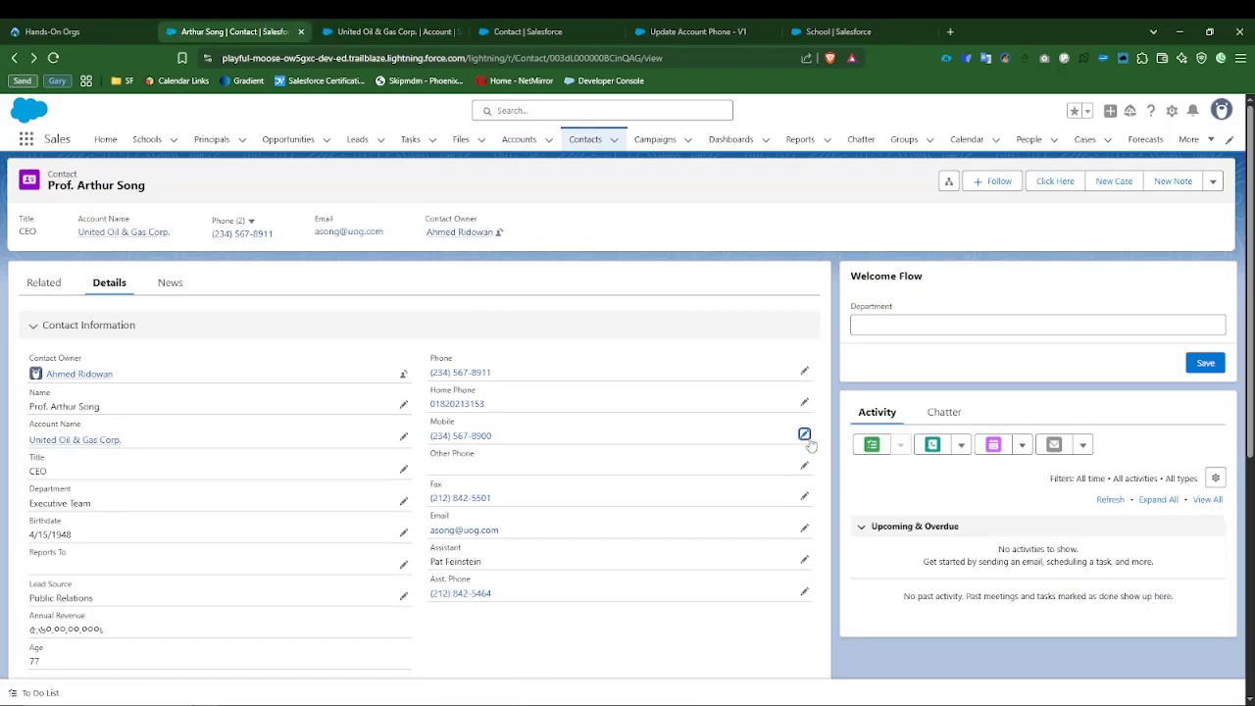
{"action": "left_click", "coordinate": [804, 434]}
{"action": "left_click_drag", "start_coordinate": [471, 466], "coordinate": [483, 466]}
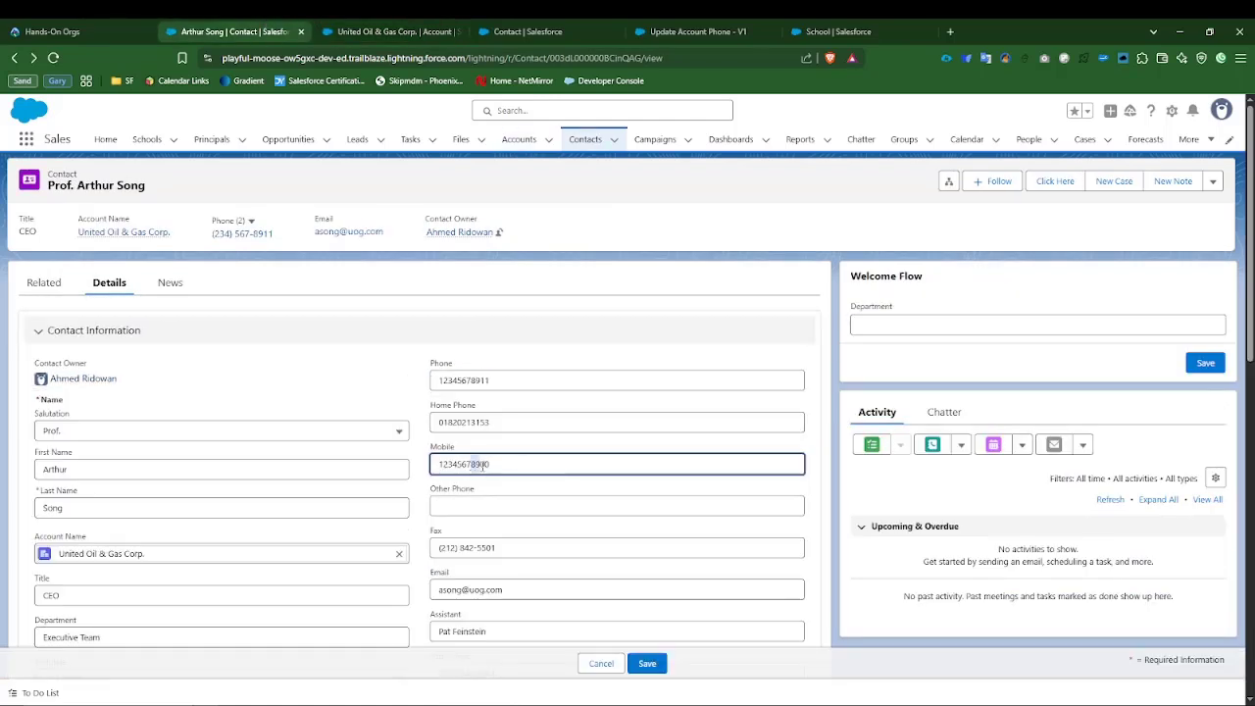
{"action": "type", "text": "000"}
{"action": "left_click", "coordinate": [645, 663]}
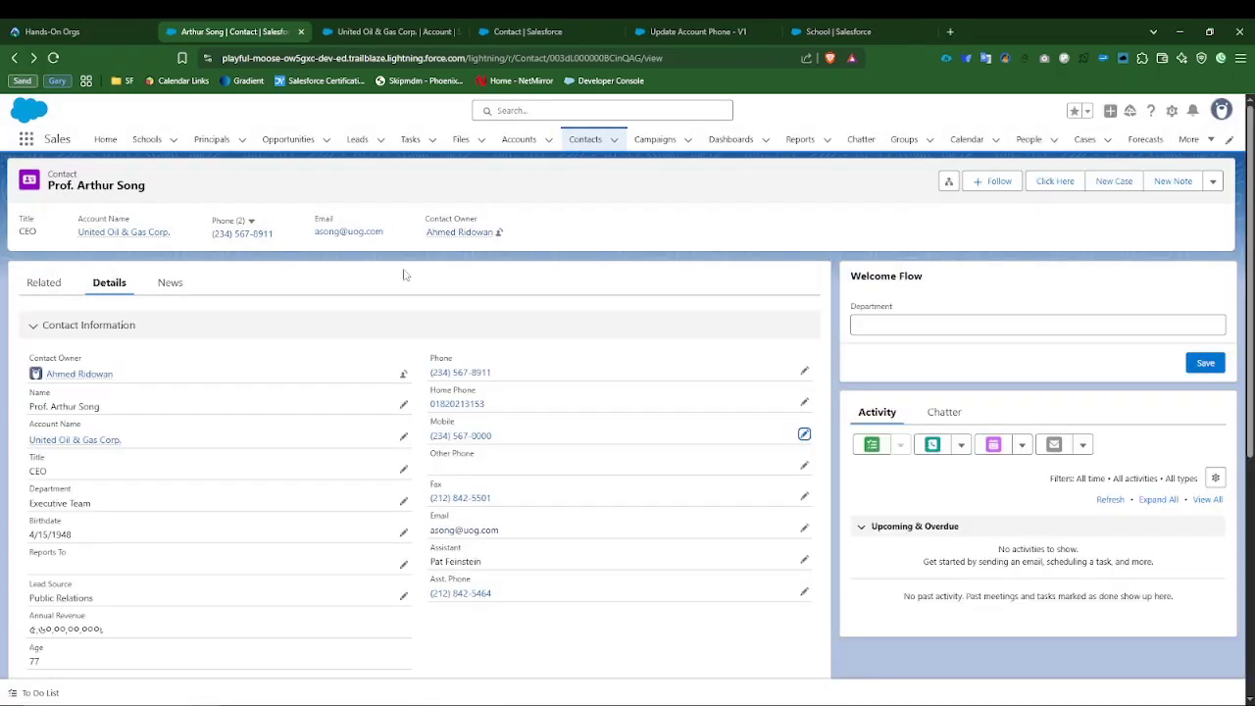
Reload the account page again and compare its phone with the contact's new mobile number.
{"action": "left_click", "coordinate": [530, 31]}
{"action": "left_click", "coordinate": [423, 25]}
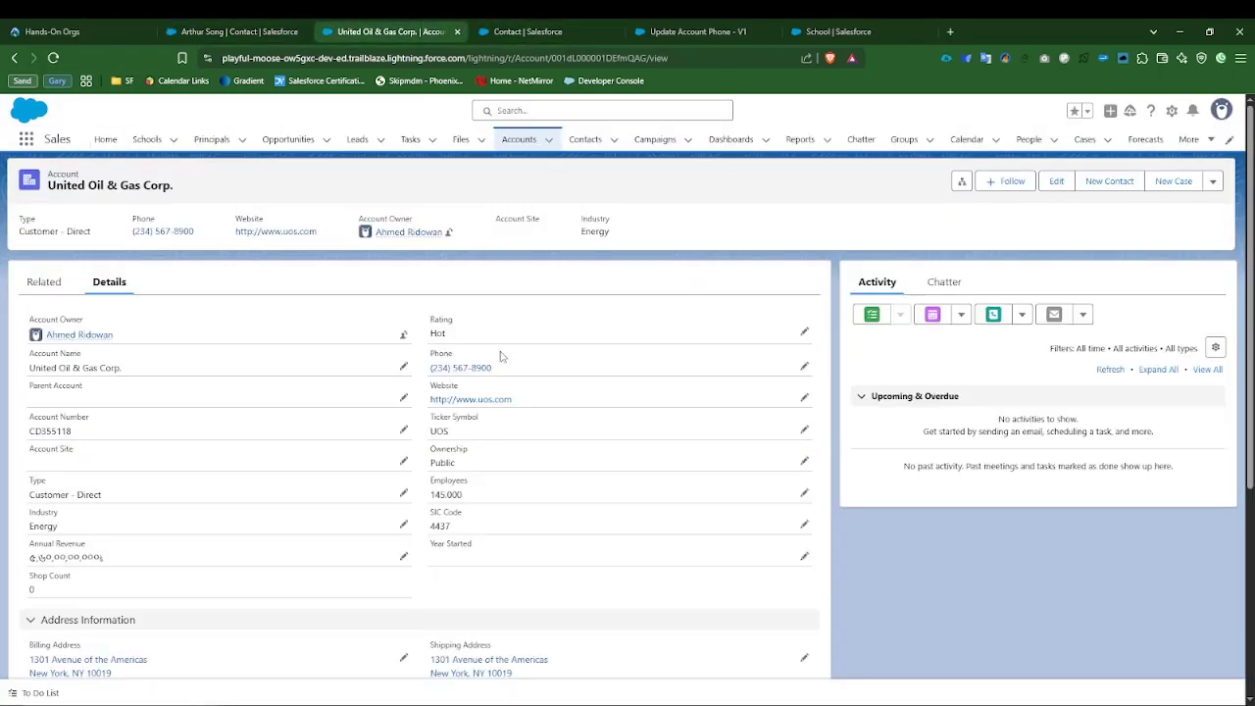
{"action": "left_click", "coordinate": [53, 58]}
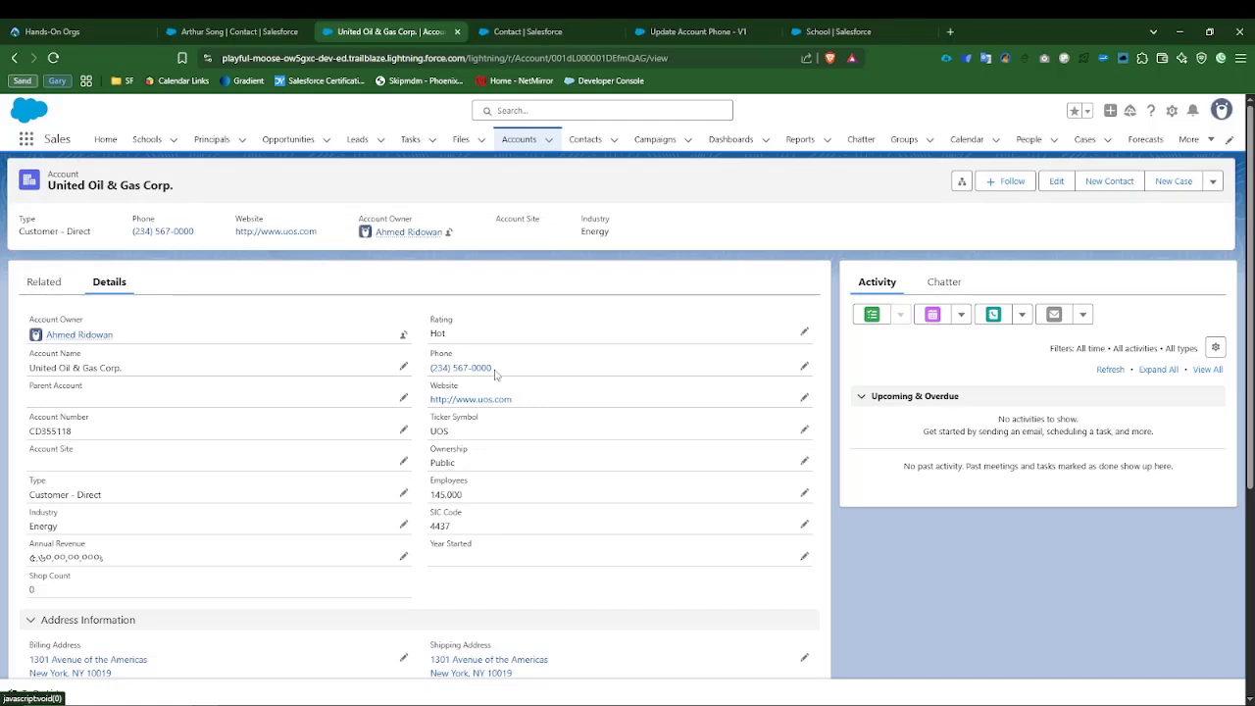
{"action": "left_click_drag", "start_coordinate": [492, 368], "coordinate": [475, 368]}
{"action": "left_click", "coordinate": [909, 600]}
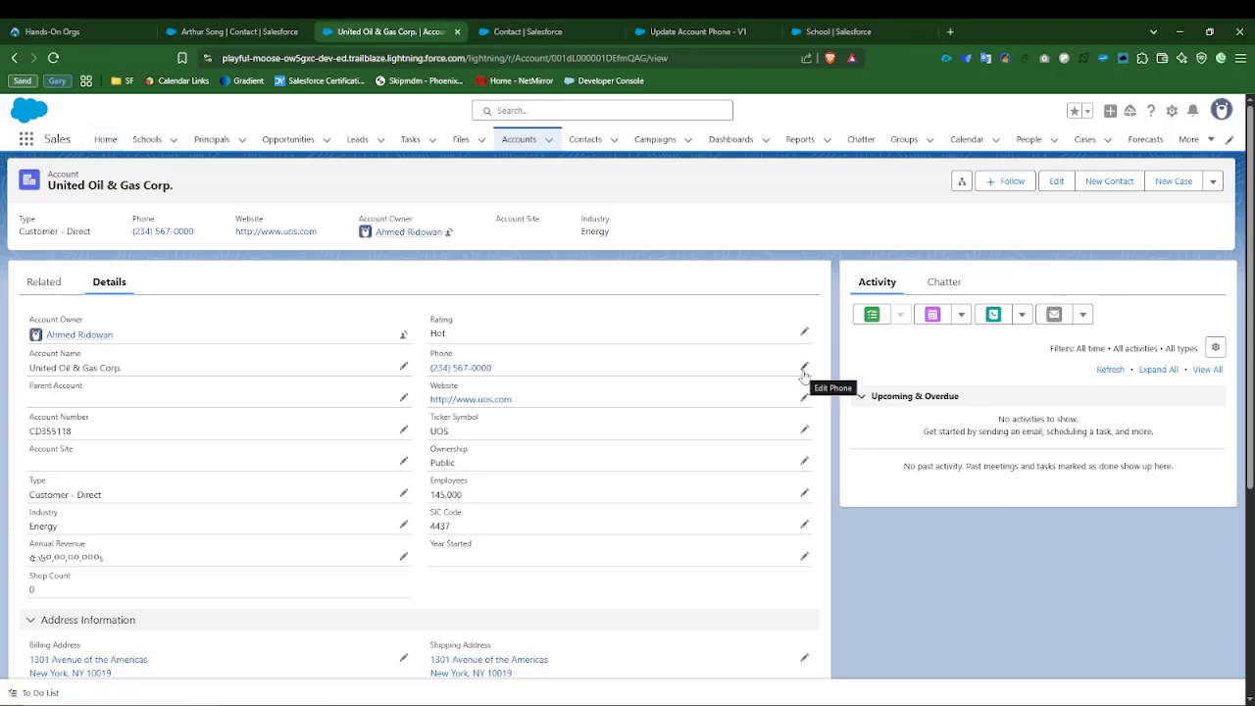
Open the contact's related account, re-save it with the same Phone value, and view the Update Account Phone flow.
{"action": "left_click", "coordinate": [226, 30]}
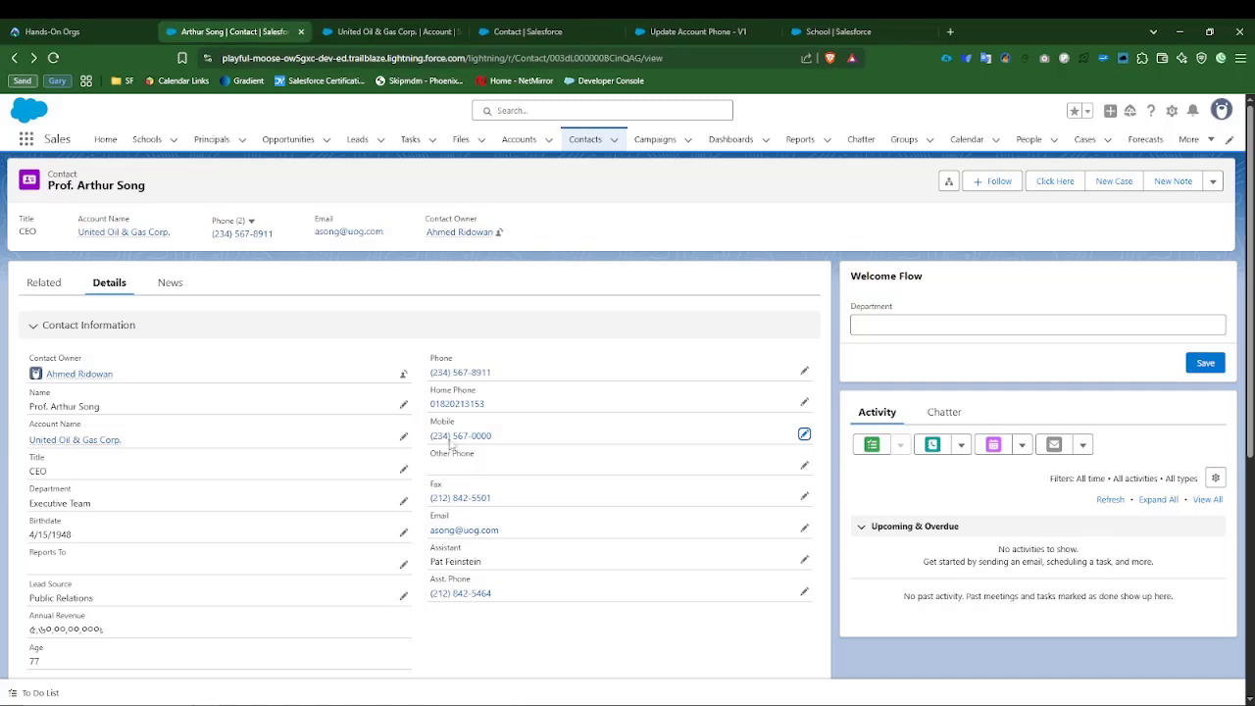
{"action": "left_click", "coordinate": [71, 442]}
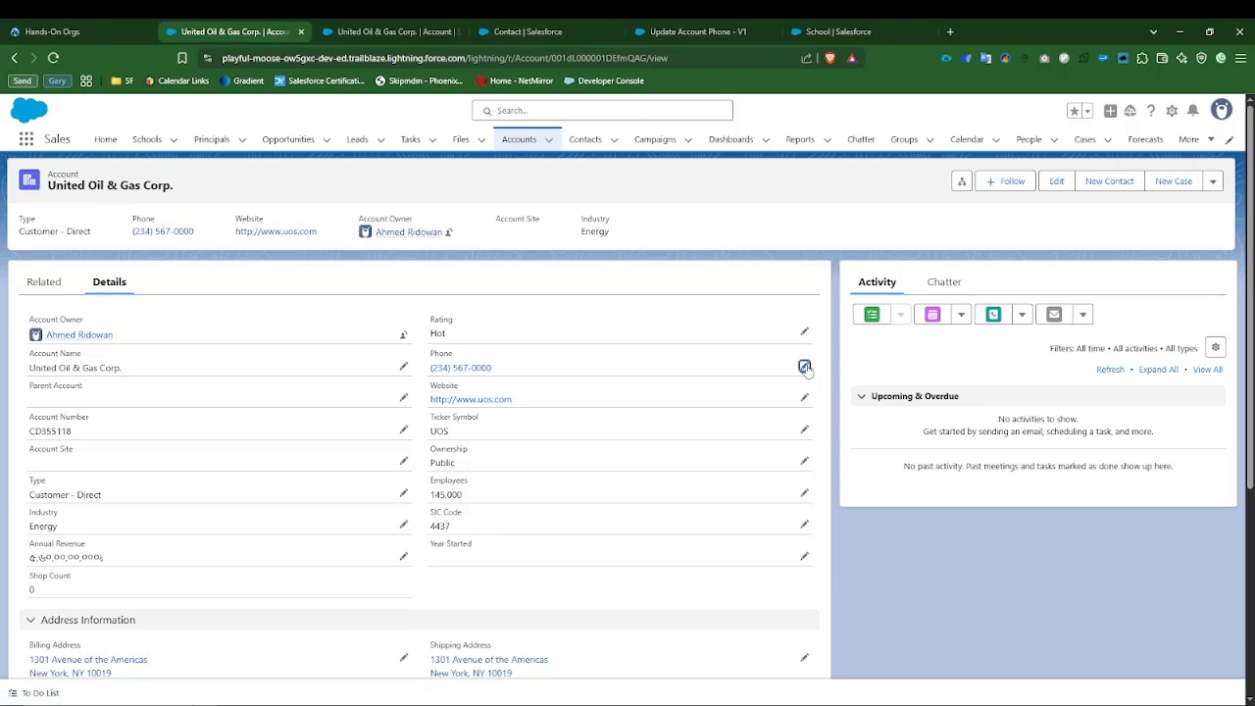
{"action": "left_click", "coordinate": [804, 366]}
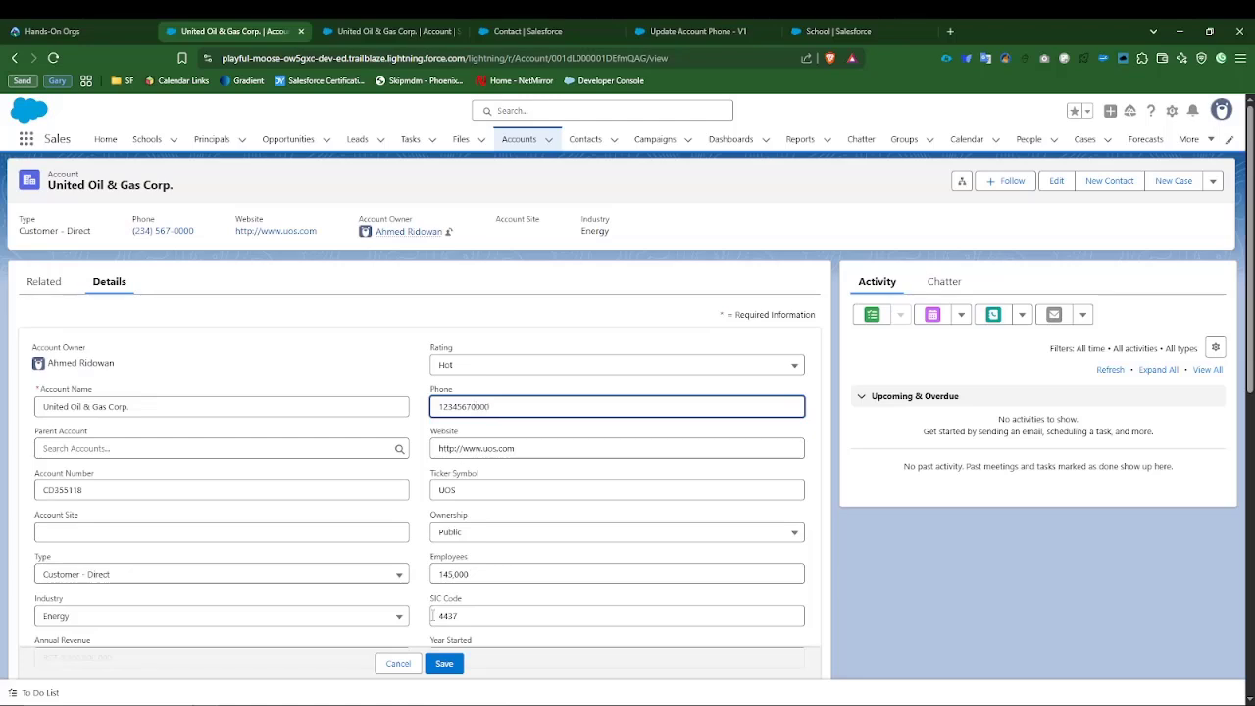
{"action": "left_click", "coordinate": [443, 664]}
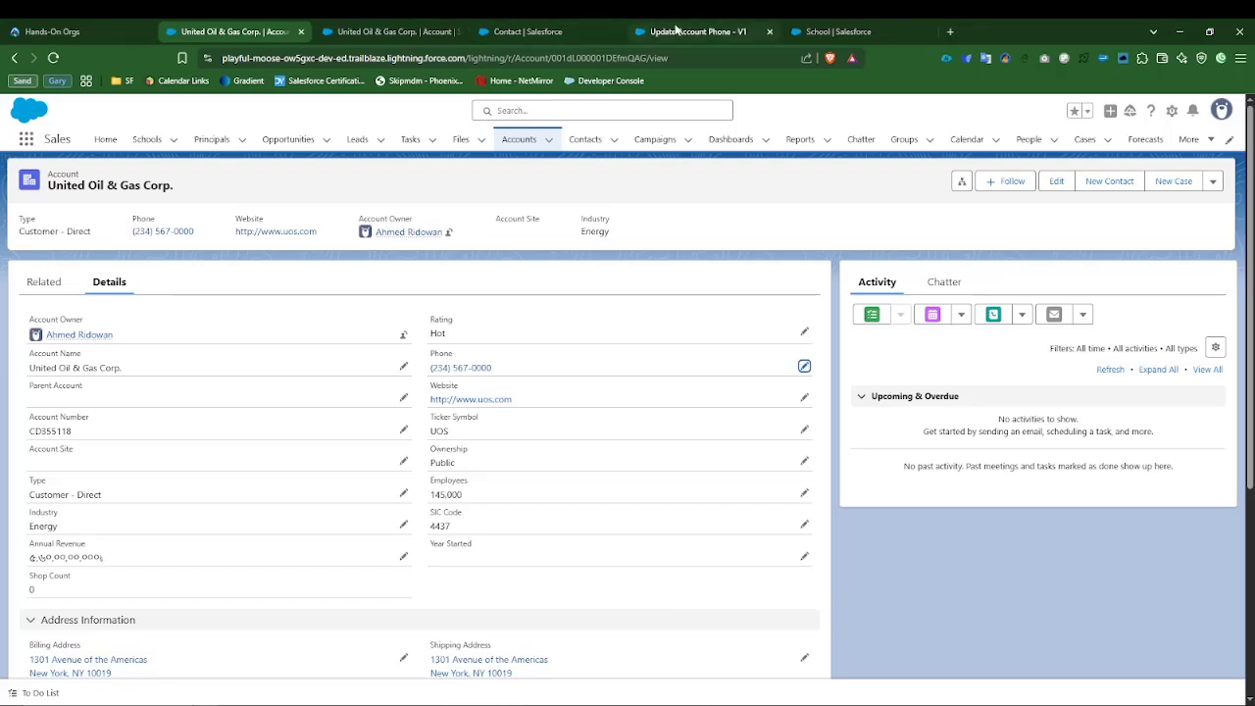
{"action": "left_click", "coordinate": [676, 31]}
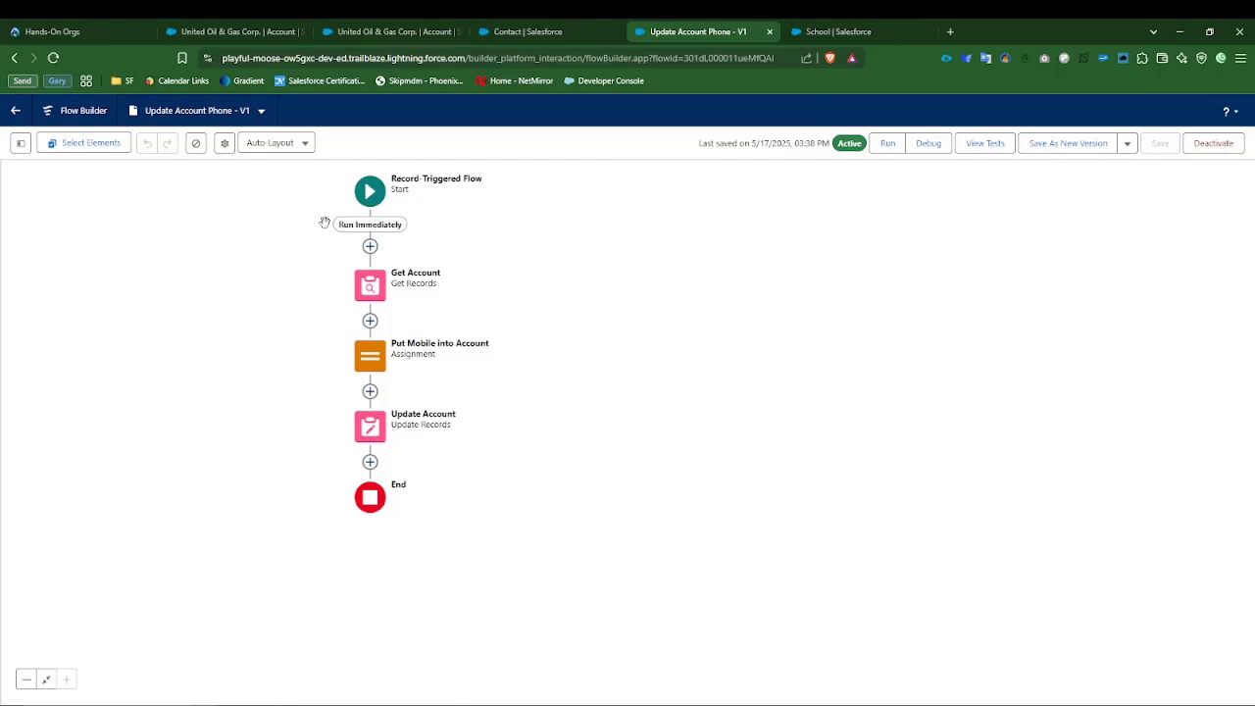
Return to the contact record, clear its Account Name lookup and save the contact without a related account.
{"action": "left_click", "coordinate": [233, 31]}
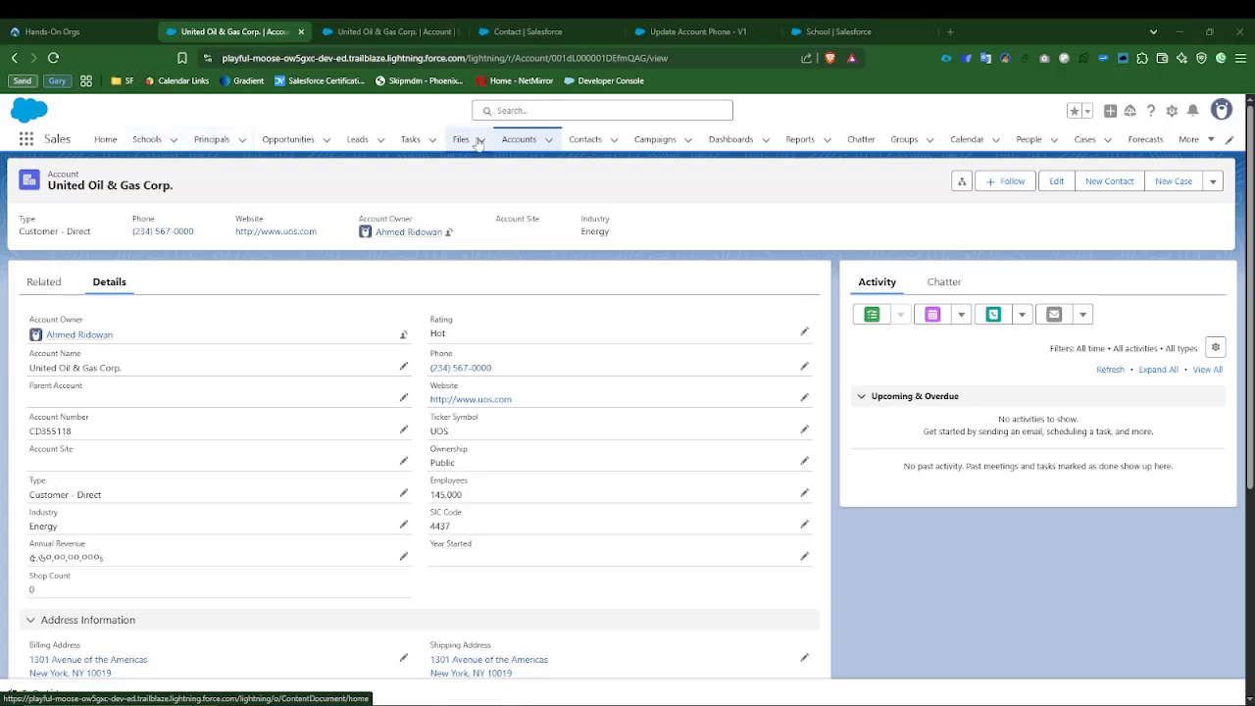
{"action": "left_click", "coordinate": [578, 143]}
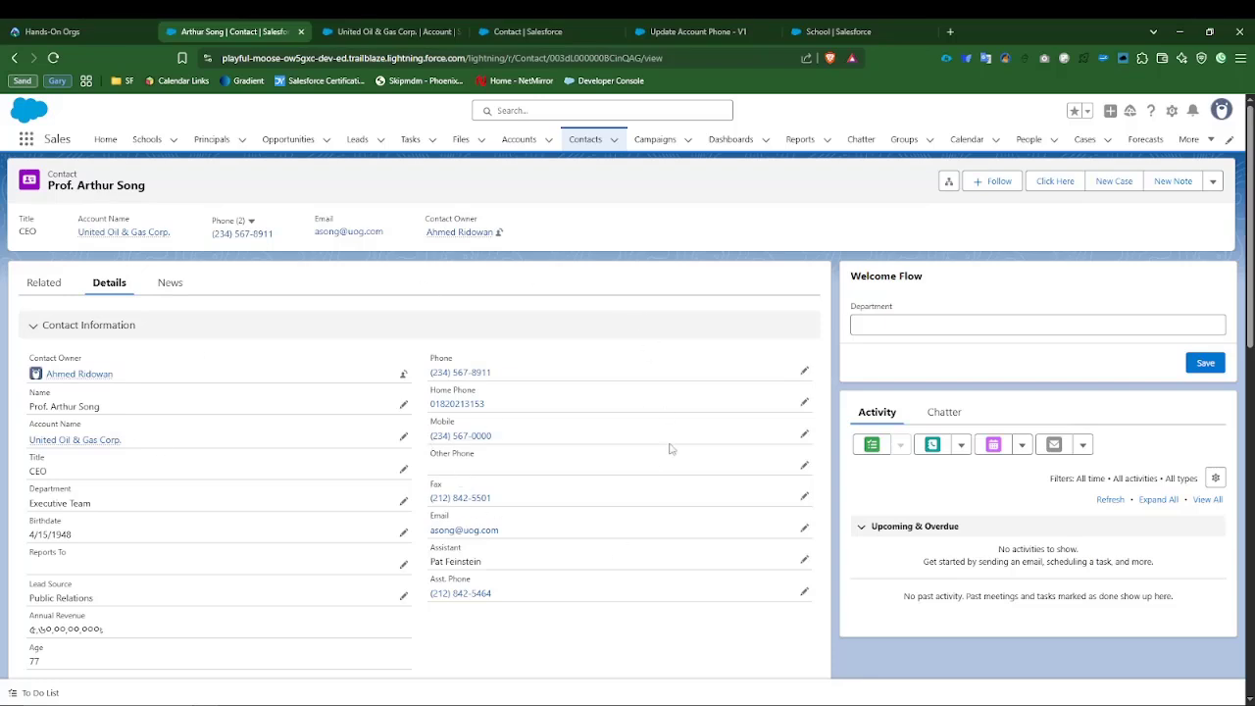
{"action": "left_click", "coordinate": [403, 437]}
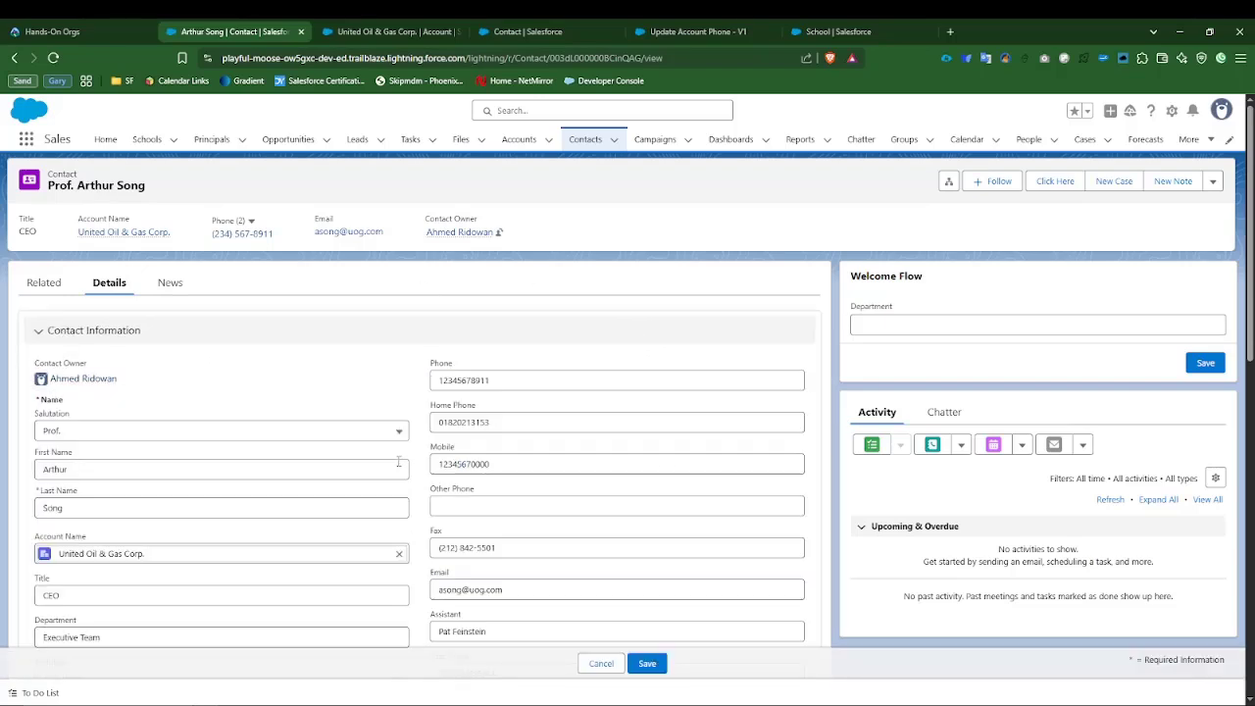
{"action": "left_click", "coordinate": [399, 553]}
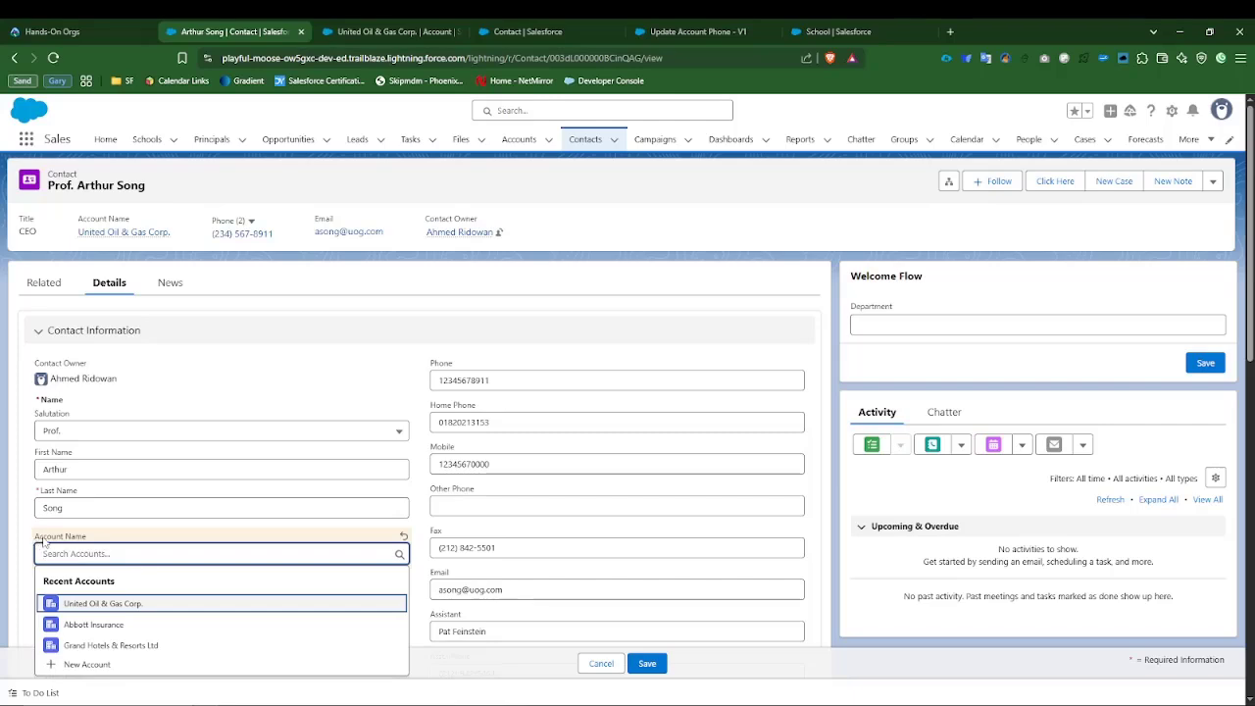
{"action": "left_click", "coordinate": [647, 664]}
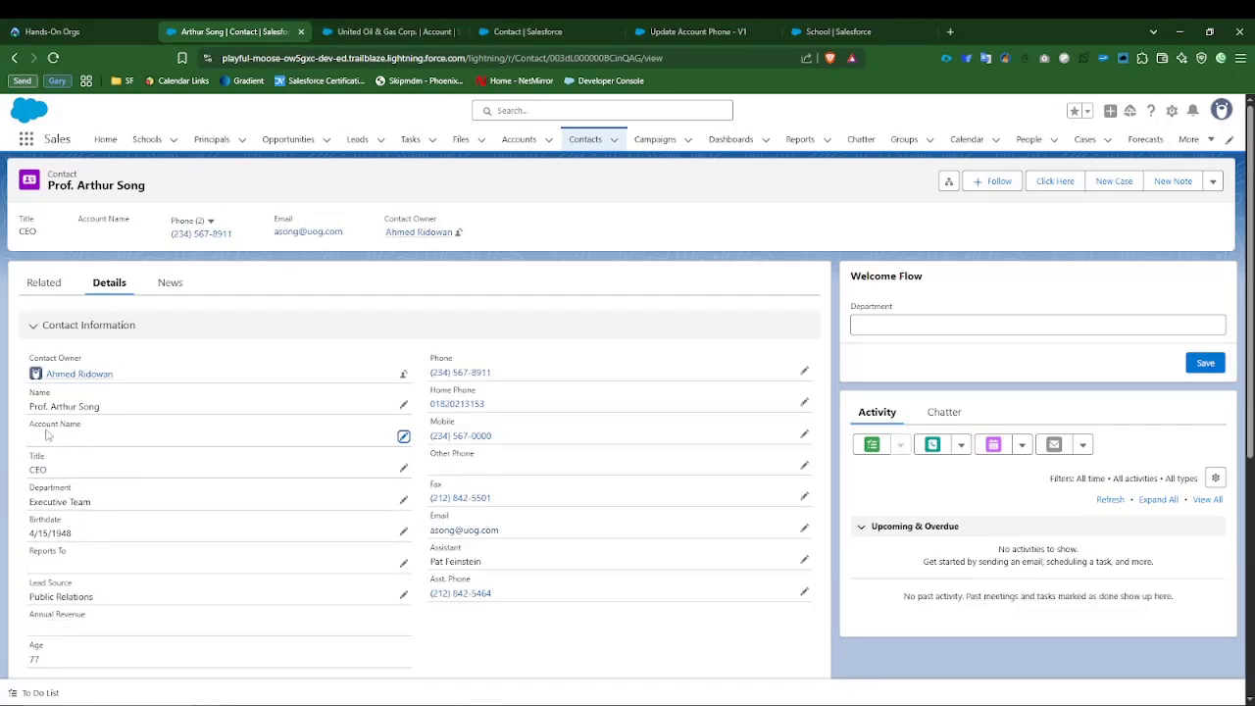
Link the contact back to the United Oil & Gas Corp. account in Account Name and save the record.
{"action": "left_click", "coordinate": [403, 437]}
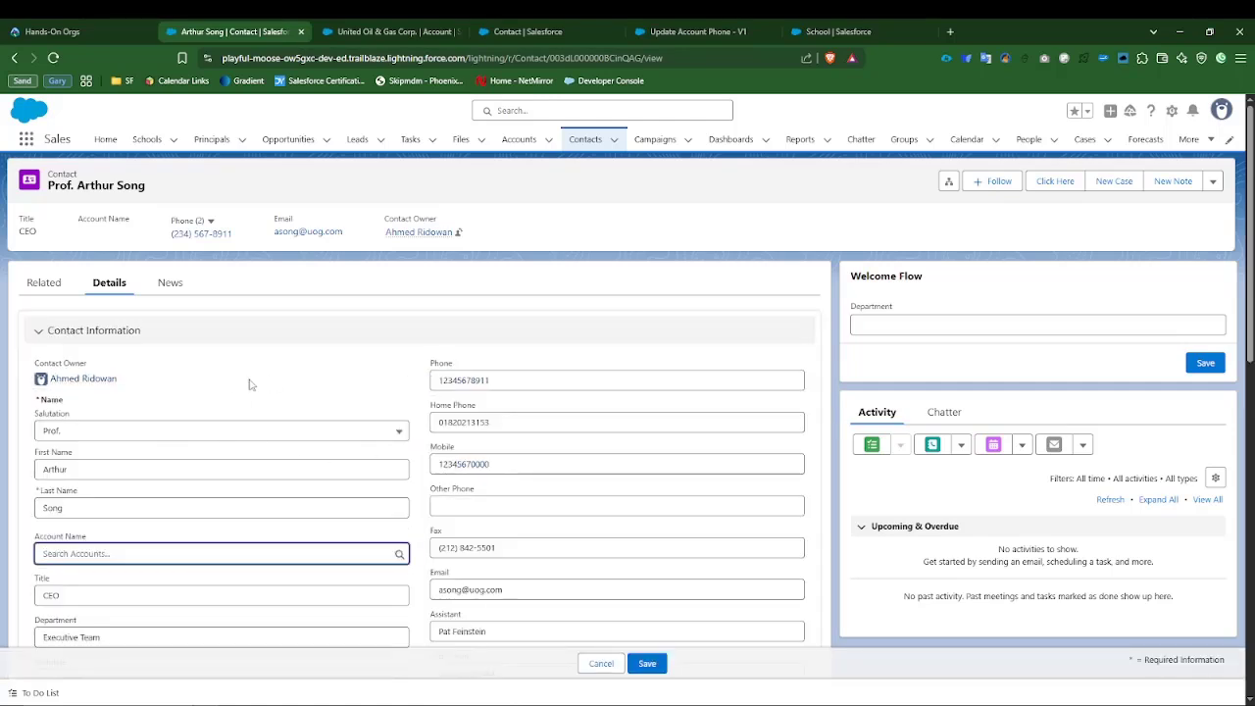
{"action": "left_click", "coordinate": [108, 554]}
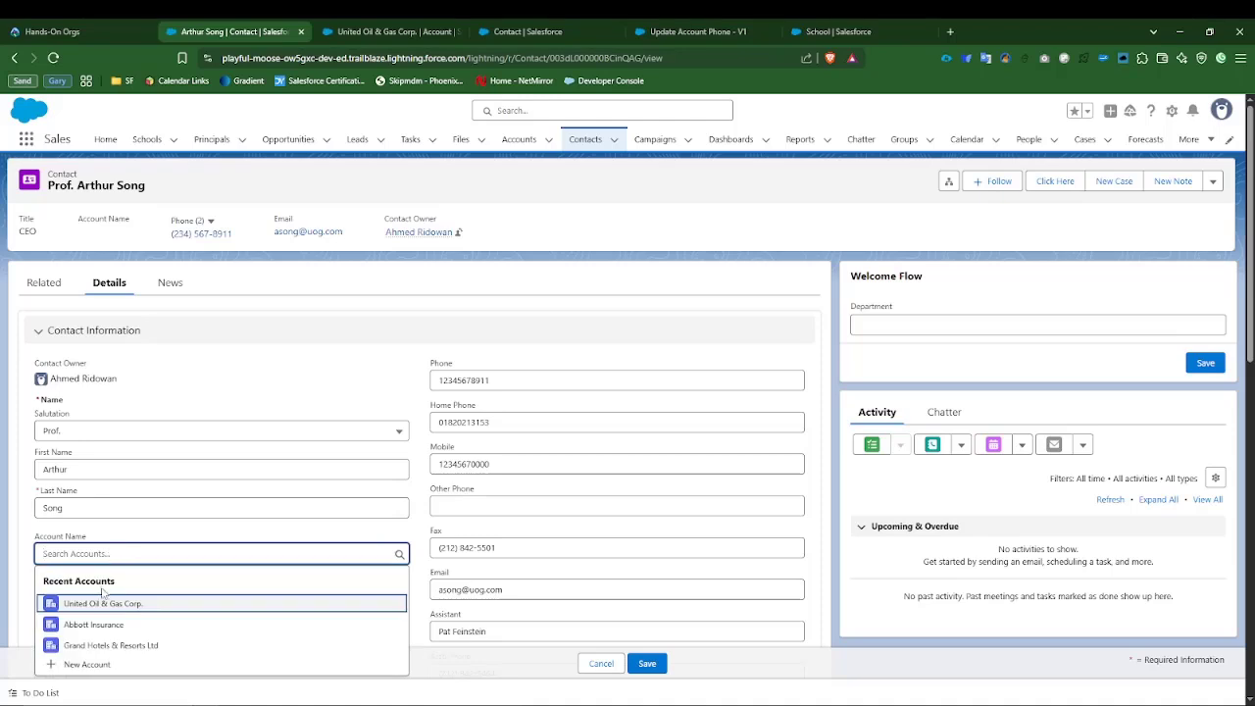
{"action": "left_click", "coordinate": [104, 604]}
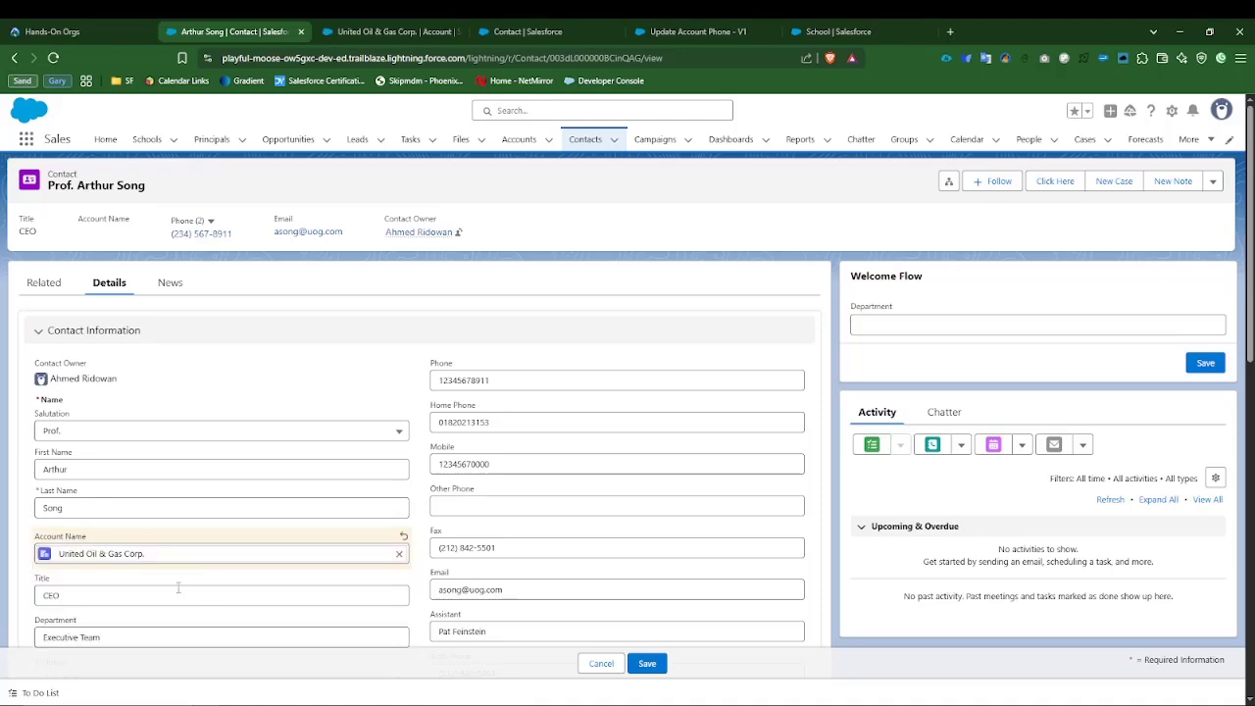
{"action": "left_click", "coordinate": [647, 664]}
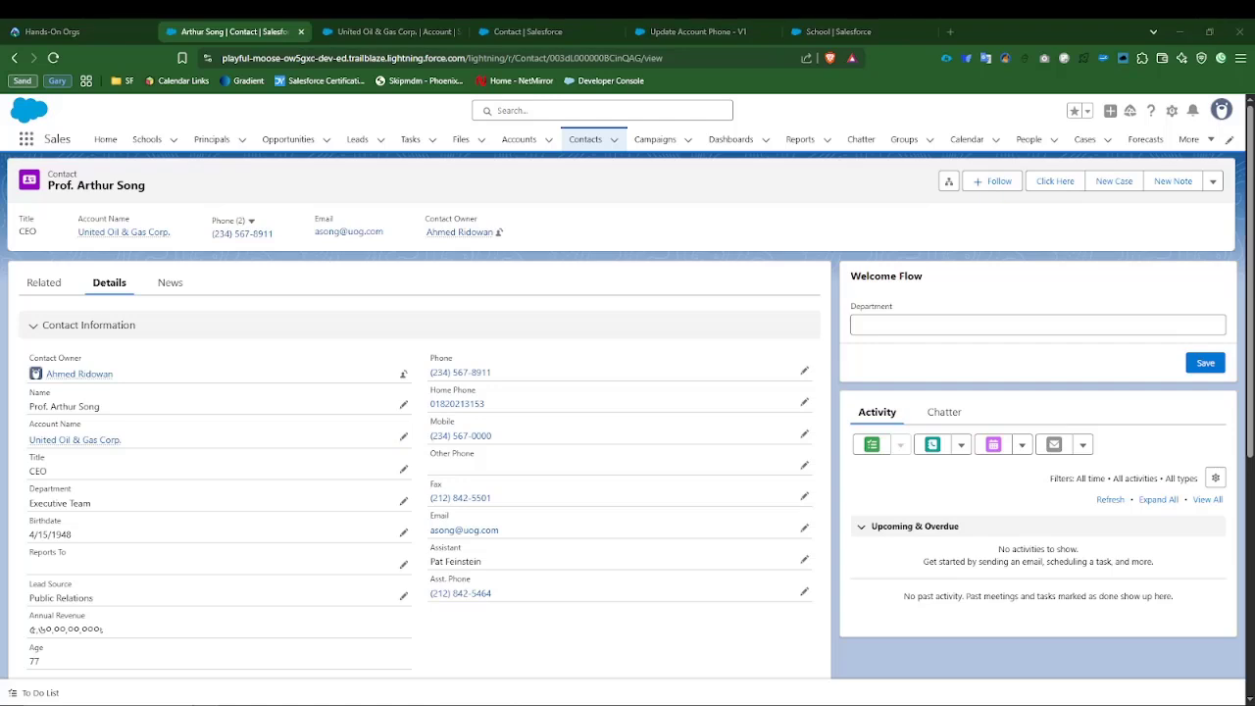
{"action": "key", "text": "alt+Tab"}
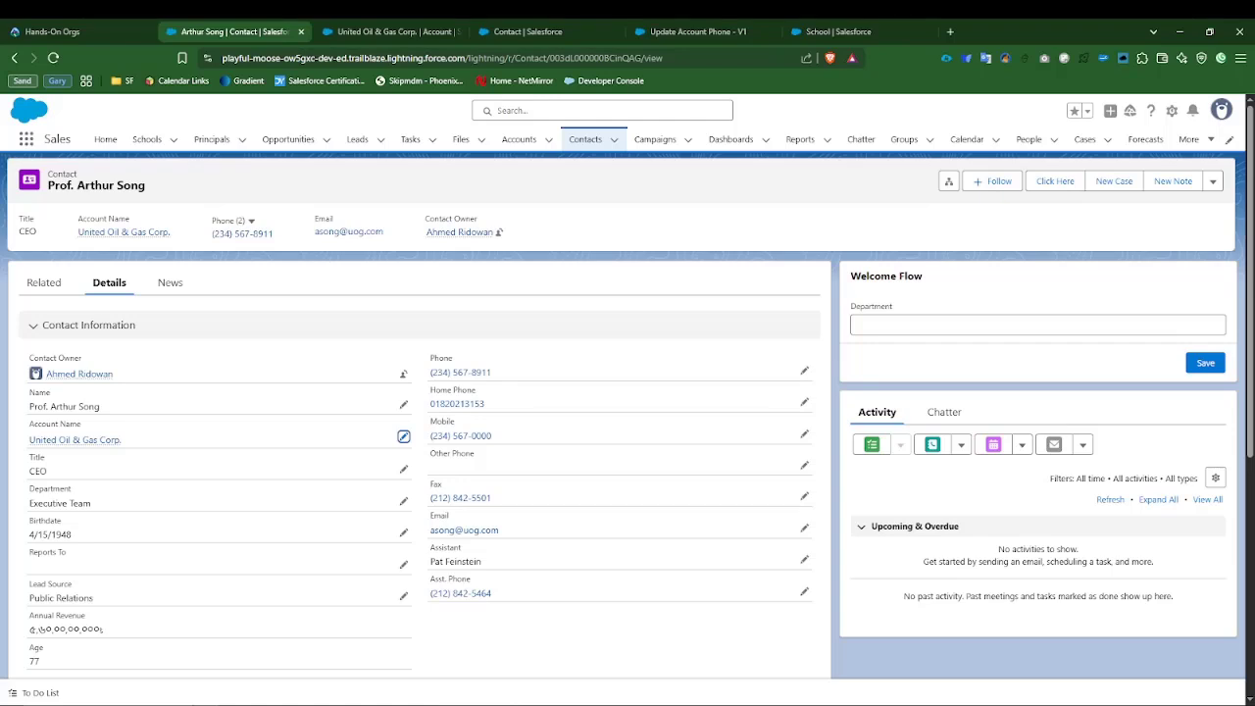
{"action": "key", "text": "alt+Tab"}
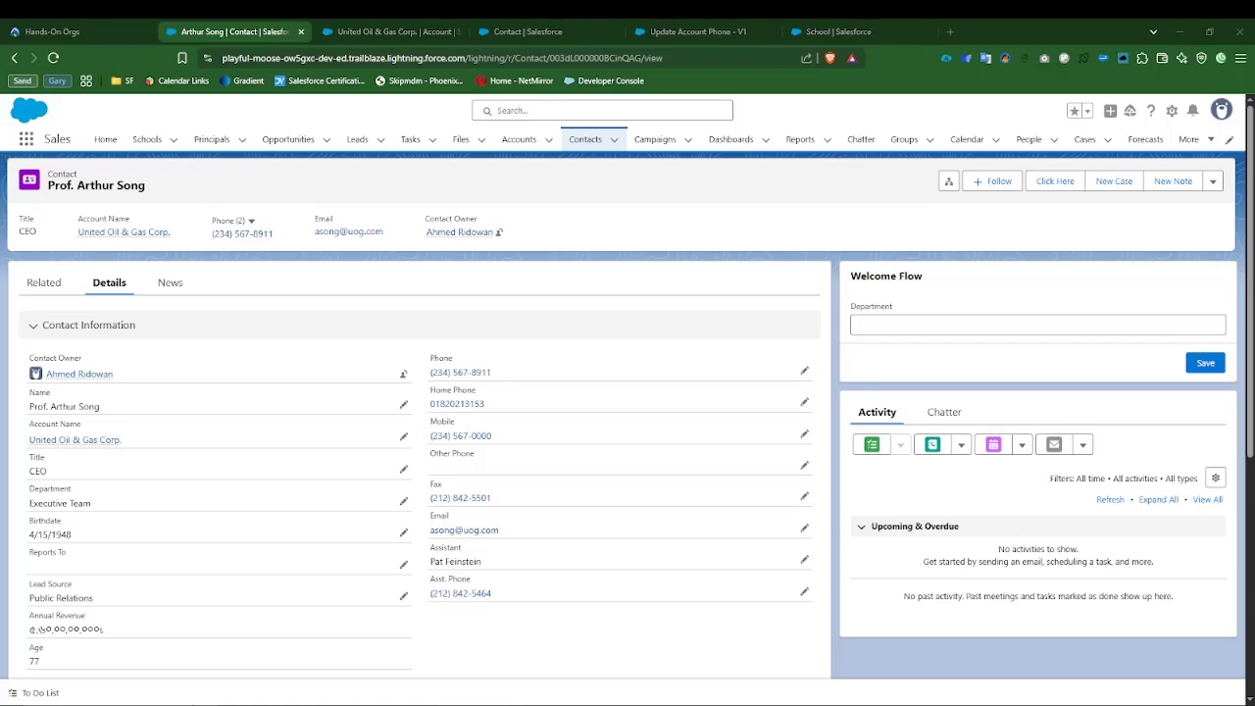